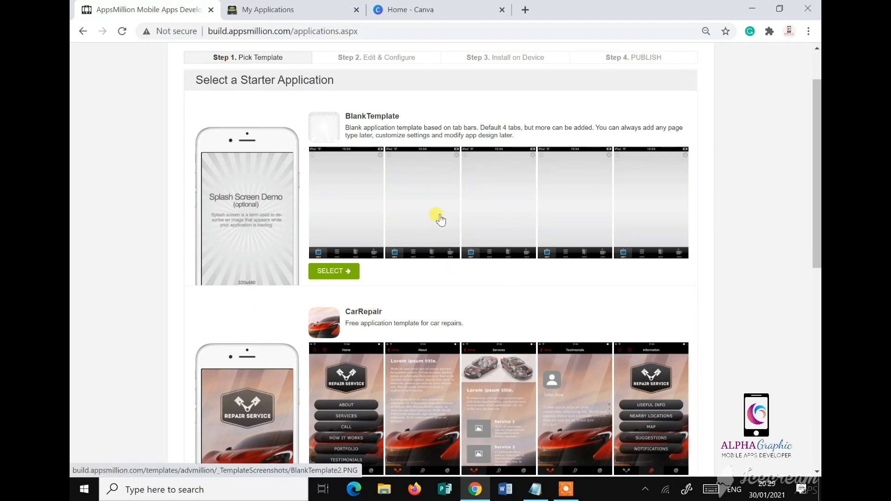
- Compare the starter application templates on build.appsmillion.com with the application dashboard on create.appsmillion.com
{"action": "left_click", "coordinate": [292, 8]}
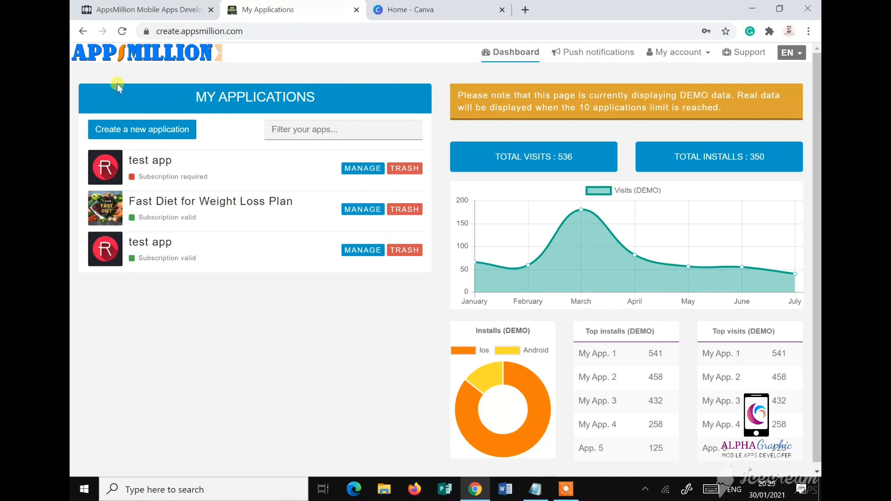
{"action": "left_click", "coordinate": [141, 10]}
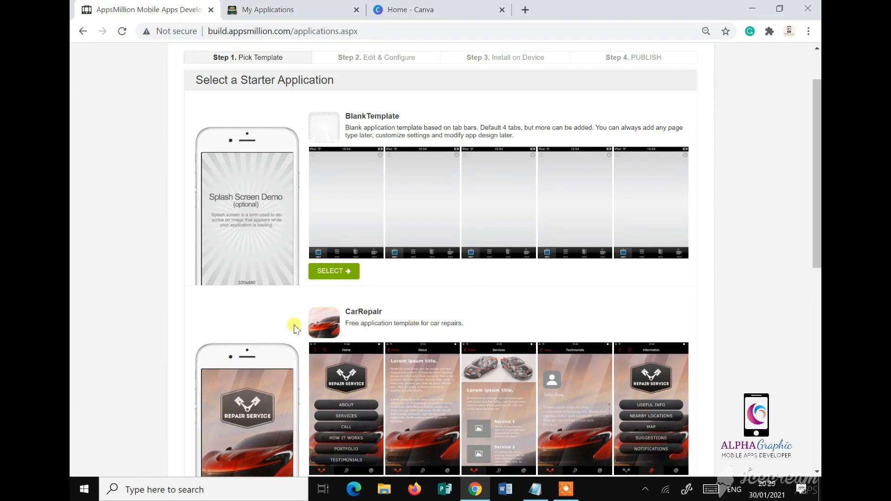
{"action": "left_click", "coordinate": [241, 13]}
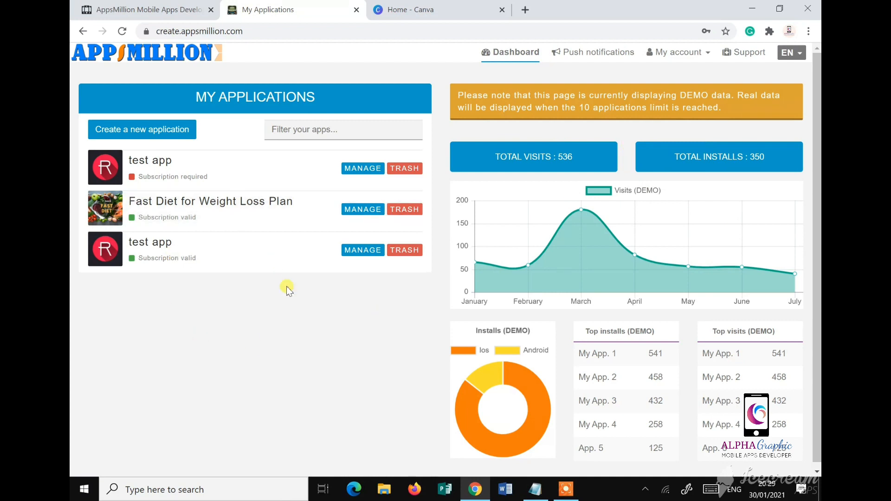
{"action": "left_click", "coordinate": [165, 8]}
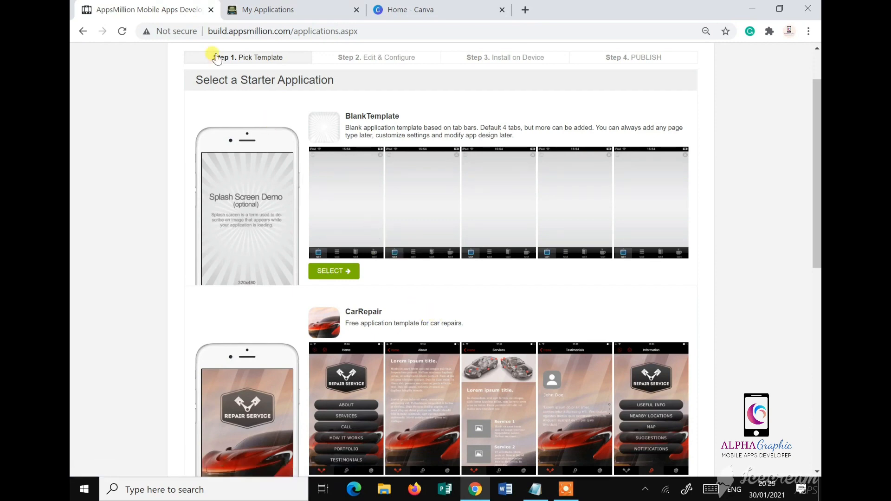
{"action": "left_click_drag", "start_coordinate": [208, 31], "coordinate": [299, 33]}
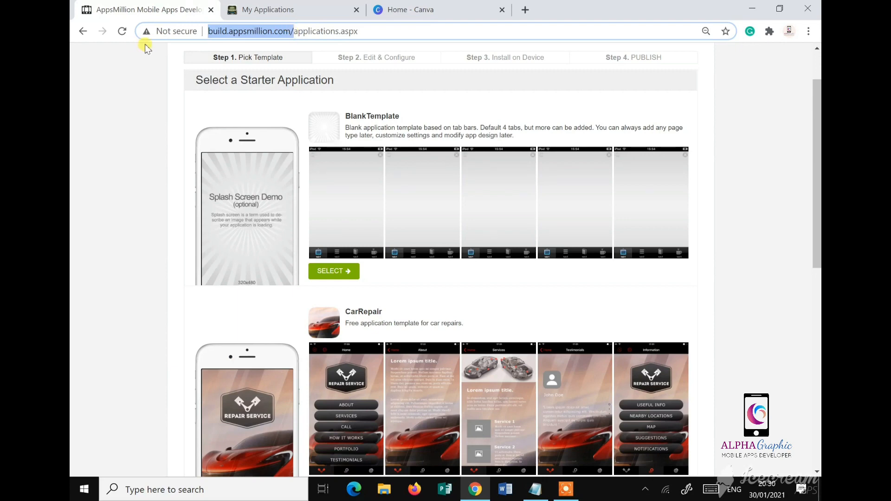
{"action": "left_click", "coordinate": [292, 11]}
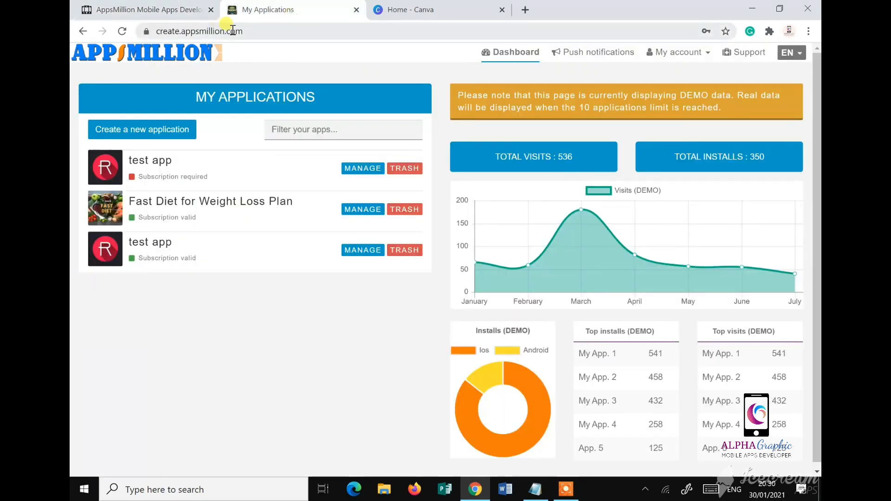
{"action": "left_click", "coordinate": [143, 10]}
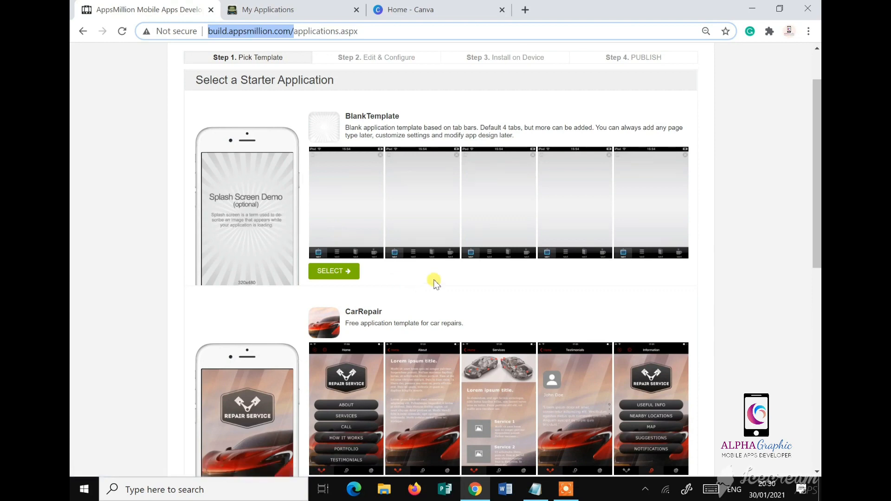
{"action": "scroll", "coordinate": [508, 307], "scroll_direction": "down", "scroll_amount": 3}
{"action": "scroll", "coordinate": [507, 307], "scroll_direction": "up", "scroll_amount": 4}
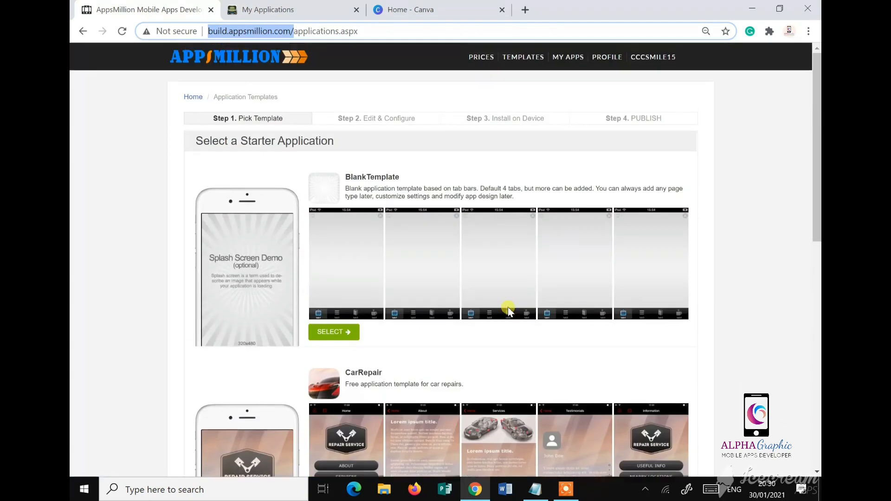
{"action": "scroll", "coordinate": [525, 332], "scroll_direction": "down", "scroll_amount": 3}
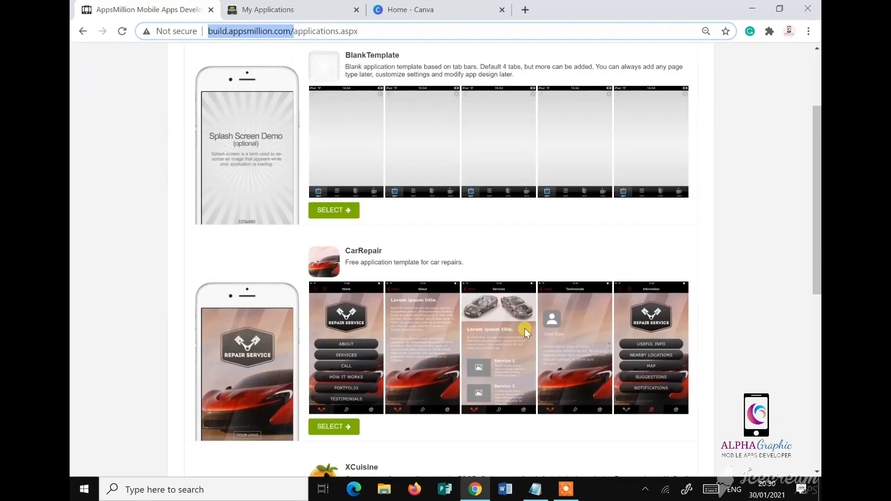
{"action": "scroll", "coordinate": [525, 333], "scroll_direction": "up", "scroll_amount": 3}
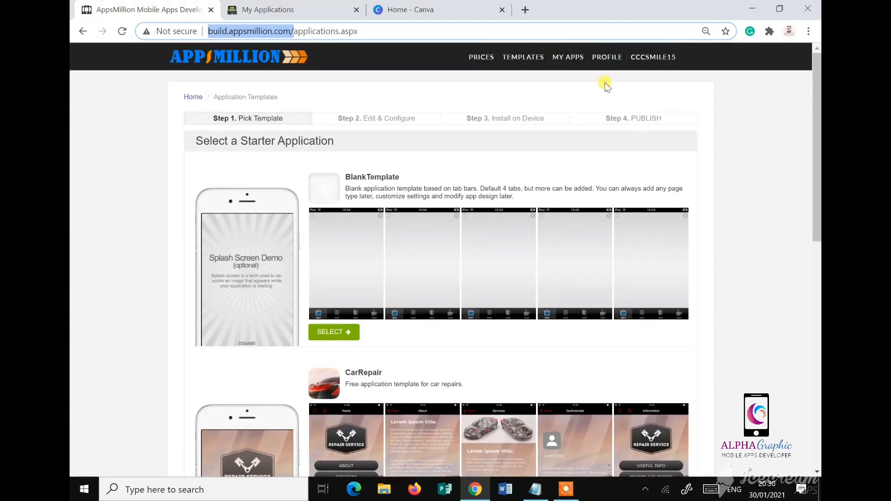
- Open the dashboard of the Super 3 Days Tuna Diet app from the build.appsmillion.com application list
{"action": "left_click", "coordinate": [568, 59]}
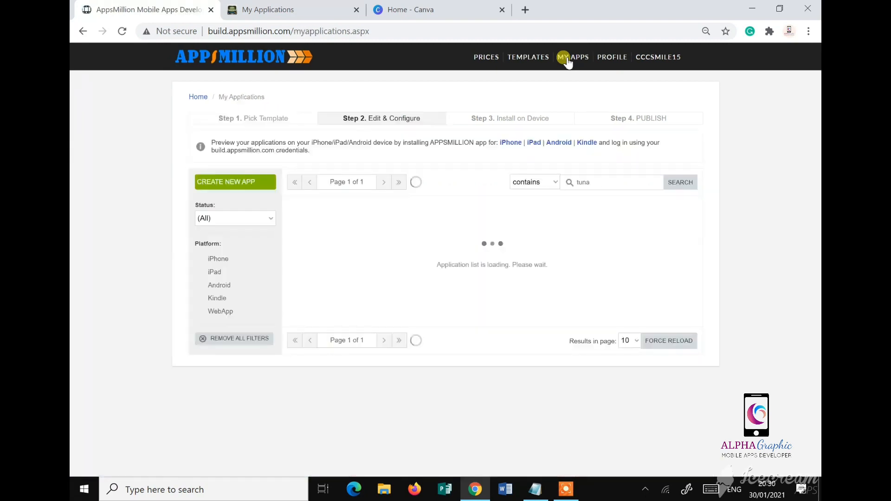
{"action": "left_click", "coordinate": [297, 13]}
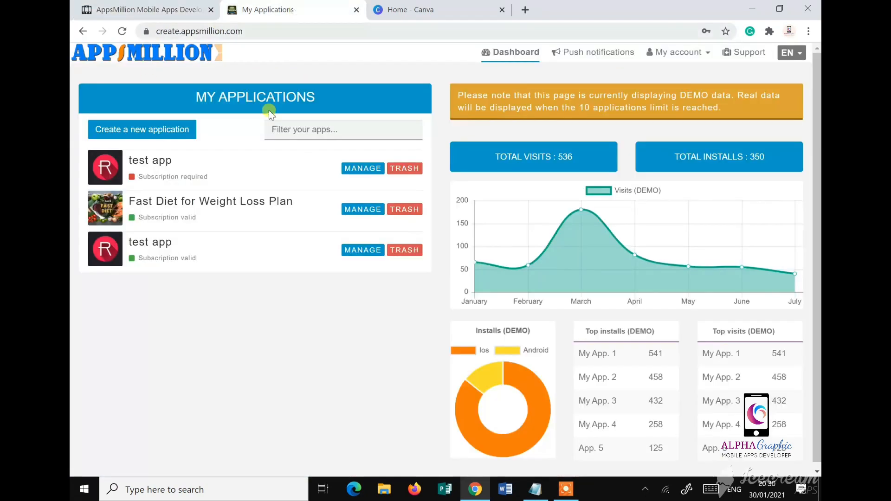
{"action": "left_click", "coordinate": [157, 10]}
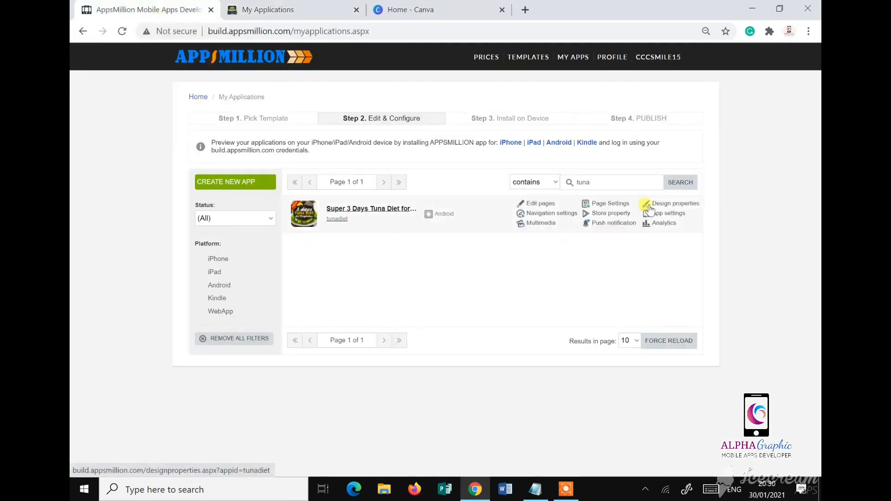
{"action": "left_click", "coordinate": [367, 213]}
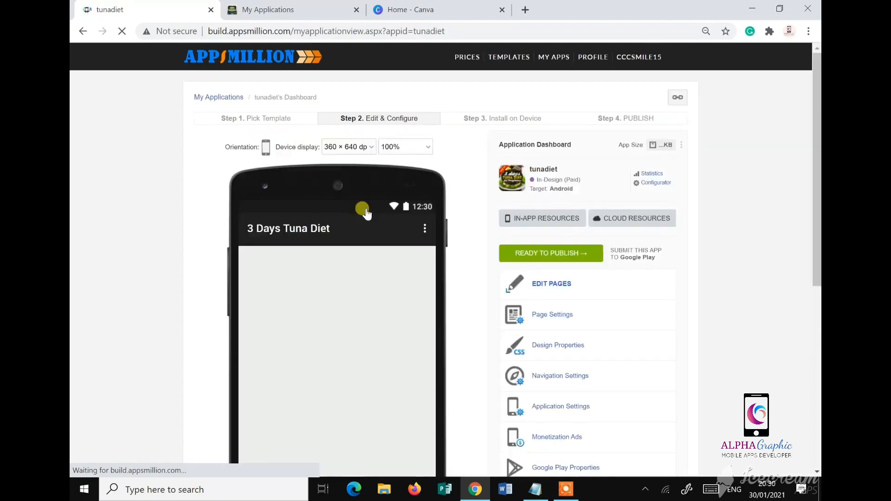
- Examine the banner and menu buttons on the home page of the 3 Days Tuna Diet app's Android preview
{"action": "scroll", "coordinate": [461, 258], "scroll_direction": "down", "scroll_amount": 1}
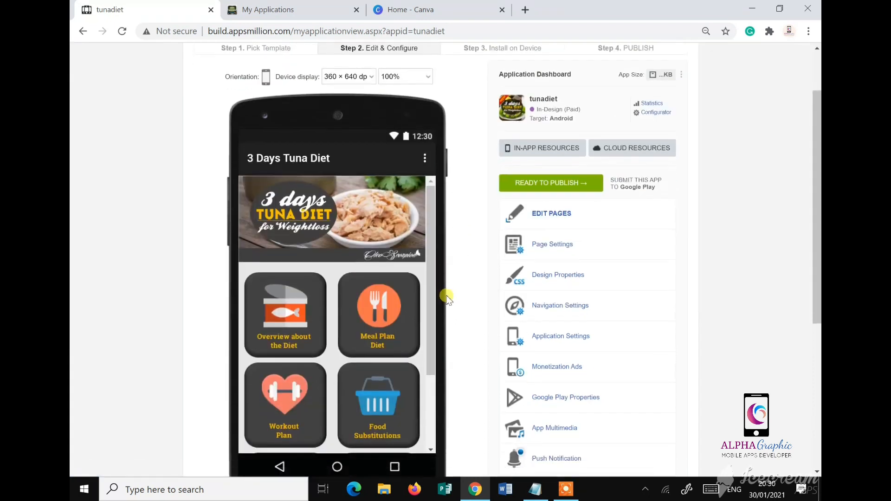
{"action": "scroll", "coordinate": [445, 294], "scroll_direction": "down", "scroll_amount": 1}
{"action": "scroll", "coordinate": [447, 298], "scroll_direction": "up", "scroll_amount": 1}
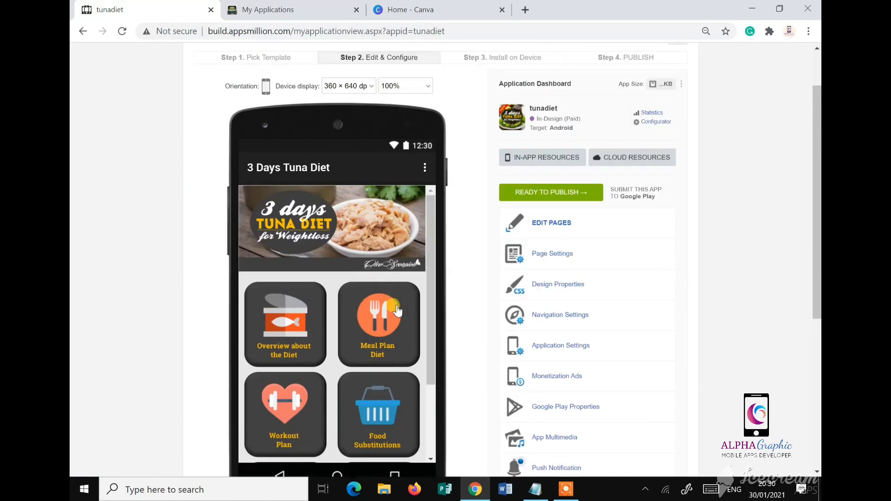
{"action": "scroll", "coordinate": [348, 351], "scroll_direction": "down", "scroll_amount": 3}
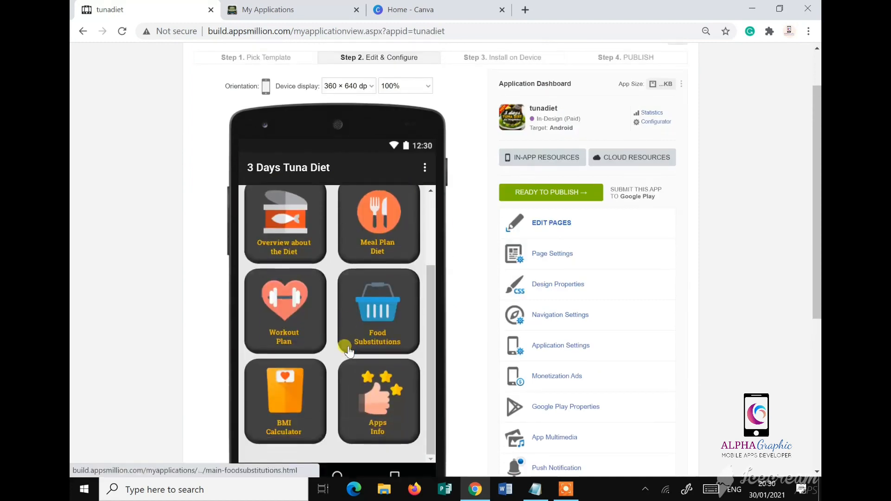
{"action": "scroll", "coordinate": [346, 344], "scroll_direction": "up", "scroll_amount": 2}
{"action": "scroll", "coordinate": [408, 311], "scroll_direction": "down", "scroll_amount": 1}
{"action": "scroll", "coordinate": [323, 255], "scroll_direction": "down", "scroll_amount": 2}
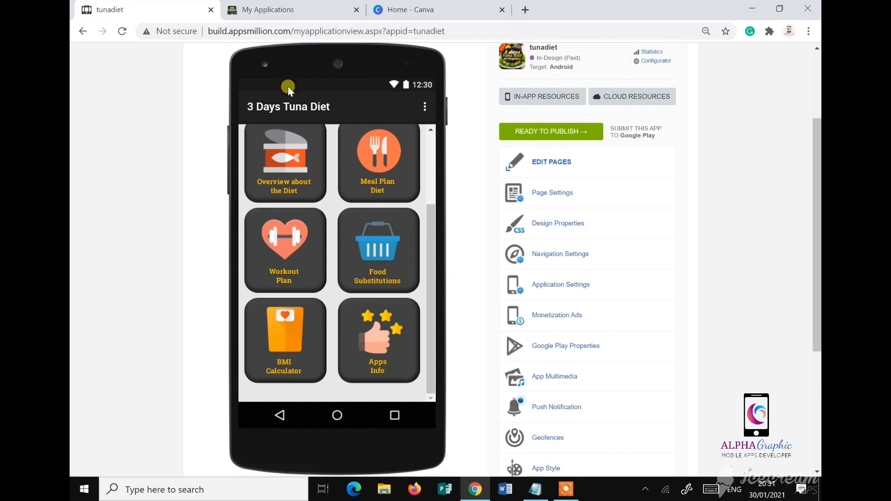
- Check the create.appsmillion.com application list against the tuna diet app preview, and review the app's dashboard options
{"action": "left_click", "coordinate": [288, 10]}
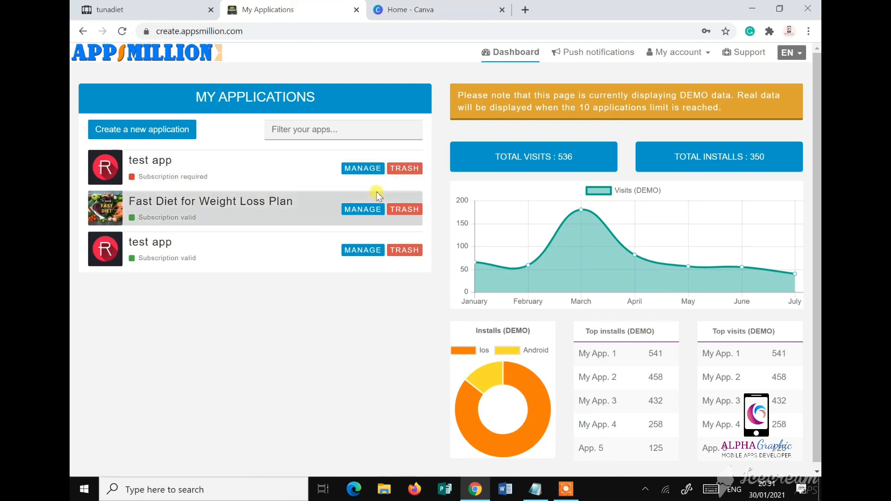
{"action": "left_click", "coordinate": [173, 9]}
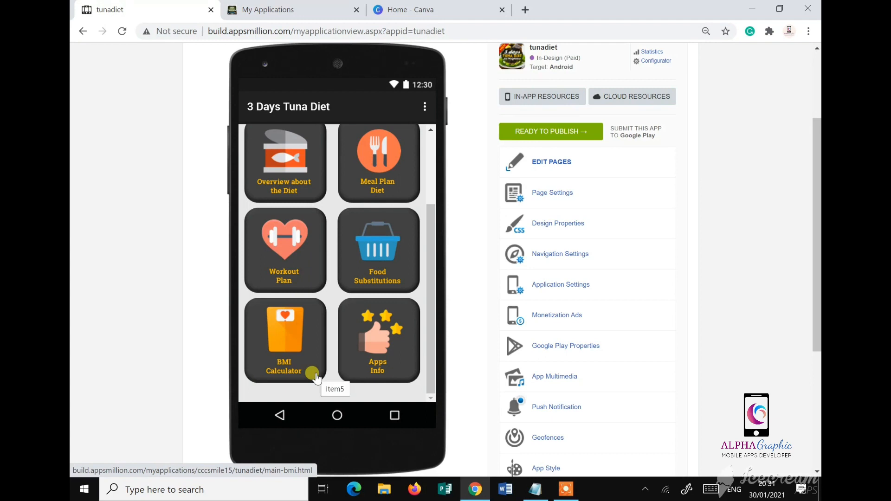
{"action": "scroll", "coordinate": [259, 232], "scroll_direction": "up", "scroll_amount": 2}
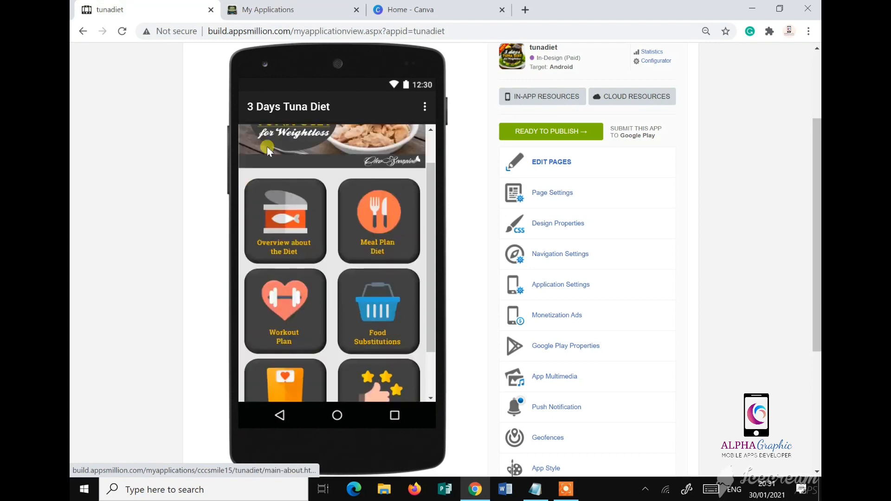
{"action": "scroll", "coordinate": [364, 228], "scroll_direction": "down", "scroll_amount": 2}
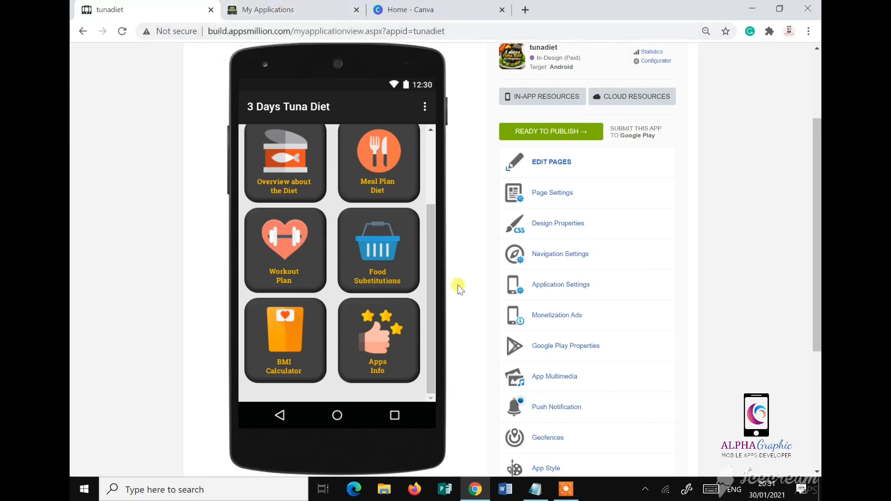
{"action": "scroll", "coordinate": [457, 285], "scroll_direction": "down", "scroll_amount": 3}
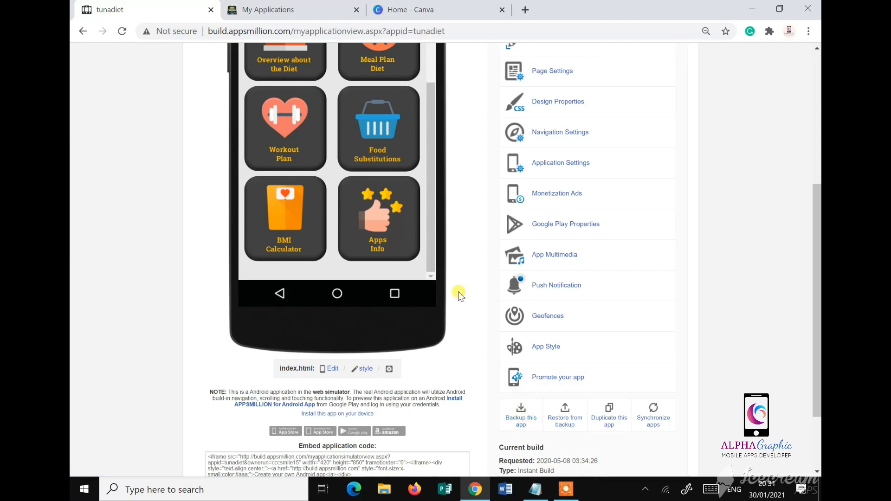
{"action": "scroll", "coordinate": [458, 291], "scroll_direction": "up", "scroll_amount": 3}
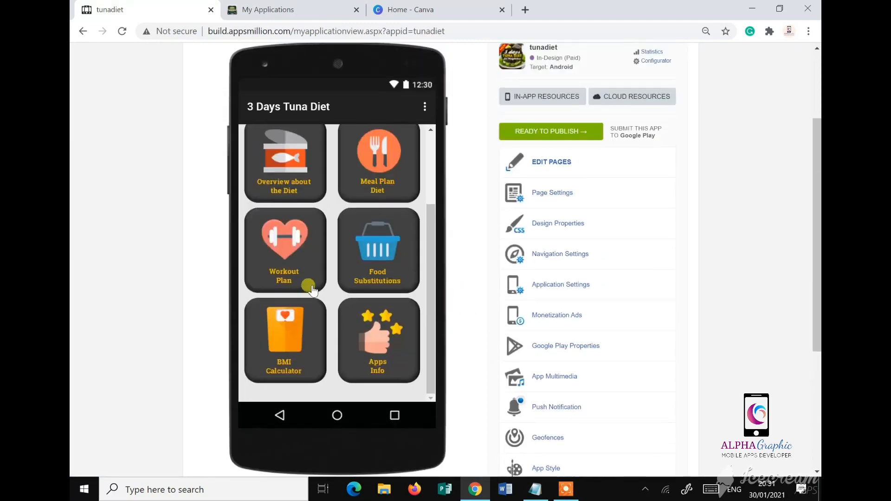
{"action": "scroll", "coordinate": [355, 289], "scroll_direction": "up", "scroll_amount": 2}
{"action": "scroll", "coordinate": [356, 290], "scroll_direction": "down", "scroll_amount": 3}
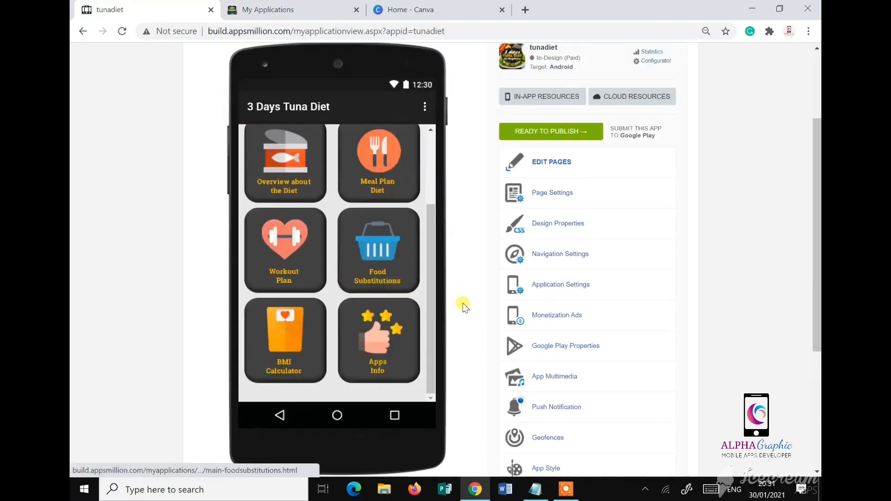
- Open the "tuna diet backup file" folder within "tuna diet backup" in the desktop's "appsmillion backup app files" folder in File Explorer
{"action": "left_click", "coordinate": [753, 9]}
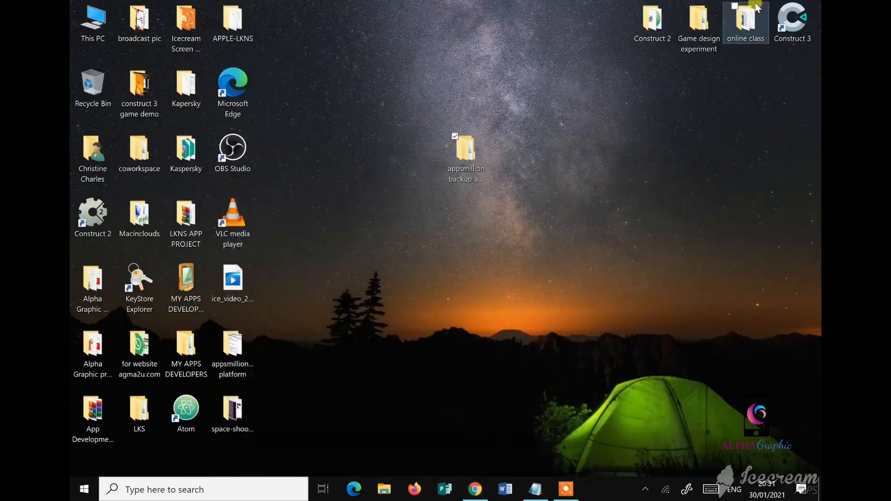
{"action": "double_click", "coordinate": [466, 160]}
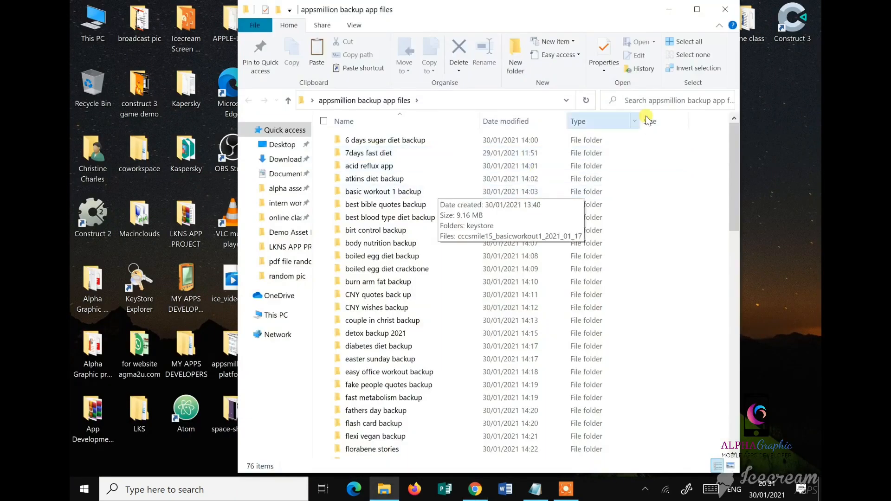
{"action": "key", "text": "t"}
{"action": "left_click", "coordinate": [659, 103]}
{"action": "type", "text": "n"}
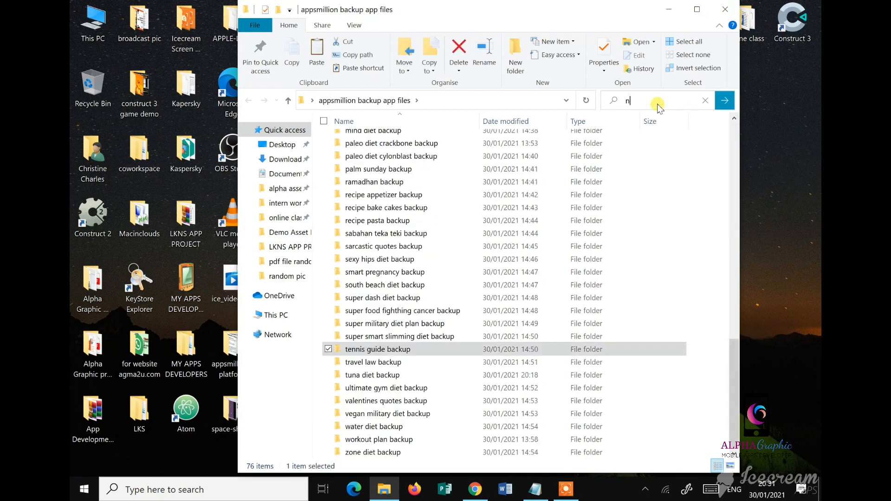
{"action": "double_click", "coordinate": [372, 374]}
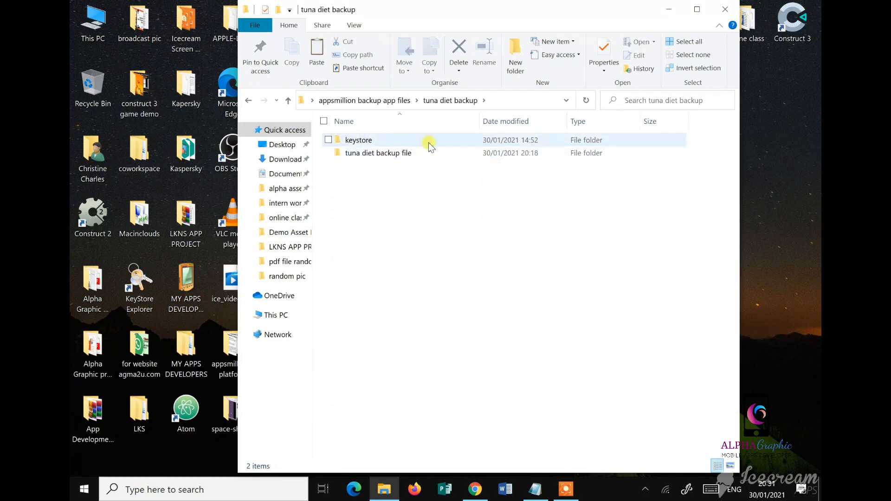
{"action": "double_click", "coordinate": [408, 153]}
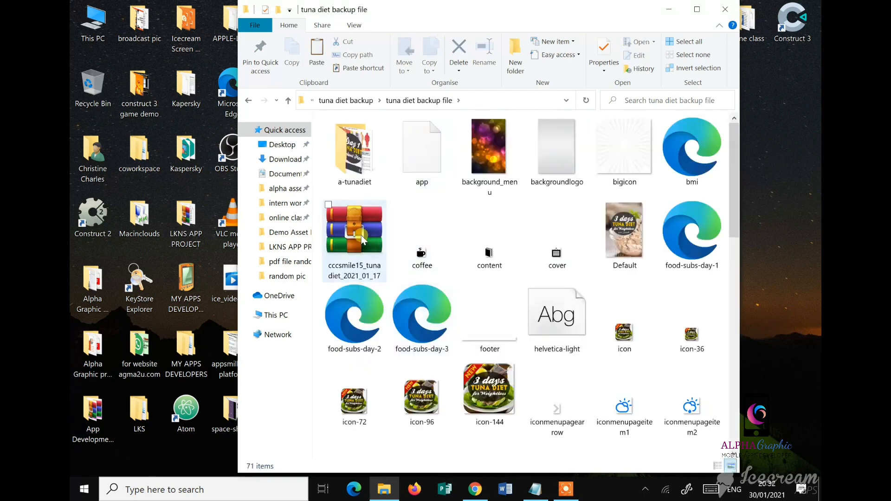
- Look through the tuna diet backup files, including the button, banner and plan images in the a-tunadiet folder
{"action": "scroll", "coordinate": [558, 234], "scroll_direction": "down", "scroll_amount": 10}
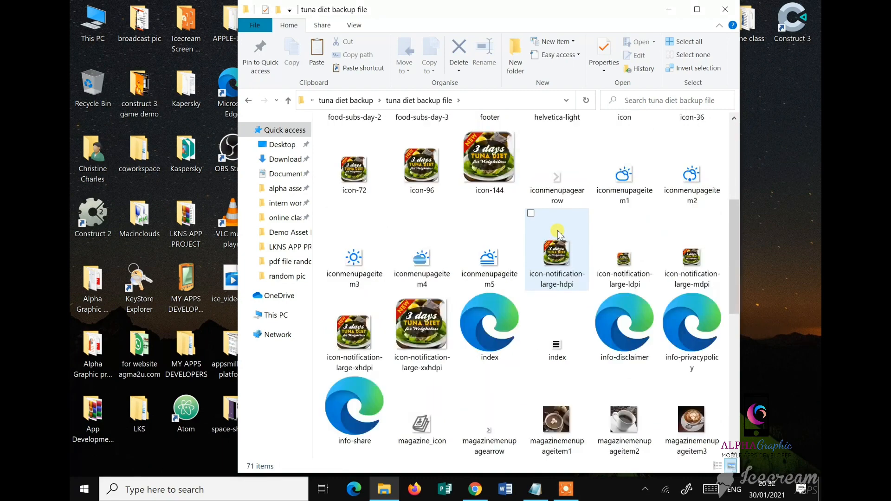
{"action": "scroll", "coordinate": [559, 234], "scroll_direction": "up", "scroll_amount": 10}
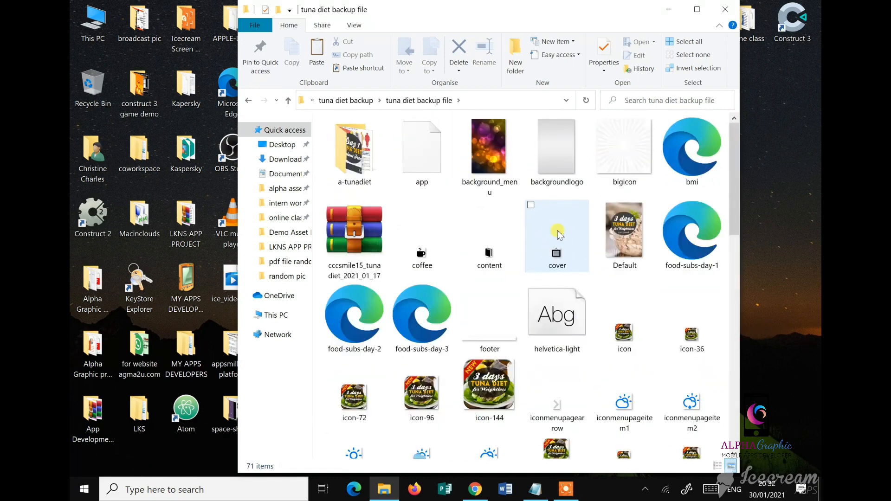
{"action": "double_click", "coordinate": [336, 145]}
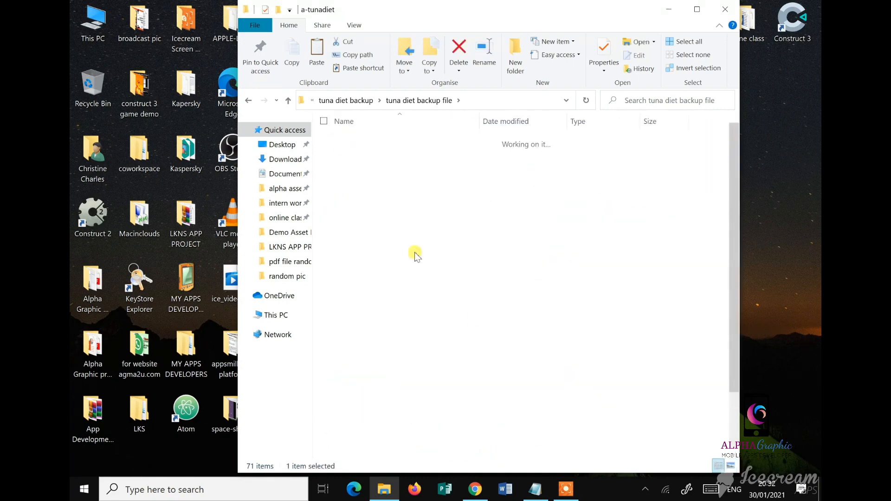
{"action": "scroll", "coordinate": [549, 320], "scroll_direction": "down", "scroll_amount": 2}
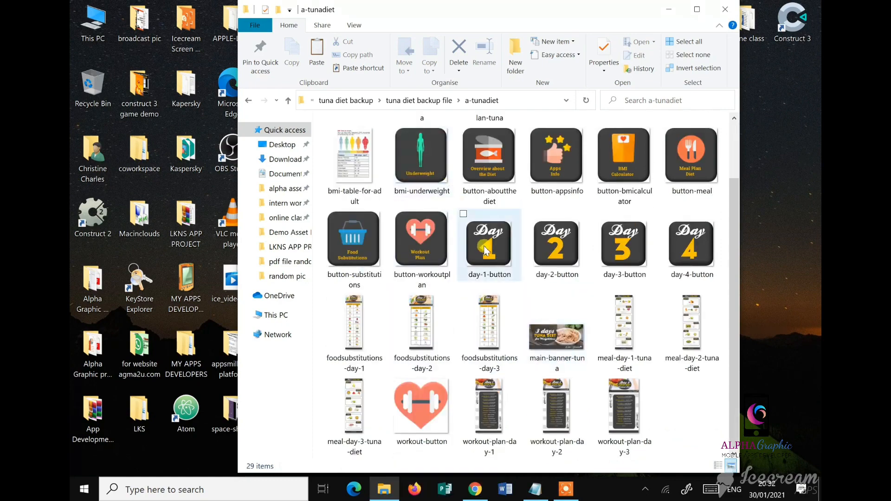
{"action": "scroll", "coordinate": [533, 297], "scroll_direction": "up", "scroll_amount": 2}
{"action": "scroll", "coordinate": [630, 251], "scroll_direction": "down", "scroll_amount": 2}
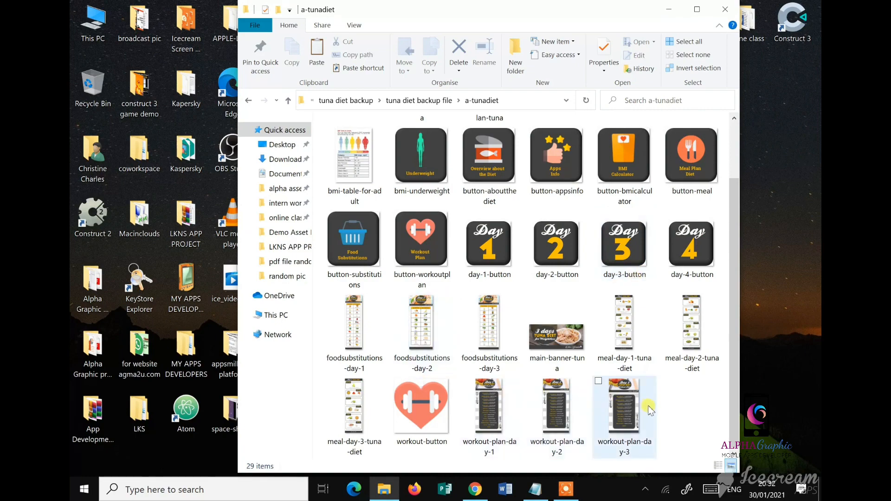
- Return from the a-tunadiet folder to its parent "tuna diet backup file" folder
{"action": "scroll", "coordinate": [649, 409], "scroll_direction": "up", "scroll_amount": 2}
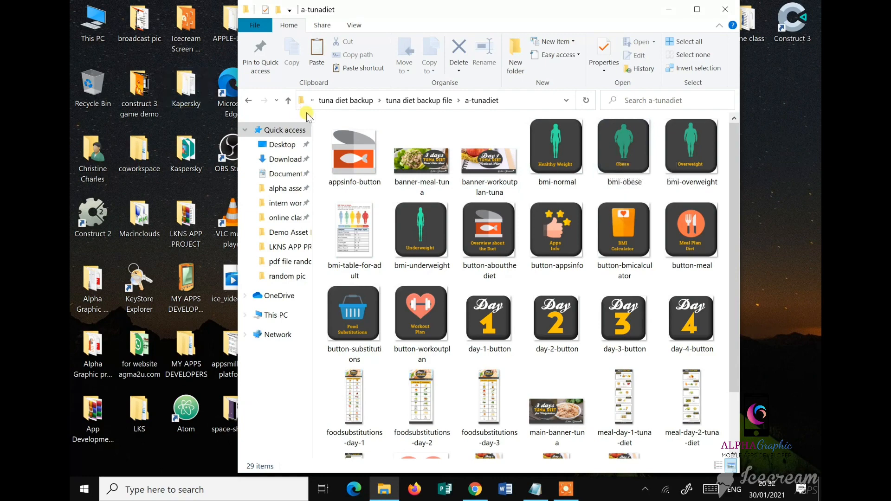
{"action": "left_click_drag", "start_coordinate": [402, 12], "coordinate": [299, 21]}
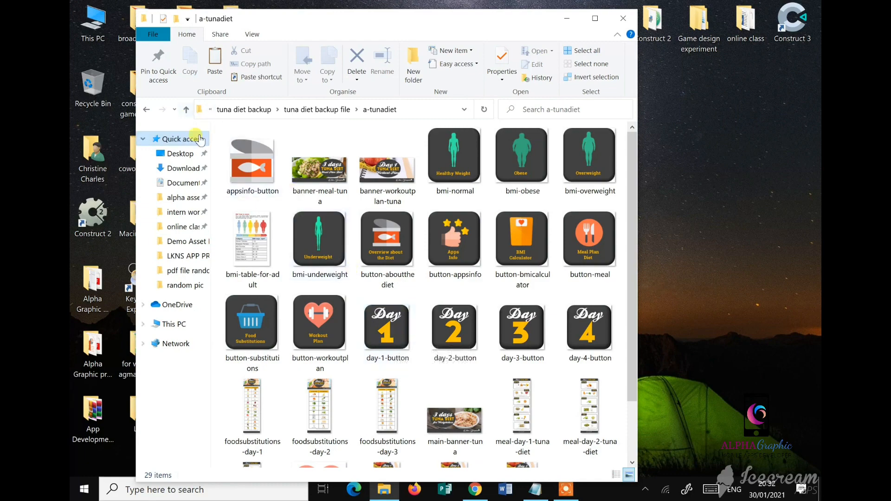
{"action": "left_click", "coordinate": [186, 110]}
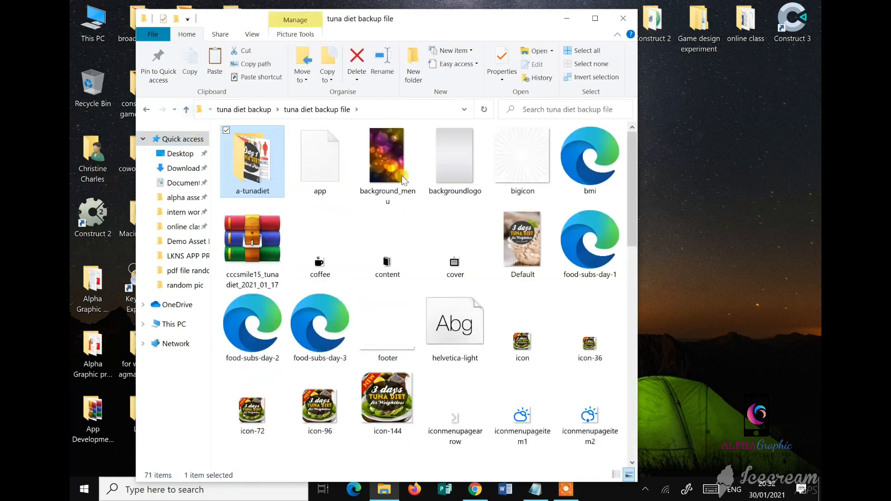
- Switch to Chrome and open the page list of the tunadiet app for editing on build.appsmillion.com
{"action": "left_click", "coordinate": [476, 491]}
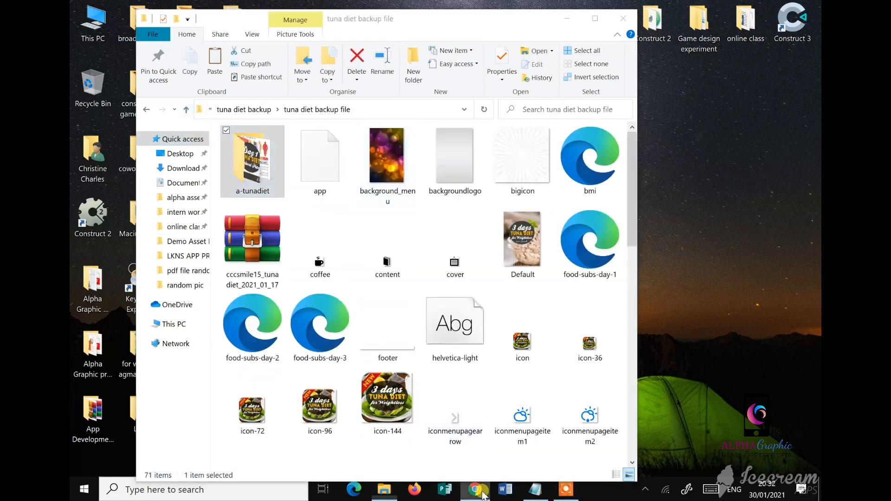
{"action": "scroll", "coordinate": [449, 298], "scroll_direction": "up", "scroll_amount": 3}
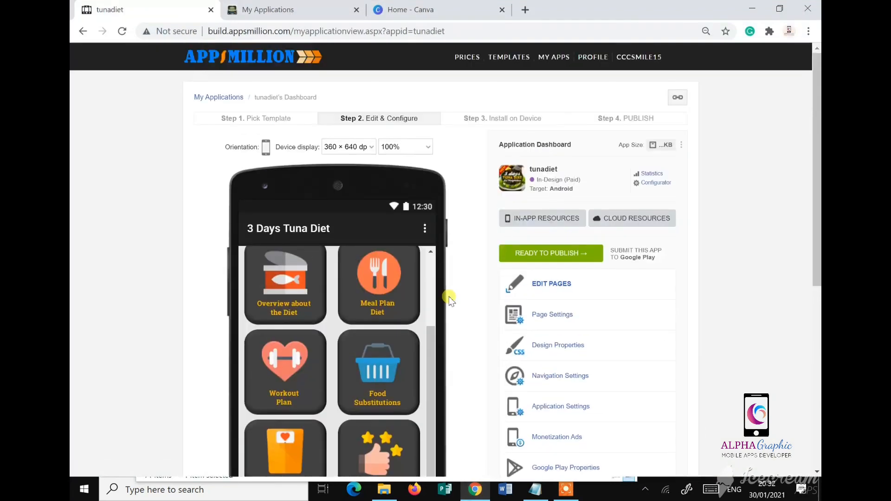
{"action": "scroll", "coordinate": [450, 299], "scroll_direction": "down", "scroll_amount": 1}
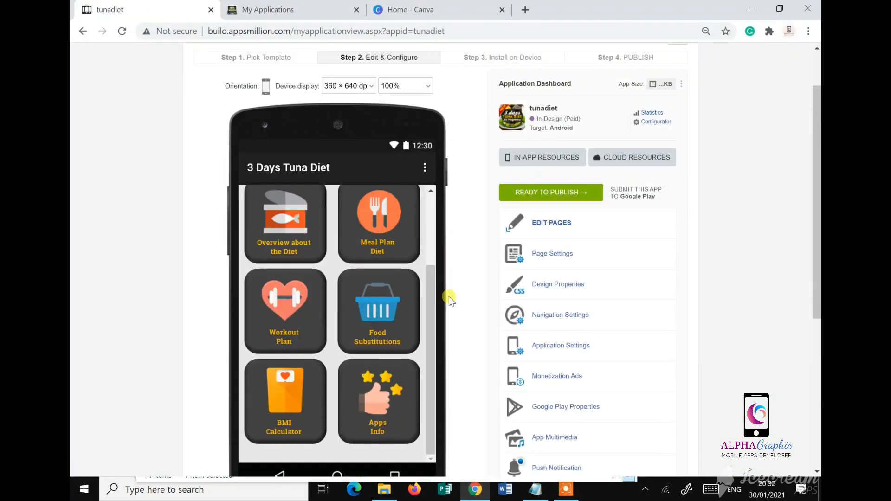
{"action": "left_click", "coordinate": [552, 224]}
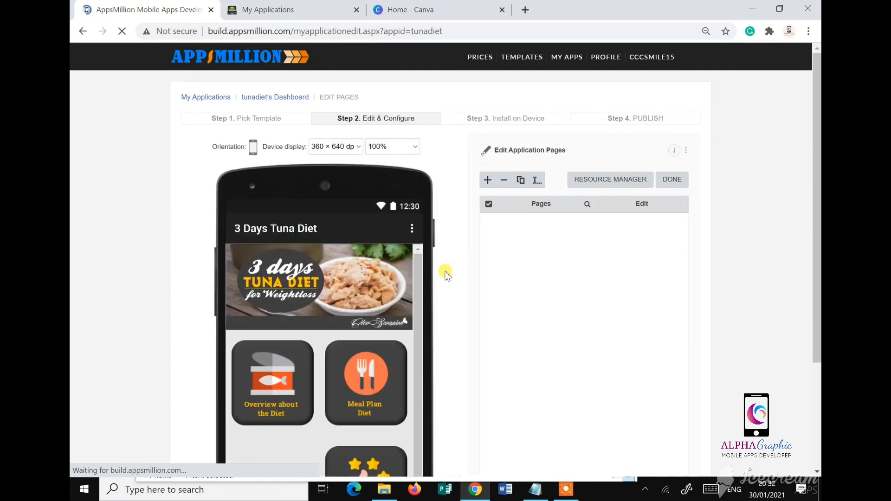
{"action": "scroll", "coordinate": [445, 274], "scroll_direction": "down", "scroll_amount": 3}
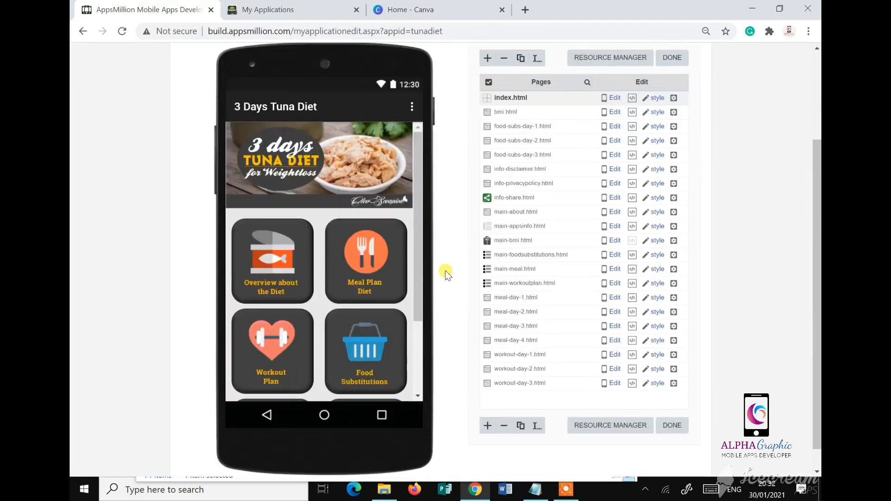
- Switch to Notepad and write the heading "Menu utama page:" with the entries "1. About the Diet" and "2. Meal Plan Diet"
{"action": "left_click", "coordinate": [535, 490]}
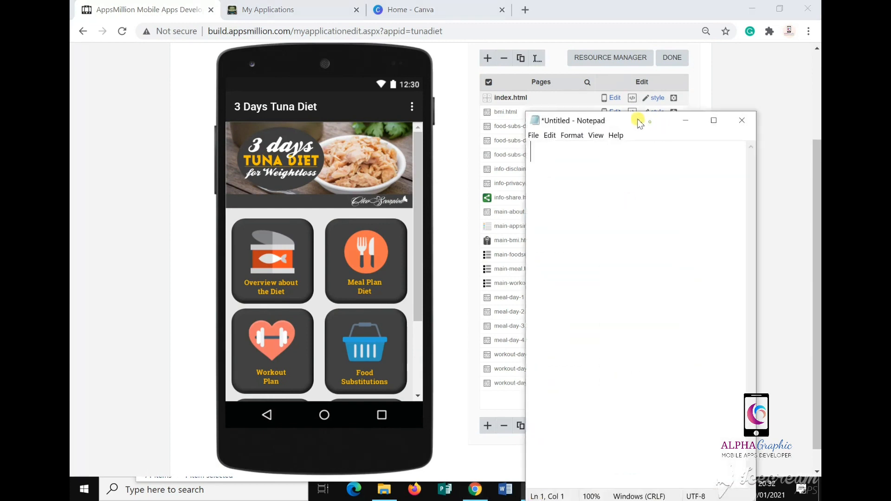
{"action": "left_click_drag", "start_coordinate": [636, 120], "coordinate": [304, 59]}
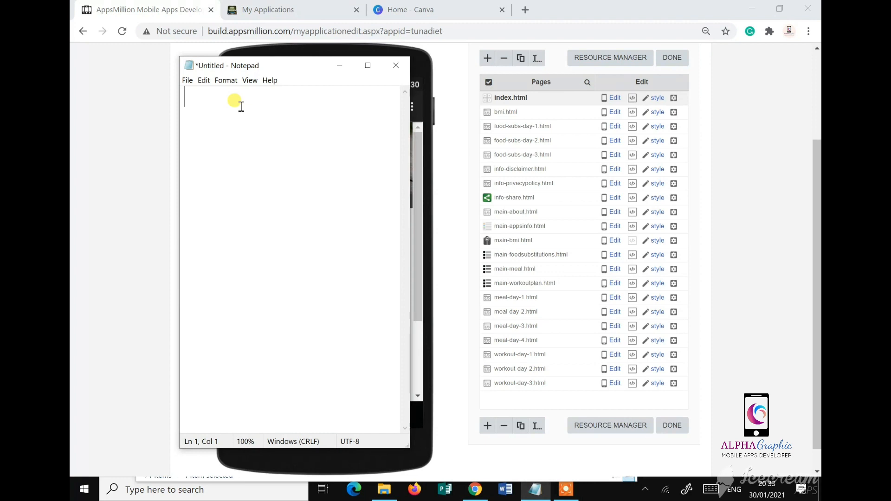
{"action": "type", "text": "Menu utama page"}
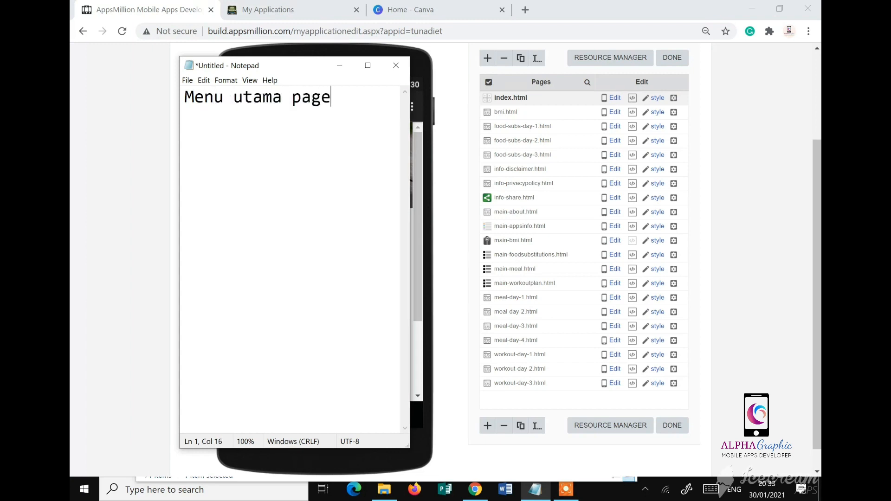
{"action": "type", "text": ":"}
{"action": "key", "text": "Return"}
{"action": "type", "text": "1. About the "}
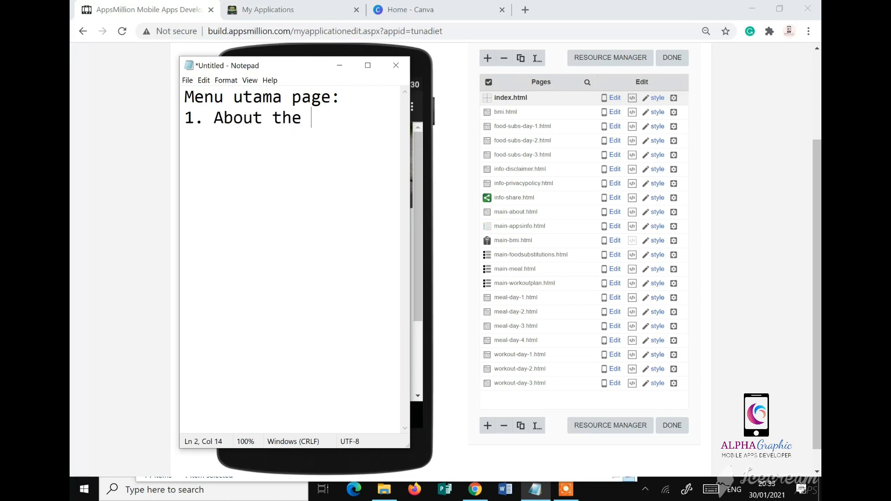
{"action": "type", "text": "Diet"}
{"action": "key", "text": "Return"}
{"action": "type", "text": "2"}
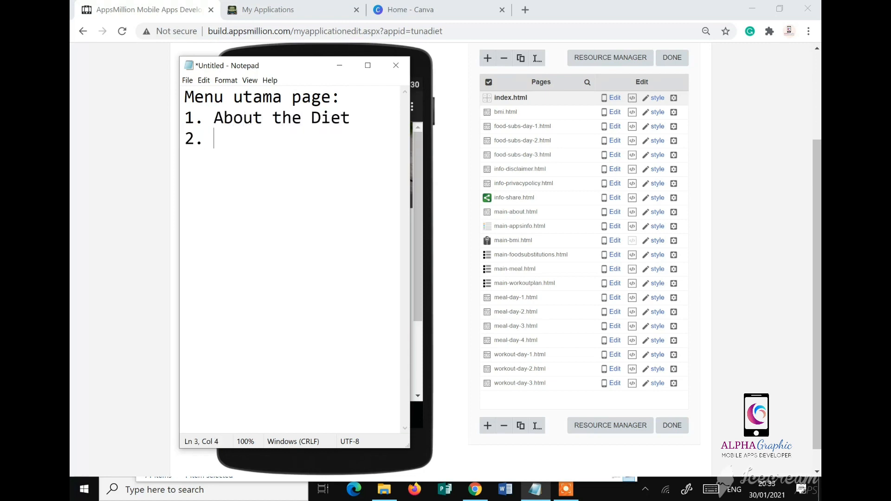
{"action": "type", "text": ". Meal Plan Diet"}
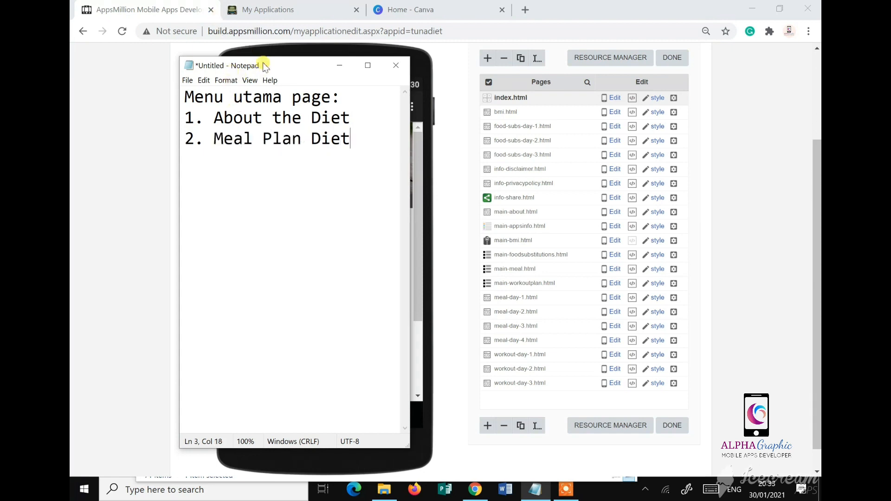
- Add "3. Workout Plan", "4. Food Substitutions" and "5. App Info" to the main menu list in the note
{"action": "left_click_drag", "start_coordinate": [265, 67], "coordinate": [482, 67]}
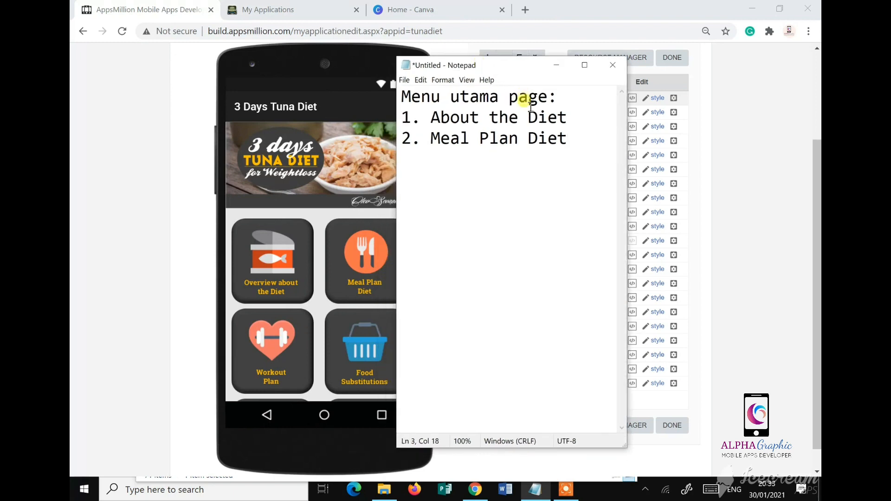
{"action": "key", "text": "Return"}
{"action": "type", "text": "3. Work"}
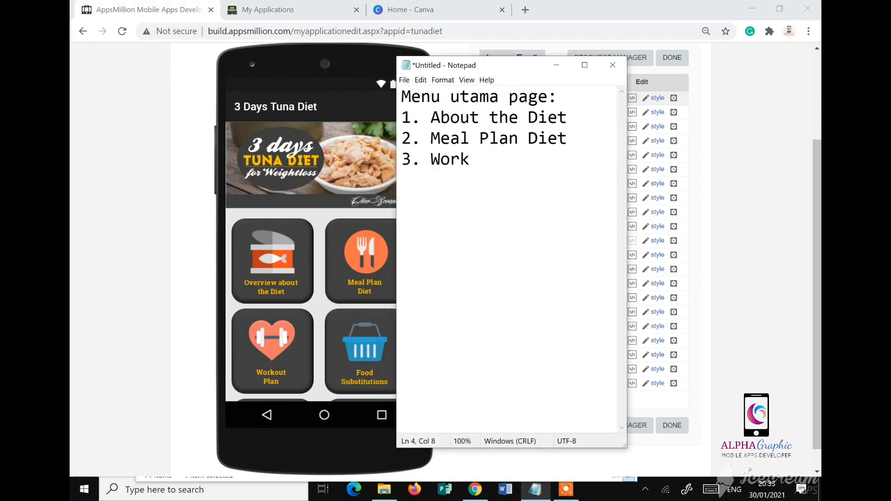
{"action": "type", "text": "out Plan"}
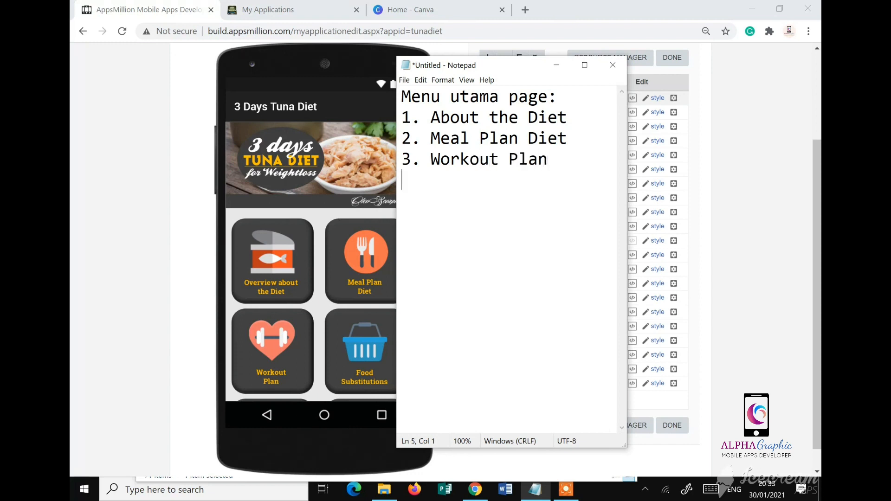
{"action": "type", "text": "4. Food Substi"}
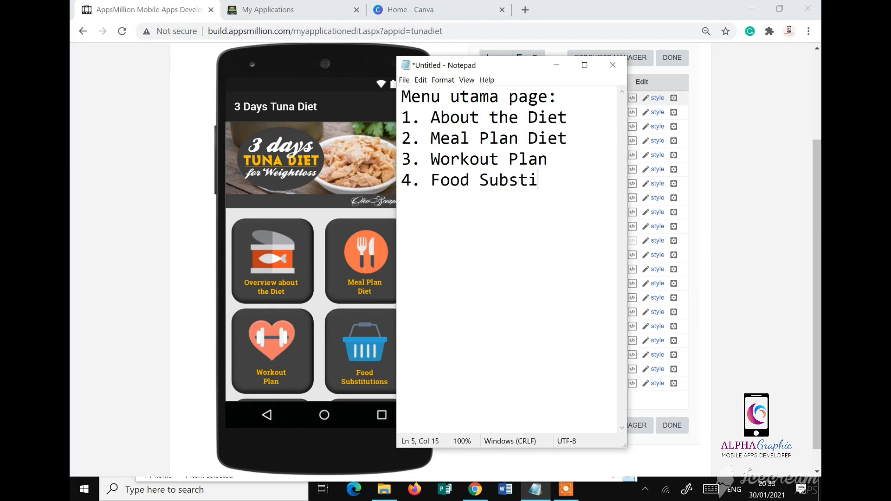
{"action": "type", "text": "tutions"}
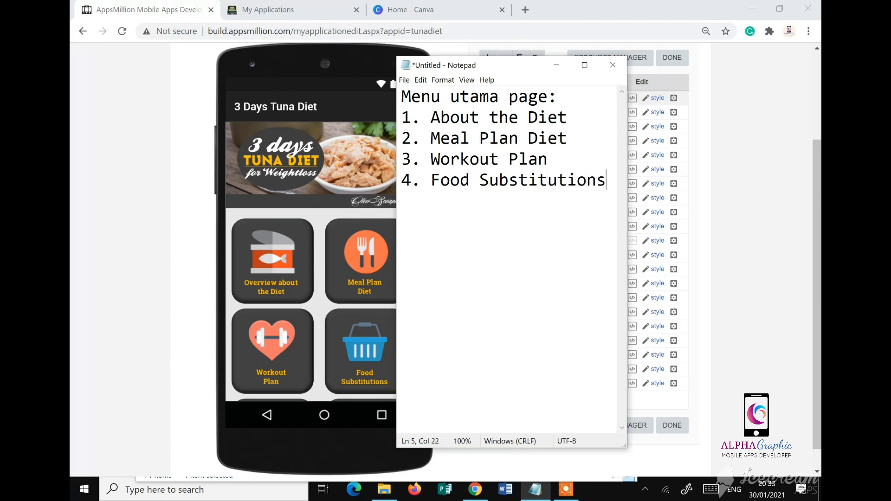
{"action": "key", "text": "Return"}
{"action": "type", "text": "5. App Info"}
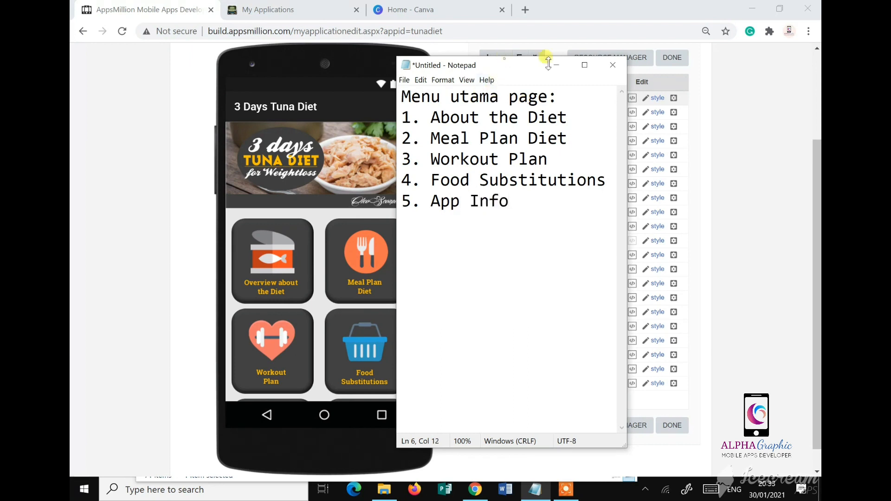
- Compare the noted menu entries with the tuna diet preview's buttons and check the create.appsmillion.com application list in Chrome
{"action": "left_click_drag", "start_coordinate": [542, 62], "coordinate": [651, 81]}
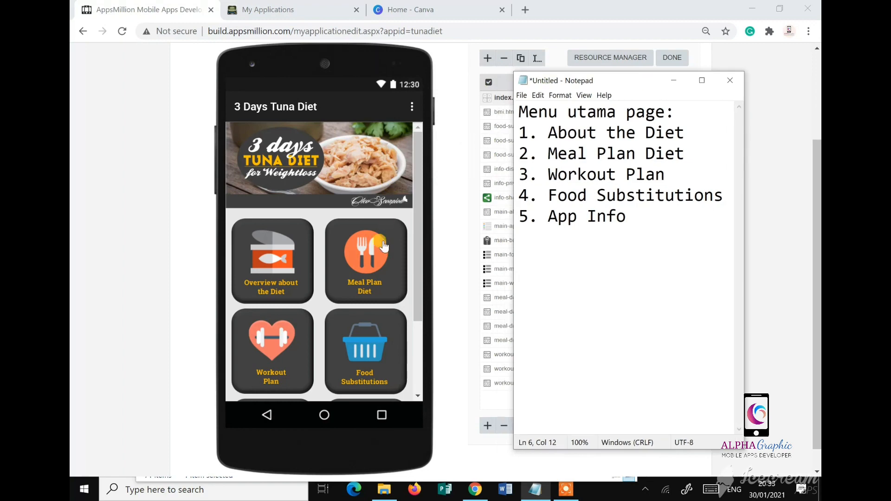
{"action": "scroll", "coordinate": [381, 263], "scroll_direction": "down", "scroll_amount": 3}
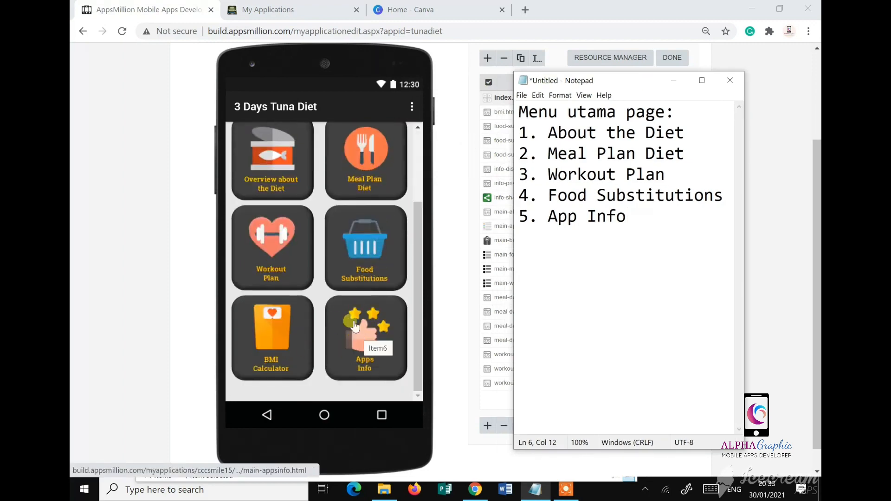
{"action": "left_click", "coordinate": [269, 10]}
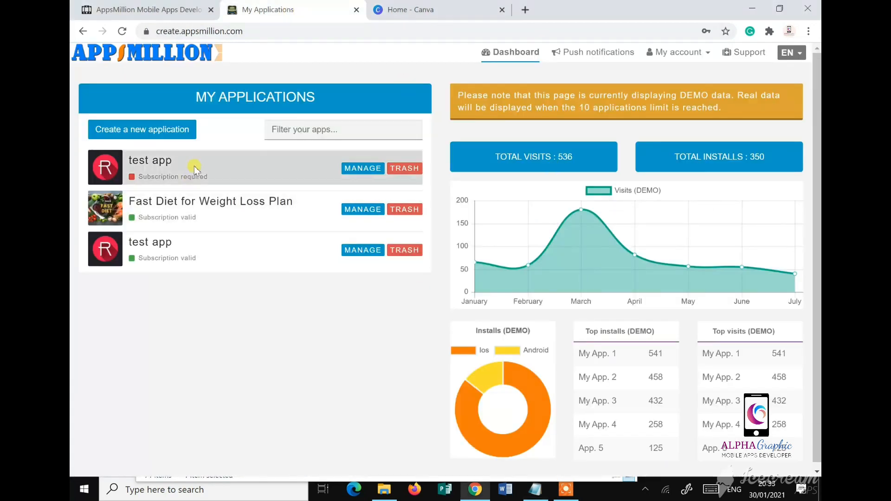
{"action": "left_click", "coordinate": [186, 11]}
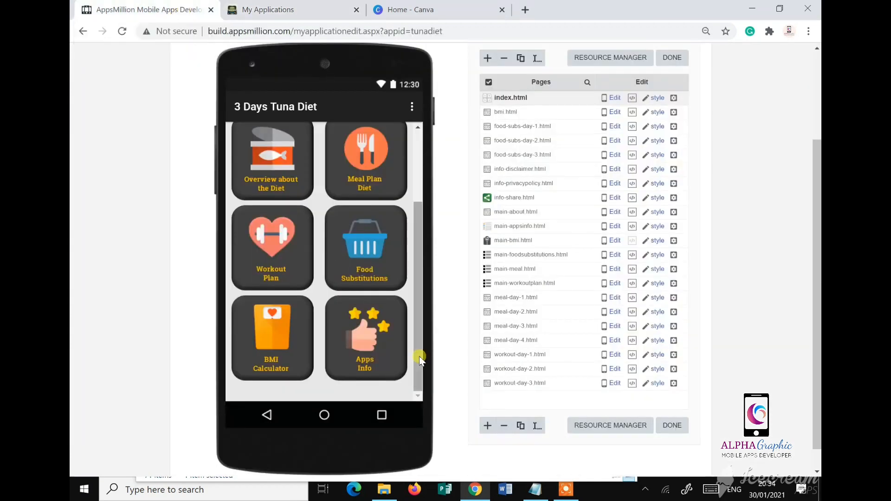
- Switch to Notepad and start a separate "Content Page:" section with item number 1 below the menu list
{"action": "left_click", "coordinate": [533, 490]}
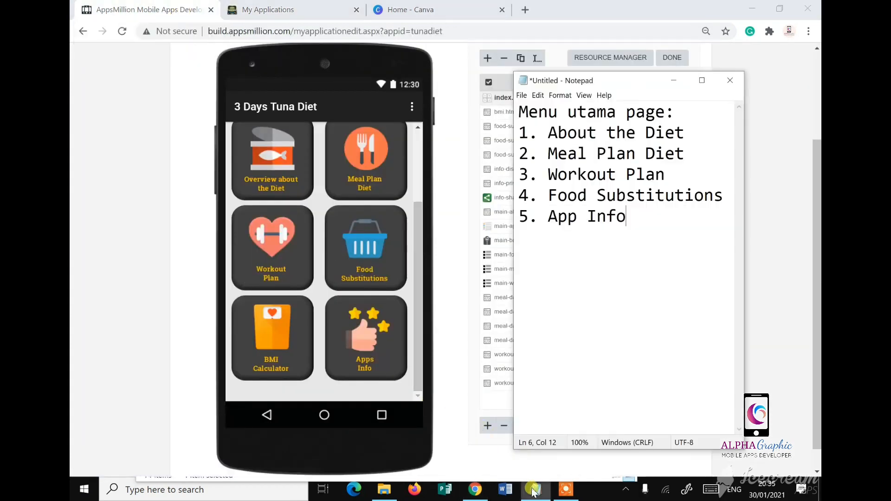
{"action": "key", "text": "Return"}
{"action": "key", "text": "Return"}
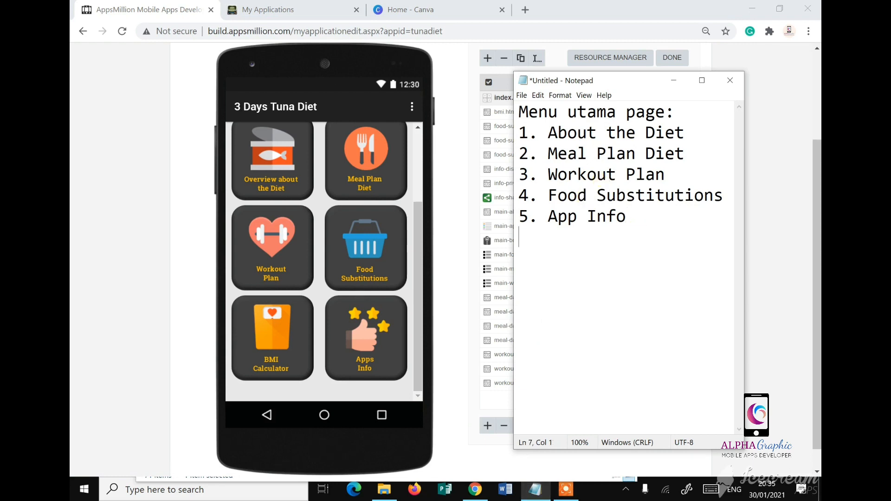
{"action": "type", "text": "Content"}
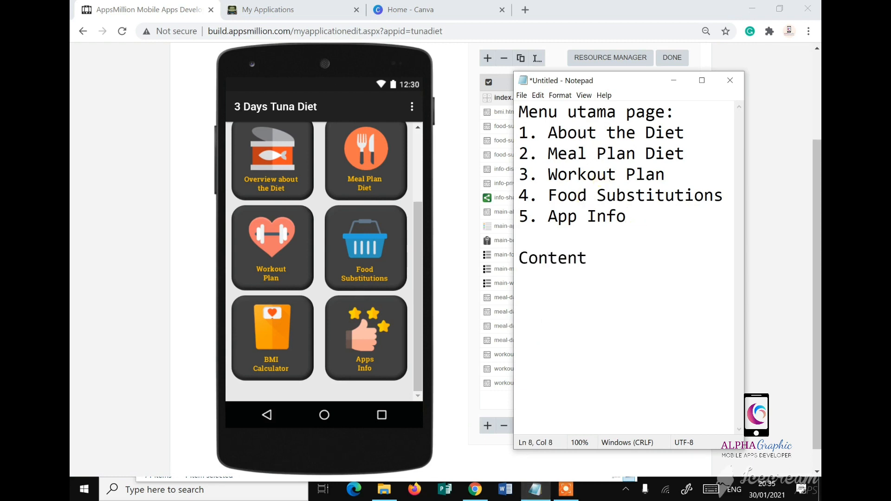
{"action": "type", "text": " Page"}
{"action": "type", "text": "1"}
{"action": "type", "text": "1."}
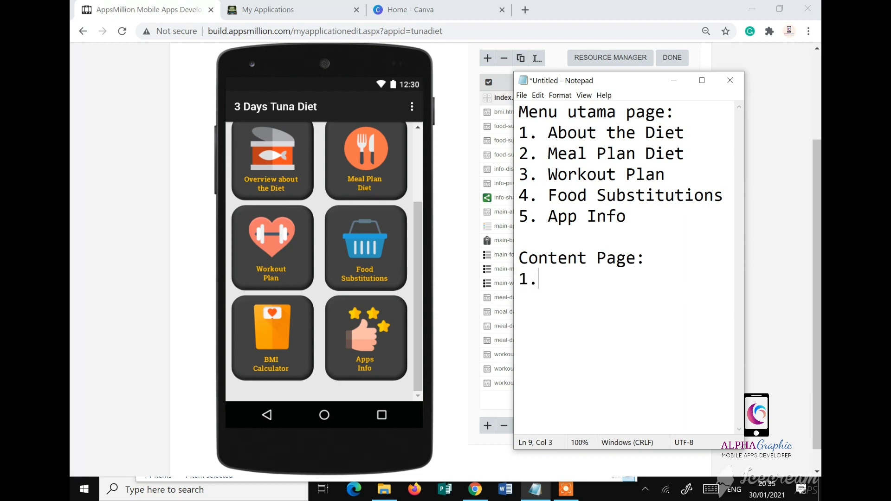
- Examine the About the Diet page and the Meal Plan Diet day list in the app preview in Chrome
{"action": "left_click", "coordinate": [262, 175]}
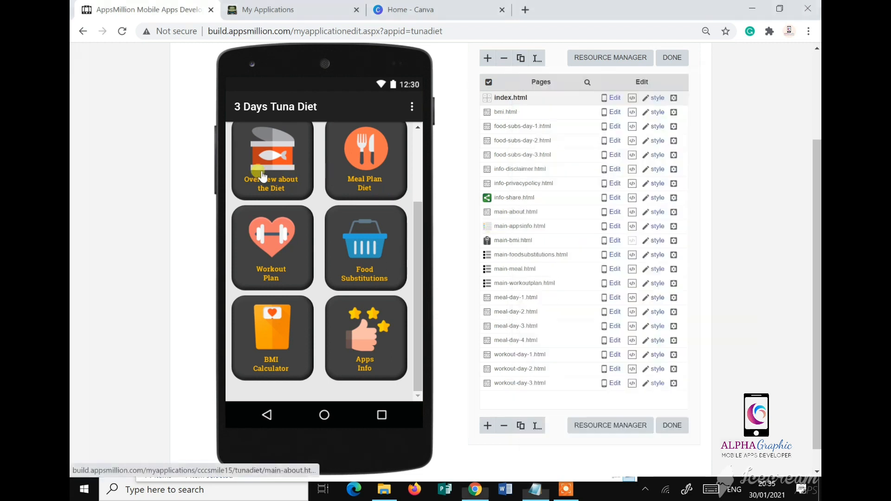
{"action": "left_click", "coordinate": [263, 175]}
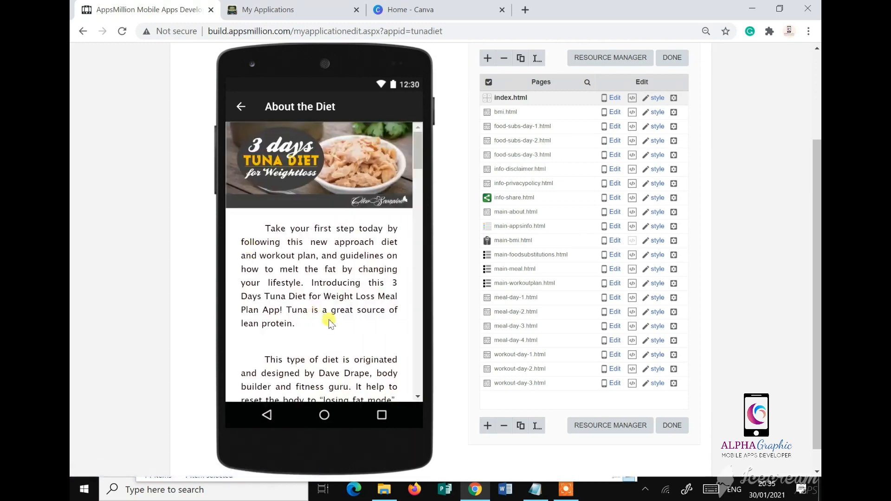
{"action": "left_click", "coordinate": [242, 111]}
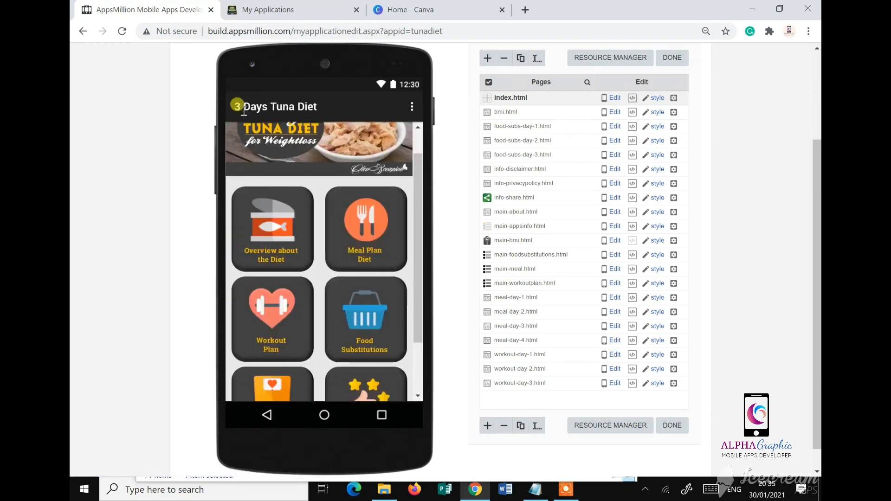
{"action": "left_click", "coordinate": [374, 224]}
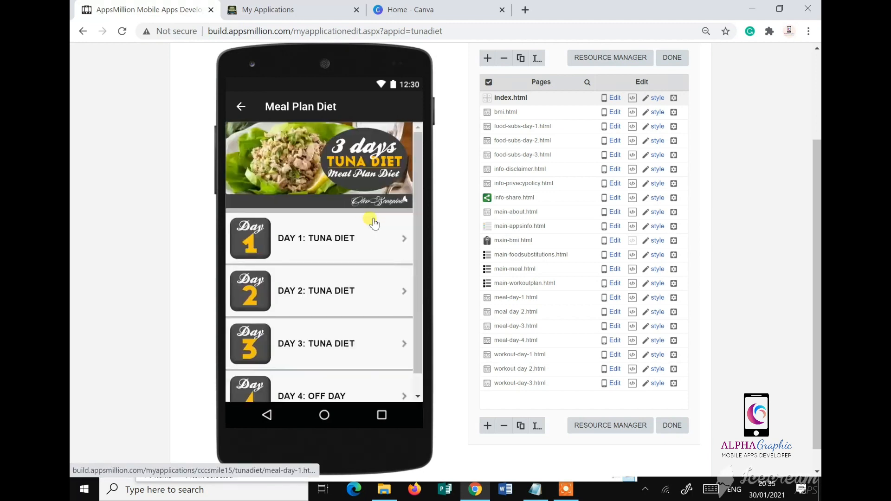
{"action": "scroll", "coordinate": [342, 263], "scroll_direction": "down", "scroll_amount": 1}
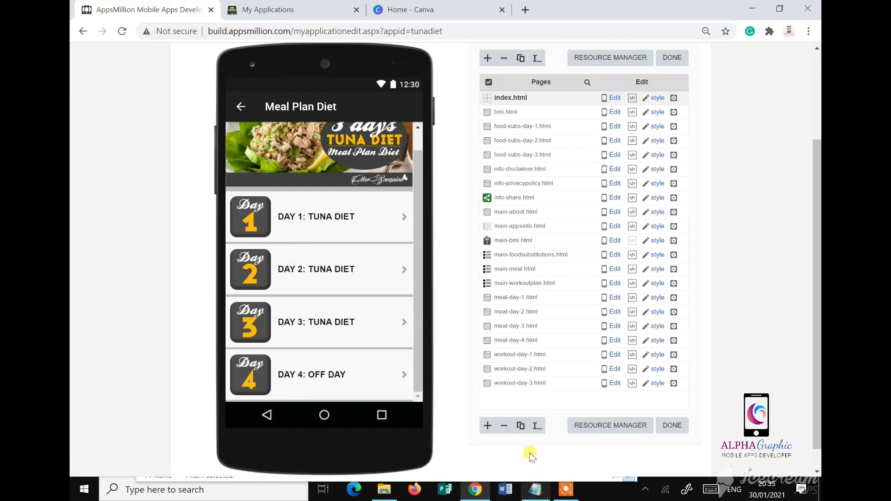
- Switch to the note with the content page list in Notepad
{"action": "left_click", "coordinate": [534, 489]}
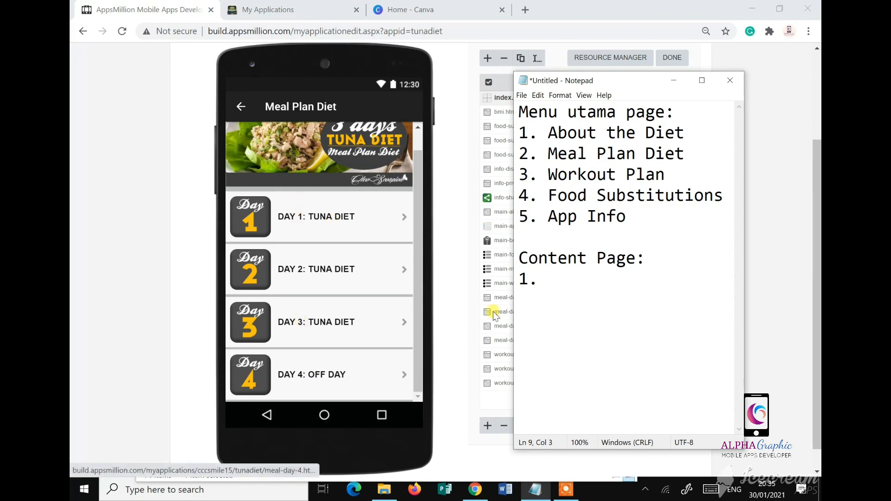
{"action": "type", "text": "Da"}
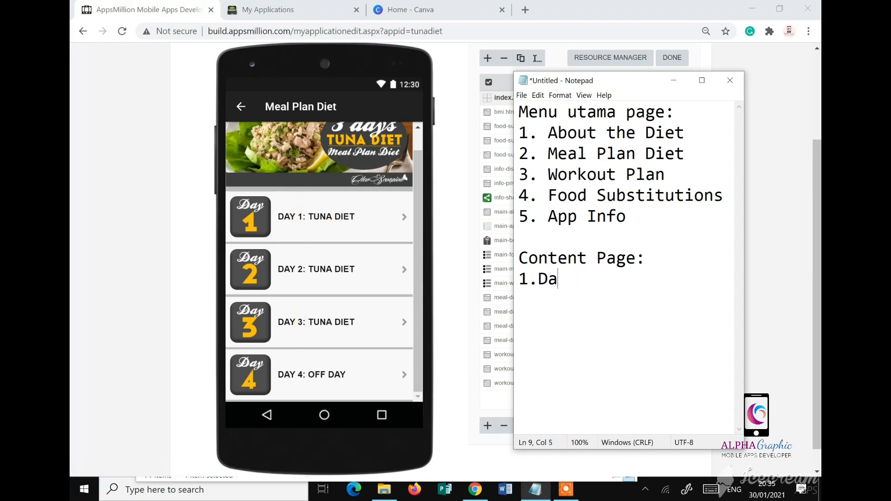
{"action": "key", "text": "BackSpace"}
{"action": "key", "text": "BackSpace"}
{"action": "type", "text": "Meal: Day1"}
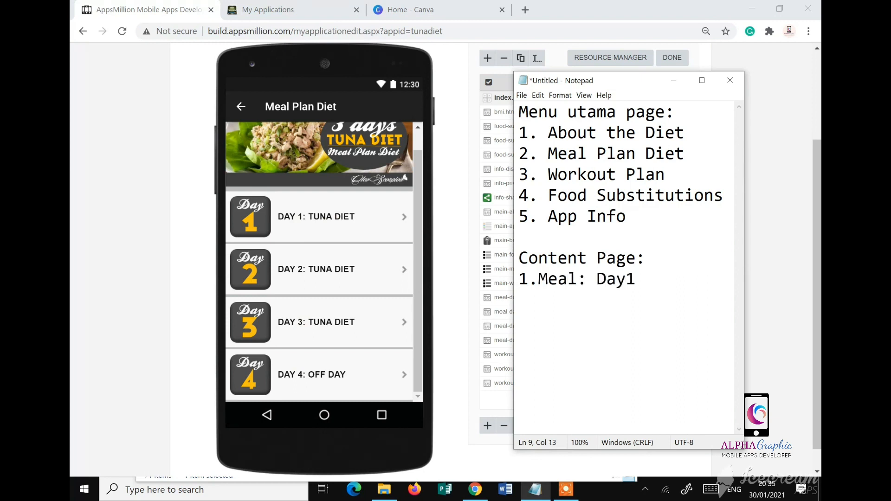
{"action": "key", "text": "BackSpace"}
{"action": "key", "text": "BackSpace"}
{"action": "key", "text": "BackSpace"}
{"action": "key", "text": "BackSpace"}
{"action": "key", "text": "BackSpace"}
{"action": "key", "text": "BackSpace"}
{"action": "key", "text": "BackSpace"}
{"action": "key", "text": "BackSpace"}
{"action": "key", "text": "BackSpace"}
{"action": "key", "text": "BackSpace"}
- Enter "1. Day 1 Menu" and "2. Day 2 Menu" as the first items of the Content Page list
{"action": "type", "text": "Day "}
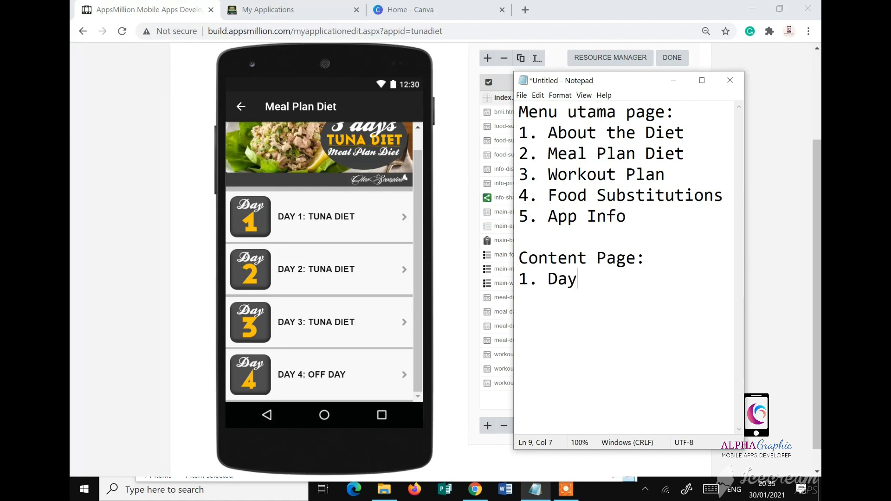
{"action": "type", "text": "1"}
{"action": "key", "text": "Return"}
{"action": "type", "text": "2. Day "}
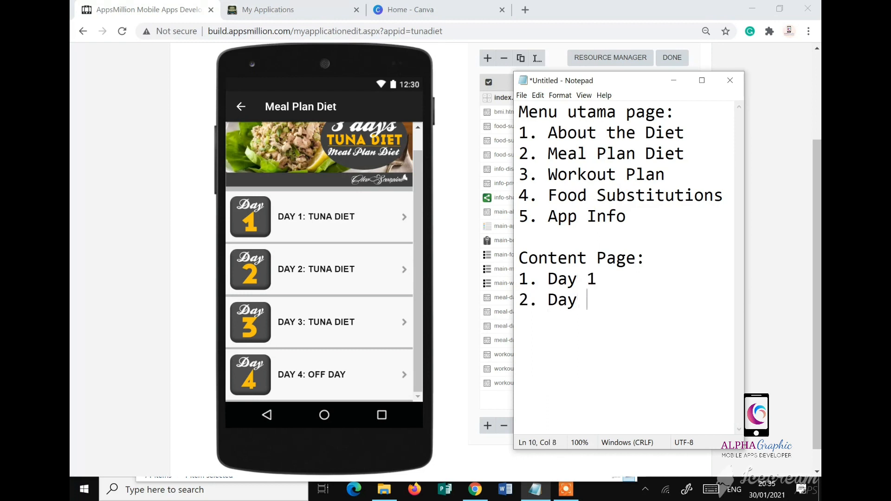
{"action": "type", "text": "2 Menu"}
{"action": "left_click", "coordinate": [597, 279]}
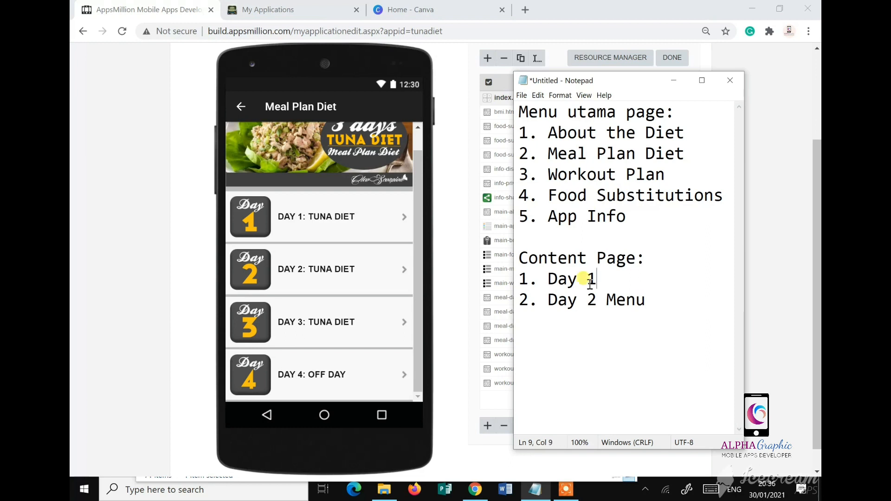
{"action": "type", "text": "Menu"}
{"action": "key", "text": "Down"}
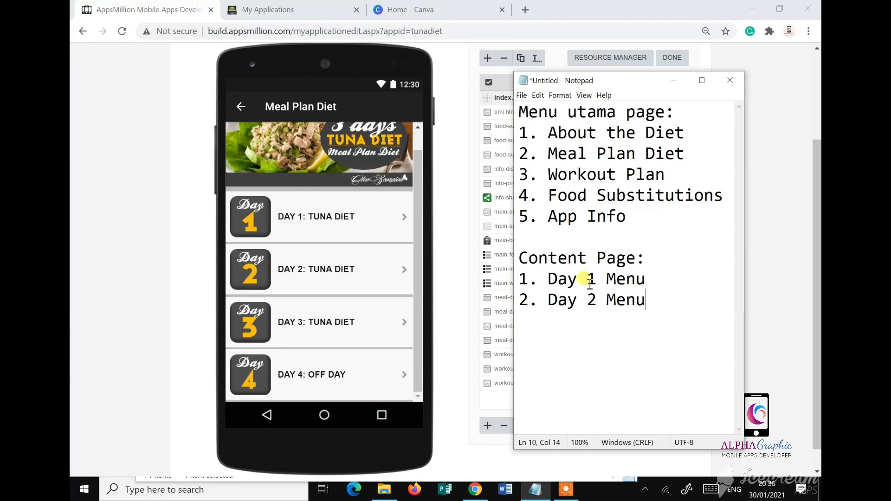
- Add "3. Day 3 Menu" and "4. Day 4 Menu" to the content page list and begin item number 5
{"action": "key", "text": "Return"}
{"action": "type", "text": "3. Day"}
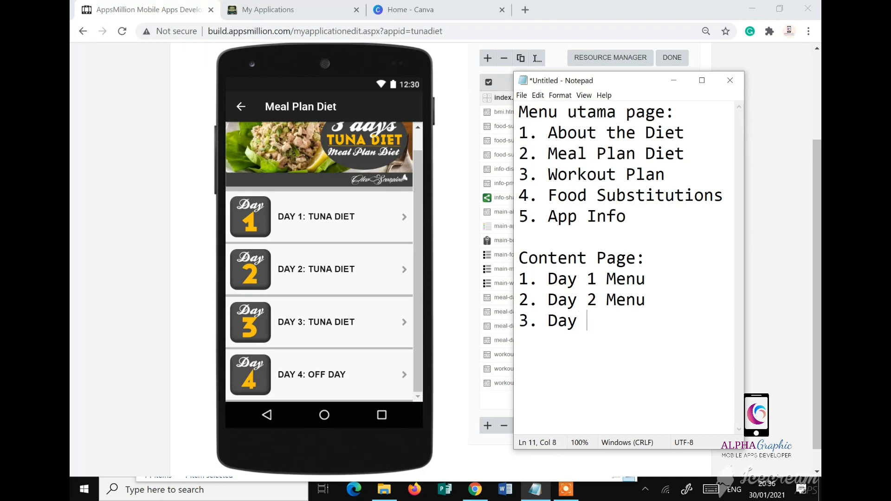
{"action": "type", "text": " 3 Menu "}
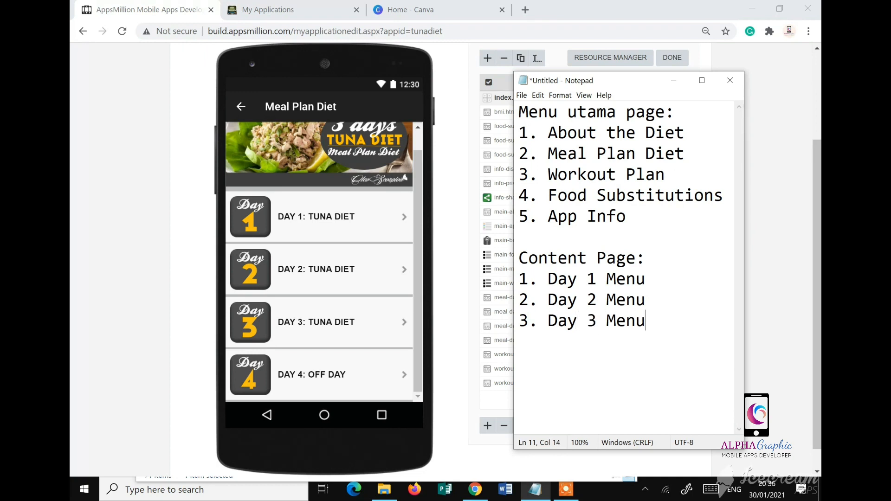
{"action": "type", "text": "4. Day 4 Menu "}
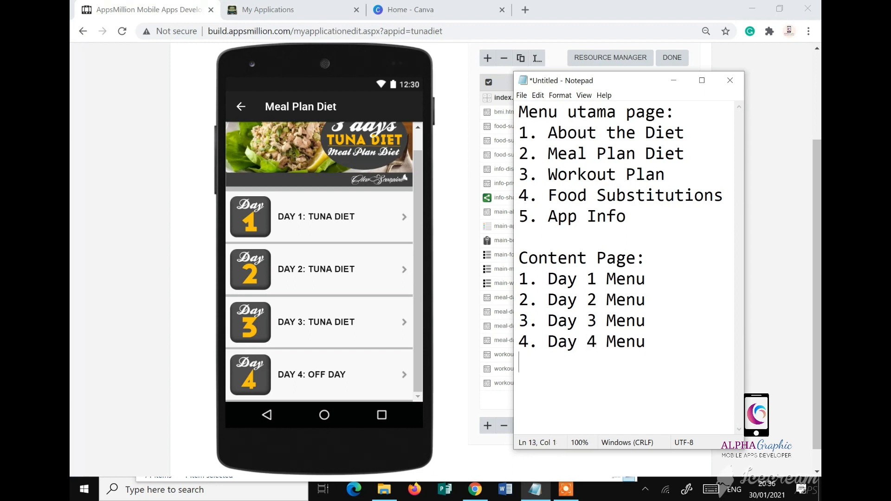
{"action": "type", "text": "5."}
- Check the Workout Plan page of the app preview in Chrome and complete "5. Day 1 Workout" in Notepad, separated by a blank line
{"action": "left_click", "coordinate": [241, 107]}
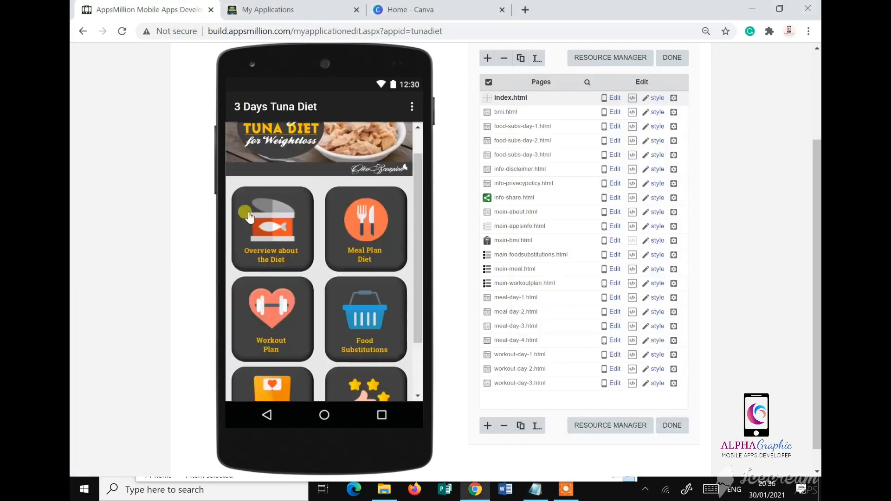
{"action": "left_click", "coordinate": [273, 324]}
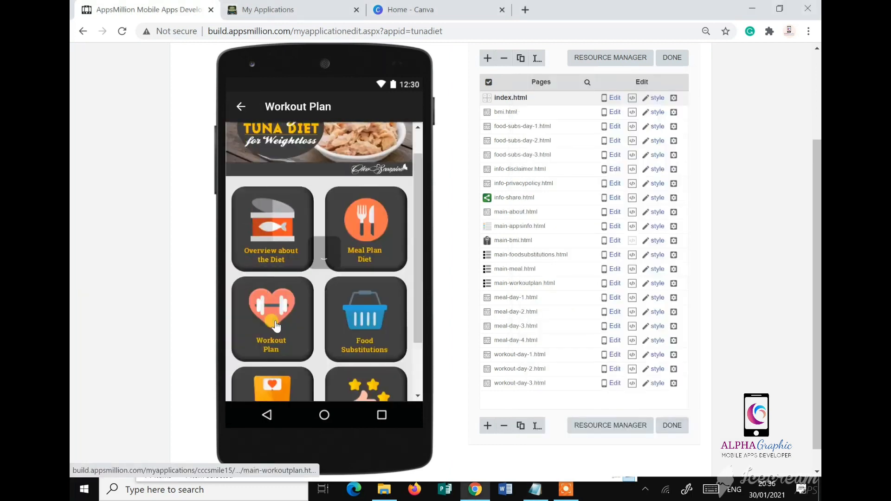
{"action": "left_click", "coordinate": [538, 491]}
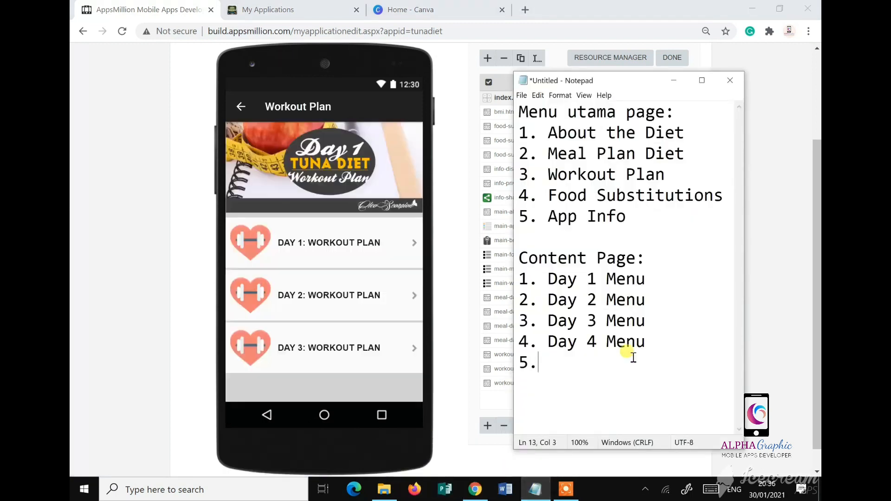
{"action": "type", "text": "Day 1"}
{"action": "key", "text": "Return"}
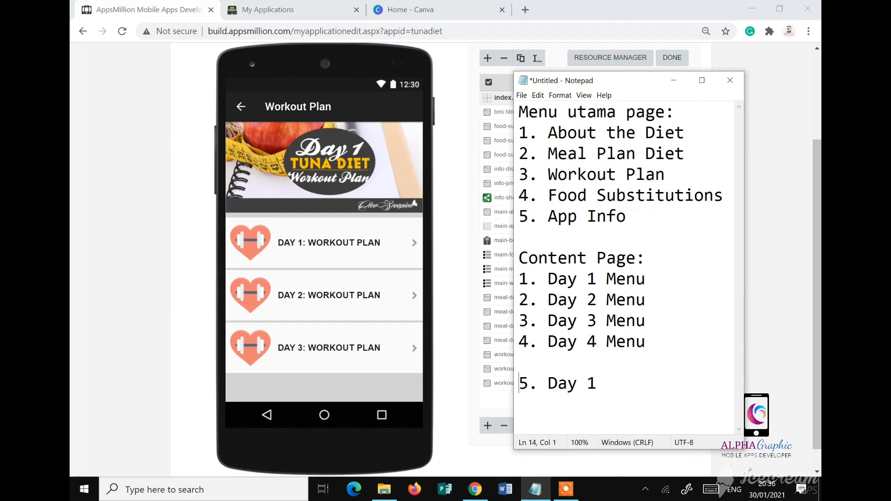
{"action": "left_click", "coordinate": [619, 373]}
{"action": "type", "text": "Workout "}
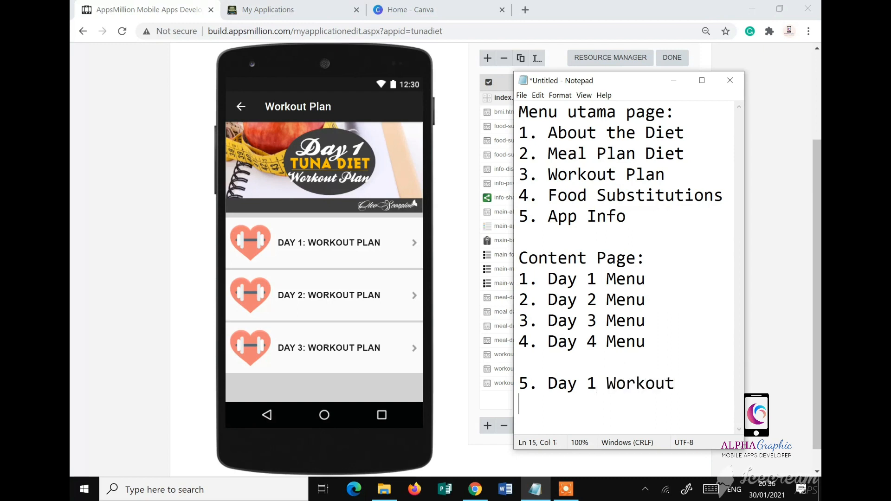
- Add "6. Day 2 Workout" and "7. Day 3 Workout" to the content page list, followed by a blank line
{"action": "type", "text": "6. Day 2 Workout"}
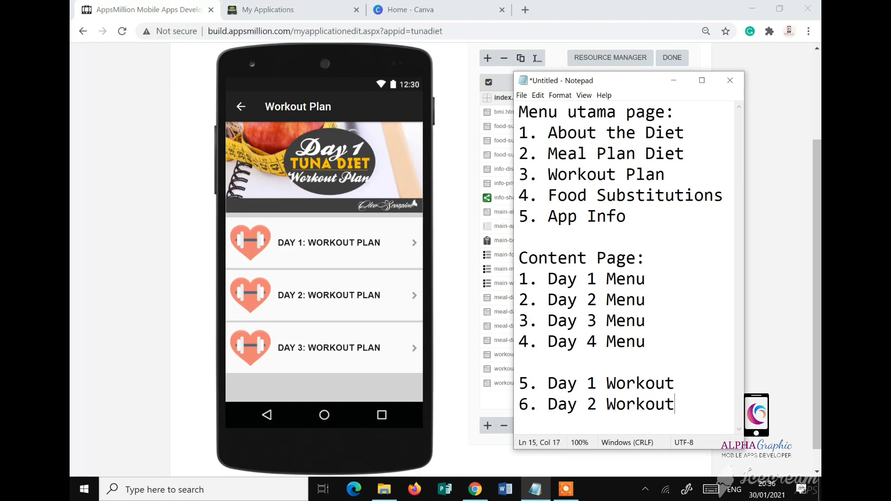
{"action": "key", "text": "Return"}
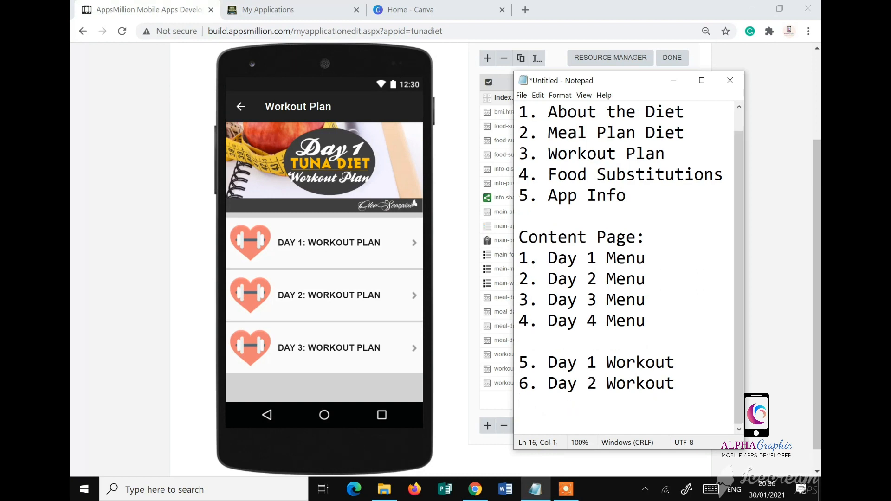
{"action": "type", "text": "7. Day 3 Workout"}
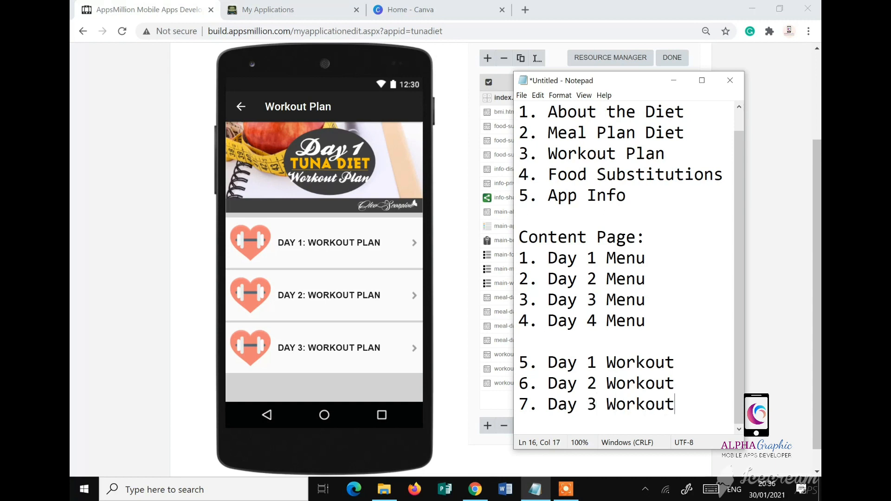
{"action": "key", "text": "Return"}
{"action": "key", "text": "Return"}
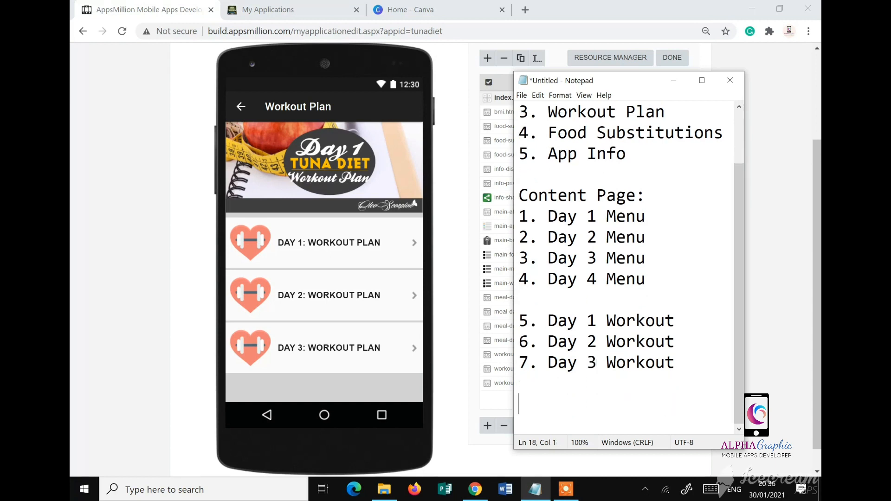
- Check the Food Substitutions page of the app preview in Chrome and add "8. Day 1 Food Subs" to the list in Notepad
{"action": "left_click", "coordinate": [246, 111]}
{"action": "scroll", "coordinate": [335, 327], "scroll_direction": "down", "scroll_amount": 2}
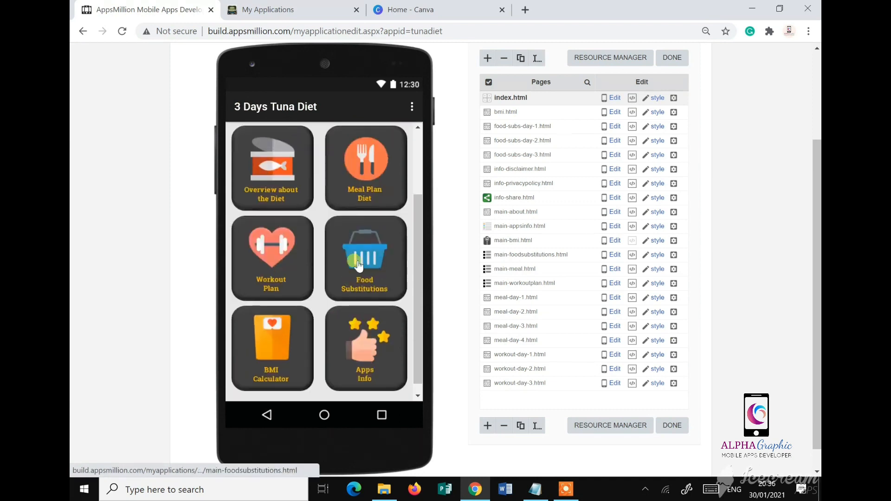
{"action": "left_click", "coordinate": [358, 264]}
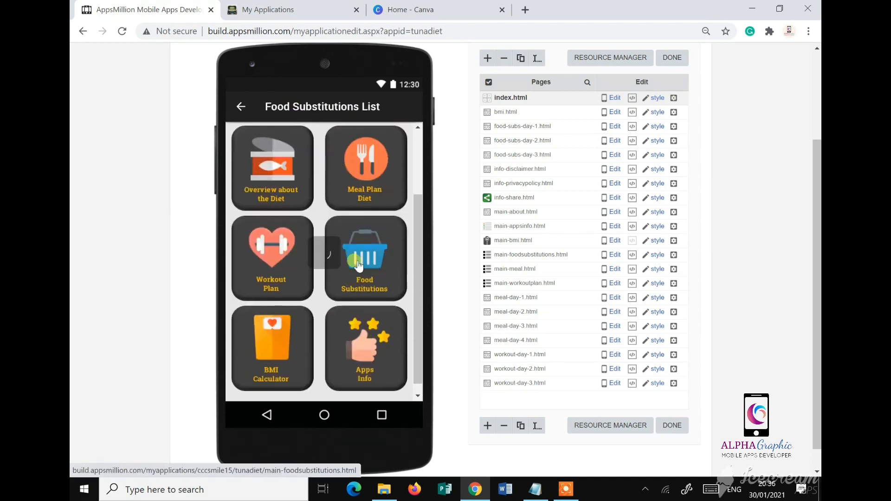
{"action": "left_click", "coordinate": [535, 489]}
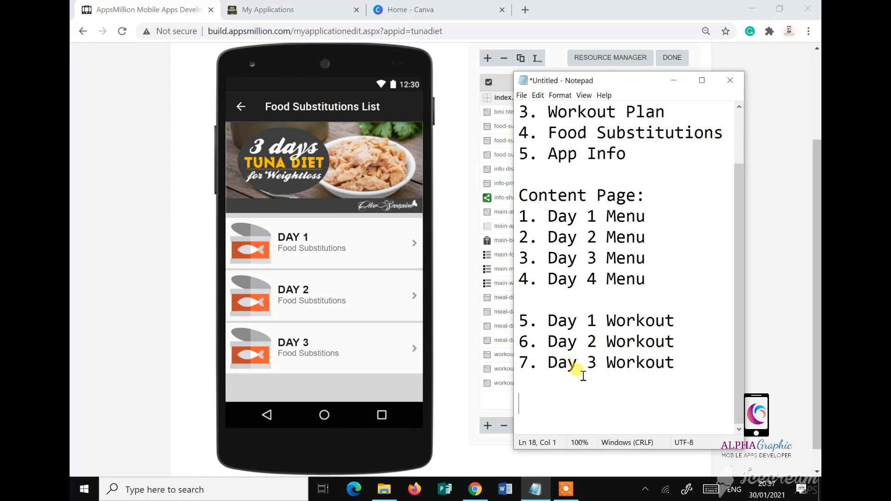
{"action": "type", "text": "8. Day 1 Food Subs"}
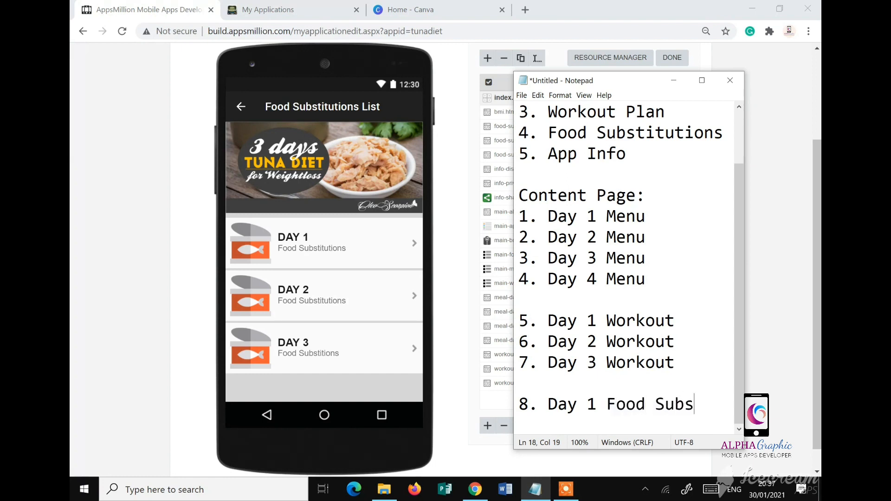
- Add "9. Day 2 Food Subs" and "10. Day 3 Food Subs" to the content page list
{"action": "key", "text": "Return"}
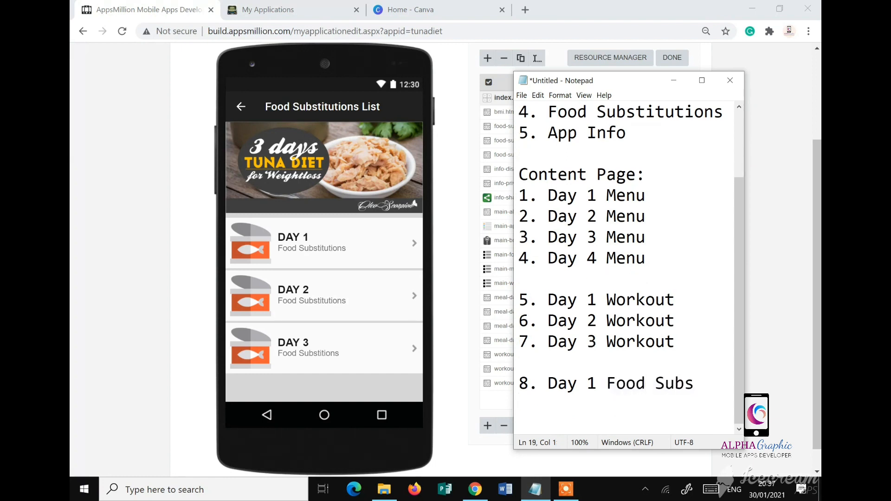
{"action": "type", "text": "9. Day 2 Food Subs"}
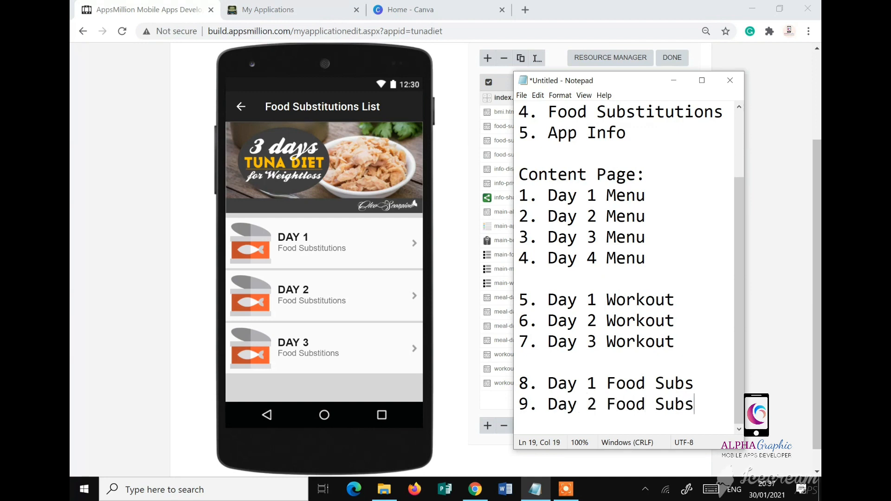
{"action": "key", "text": "Return"}
{"action": "type", "text": "10"}
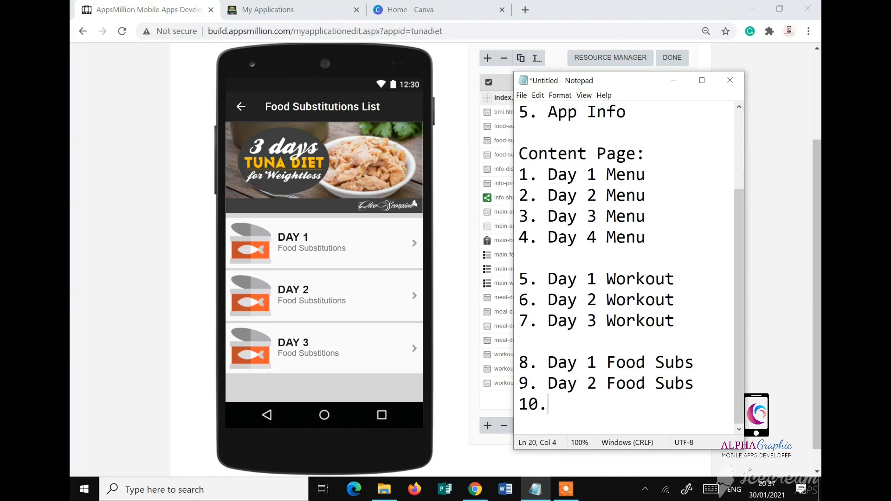
{"action": "type", "text": ". Day"}
{"action": "key", "text": "BackSpace"}
{"action": "key", "text": "BackSpace"}
{"action": "key", "text": "BackSpace"}
{"action": "type", "text": "Day 3 Food S"}
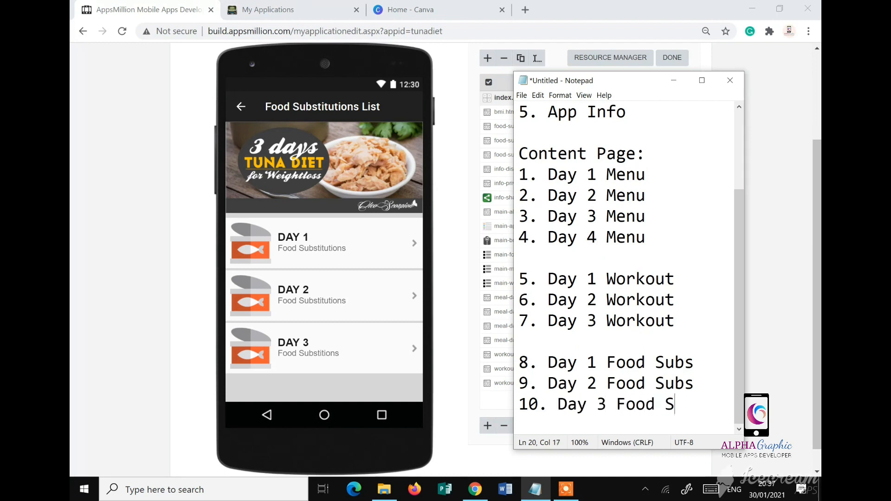
{"action": "type", "text": "ubs"}
- Review the main menu and content page lists in the note
{"action": "scroll", "coordinate": [622, 214], "scroll_direction": "up", "scroll_amount": 2}
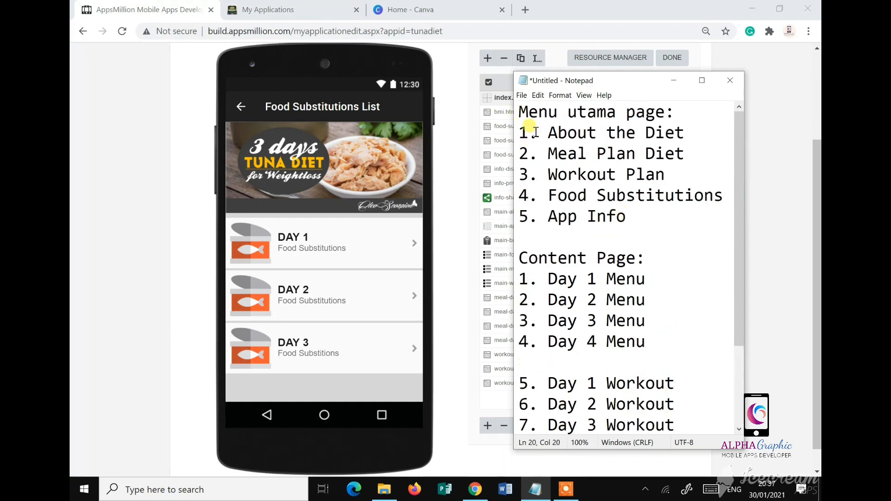
{"action": "scroll", "coordinate": [567, 291], "scroll_direction": "down", "scroll_amount": 2}
{"action": "scroll", "coordinate": [563, 394], "scroll_direction": "up", "scroll_amount": 2}
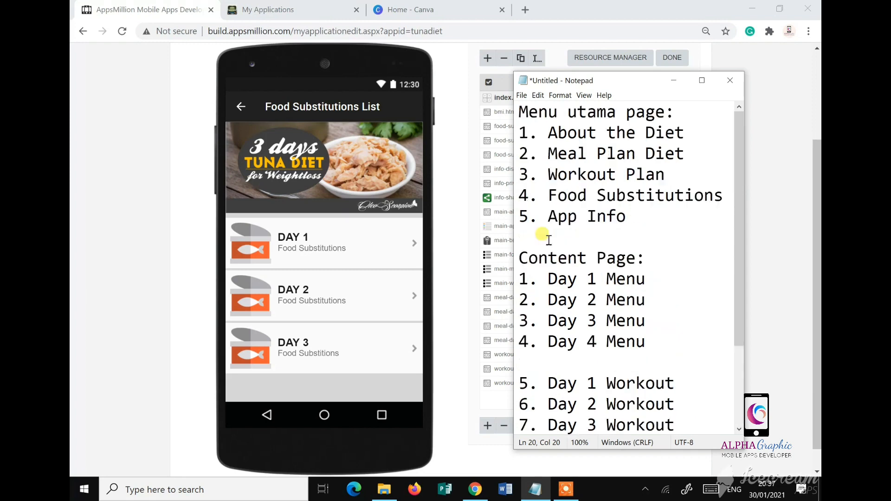
{"action": "scroll", "coordinate": [554, 294], "scroll_direction": "down", "scroll_amount": 2}
{"action": "scroll", "coordinate": [569, 397], "scroll_direction": "up", "scroll_amount": 2}
- Switch to Chrome and examine the entries on the App Info page of the tuna diet app preview
{"action": "left_click", "coordinate": [455, 127]}
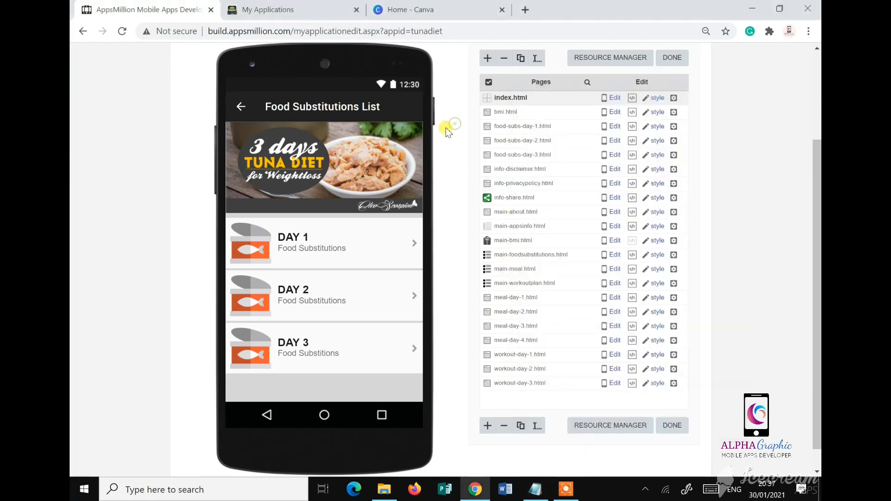
{"action": "left_click", "coordinate": [237, 108]}
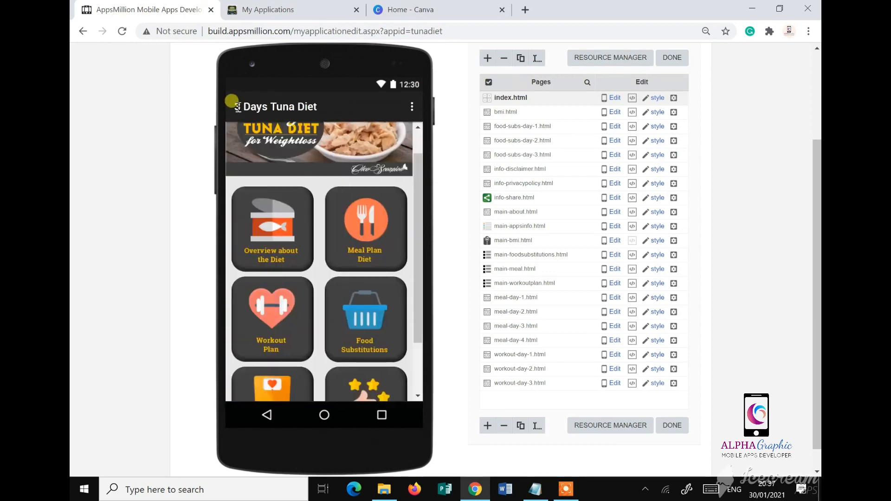
{"action": "scroll", "coordinate": [316, 364], "scroll_direction": "down", "scroll_amount": 3}
{"action": "left_click", "coordinate": [372, 359]}
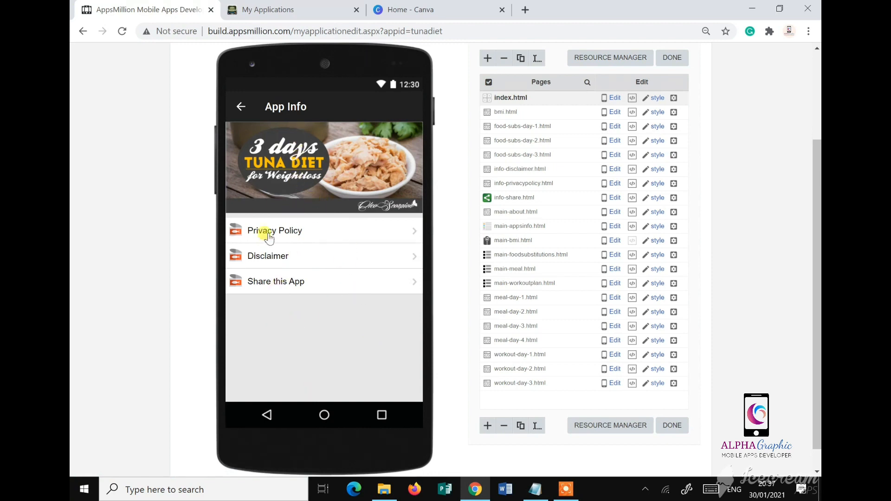
{"action": "left_click", "coordinate": [242, 107]}
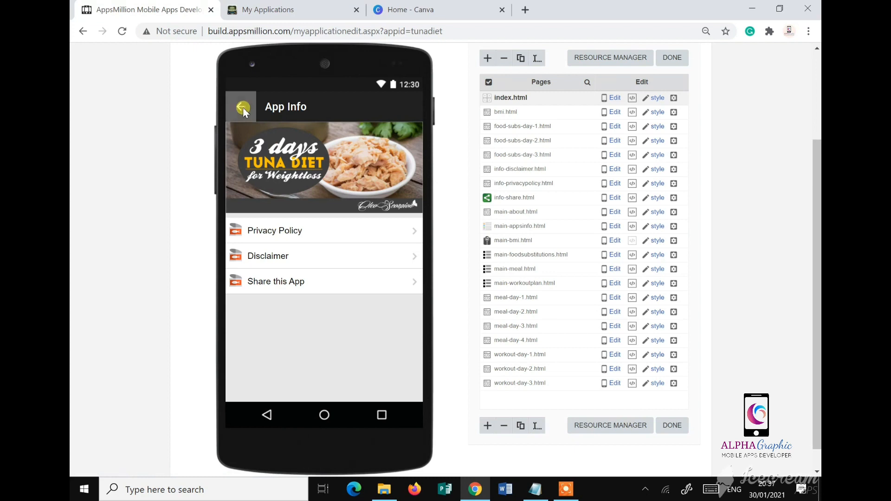
- Switch to the My Applications dashboard and create a new application named "Tuna Diet"
{"action": "left_click", "coordinate": [293, 10]}
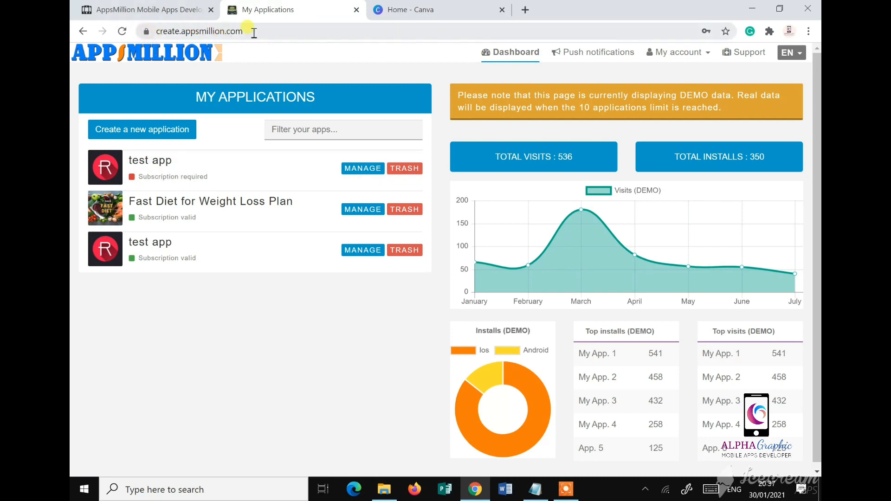
{"action": "left_click", "coordinate": [151, 132]}
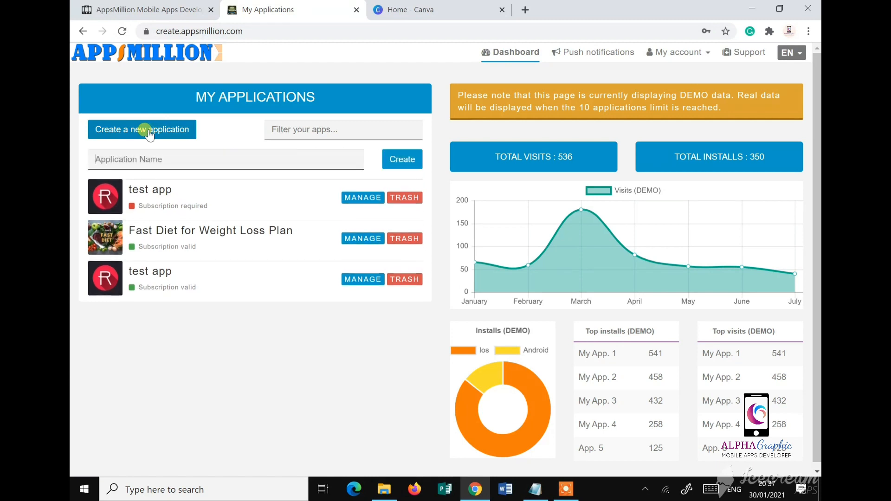
{"action": "left_click", "coordinate": [160, 160]}
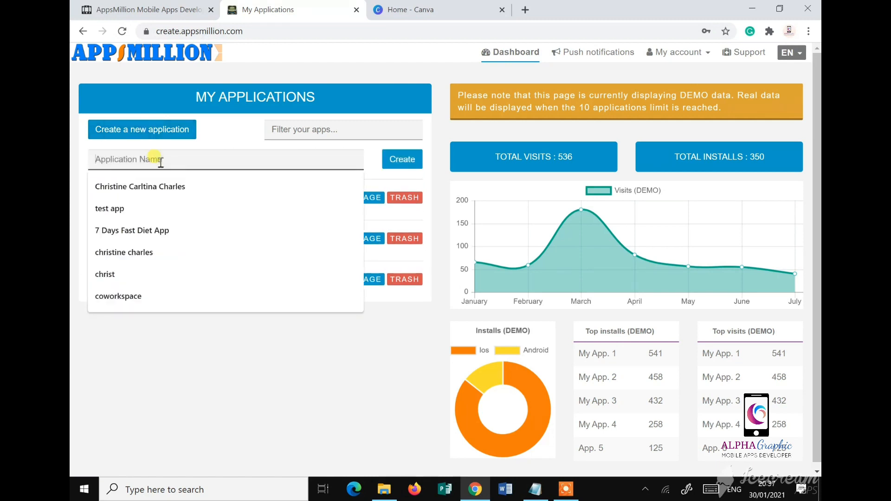
{"action": "type", "text": "Tuna Diet"}
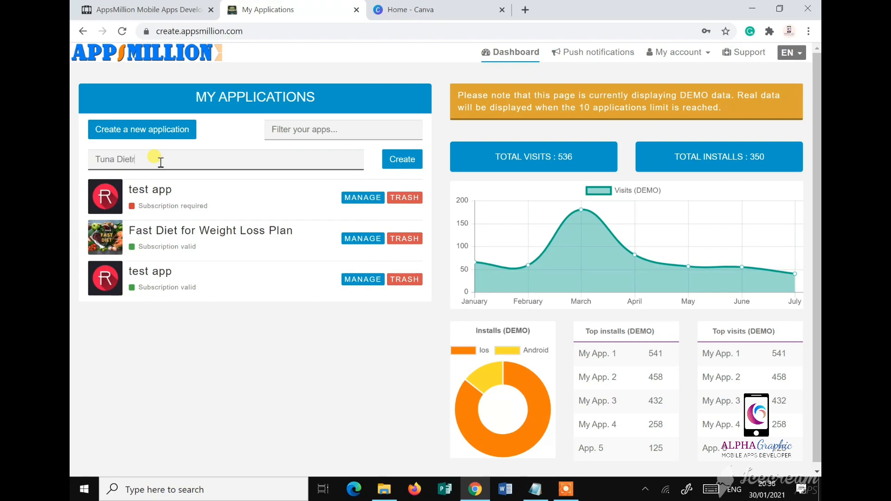
{"action": "left_click", "coordinate": [395, 166]}
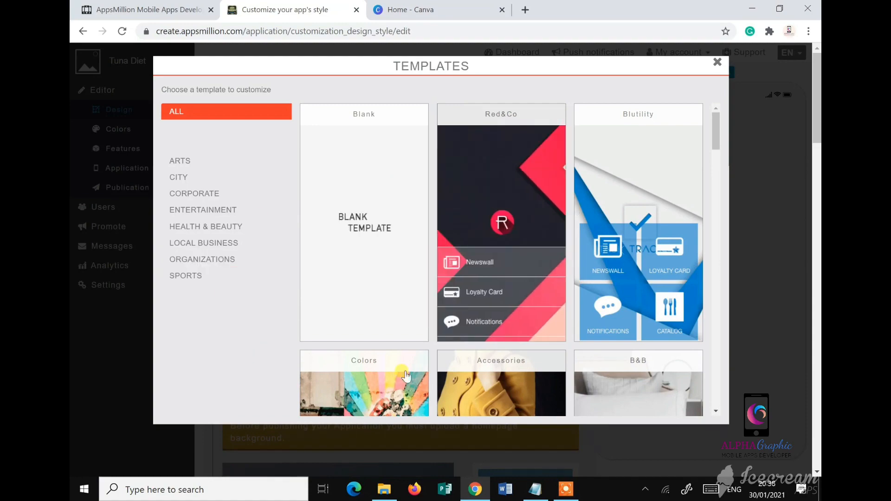
- Browse the design templates and apply the Blank template to the app, accepting the replacement of its colors and background image
{"action": "scroll", "coordinate": [526, 308], "scroll_direction": "down", "scroll_amount": 15}
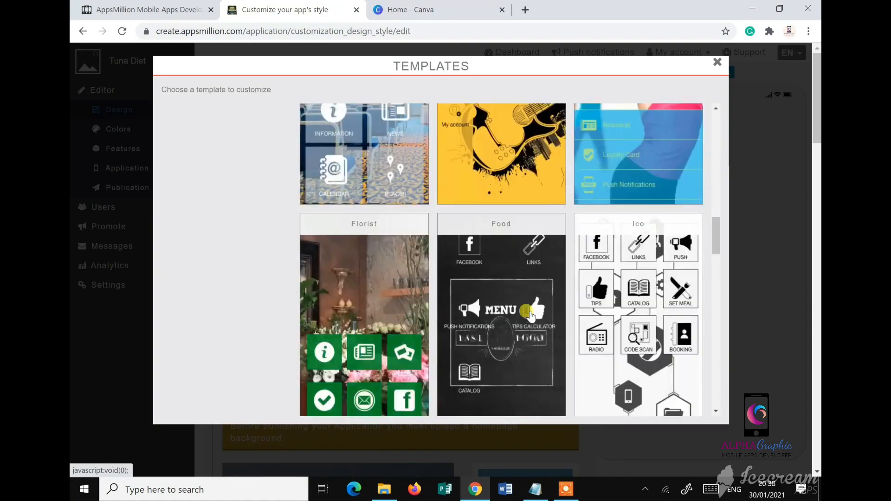
{"action": "scroll", "coordinate": [631, 320], "scroll_direction": "up", "scroll_amount": 15}
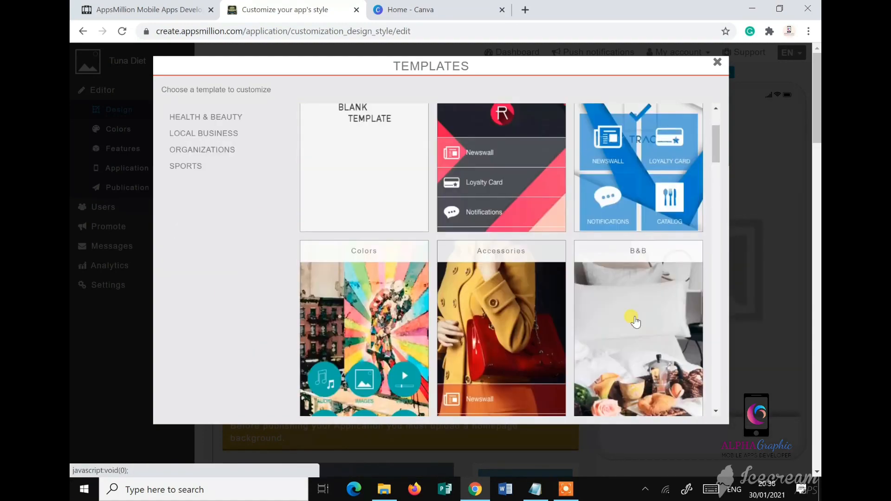
{"action": "scroll", "coordinate": [634, 321], "scroll_direction": "up", "scroll_amount": 3}
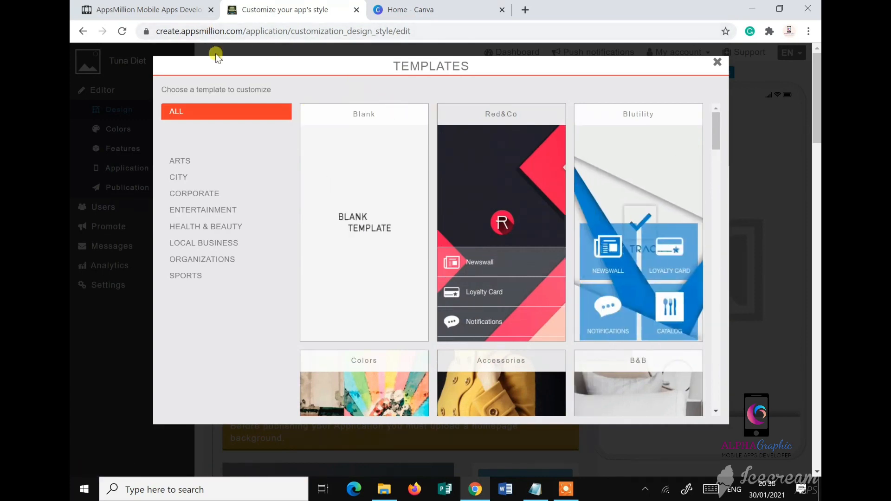
{"action": "left_click", "coordinate": [369, 148]}
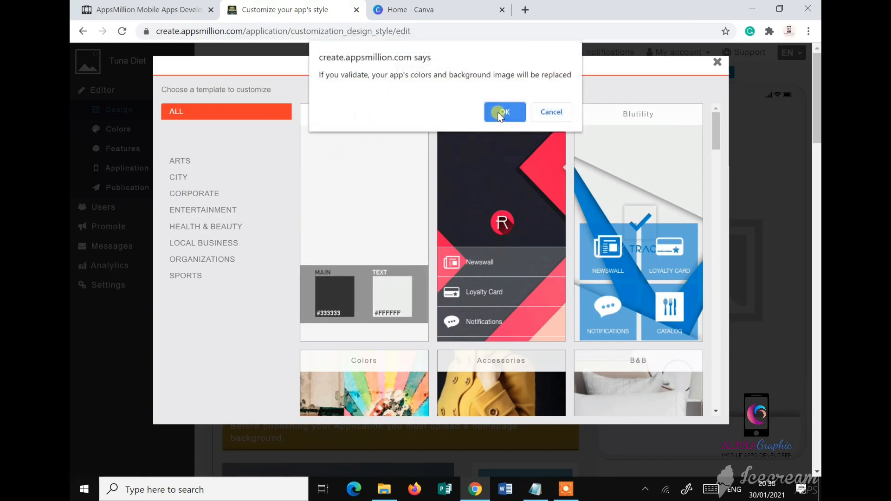
{"action": "left_click", "coordinate": [498, 113]}
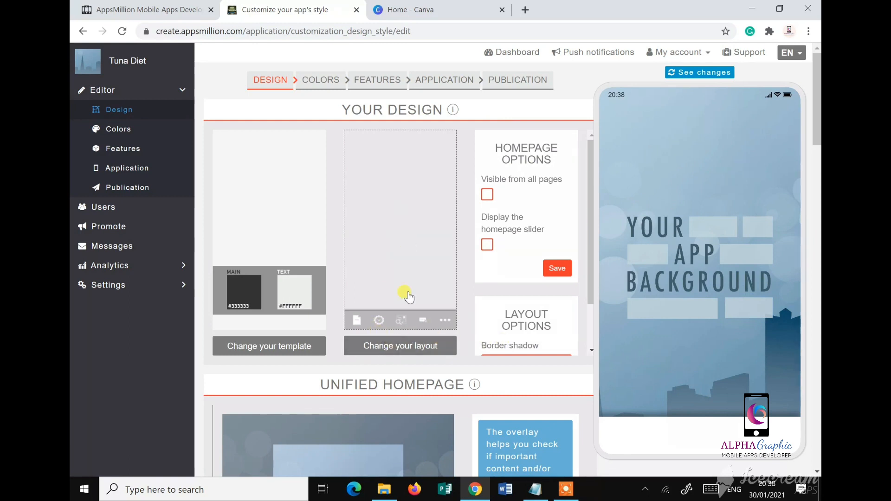
- Change the app's layout to the one with large square tiles in two columns on the lower half of the homepage
{"action": "left_click", "coordinate": [378, 348]}
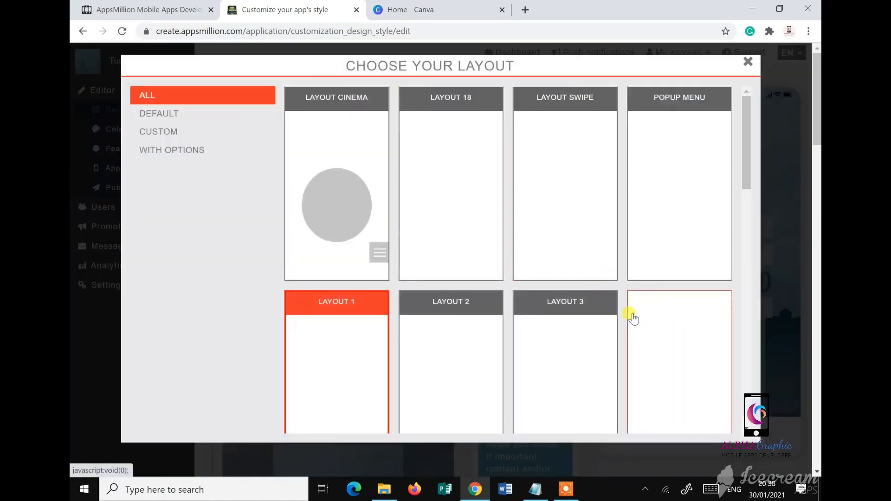
{"action": "scroll", "coordinate": [634, 319], "scroll_direction": "down", "scroll_amount": 3}
{"action": "scroll", "coordinate": [431, 273], "scroll_direction": "up", "scroll_amount": 3}
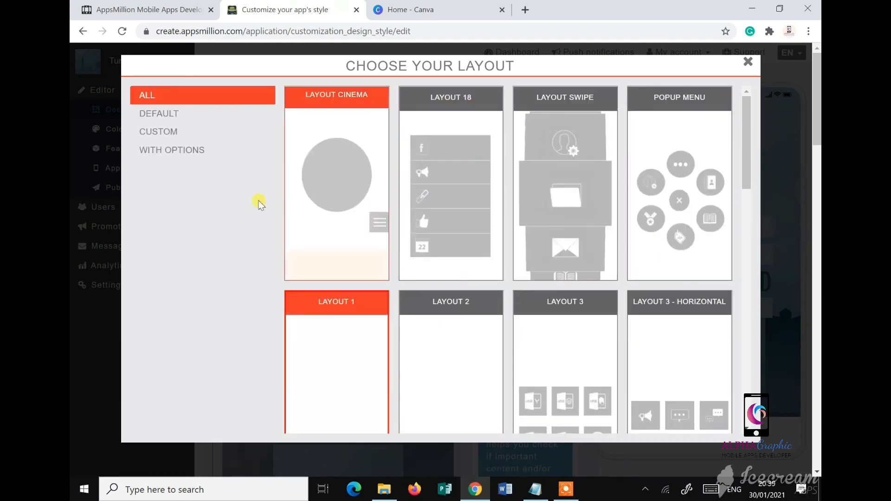
{"action": "scroll", "coordinate": [508, 245], "scroll_direction": "down", "scroll_amount": 6}
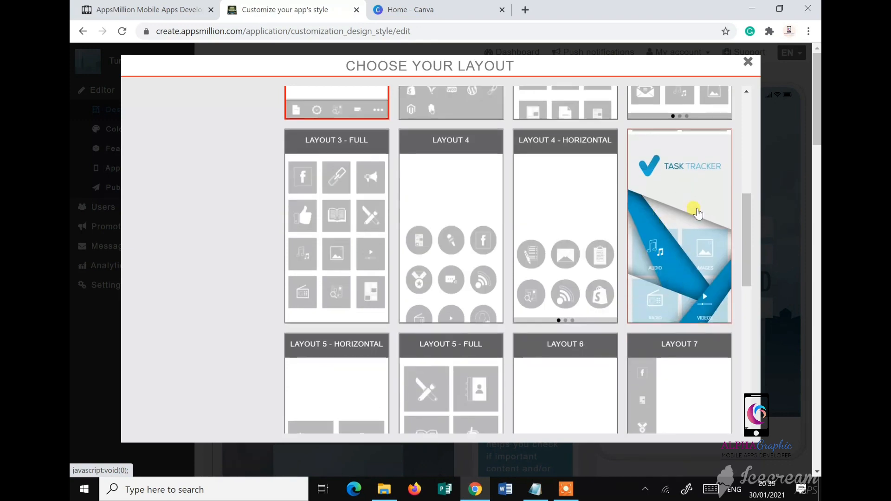
{"action": "left_click", "coordinate": [697, 211]}
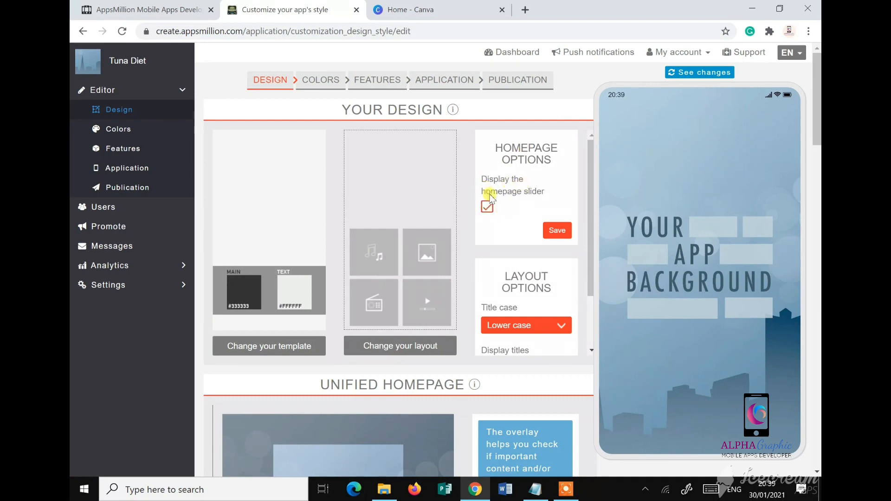
- Enable the homepage slider display and save the homepage options
{"action": "left_click", "coordinate": [558, 230]}
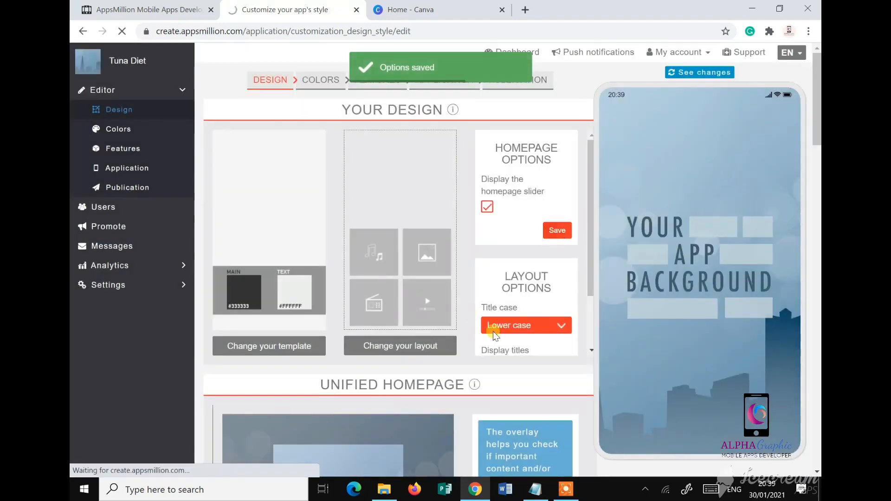
{"action": "scroll", "coordinate": [499, 331], "scroll_direction": "down", "scroll_amount": 1}
{"action": "scroll", "coordinate": [542, 329], "scroll_direction": "up", "scroll_amount": 1}
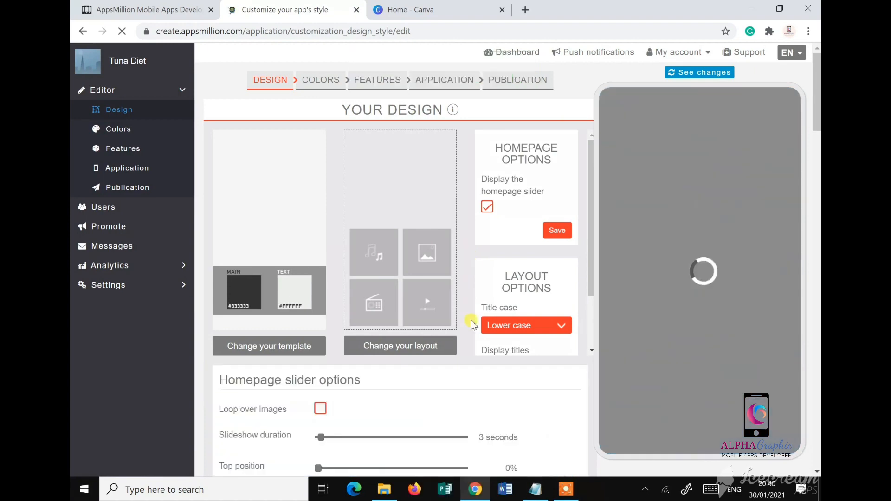
- Set the images height of the homepage slider to 50%
{"action": "scroll", "coordinate": [472, 330], "scroll_direction": "down", "scroll_amount": 2}
{"action": "scroll", "coordinate": [477, 374], "scroll_direction": "down", "scroll_amount": 4}
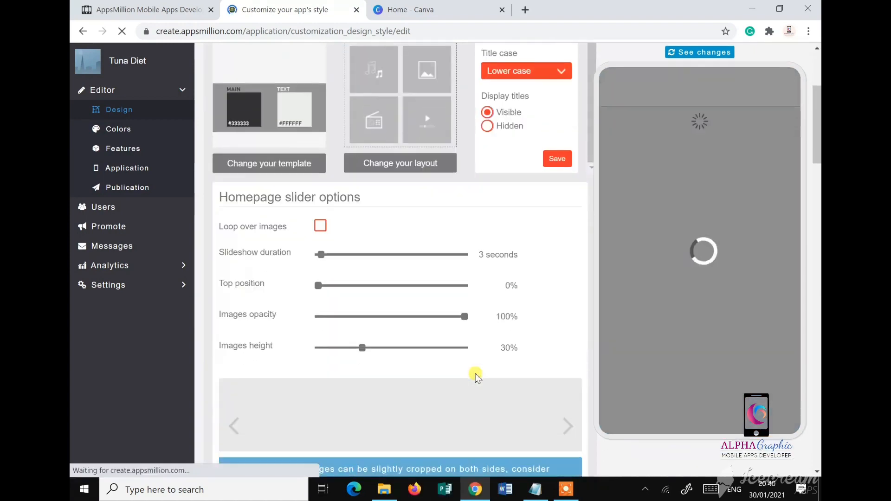
{"action": "scroll", "coordinate": [533, 264], "scroll_direction": "down", "scroll_amount": 1}
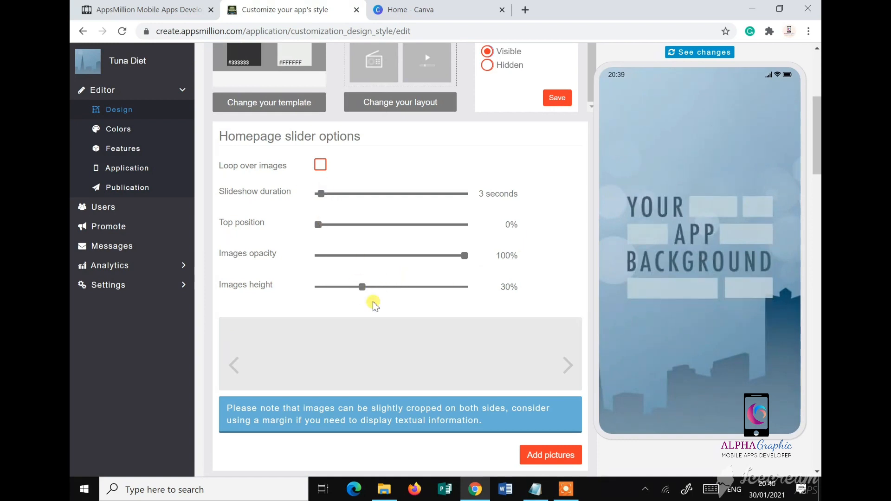
{"action": "left_click_drag", "start_coordinate": [374, 290], "coordinate": [385, 291]}
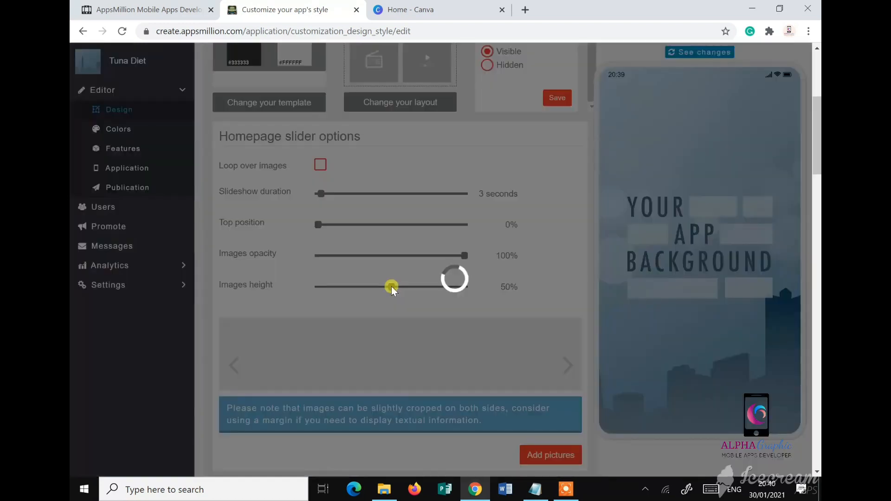
{"action": "scroll", "coordinate": [469, 304], "scroll_direction": "down", "scroll_amount": 1}
{"action": "scroll", "coordinate": [468, 306], "scroll_direction": "down", "scroll_amount": 8}
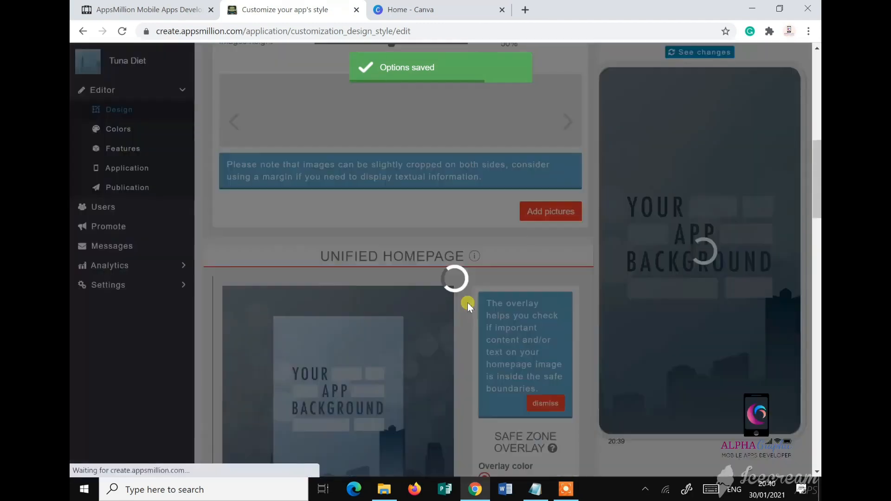
{"action": "scroll", "coordinate": [467, 302], "scroll_direction": "up", "scroll_amount": 5}
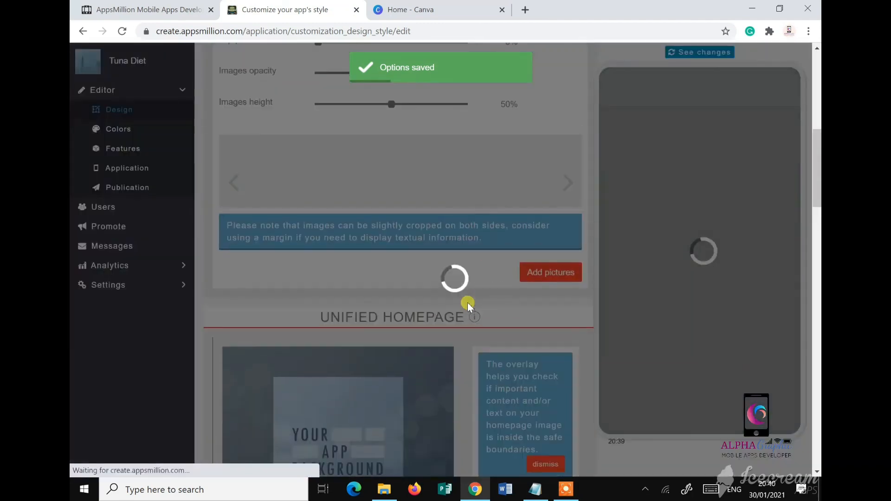
{"action": "scroll", "coordinate": [466, 302], "scroll_direction": "up", "scroll_amount": 2}
{"action": "scroll", "coordinate": [480, 292], "scroll_direction": "up", "scroll_amount": 1}
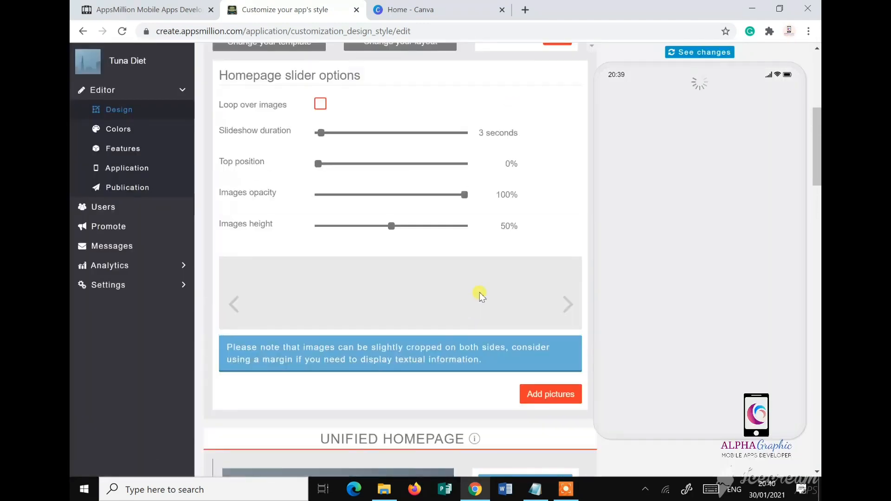
- Examine the Unified Homepage section for the recommended homepage image size and its safe zone overlay
{"action": "scroll", "coordinate": [480, 292], "scroll_direction": "down", "scroll_amount": 4}
{"action": "scroll", "coordinate": [480, 291], "scroll_direction": "down", "scroll_amount": 7}
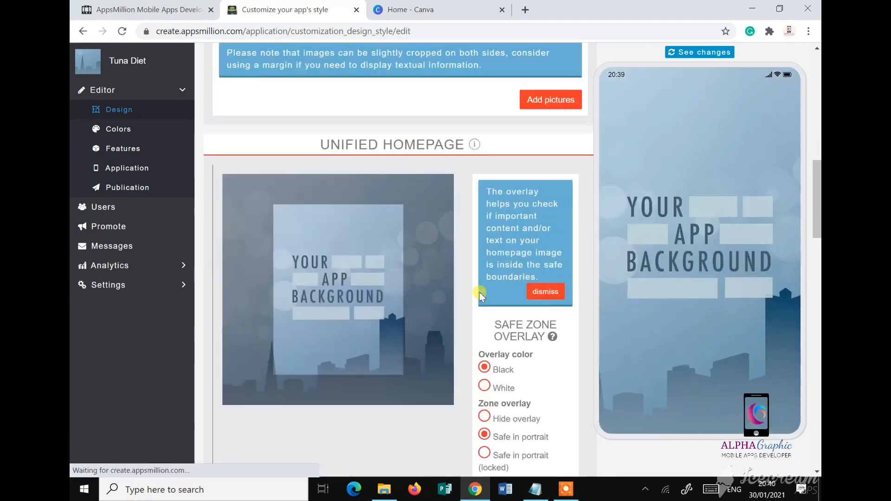
{"action": "scroll", "coordinate": [481, 306], "scroll_direction": "down", "scroll_amount": 2}
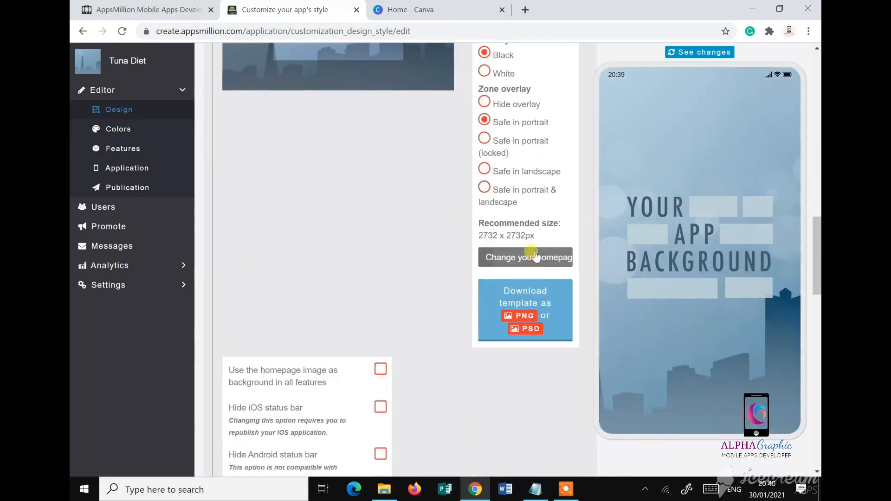
{"action": "left_click_drag", "start_coordinate": [534, 235], "coordinate": [479, 237]}
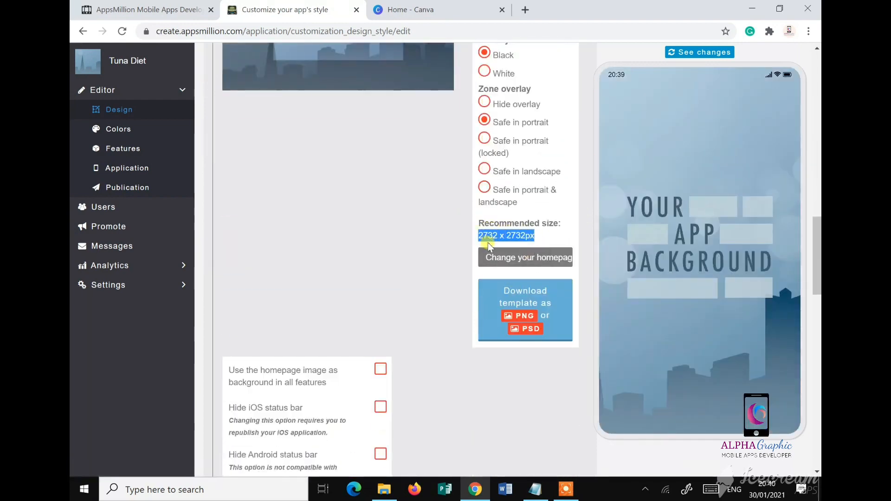
{"action": "scroll", "coordinate": [448, 249], "scroll_direction": "up", "scroll_amount": 7}
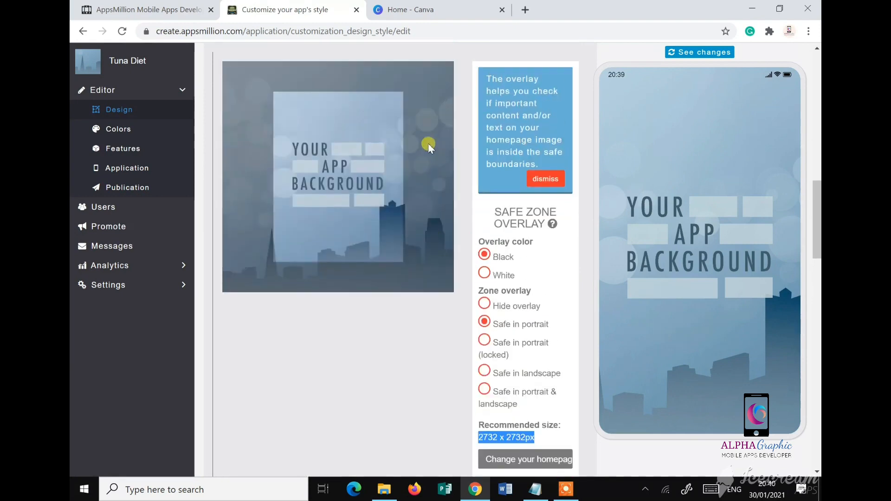
{"action": "scroll", "coordinate": [344, 356], "scroll_direction": "down", "scroll_amount": 6}
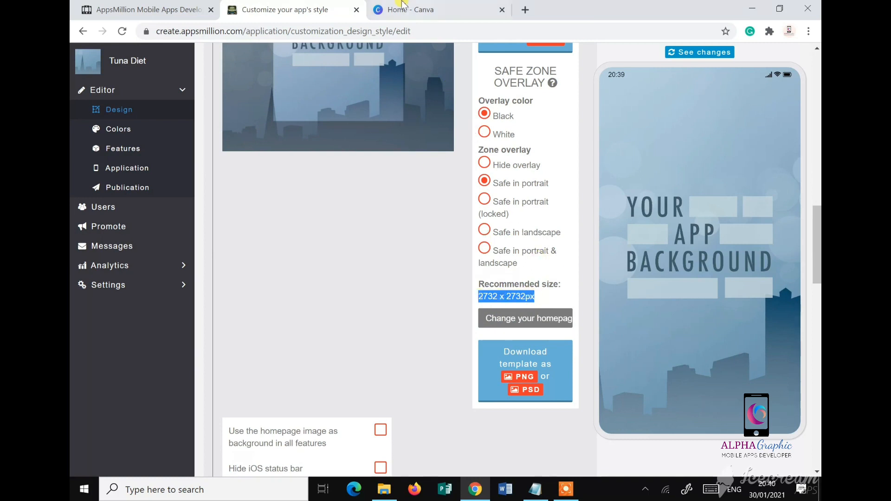
- Switch to Canva and create a new design with custom dimensions of 2732 x 2732 px
{"action": "left_click", "coordinate": [422, 10]}
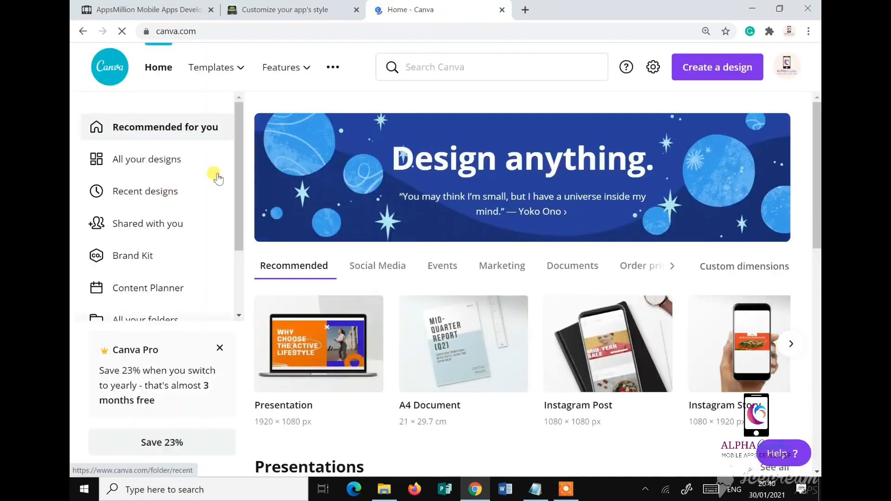
{"action": "left_click", "coordinate": [726, 72]}
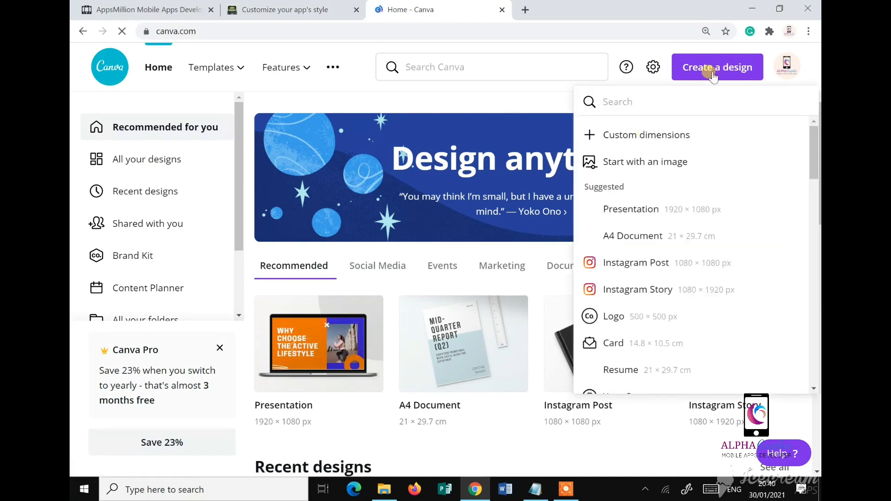
{"action": "left_click", "coordinate": [634, 134]}
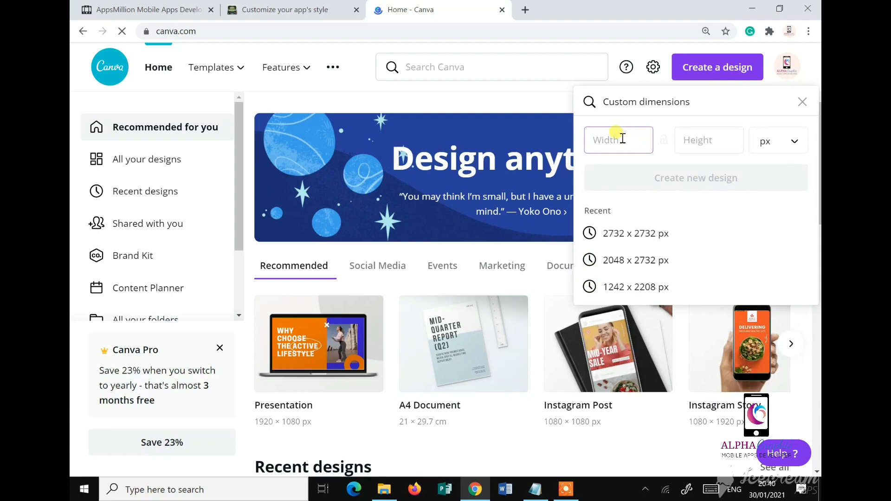
{"action": "type", "text": "27"}
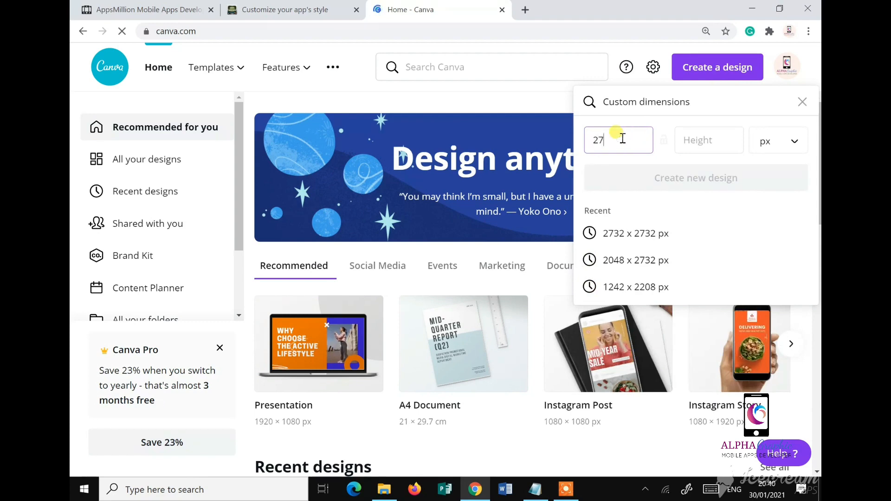
{"action": "left_click", "coordinate": [272, 11]}
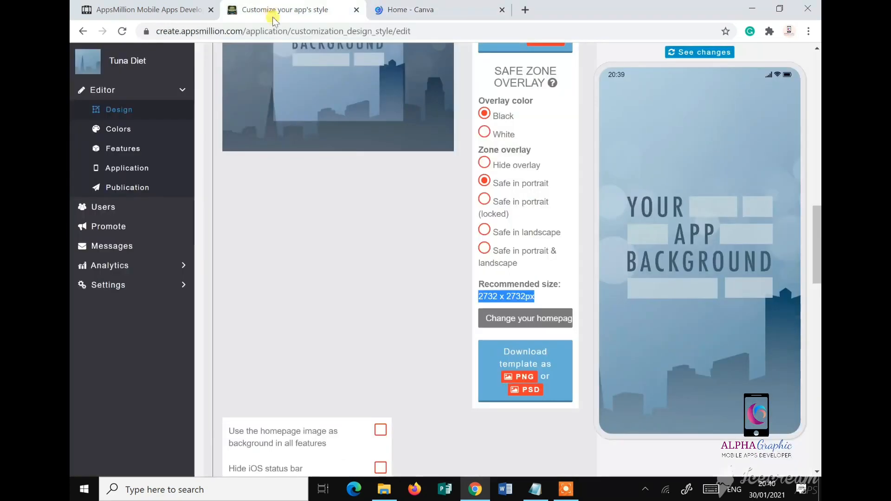
{"action": "left_click", "coordinate": [424, 11]}
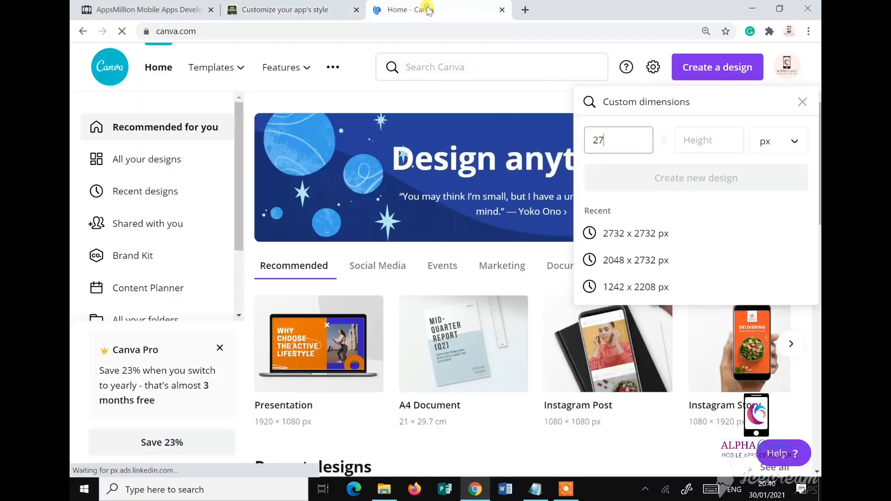
{"action": "type", "text": "32"}
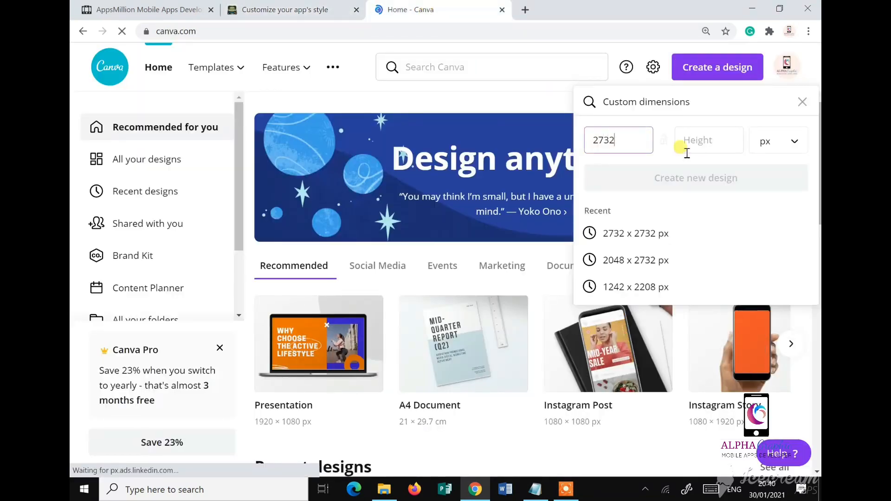
{"action": "left_click", "coordinate": [698, 141]}
{"action": "type", "text": "2732"}
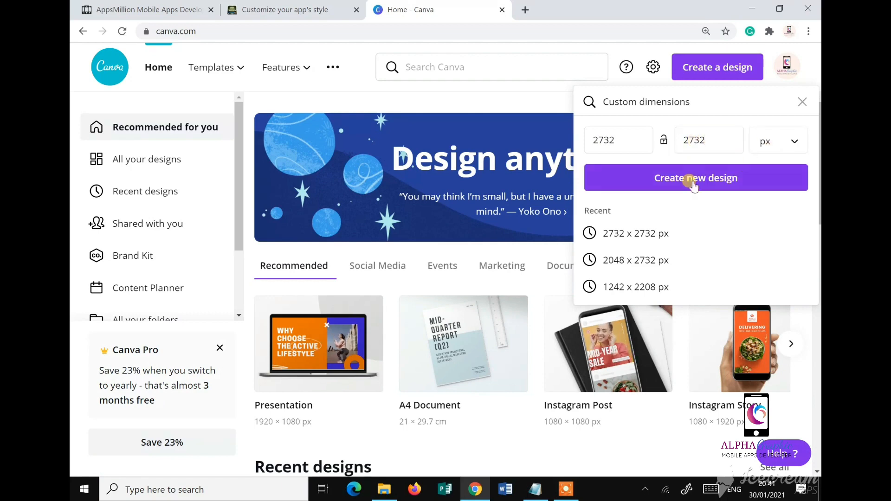
{"action": "left_click", "coordinate": [693, 180]}
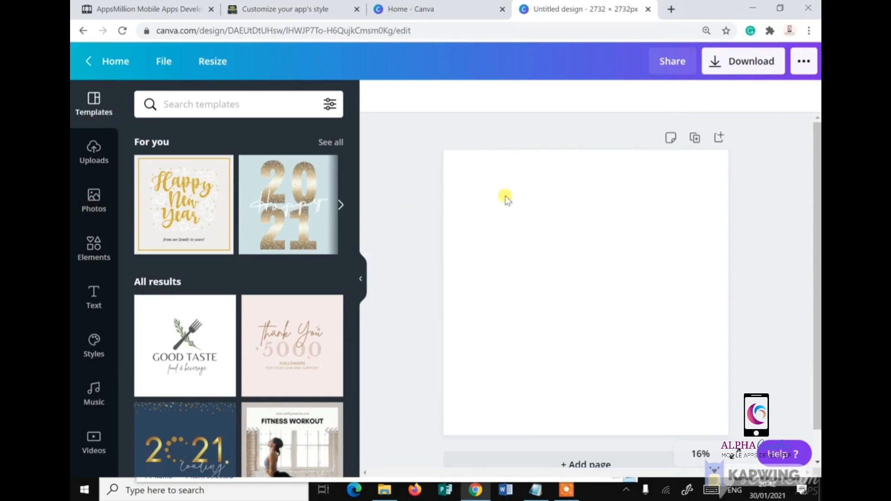
{"action": "left_click", "coordinate": [92, 194]}
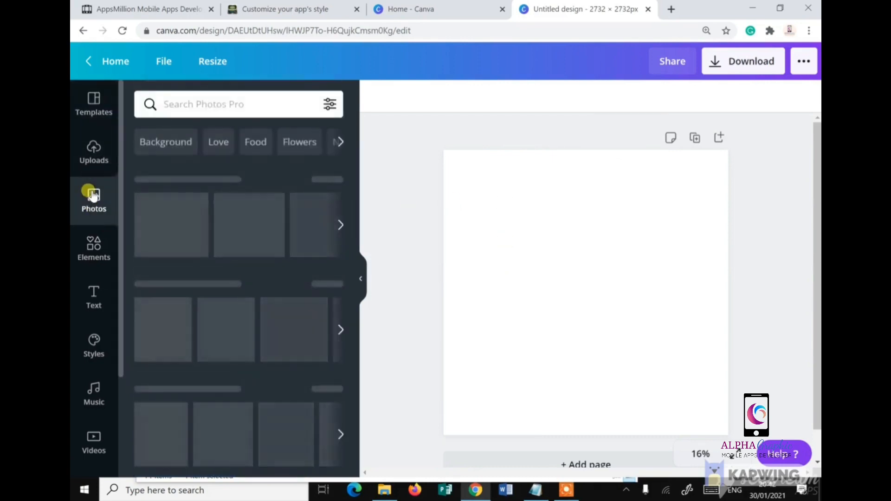
{"action": "left_click", "coordinate": [94, 242]}
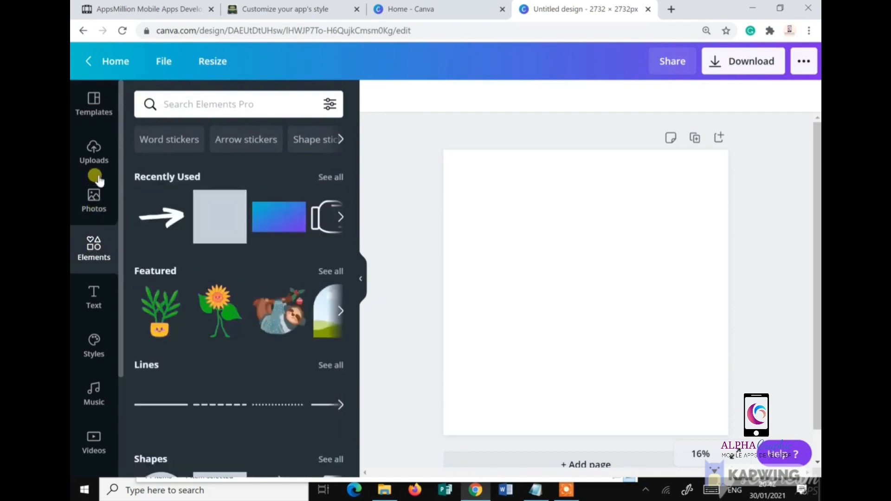
{"action": "scroll", "coordinate": [227, 274], "scroll_direction": "down", "scroll_amount": 5}
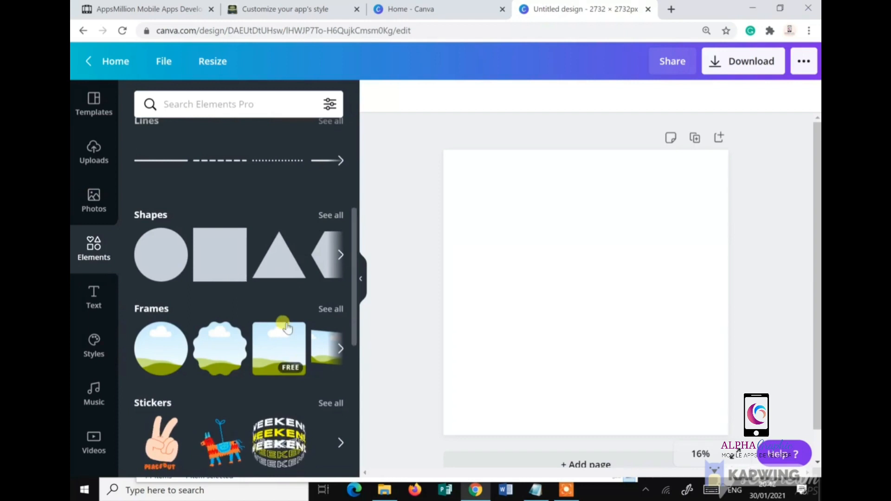
{"action": "left_click", "coordinate": [225, 266]}
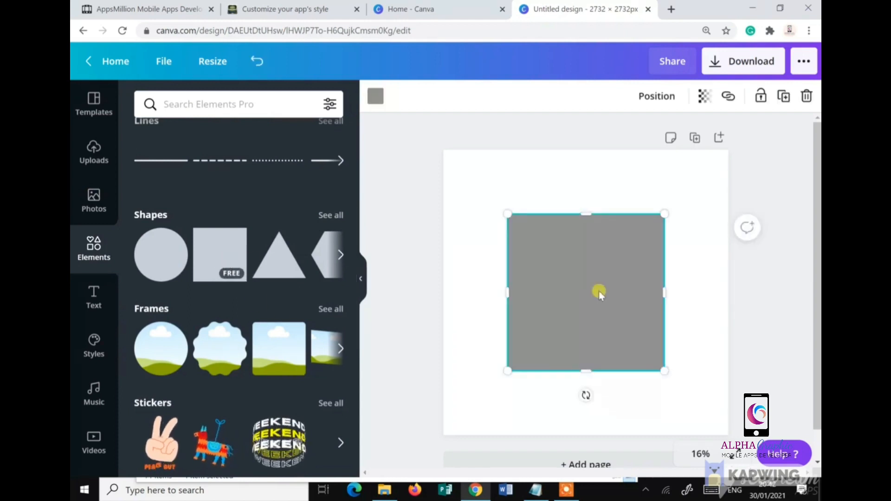
{"action": "key", "text": "Delete"}
- Fill the blank page's background with the dark brown colour #372727 and add a second page
{"action": "left_click", "coordinate": [492, 242]}
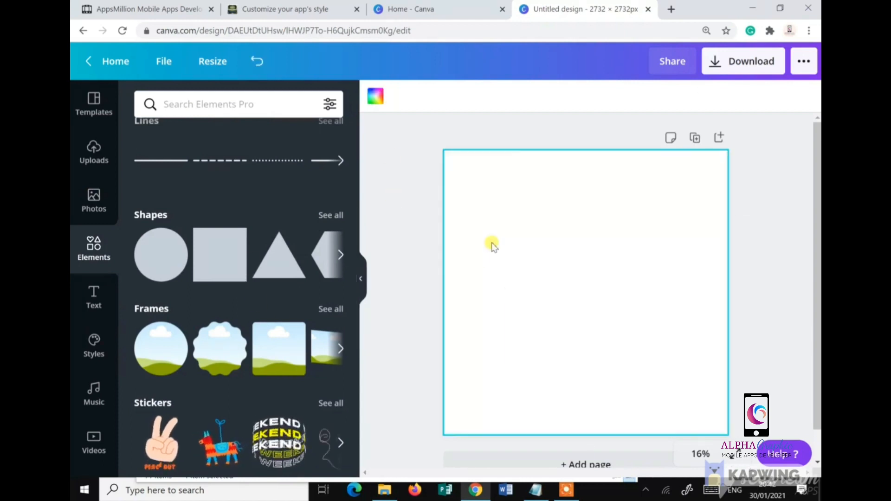
{"action": "left_click", "coordinate": [372, 100]}
{"action": "left_click", "coordinate": [153, 169]}
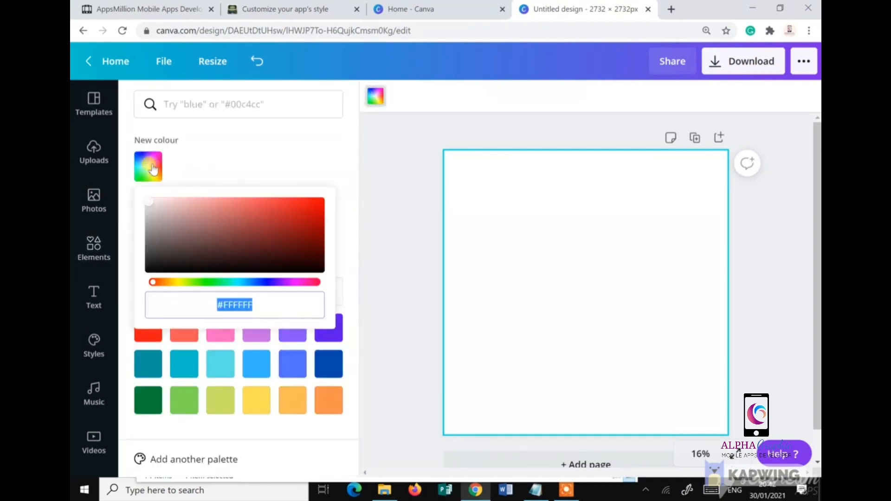
{"action": "left_click_drag", "start_coordinate": [151, 202], "coordinate": [197, 257]}
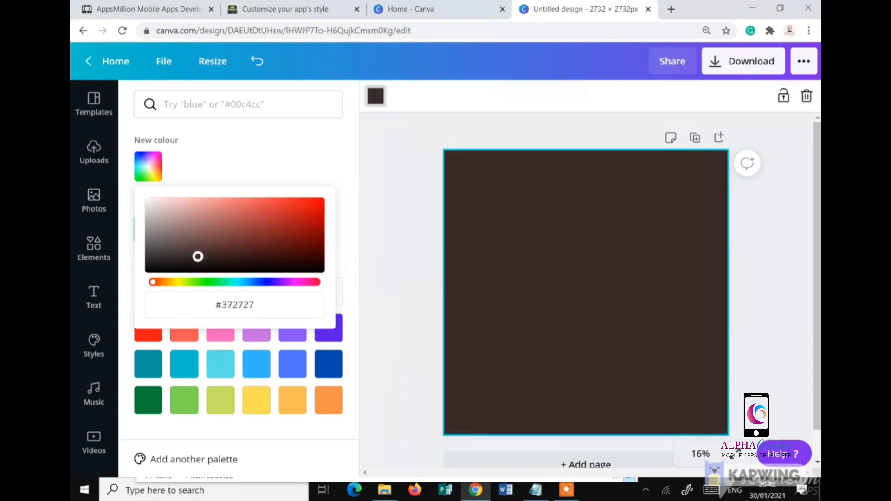
{"action": "left_click", "coordinate": [432, 251]}
{"action": "scroll", "coordinate": [550, 355], "scroll_direction": "down", "scroll_amount": 1}
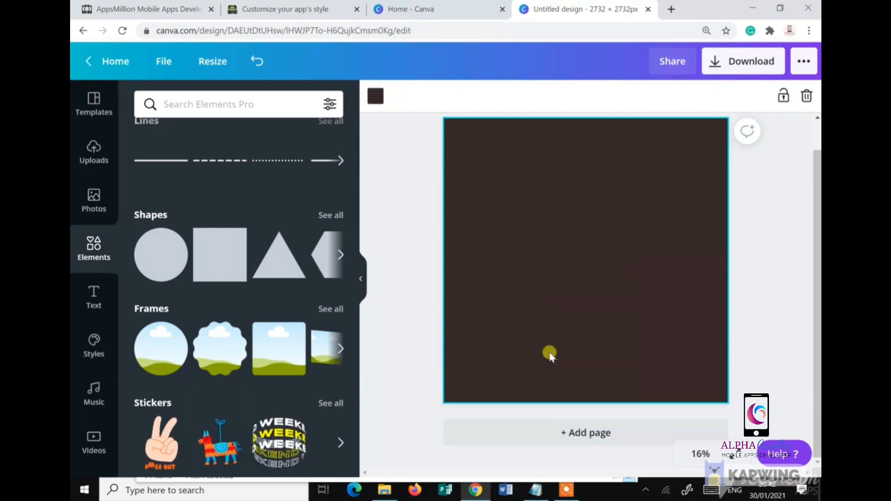
{"action": "left_click", "coordinate": [575, 433]}
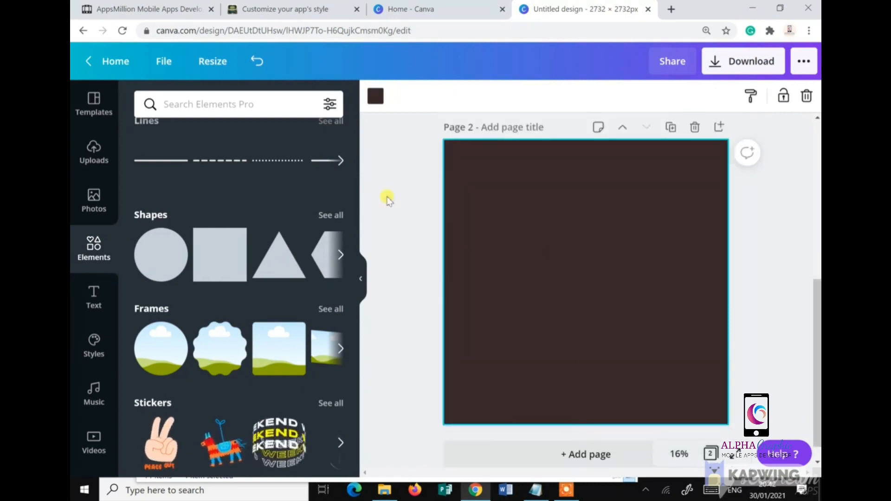
- Search the photo library for "diet"
{"action": "left_click", "coordinate": [94, 201]}
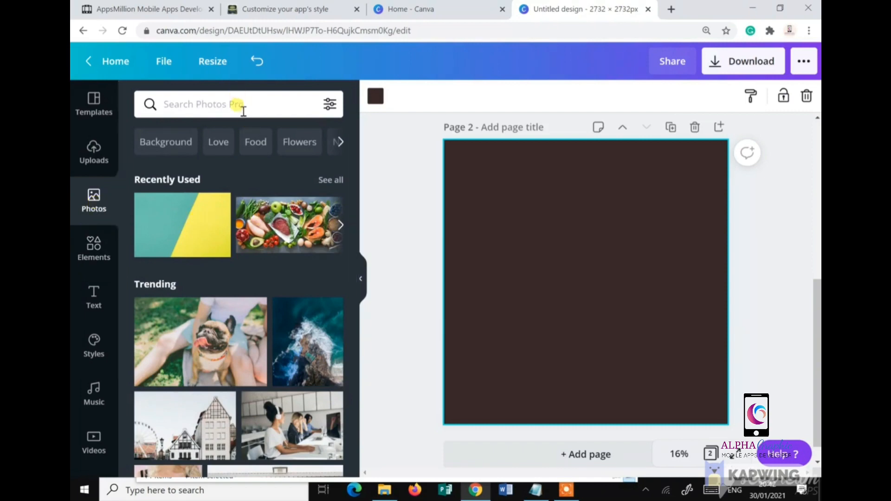
{"action": "left_click", "coordinate": [239, 107]}
{"action": "type", "text": "diet"}
{"action": "key", "text": "Return"}
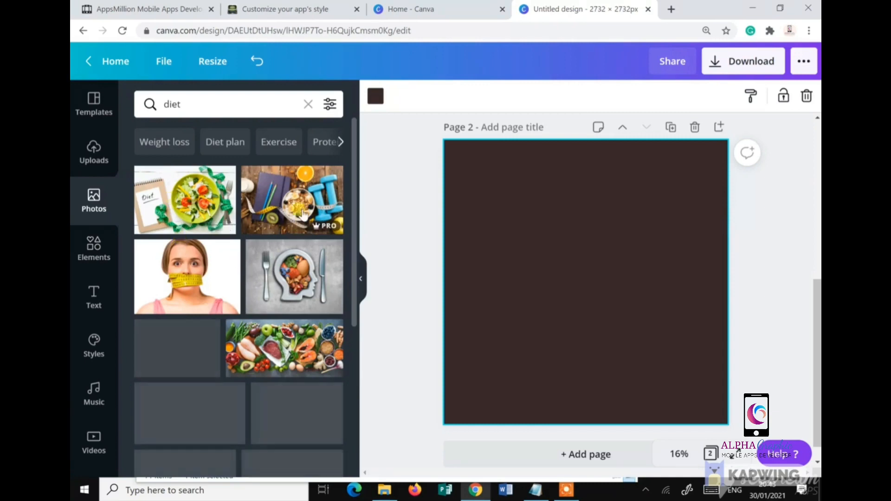
{"action": "scroll", "coordinate": [285, 344], "scroll_direction": "down", "scroll_amount": 1}
{"action": "scroll", "coordinate": [291, 324], "scroll_direction": "up", "scroll_amount": 1}
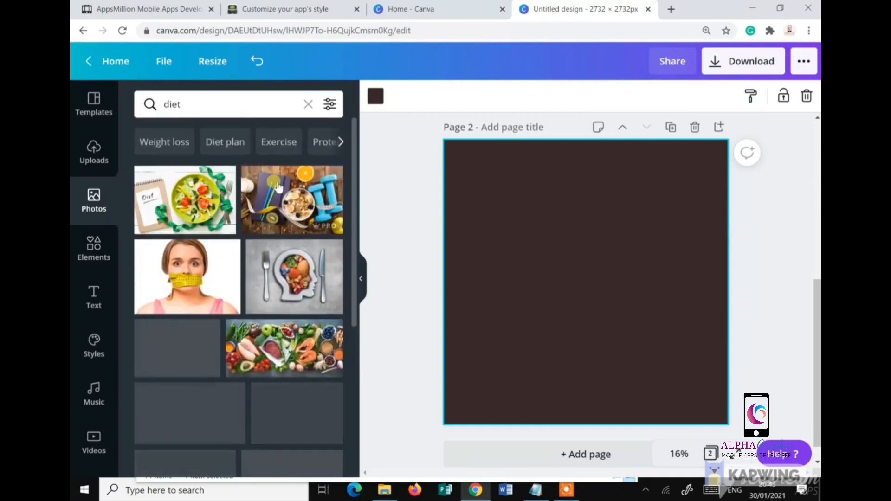
- Place the photo of the notebook, cereal bowl and blue dumbbells on page 2 and enlarge it to cover the whole page
{"action": "left_click_drag", "start_coordinate": [290, 201], "coordinate": [533, 231]}
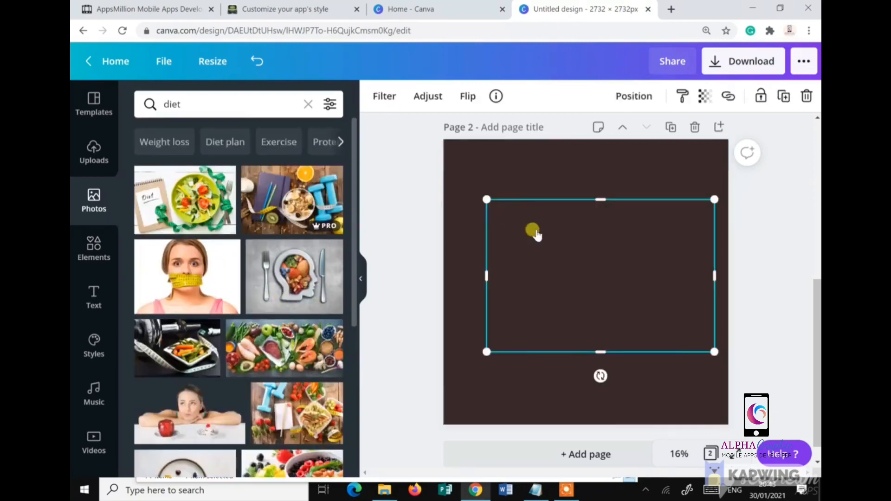
{"action": "left_click_drag", "start_coordinate": [486, 351], "coordinate": [577, 278]}
{"action": "left_click_drag", "start_coordinate": [445, 382], "coordinate": [398, 452]}
{"action": "left_click_drag", "start_coordinate": [537, 312], "coordinate": [525, 310]}
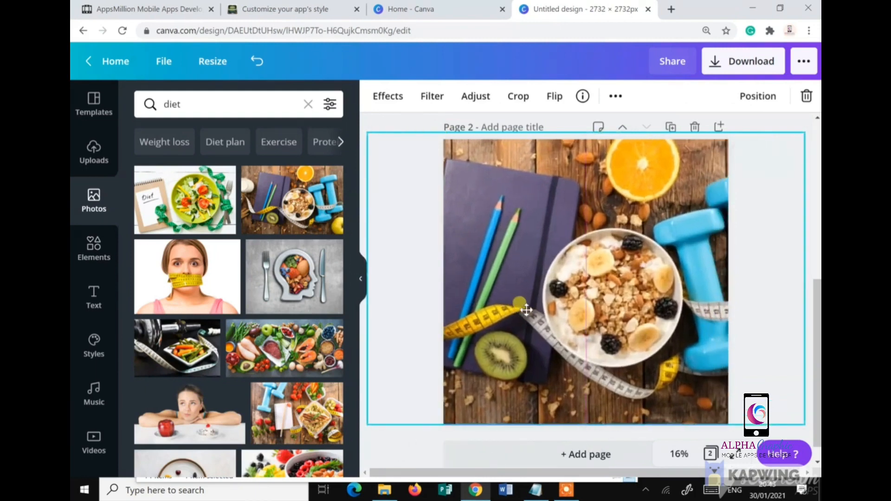
{"action": "left_click", "coordinate": [417, 135]}
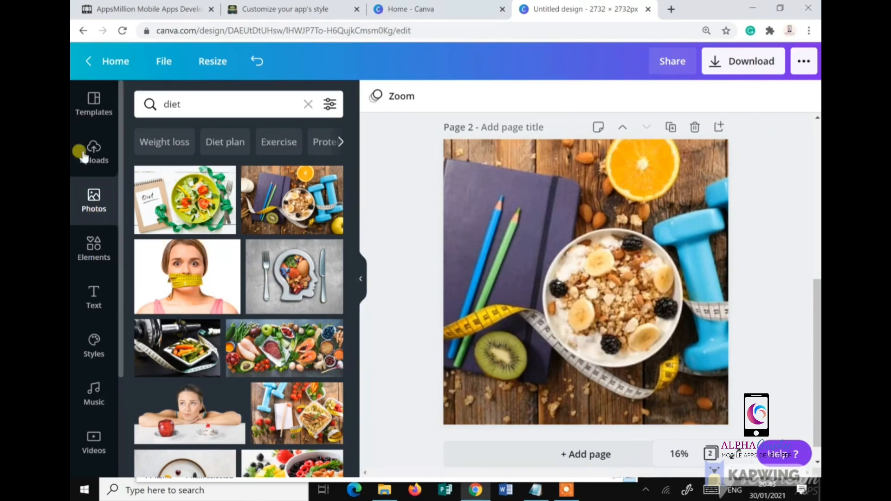
- Add the "Certificate of Completion" text combination to page 2 and enlarge it over the cereal bowl
{"action": "left_click", "coordinate": [94, 293]}
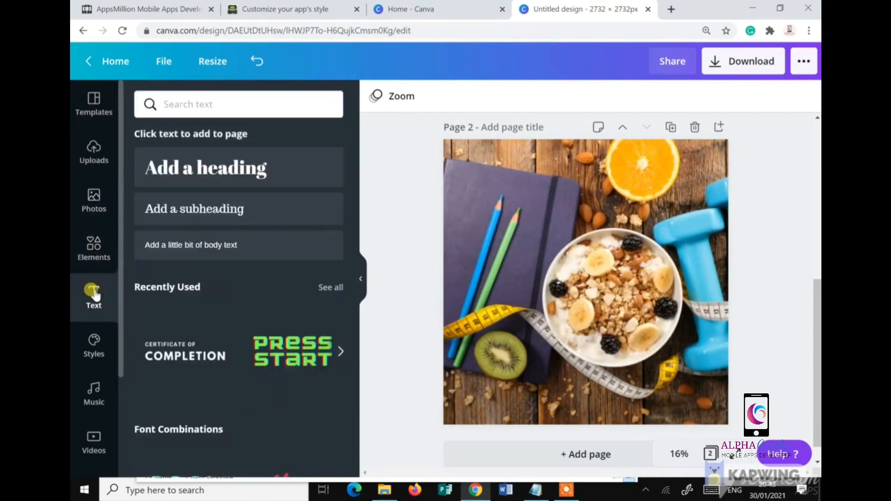
{"action": "scroll", "coordinate": [268, 342], "scroll_direction": "down", "scroll_amount": 1}
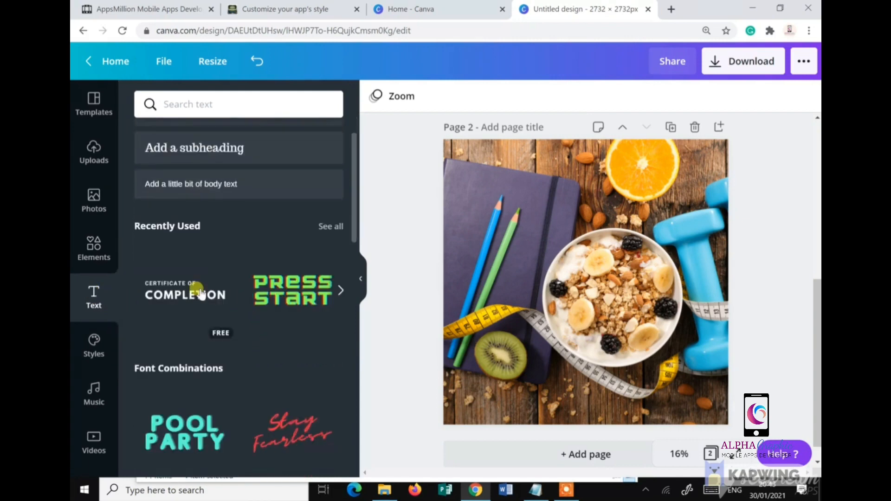
{"action": "left_click_drag", "start_coordinate": [201, 293], "coordinate": [551, 306]}
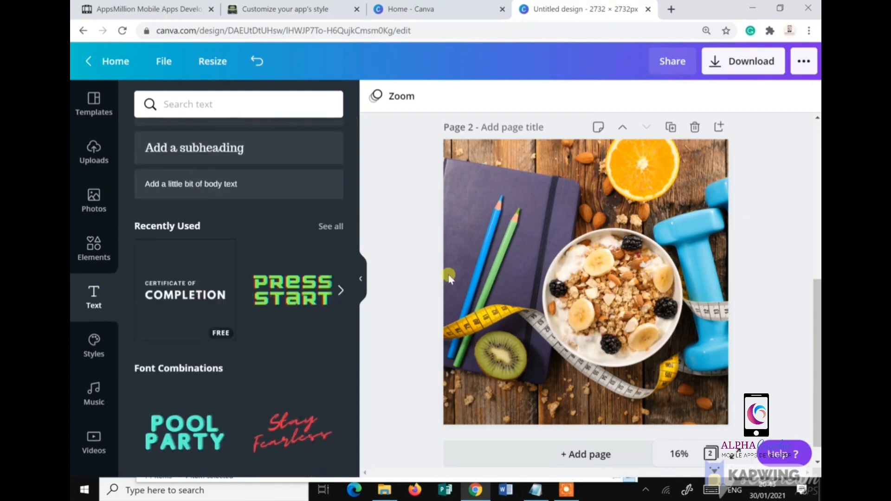
{"action": "left_click", "coordinate": [205, 293]}
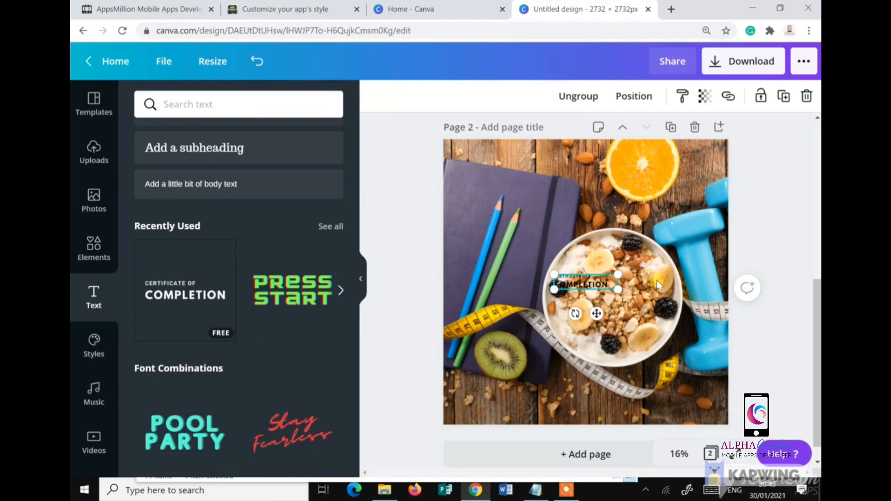
{"action": "left_click_drag", "start_coordinate": [618, 290], "coordinate": [637, 296]}
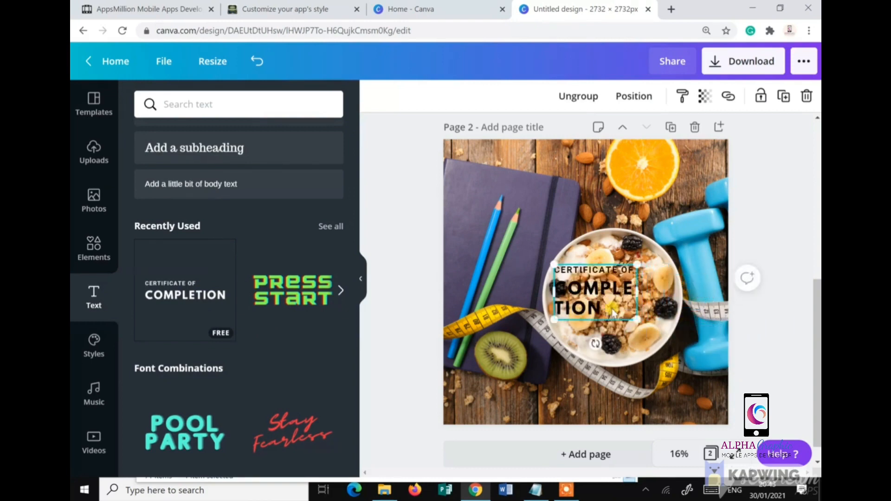
- Replace the word "COMPLETION" with "TUNA DIET" and the small line above it with "3 DAYS"
{"action": "left_click", "coordinate": [602, 310]}
{"action": "double_click", "coordinate": [599, 307]}
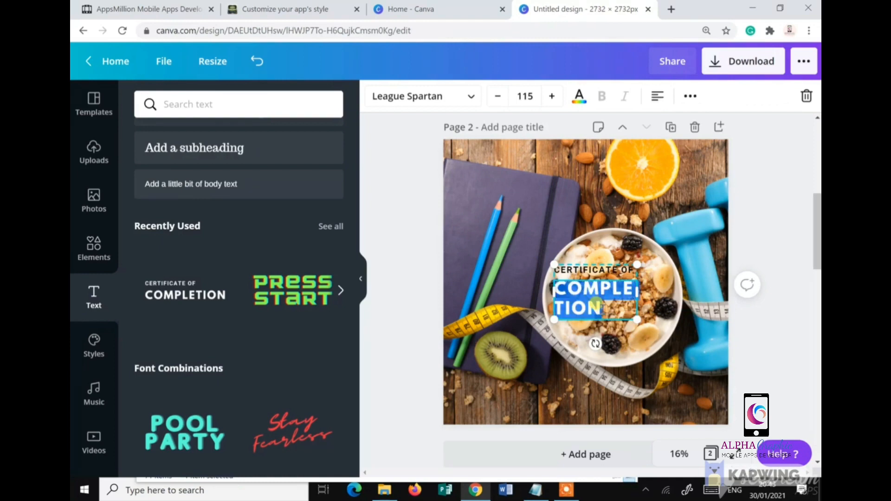
{"action": "type", "text": "TUNA D"}
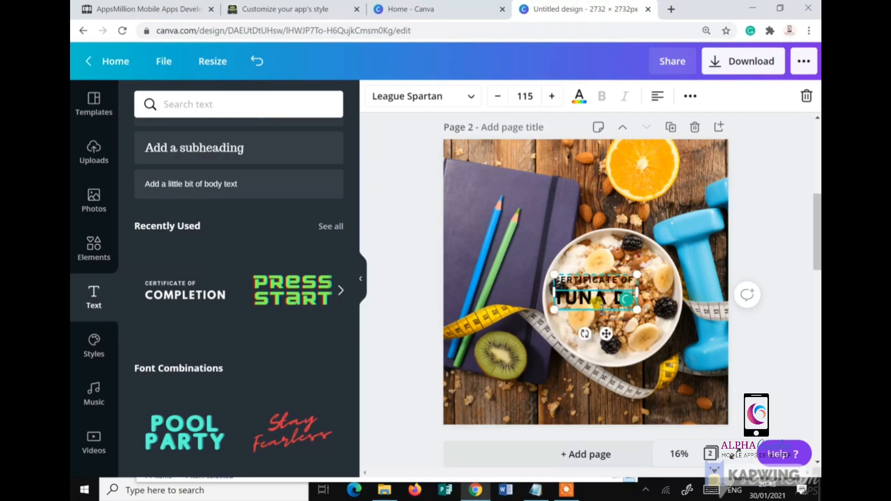
{"action": "type", "text": "IET"}
{"action": "left_click", "coordinate": [588, 270]}
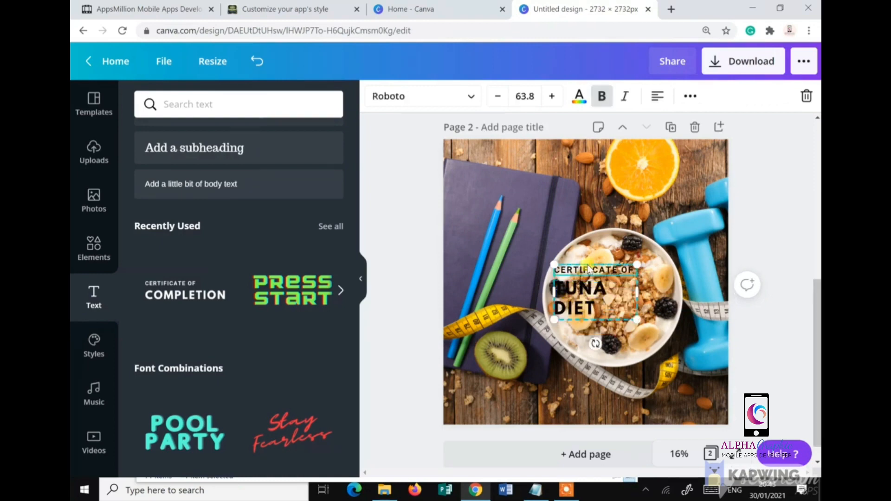
{"action": "double_click", "coordinate": [587, 270]}
{"action": "type", "text": "3 DAYS"}
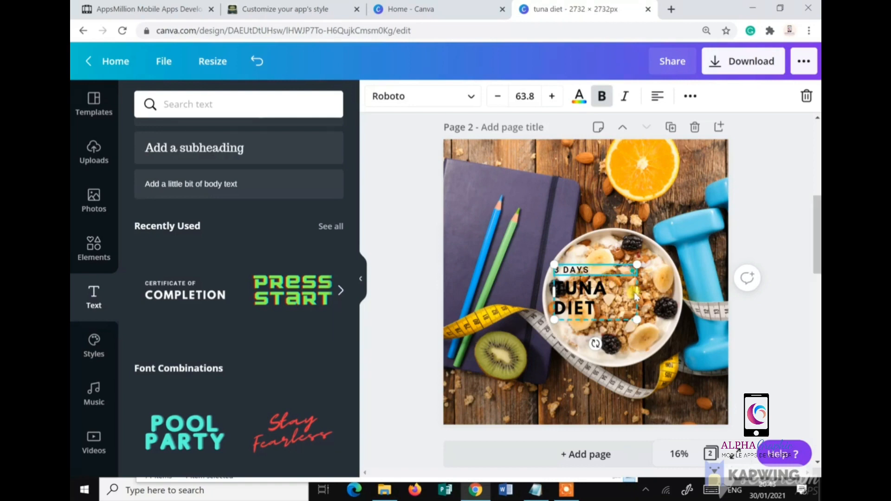
- Ungroup the title text combination on page 2 and centre-align both the "3 DAYS" and "TUNA DIET" lines
{"action": "left_click", "coordinate": [607, 315]}
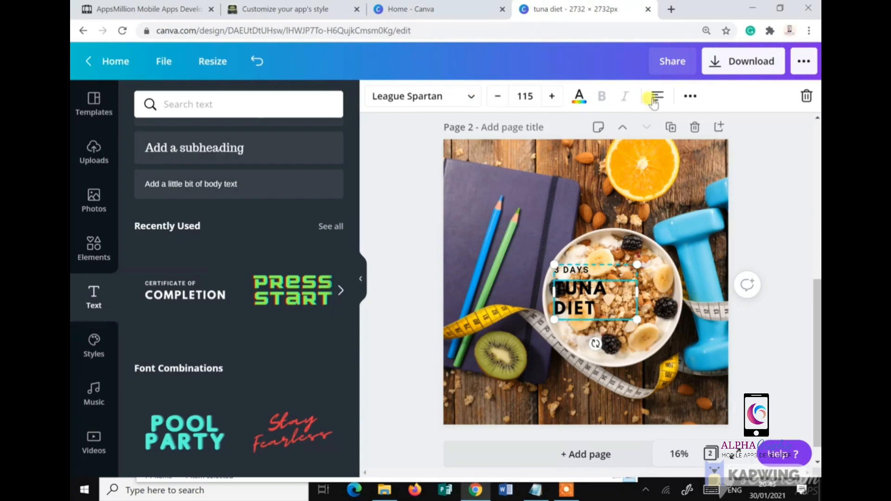
{"action": "left_click", "coordinate": [686, 97]}
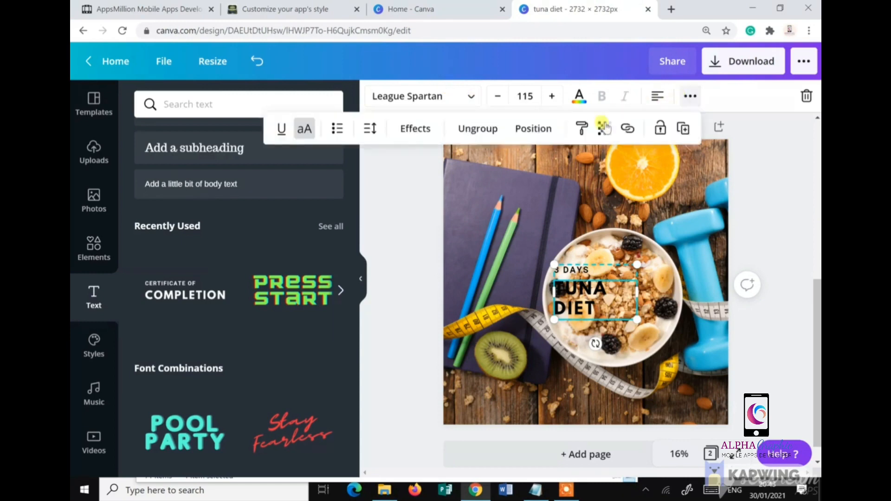
{"action": "left_click", "coordinate": [476, 129]}
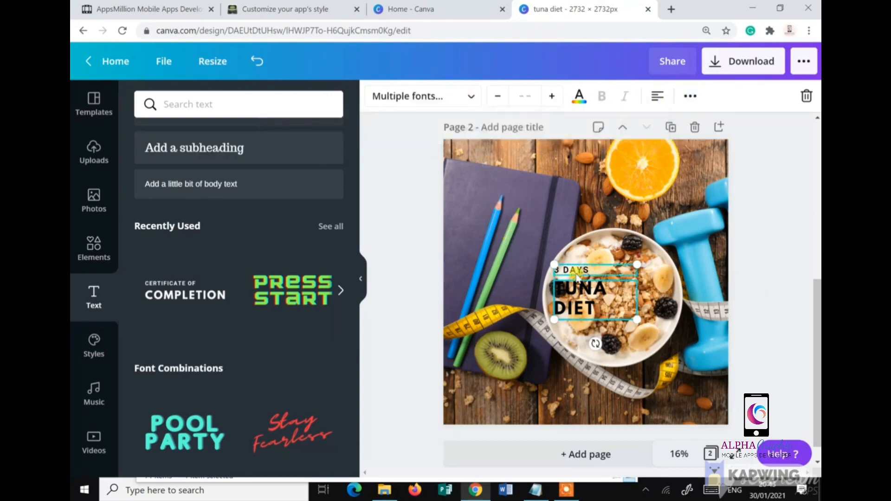
{"action": "left_click", "coordinate": [571, 290]}
{"action": "left_click", "coordinate": [576, 272]}
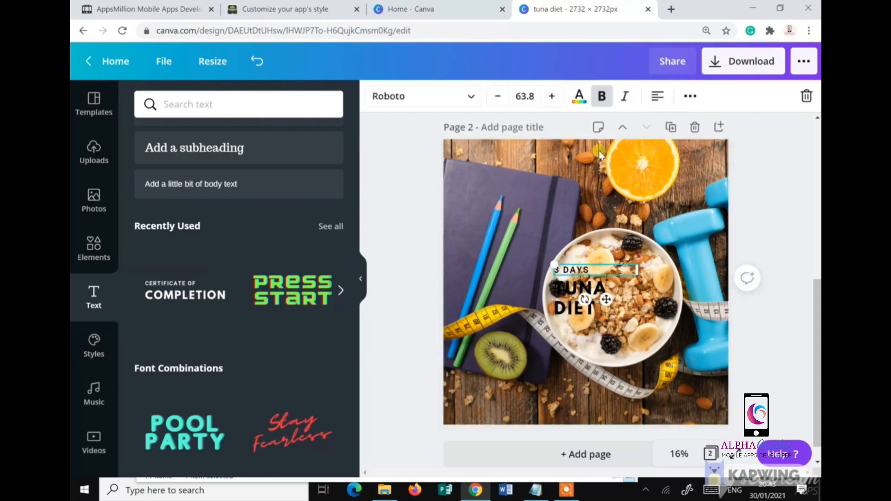
{"action": "left_click", "coordinate": [688, 96]}
{"action": "left_click", "coordinate": [658, 97]}
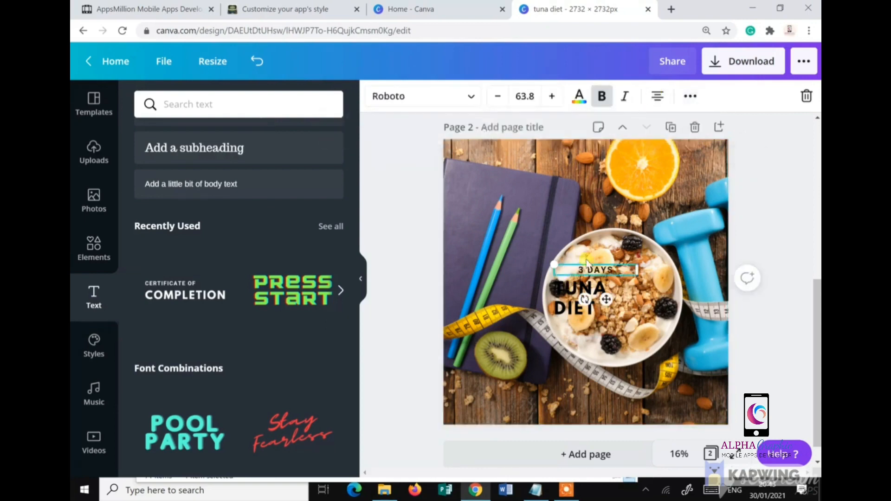
{"action": "left_click", "coordinate": [563, 308]}
{"action": "left_click", "coordinate": [657, 96]}
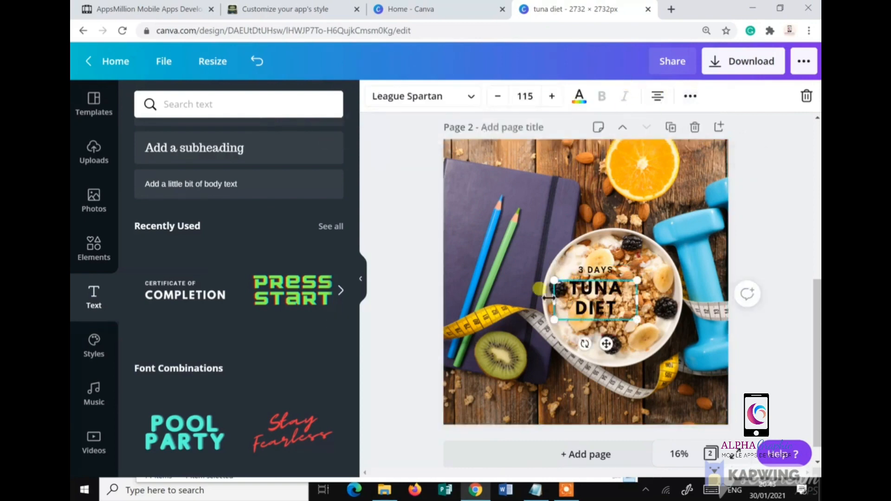
- Select the "3 DAYS" and "TUNA DIET" lines together, enlarge them and move them to the middle of page 2
{"action": "left_click", "coordinate": [591, 273]}
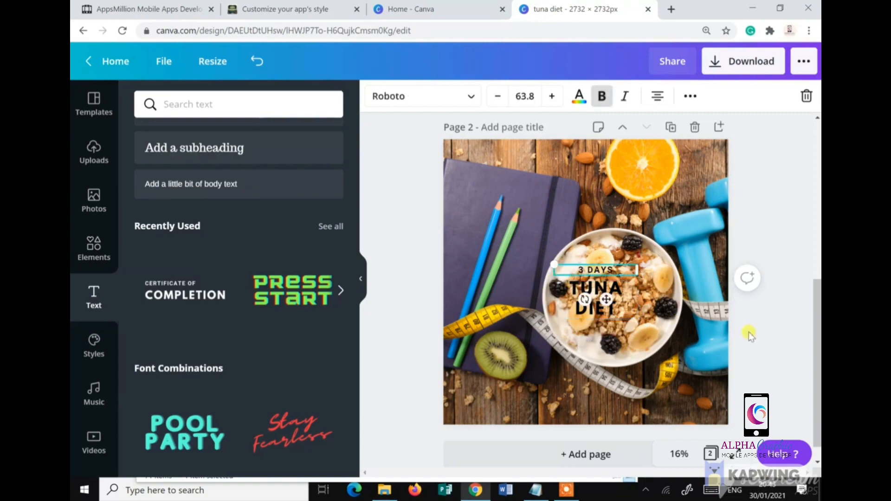
{"action": "left_click_drag", "start_coordinate": [752, 347], "coordinate": [547, 258]}
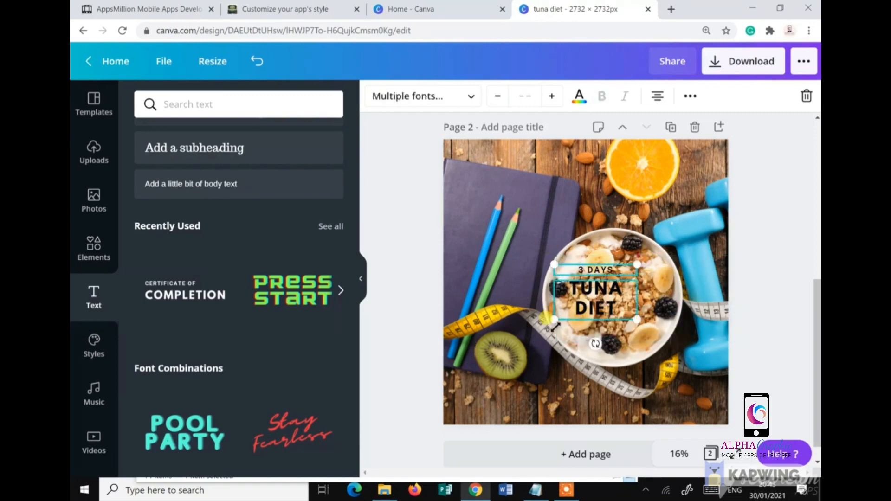
{"action": "left_click_drag", "start_coordinate": [518, 349], "coordinate": [459, 408]}
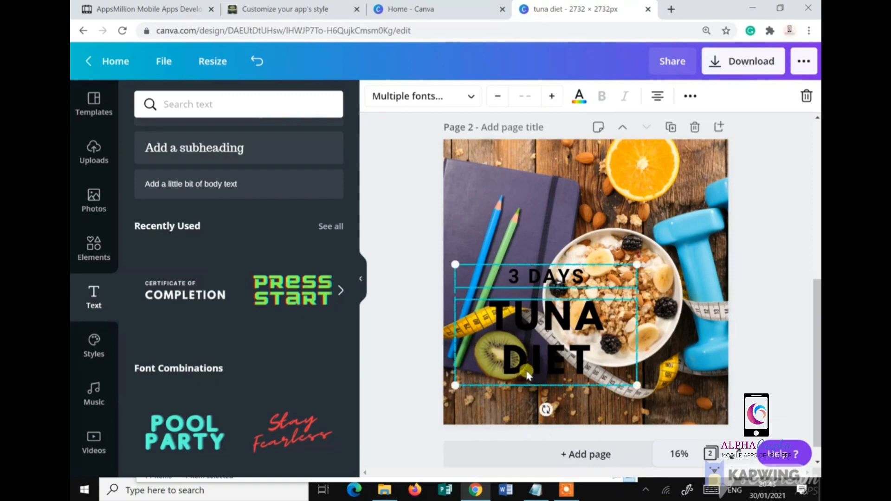
{"action": "left_click_drag", "start_coordinate": [536, 359], "coordinate": [575, 321]}
{"action": "left_click", "coordinate": [495, 344]}
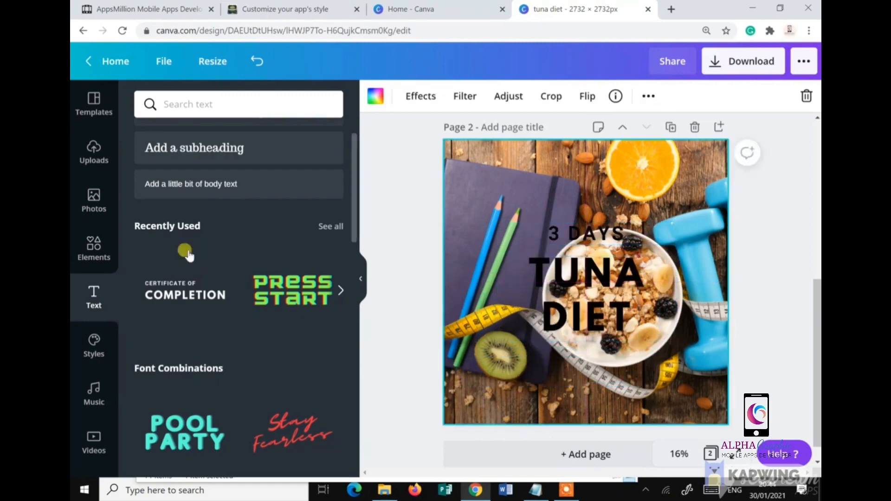
- Add a circle shape behind the title text on page 2 and set its transparency to 76
{"action": "left_click", "coordinate": [93, 248]}
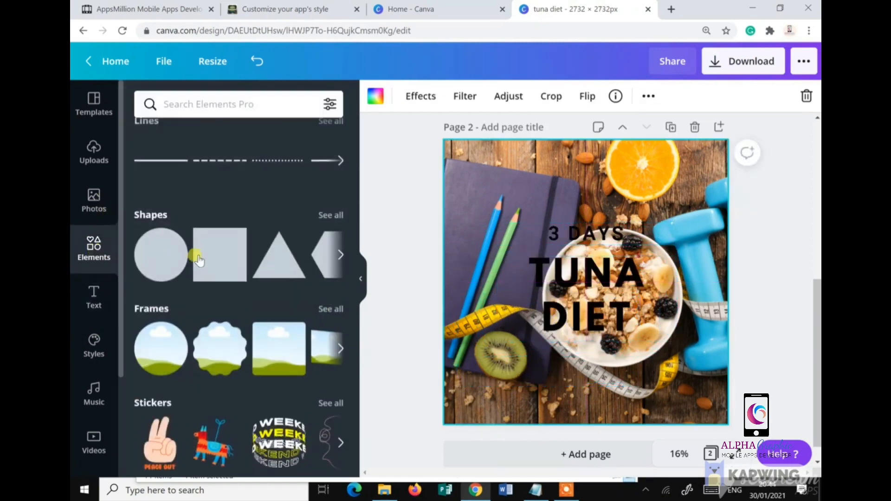
{"action": "left_click", "coordinate": [151, 260]}
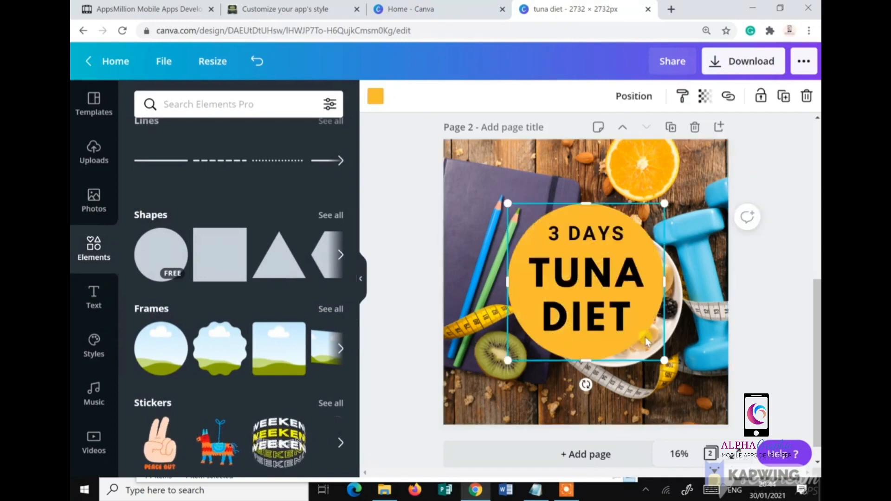
{"action": "left_click", "coordinate": [705, 96]}
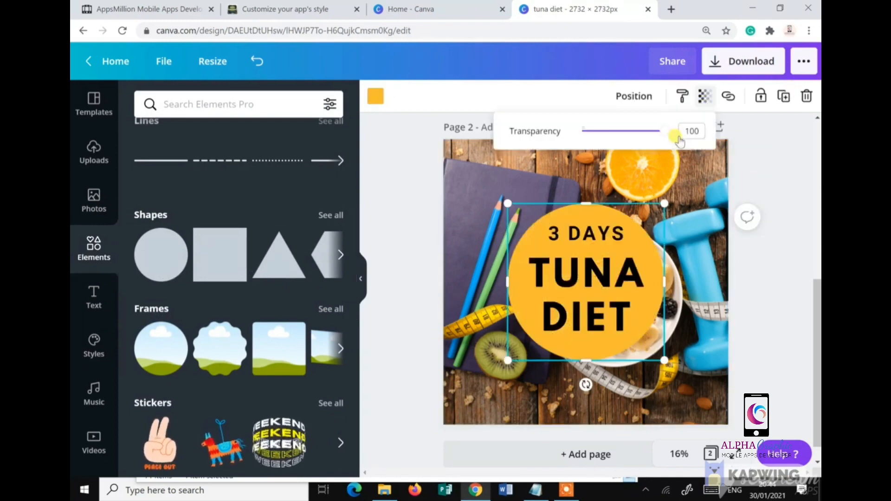
{"action": "left_click_drag", "start_coordinate": [660, 137], "coordinate": [642, 130]}
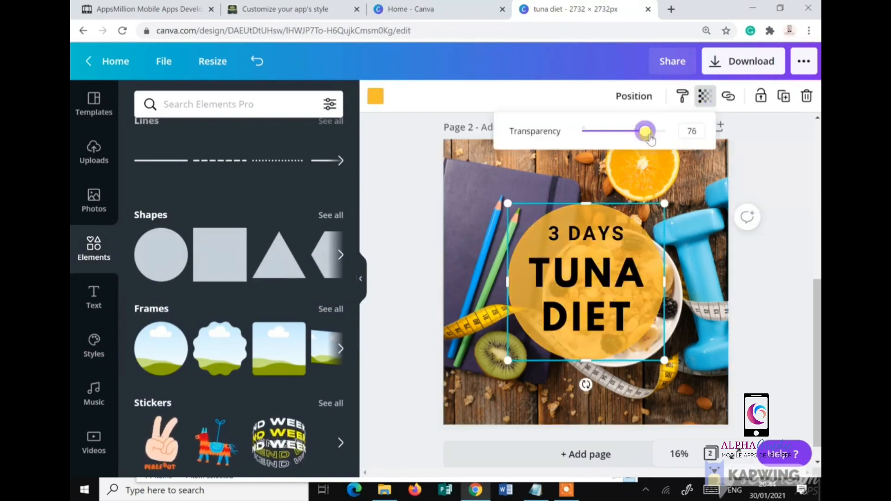
{"action": "left_click", "coordinate": [766, 302]}
{"action": "left_click", "coordinate": [705, 199]}
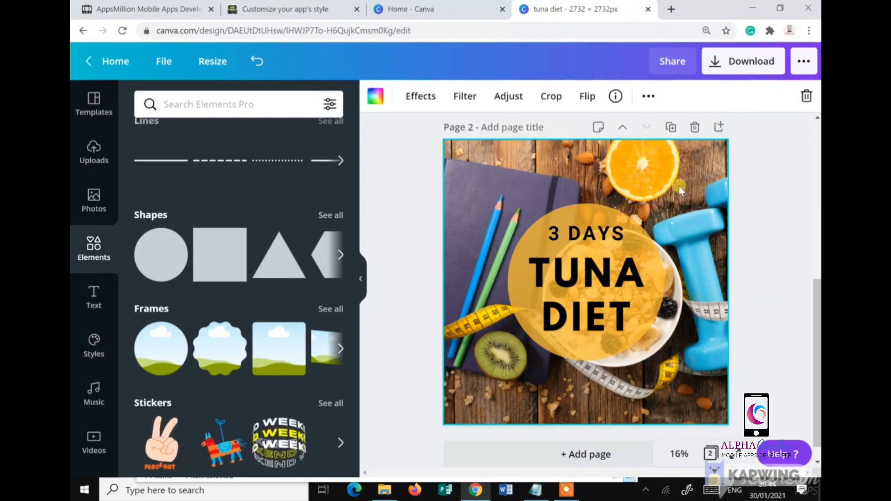
- Search the photo library for "tuna"
{"action": "left_click", "coordinate": [94, 199]}
{"action": "left_click", "coordinate": [179, 103]}
{"action": "double_click", "coordinate": [159, 103]}
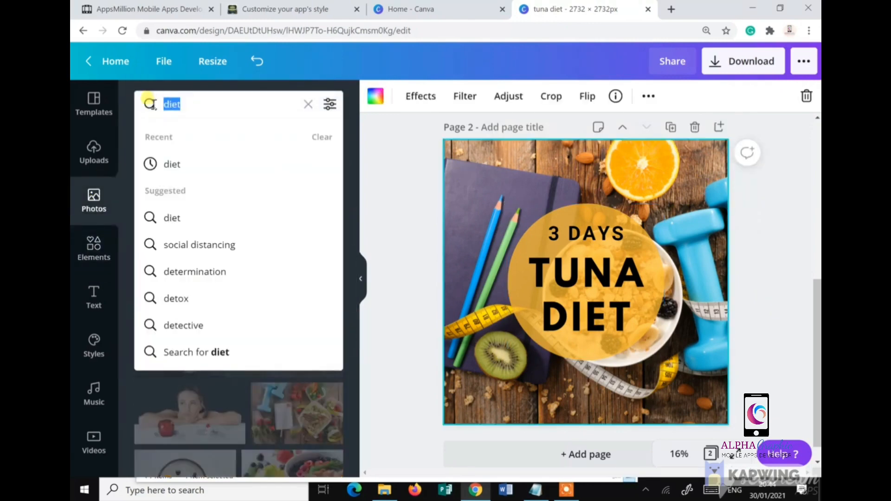
{"action": "type", "text": "tuna"}
{"action": "key", "text": "Return"}
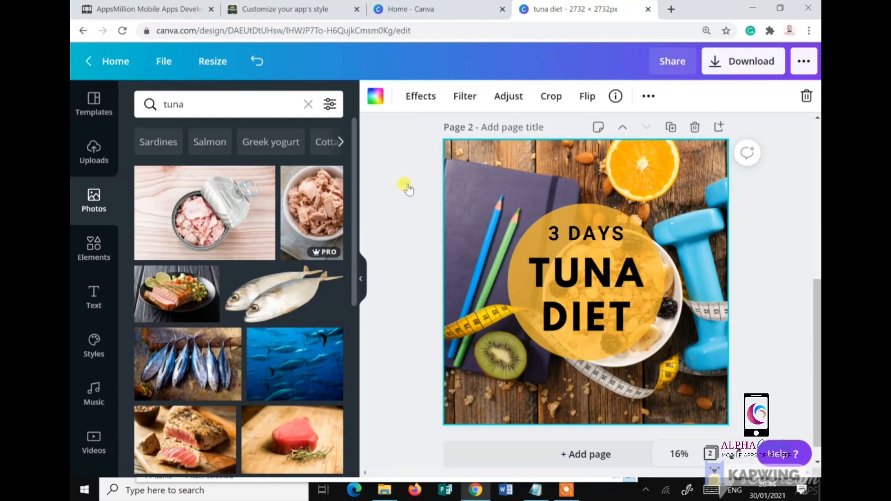
- Try the photo of flaked tuna in a bowl as page 2's background, and replace it with the tuna salad photo
{"action": "left_click_drag", "start_coordinate": [407, 188], "coordinate": [463, 177]}
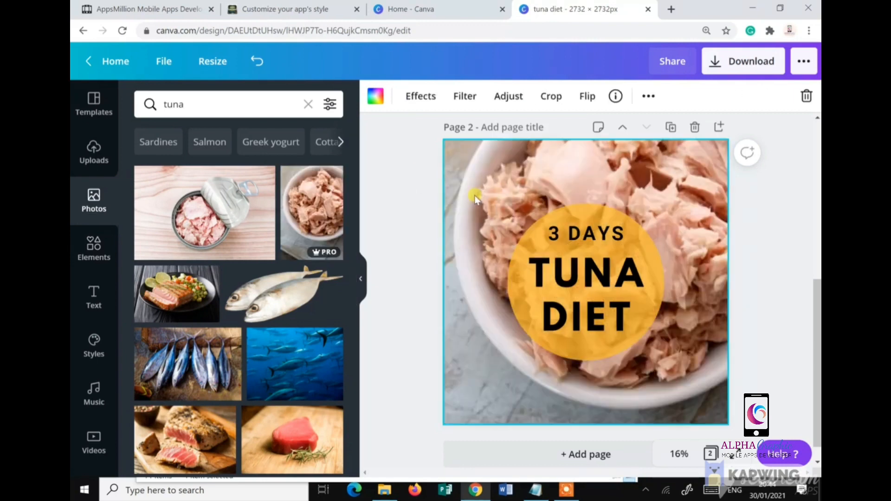
{"action": "scroll", "coordinate": [277, 311], "scroll_direction": "down", "scroll_amount": 4}
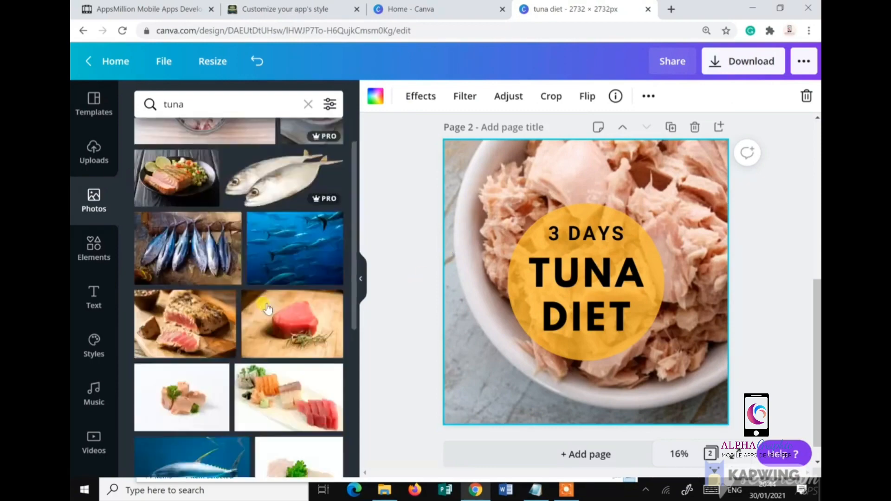
{"action": "scroll", "coordinate": [302, 316], "scroll_direction": "down", "scroll_amount": 3}
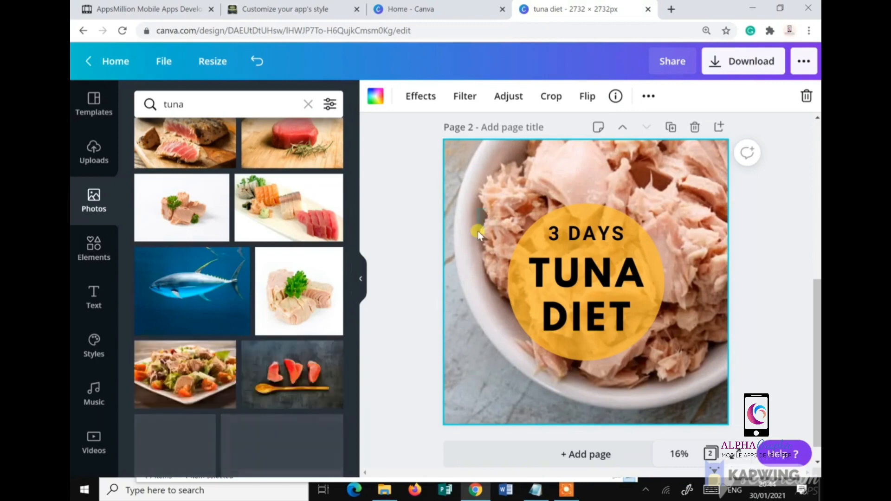
{"action": "left_click_drag", "start_coordinate": [187, 366], "coordinate": [448, 272]}
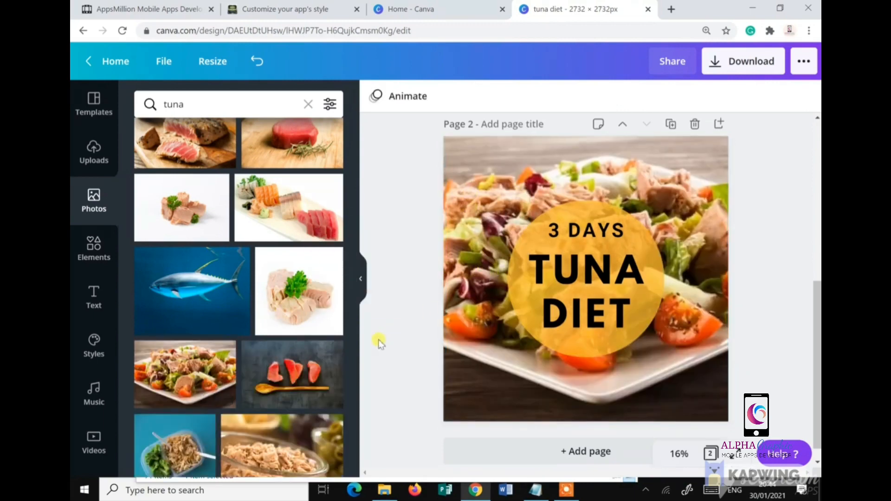
{"action": "scroll", "coordinate": [378, 338], "scroll_direction": "down", "scroll_amount": 1}
{"action": "scroll", "coordinate": [297, 385], "scroll_direction": "down", "scroll_amount": 4}
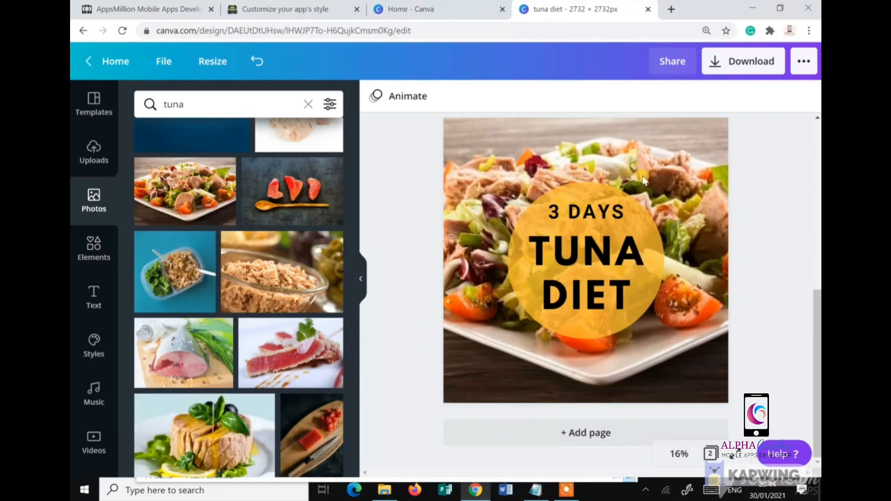
{"action": "scroll", "coordinate": [696, 246], "scroll_direction": "up", "scroll_amount": 5}
{"action": "scroll", "coordinate": [716, 268], "scroll_direction": "down", "scroll_amount": 5}
{"action": "scroll", "coordinate": [715, 268], "scroll_direction": "up", "scroll_amount": 5}
{"action": "scroll", "coordinate": [575, 229], "scroll_direction": "down", "scroll_amount": 5}
{"action": "scroll", "coordinate": [656, 221], "scroll_direction": "up", "scroll_amount": 5}
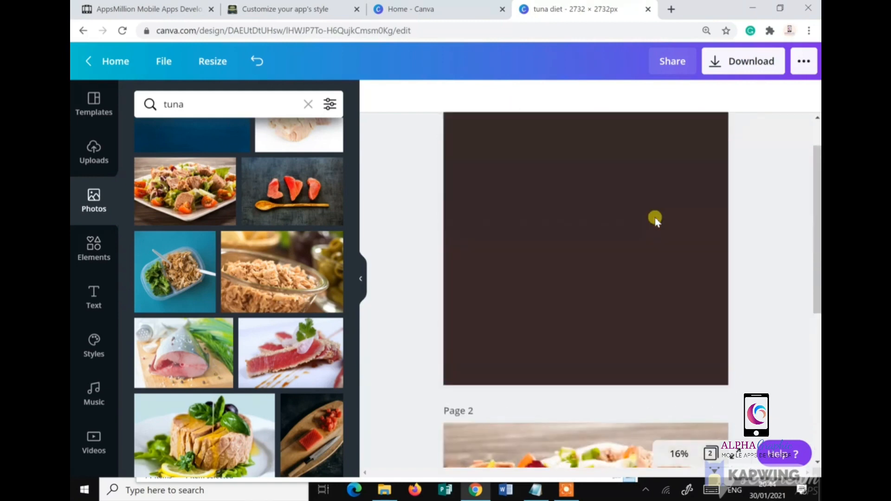
- Download all pages of the design as PNG files at size 1 and dismiss the saved-design message
{"action": "left_click", "coordinate": [744, 70]}
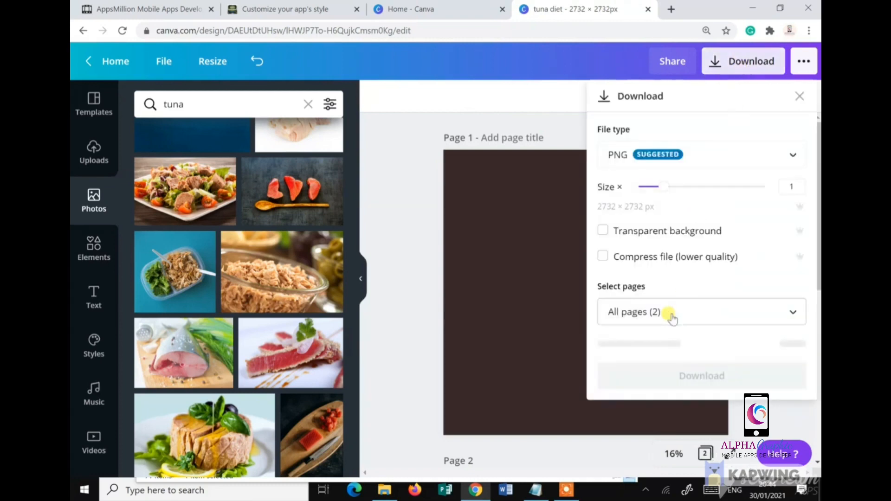
{"action": "left_click", "coordinate": [680, 344]}
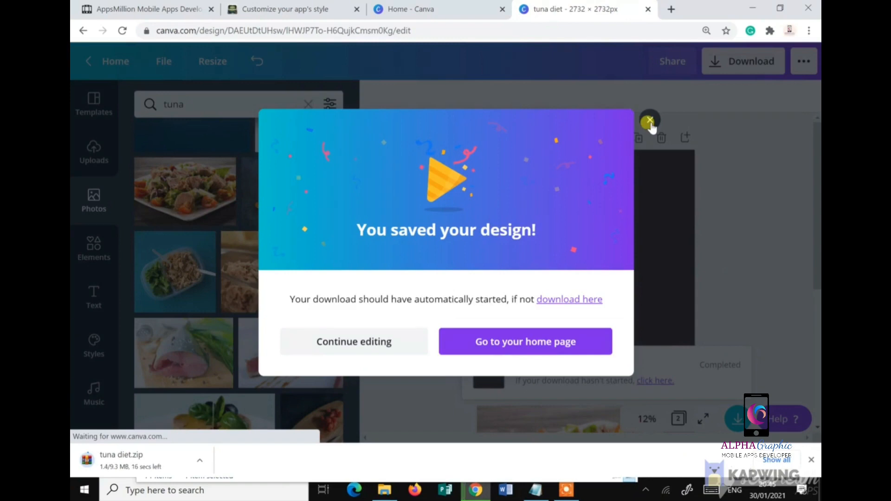
{"action": "left_click", "coordinate": [649, 121]}
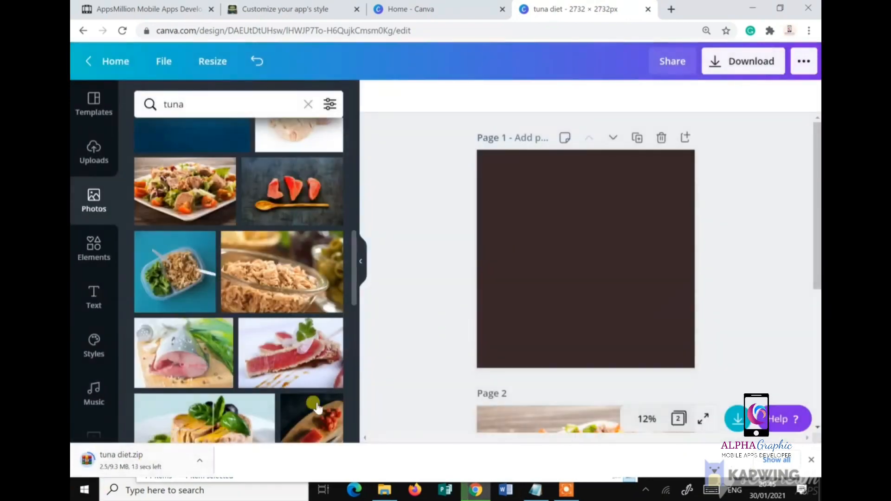
- Show the downloaded tuna diet.zip in its folder and extract its contents into Downloads
{"action": "left_click", "coordinate": [199, 460]}
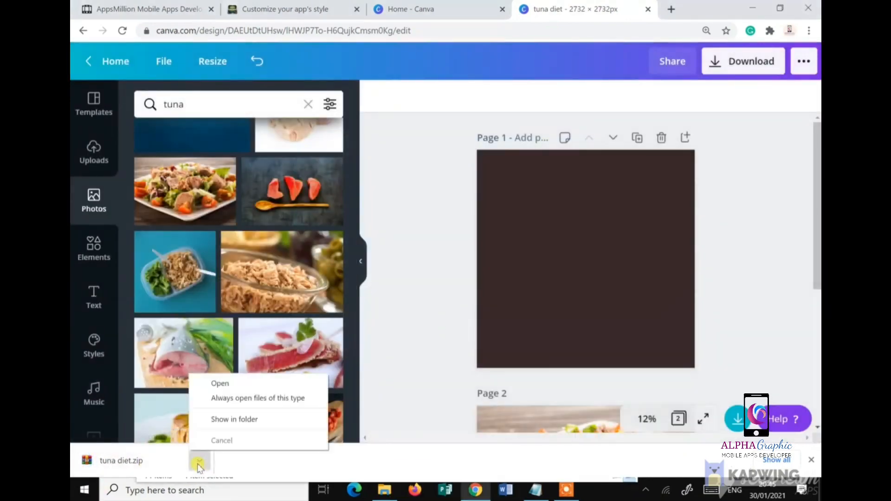
{"action": "left_click", "coordinate": [224, 419]}
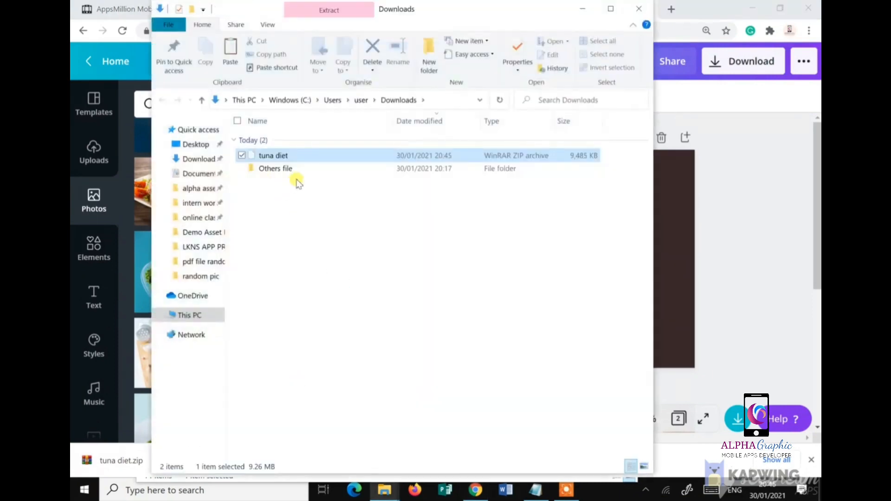
{"action": "double_click", "coordinate": [287, 156]}
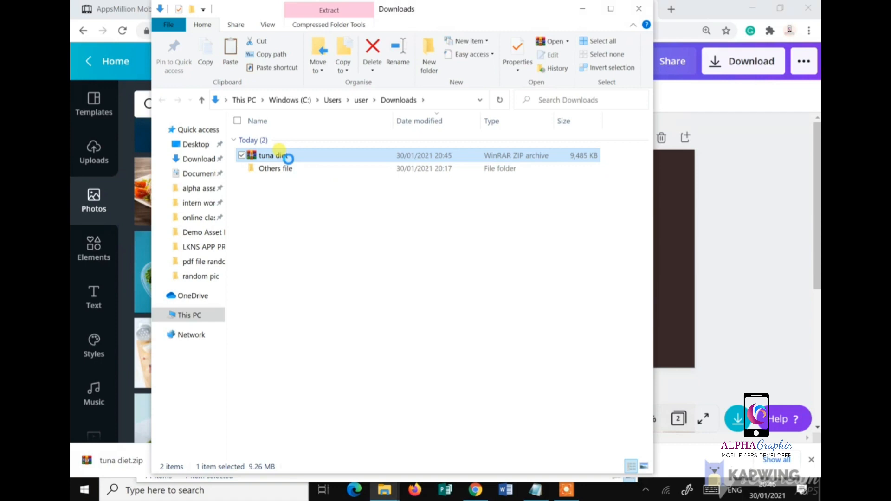
{"action": "right_click", "coordinate": [287, 160]}
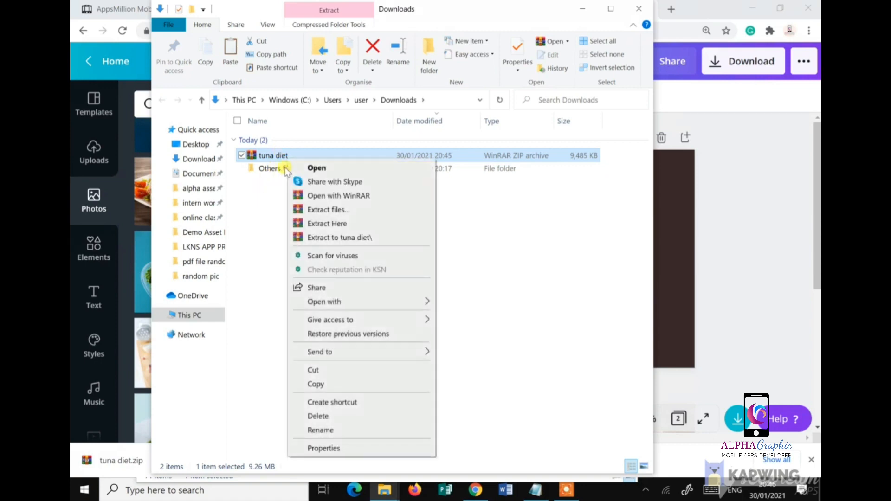
{"action": "left_click", "coordinate": [352, 223]}
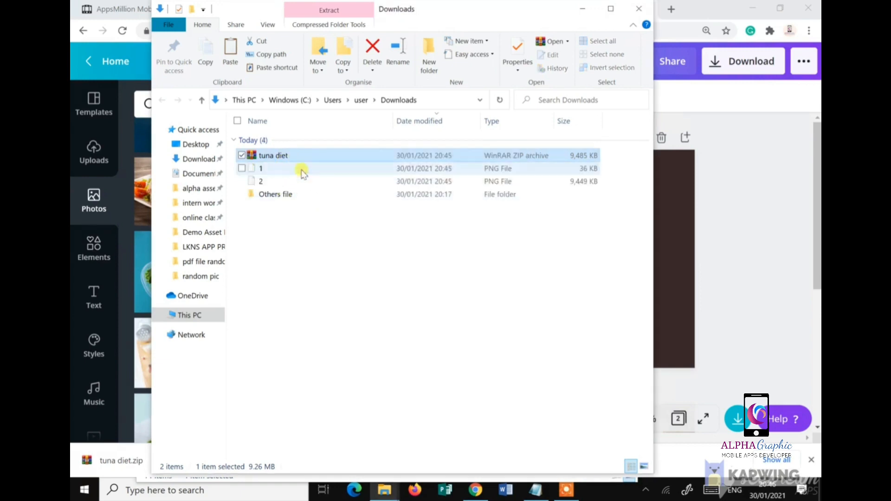
- View the extracted images 1 and 2 as large thumbnails and minimise the Downloads folder
{"action": "left_click", "coordinate": [636, 465]}
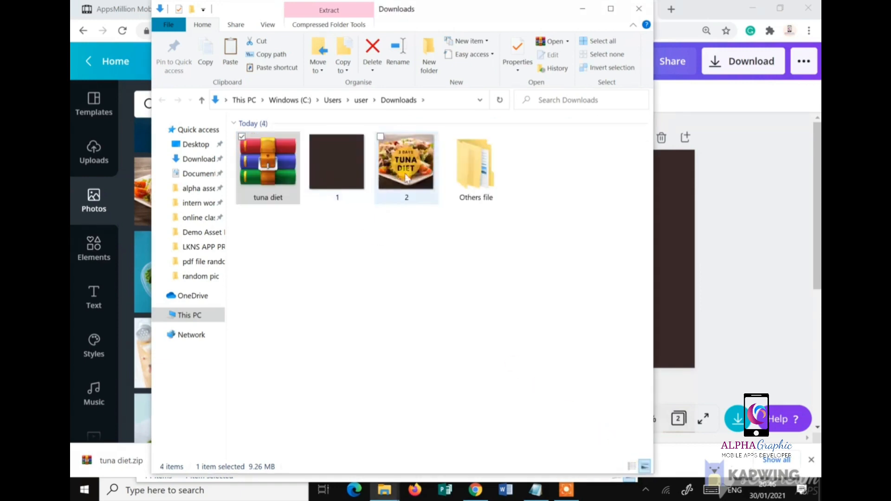
{"action": "left_click", "coordinate": [341, 181]}
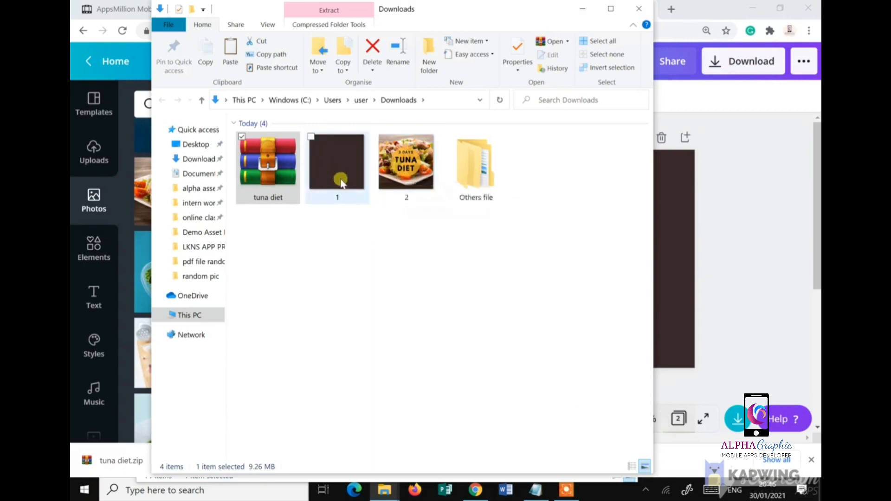
{"action": "left_click", "coordinate": [582, 8]}
- Switch to the app's design page and upload image 1 from Downloads as the unified homepage image, accepting the default crop
{"action": "left_click", "coordinate": [268, 8]}
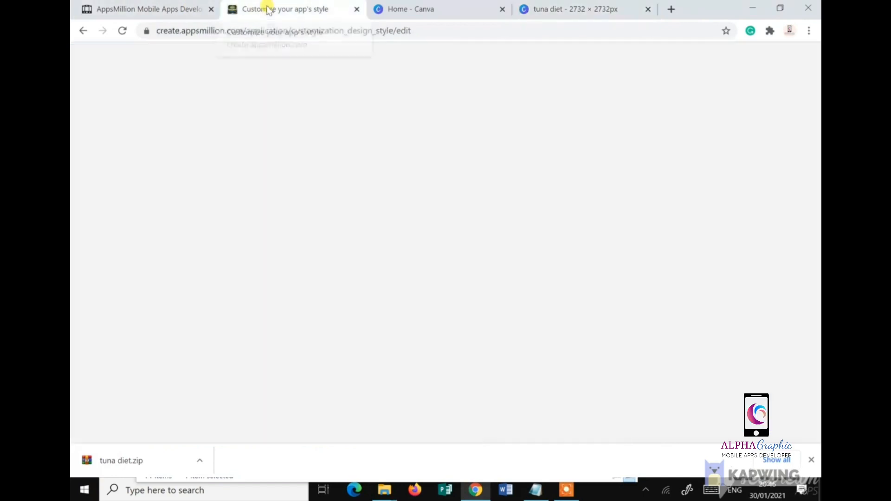
{"action": "scroll", "coordinate": [413, 268], "scroll_direction": "up", "scroll_amount": 5}
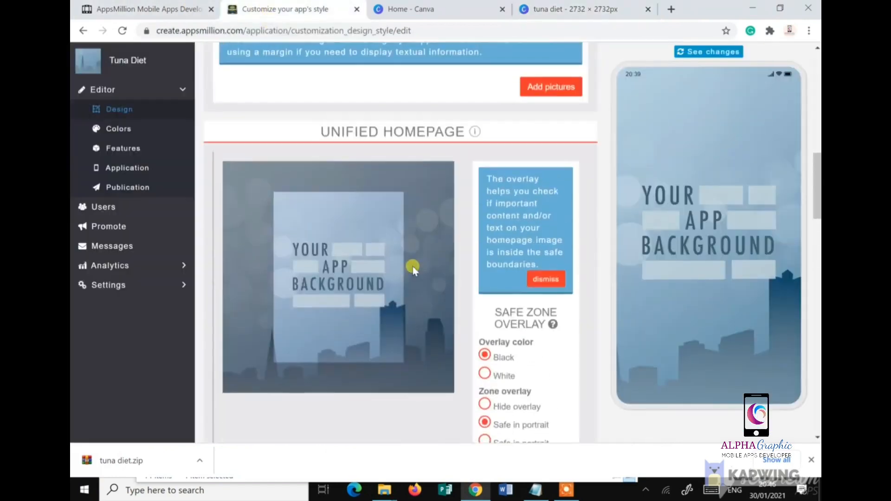
{"action": "scroll", "coordinate": [454, 268], "scroll_direction": "down", "scroll_amount": 3}
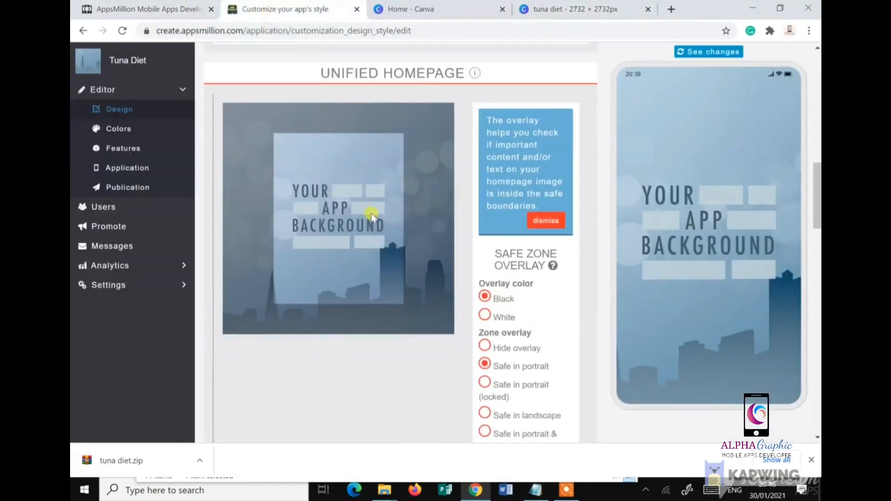
{"action": "scroll", "coordinate": [440, 351], "scroll_direction": "down", "scroll_amount": 1}
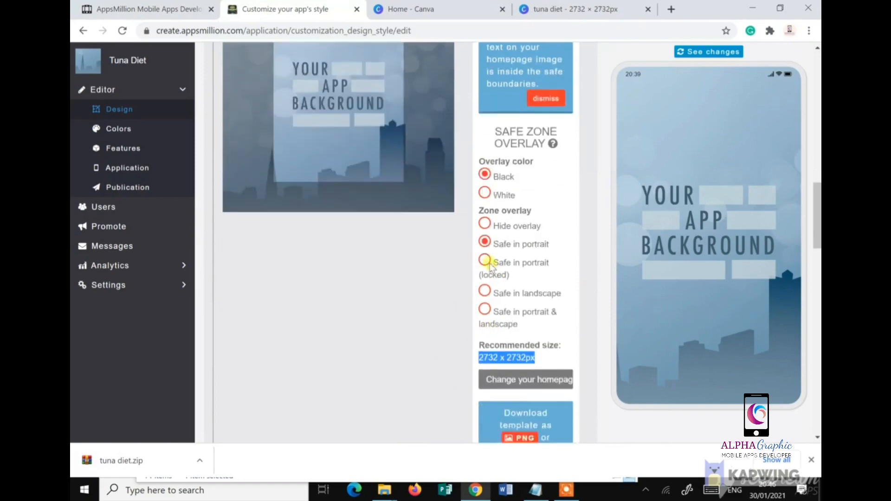
{"action": "scroll", "coordinate": [433, 332], "scroll_direction": "down", "scroll_amount": 1}
{"action": "left_click", "coordinate": [516, 319]}
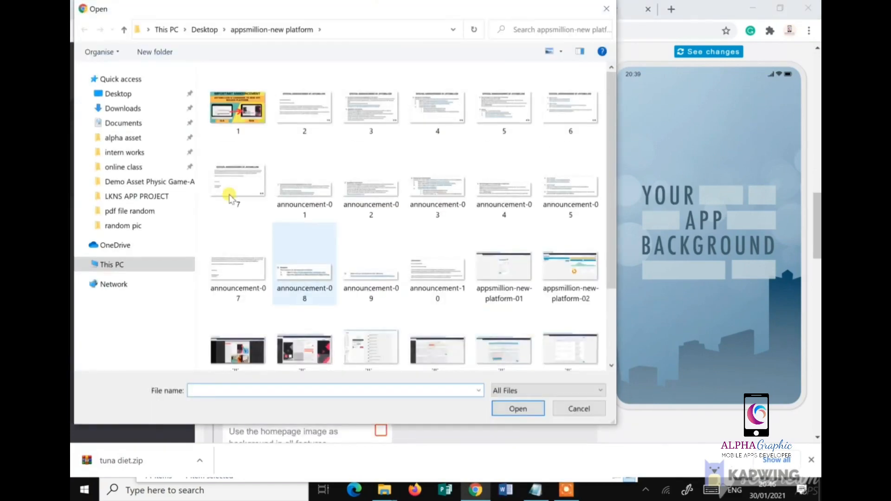
{"action": "left_click", "coordinate": [142, 95]}
{"action": "left_click", "coordinate": [139, 108]}
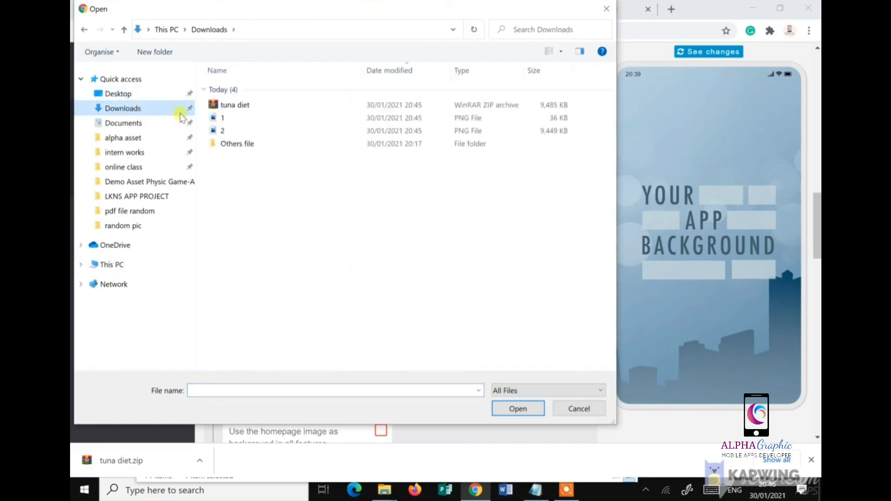
{"action": "left_click", "coordinate": [561, 52]}
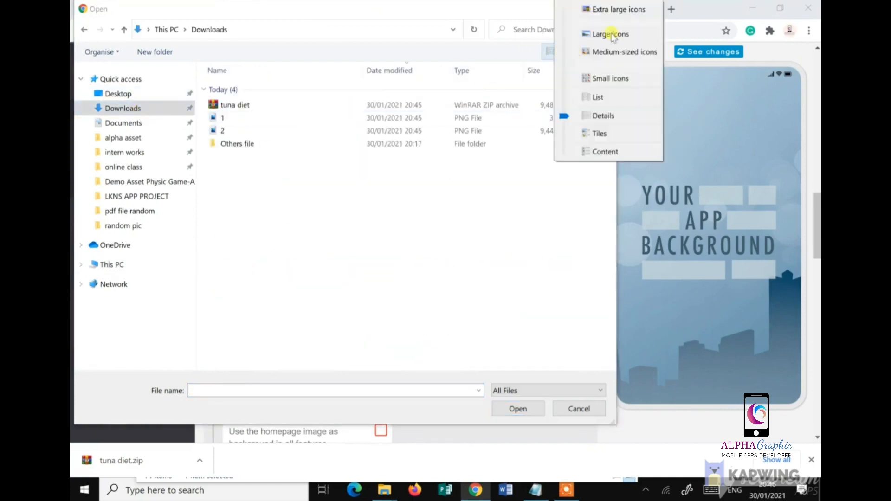
{"action": "left_click", "coordinate": [632, 36]}
{"action": "left_click", "coordinate": [318, 110]}
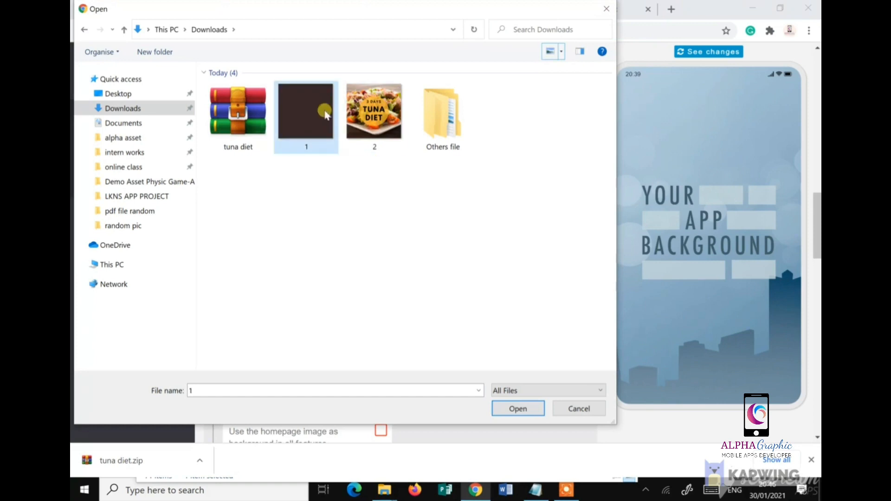
{"action": "left_click", "coordinate": [515, 409]}
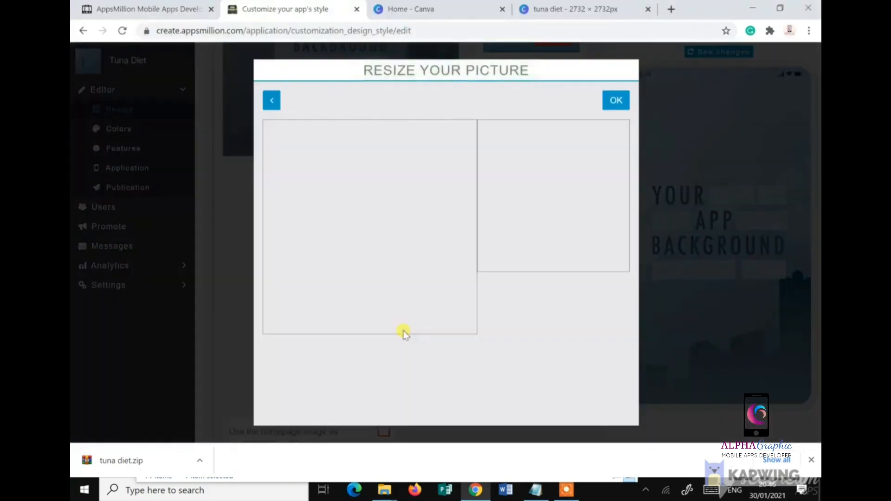
{"action": "left_click", "coordinate": [616, 100]}
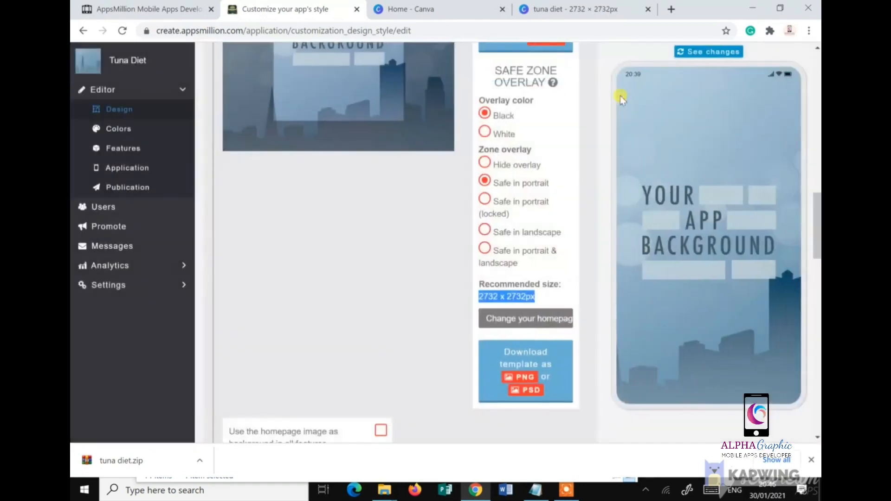
- Use the homepage image as background in all features and refresh the app preview
{"action": "scroll", "coordinate": [410, 293], "scroll_direction": "up", "scroll_amount": 4}
{"action": "scroll", "coordinate": [410, 294], "scroll_direction": "down", "scroll_amount": 8}
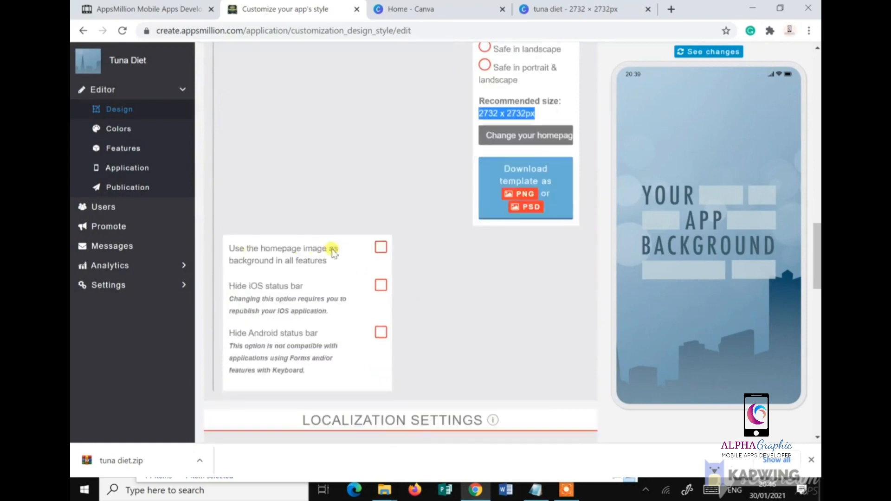
{"action": "left_click", "coordinate": [381, 249]}
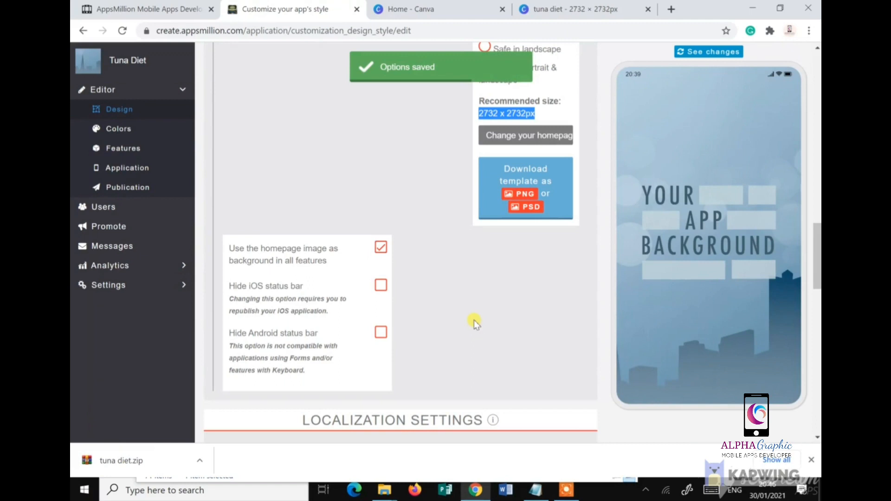
{"action": "scroll", "coordinate": [475, 319], "scroll_direction": "up", "scroll_amount": 10}
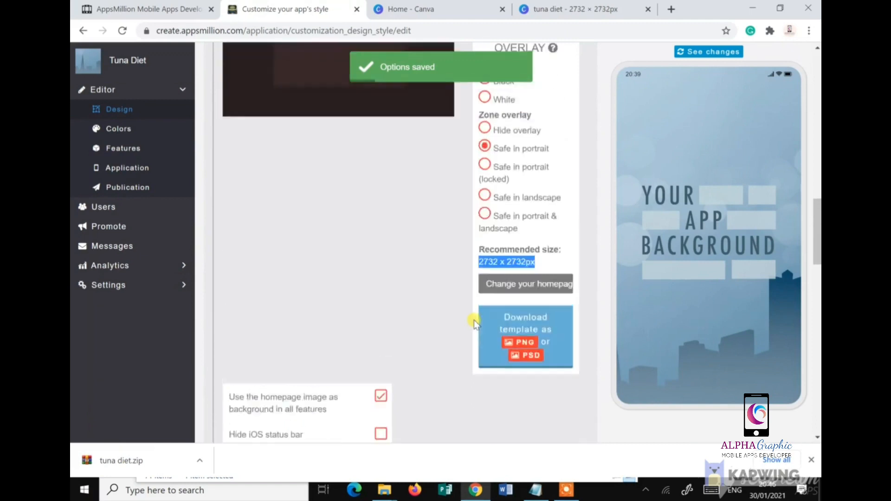
{"action": "scroll", "coordinate": [474, 320], "scroll_direction": "up", "scroll_amount": 6}
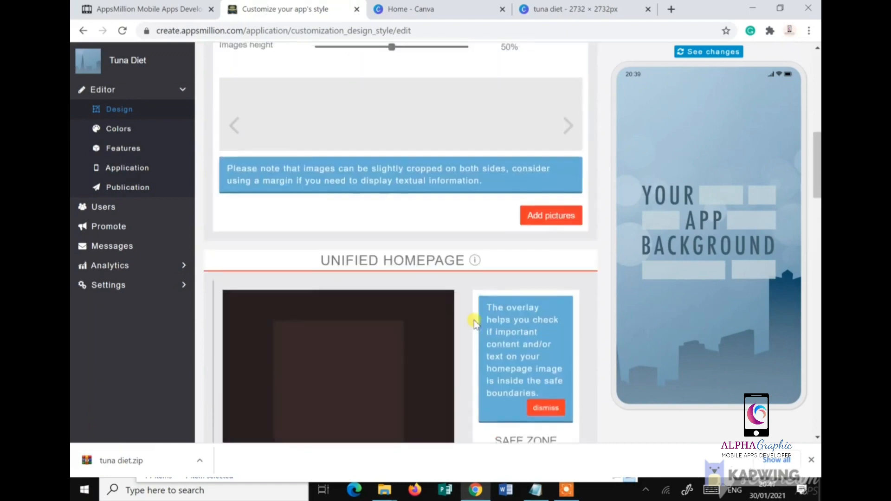
{"action": "scroll", "coordinate": [474, 321], "scroll_direction": "down", "scroll_amount": 3}
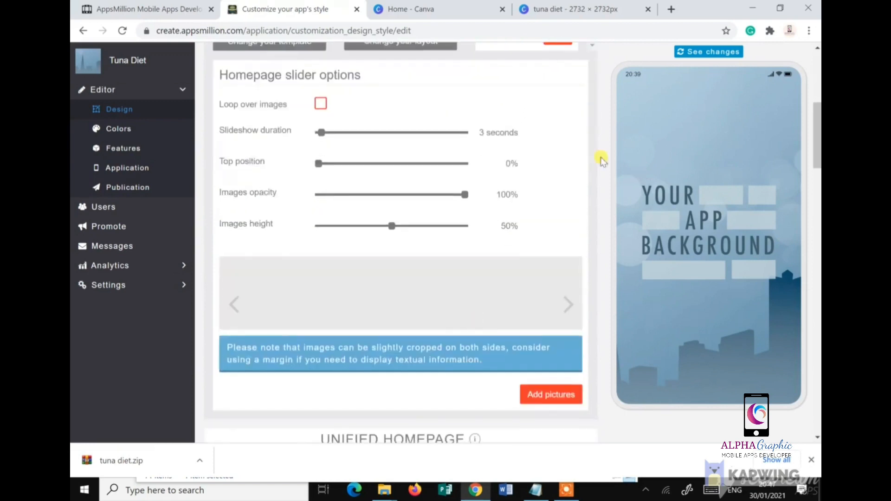
{"action": "left_click", "coordinate": [696, 53]}
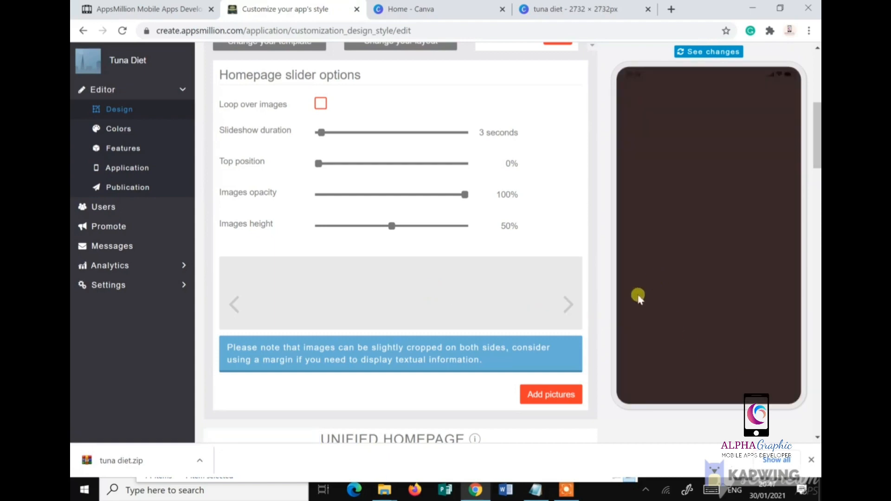
- Add image 2 from Downloads to the homepage slider, moving the crop area down to the picture's lower edge
{"action": "scroll", "coordinate": [491, 357], "scroll_direction": "down", "scroll_amount": 6}
{"action": "scroll", "coordinate": [400, 308], "scroll_direction": "up", "scroll_amount": 5}
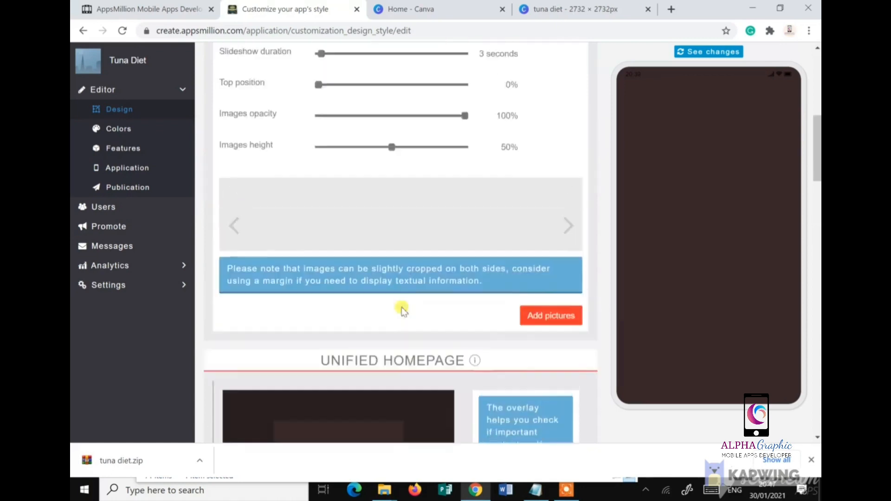
{"action": "scroll", "coordinate": [402, 311], "scroll_direction": "up", "scroll_amount": 2}
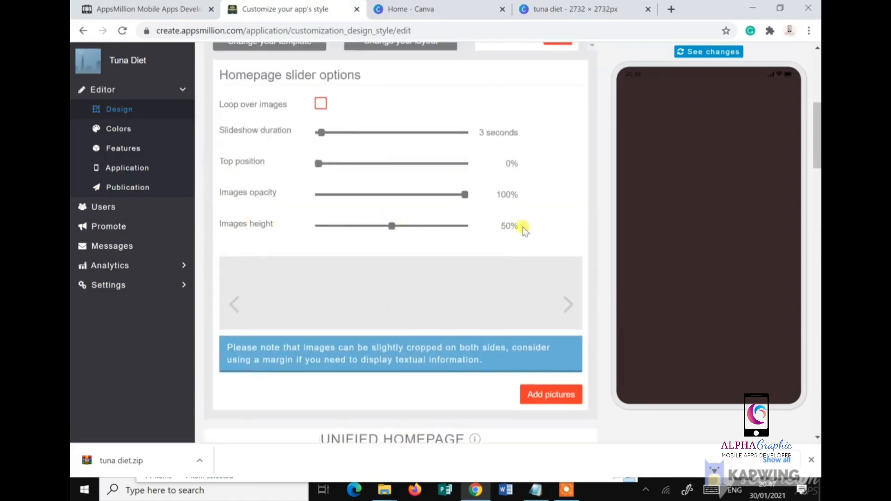
{"action": "left_click", "coordinate": [551, 397]}
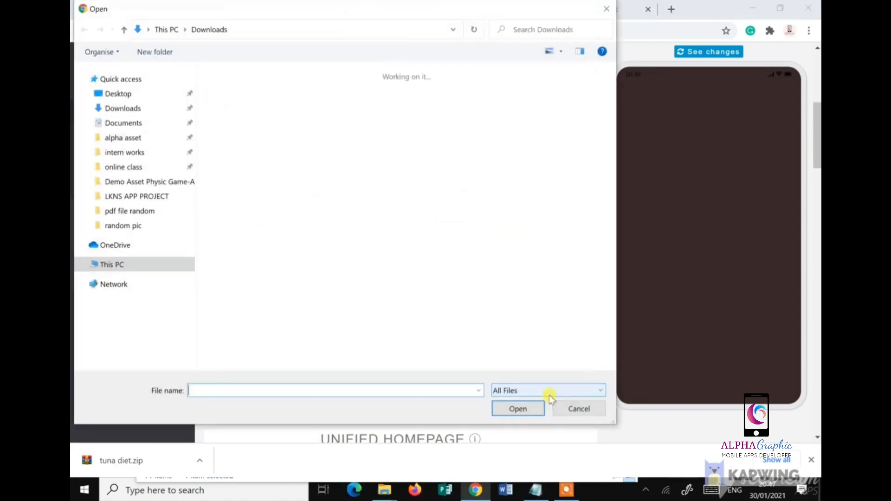
{"action": "left_click", "coordinate": [374, 113]}
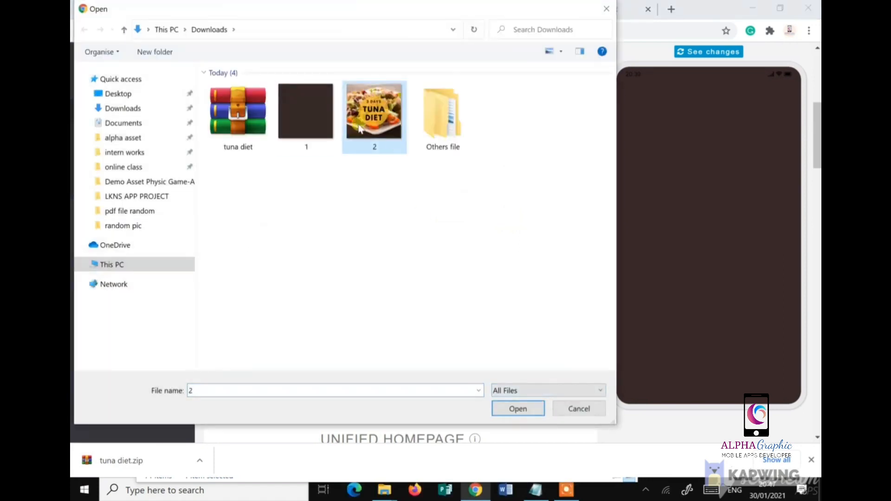
{"action": "left_click", "coordinate": [500, 409]}
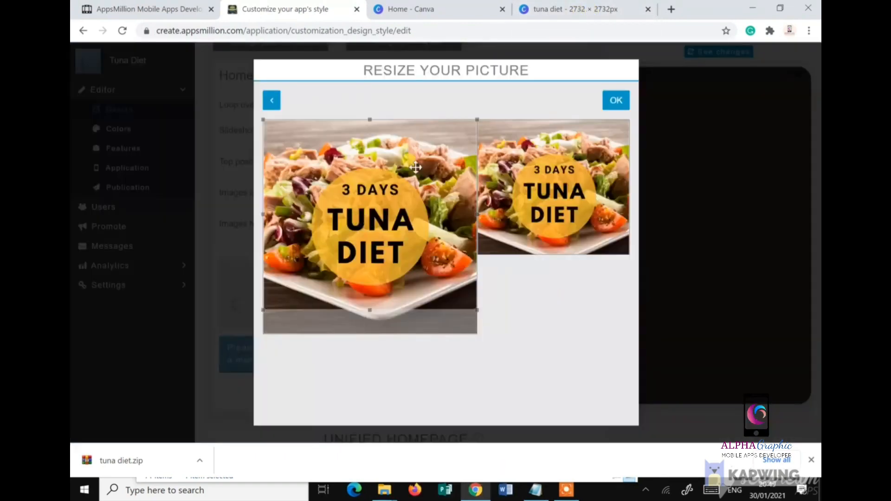
{"action": "left_click_drag", "start_coordinate": [394, 189], "coordinate": [400, 216]}
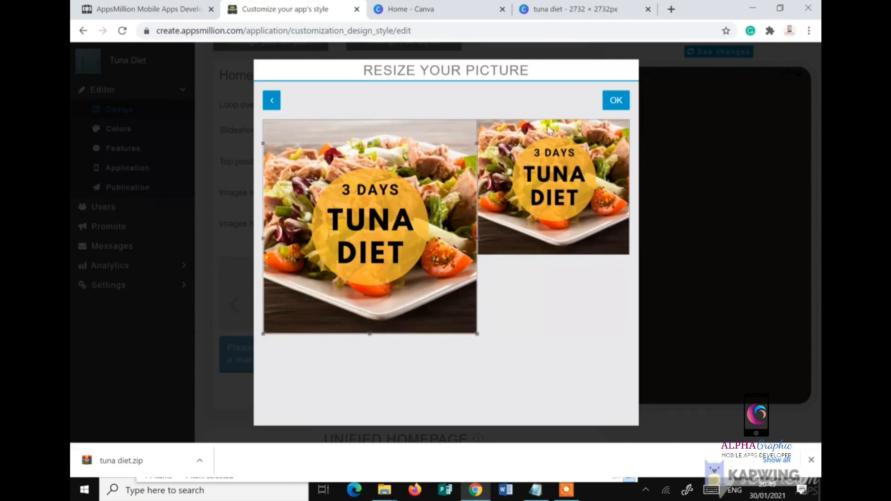
{"action": "left_click", "coordinate": [615, 102]}
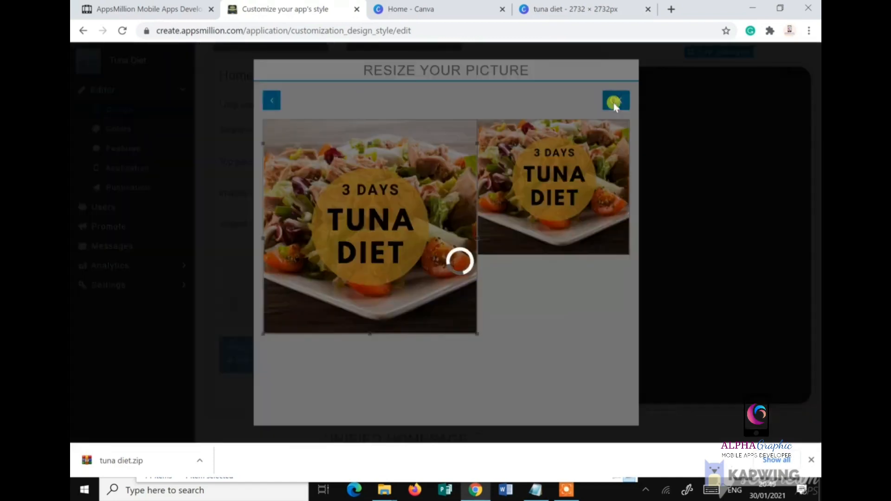
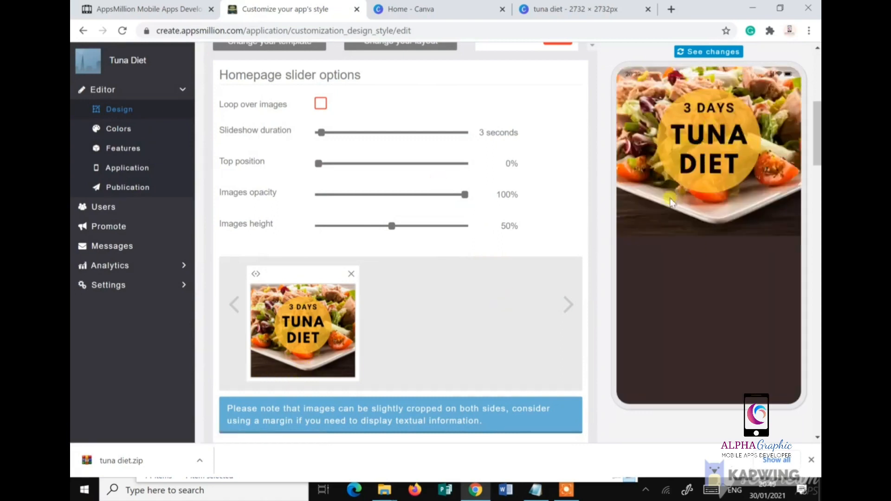
- Open the app's Features page with the list of pages that can be added
{"action": "scroll", "coordinate": [520, 269], "scroll_direction": "up", "scroll_amount": 6}
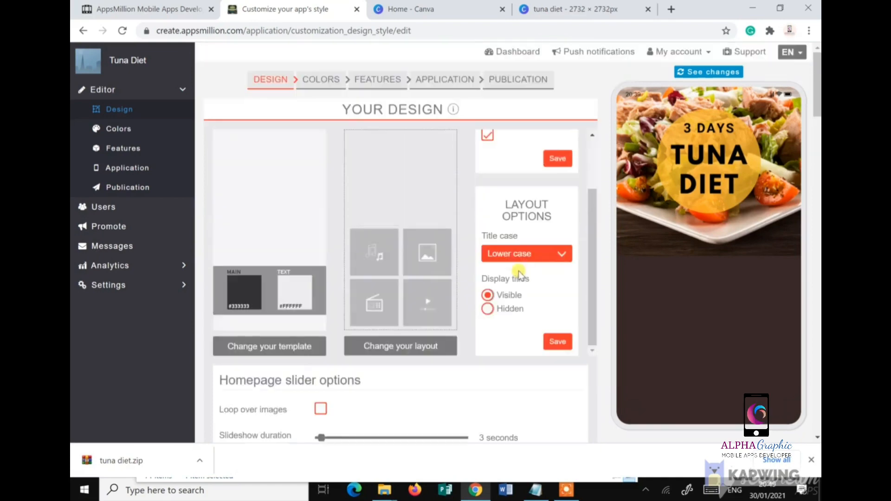
{"action": "left_click", "coordinate": [366, 81]}
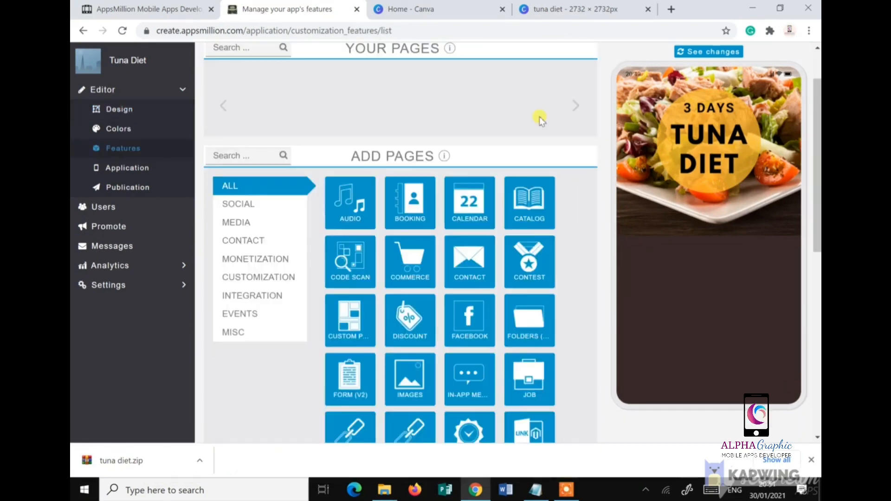
{"action": "scroll", "coordinate": [524, 174], "scroll_direction": "up", "scroll_amount": 2}
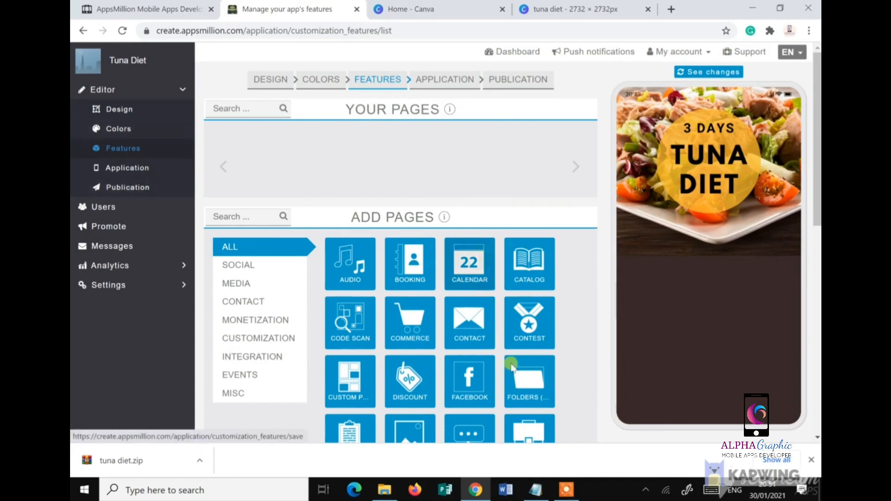
- Check the original app's main menu, and place the Notepad page list over the phone preview on the Features page
{"action": "left_click", "coordinate": [131, 11]}
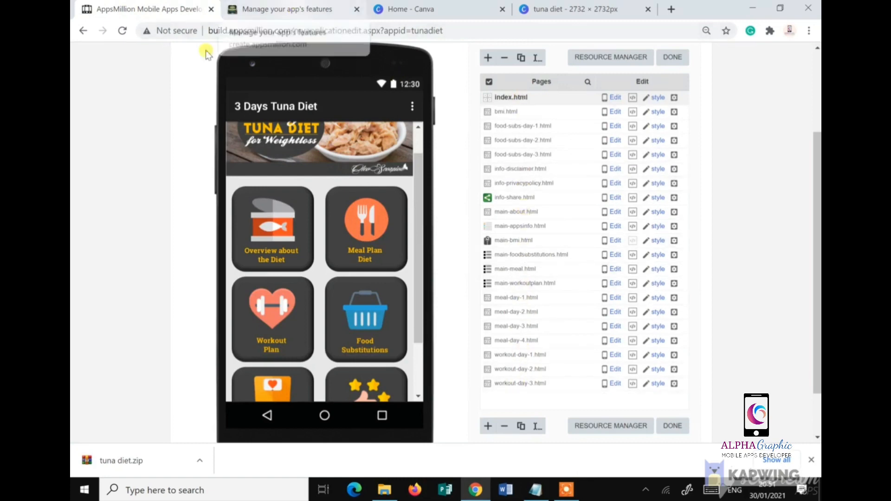
{"action": "left_click", "coordinate": [262, 11]}
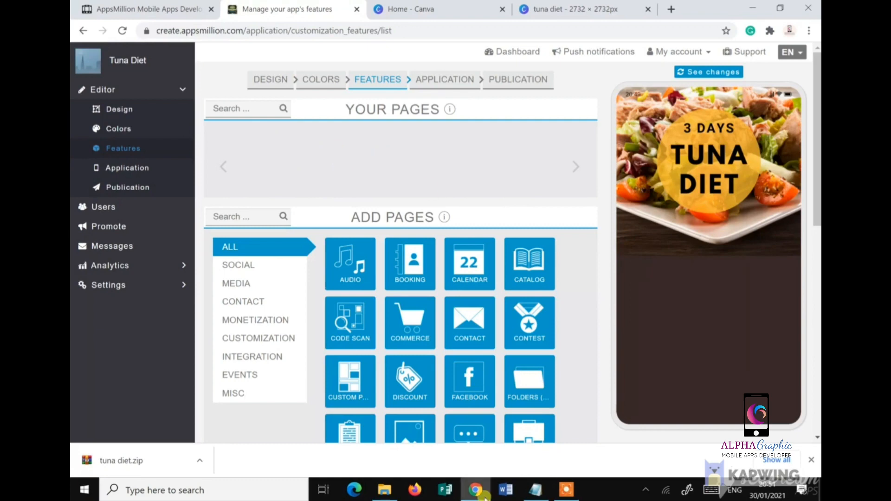
{"action": "left_click", "coordinate": [535, 490]}
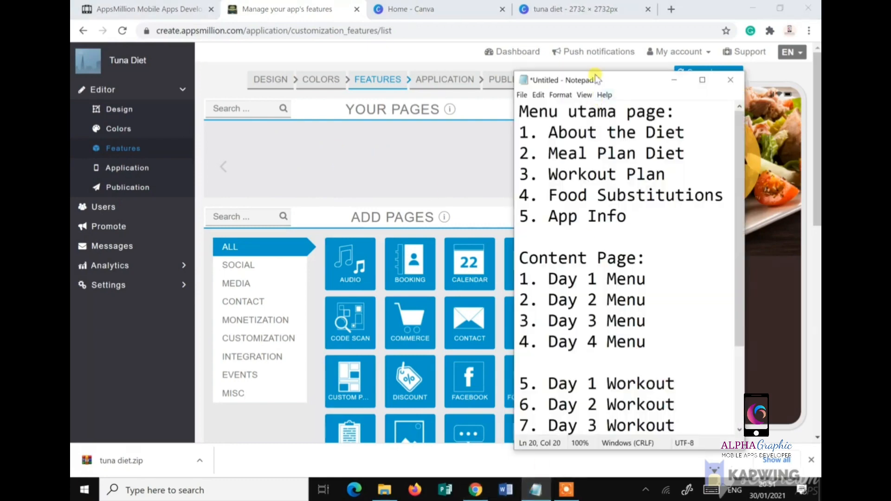
{"action": "left_click_drag", "start_coordinate": [595, 79], "coordinate": [654, 73]}
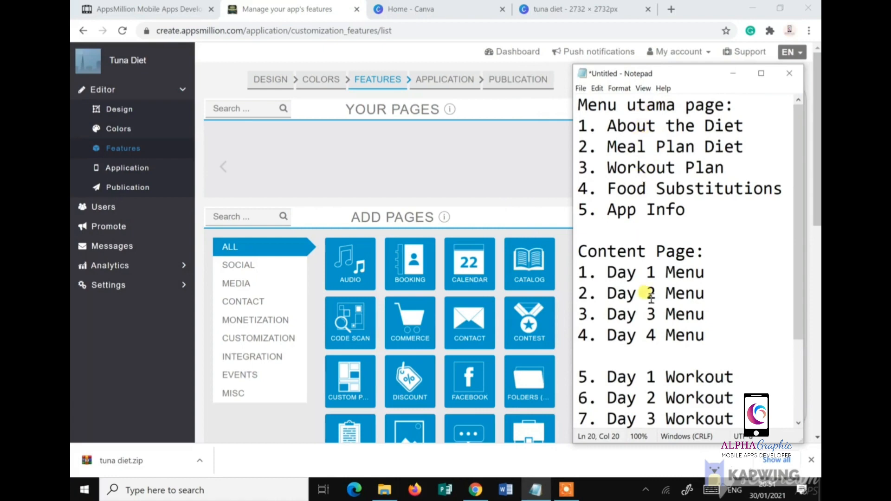
- Add a Custom Page to the app and bring the Notepad page list back in front of the browser
{"action": "scroll", "coordinate": [651, 298], "scroll_direction": "down", "scroll_amount": 2}
{"action": "scroll", "coordinate": [653, 320], "scroll_direction": "up", "scroll_amount": 2}
{"action": "scroll", "coordinate": [408, 280], "scroll_direction": "down", "scroll_amount": 4}
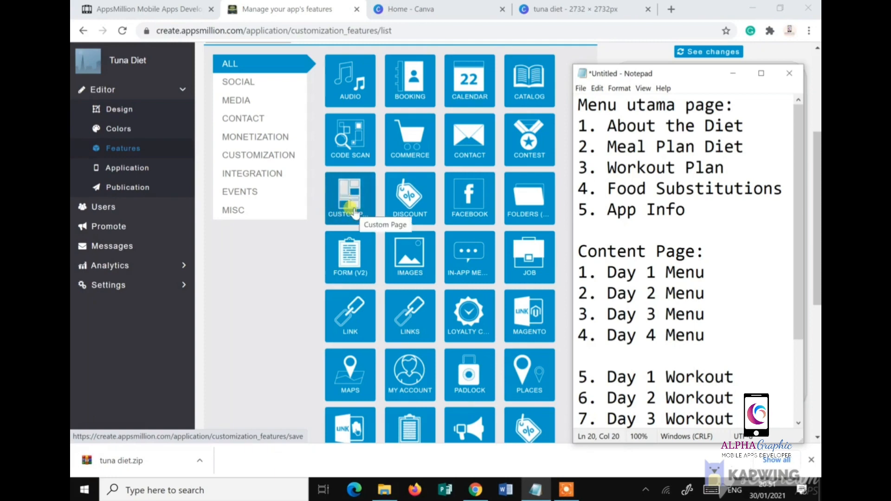
{"action": "left_click", "coordinate": [355, 213]}
{"action": "scroll", "coordinate": [355, 336], "scroll_direction": "up", "scroll_amount": 1}
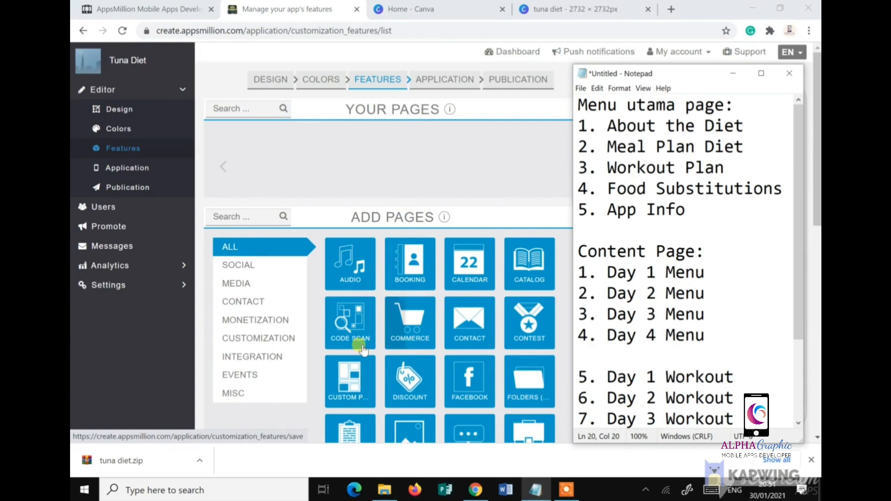
{"action": "left_click", "coordinate": [349, 382]}
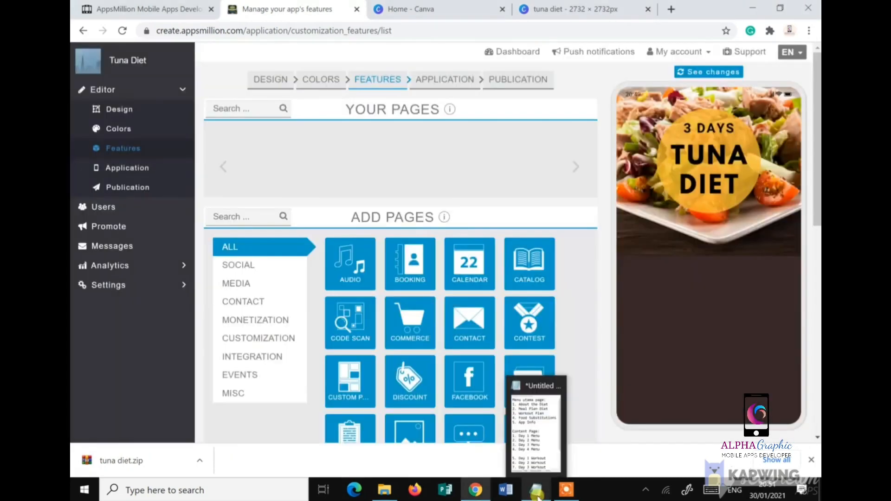
{"action": "left_click", "coordinate": [537, 491]}
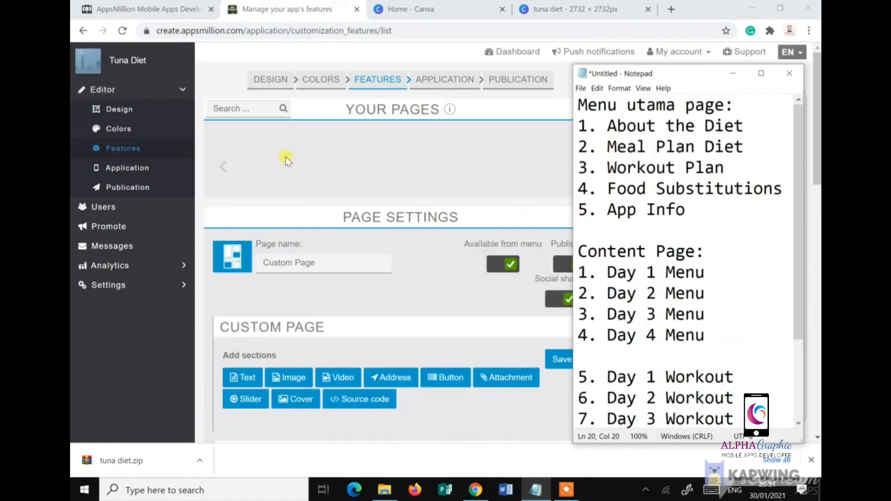
- Rename the new custom page to About the Diet and save it
{"action": "left_click", "coordinate": [328, 265]}
{"action": "left_click_drag", "start_coordinate": [329, 263], "coordinate": [268, 260]}
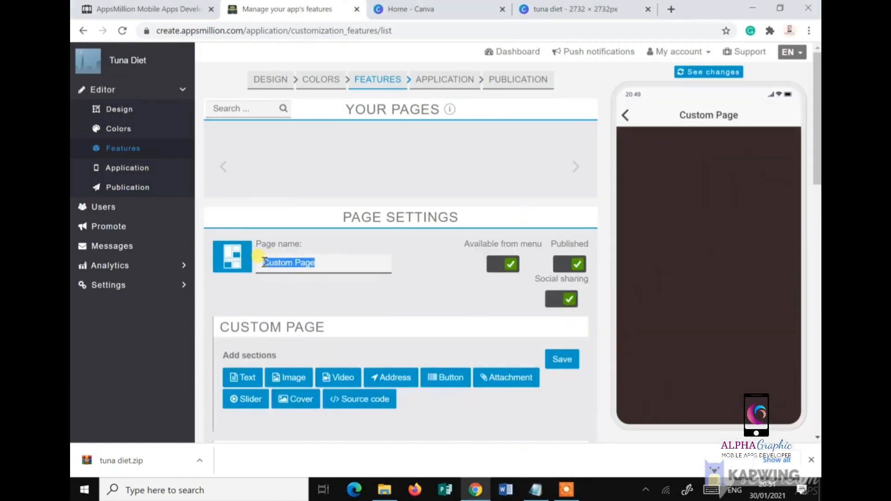
{"action": "type", "text": "About the Diet"}
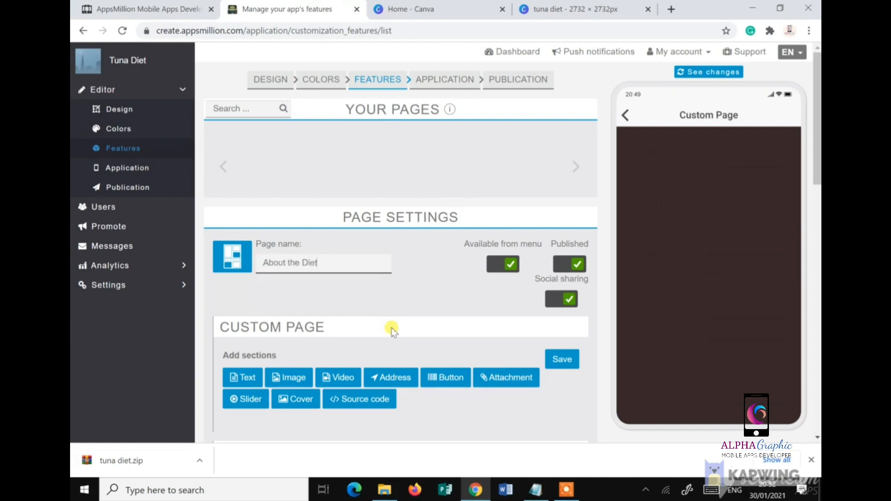
{"action": "left_click", "coordinate": [563, 360]}
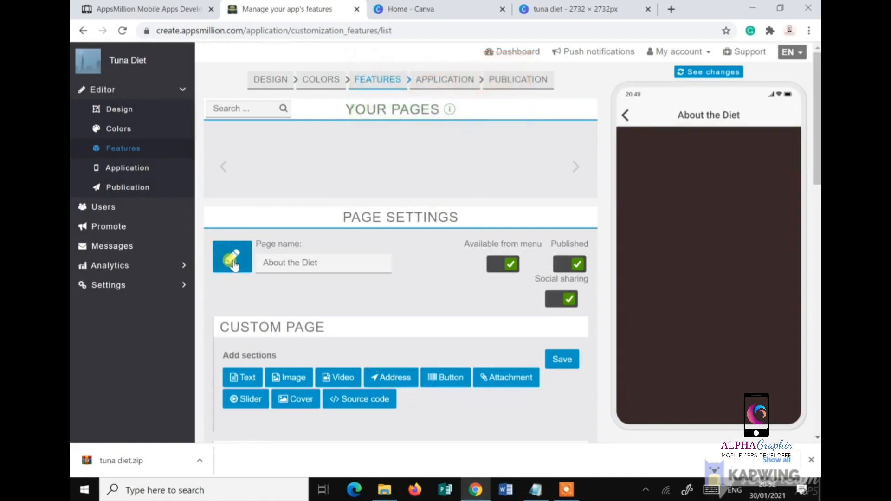
- Add a Cover section to the About the Diet page and browse for its image in the Desktop folder appsmillion backup app files
{"action": "scroll", "coordinate": [295, 371], "scroll_direction": "down", "scroll_amount": 2}
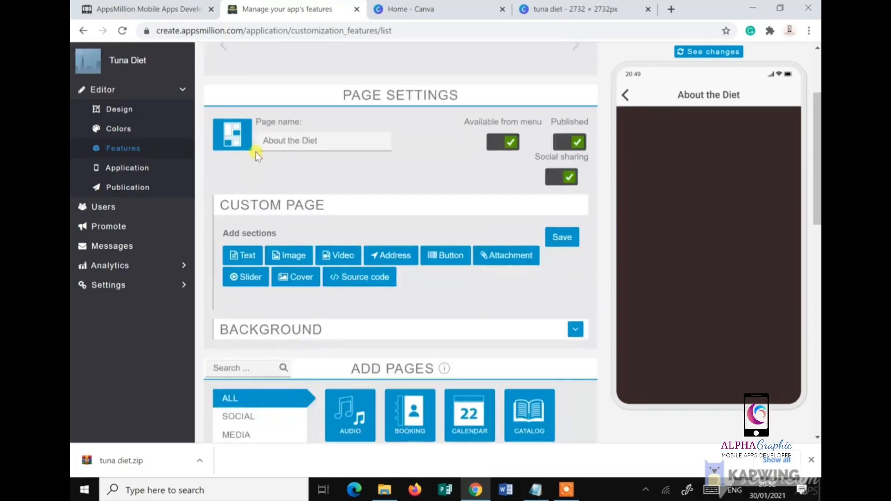
{"action": "left_click", "coordinate": [304, 278]}
{"action": "scroll", "coordinate": [272, 312], "scroll_direction": "down", "scroll_amount": 3}
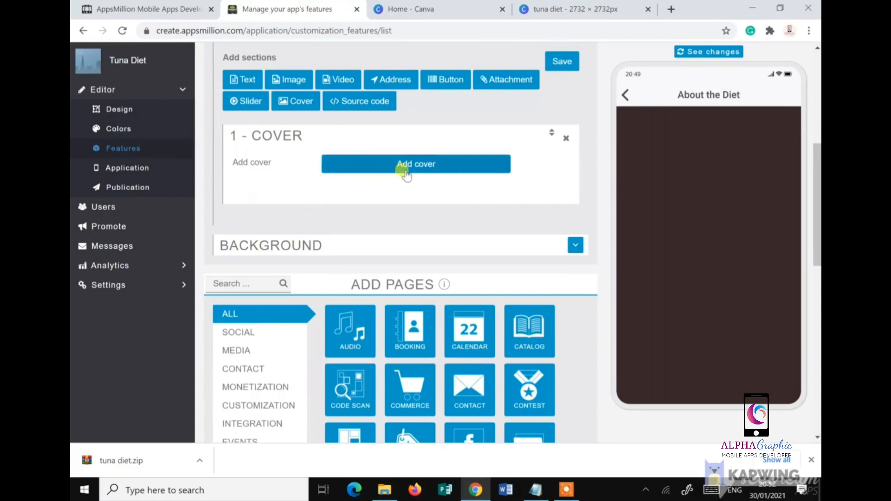
{"action": "left_click", "coordinate": [405, 170]}
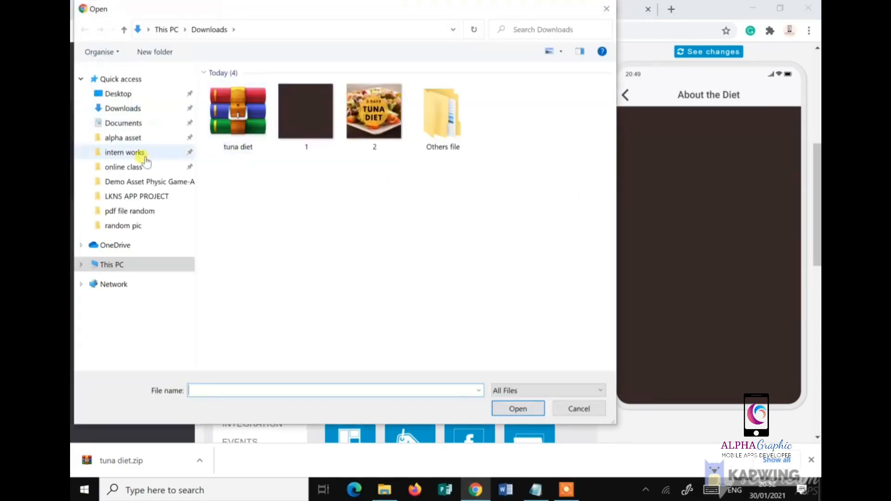
{"action": "left_click", "coordinate": [148, 95]}
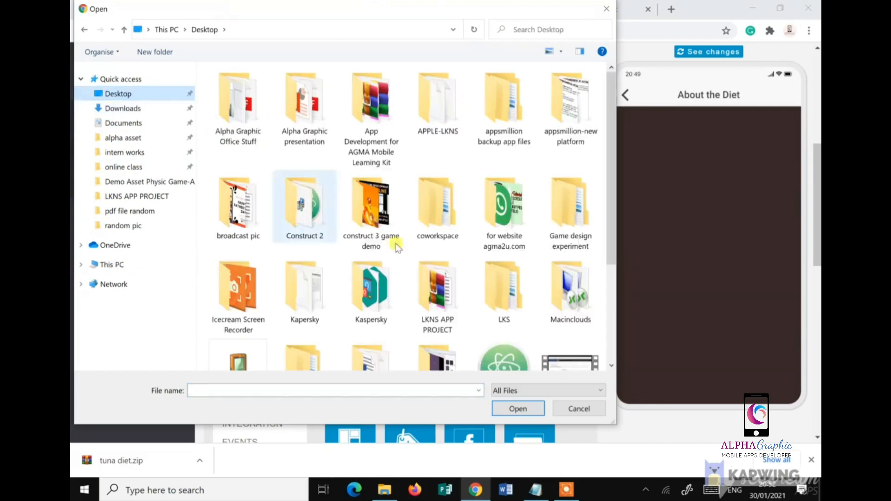
{"action": "scroll", "coordinate": [436, 265], "scroll_direction": "down", "scroll_amount": 3}
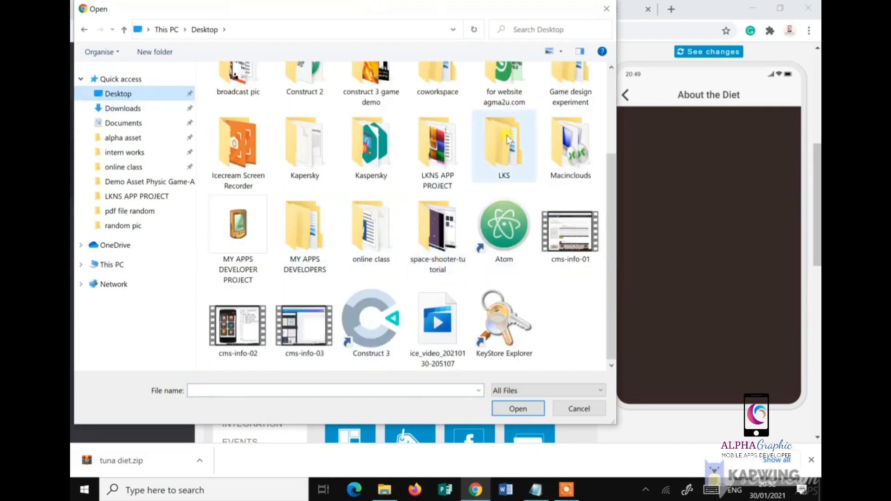
{"action": "scroll", "coordinate": [381, 190], "scroll_direction": "up", "scroll_amount": 3}
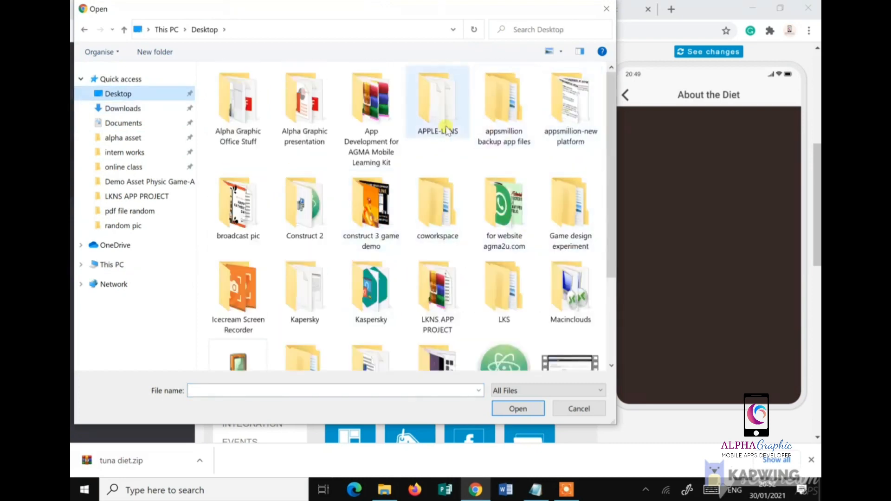
{"action": "left_click", "coordinate": [517, 117]}
{"action": "double_click", "coordinate": [516, 117]}
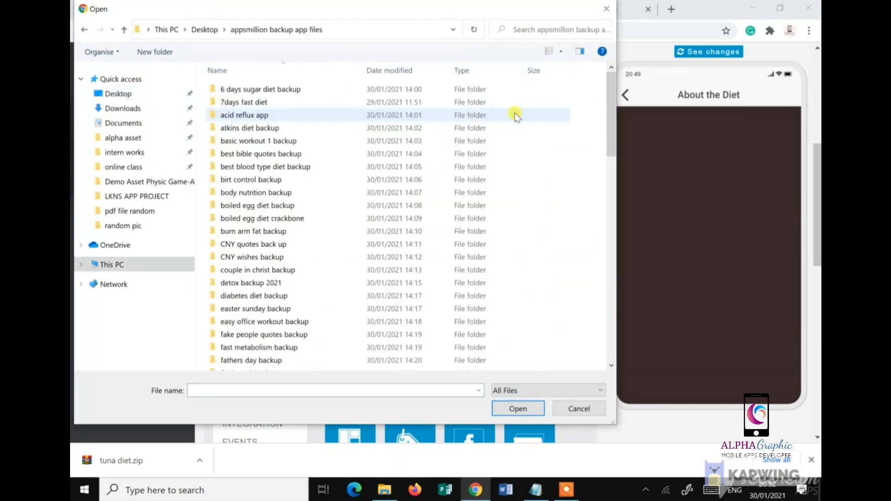
- Open the a-tunadiet folder inside tuna diet backup > tuna diet backup file and look through its images for a cover
{"action": "type", "text": "t"}
{"action": "left_click", "coordinate": [530, 30]}
{"action": "type", "text": "una"}
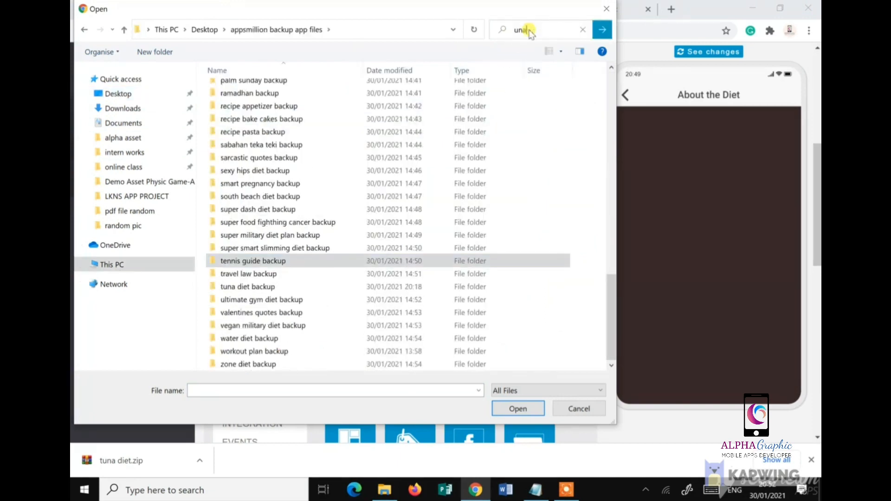
{"action": "double_click", "coordinate": [280, 287]}
{"action": "double_click", "coordinate": [306, 107]}
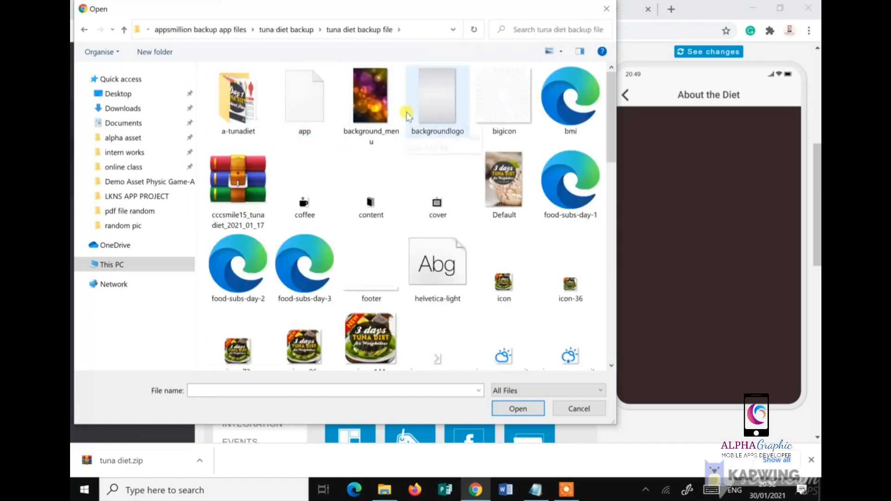
{"action": "double_click", "coordinate": [238, 99]}
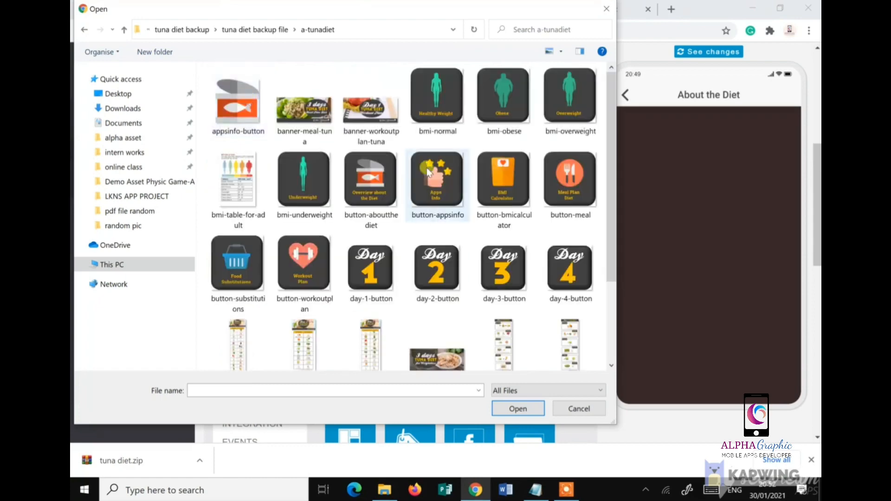
{"action": "scroll", "coordinate": [435, 176], "scroll_direction": "down", "scroll_amount": 2}
{"action": "scroll", "coordinate": [436, 176], "scroll_direction": "up", "scroll_amount": 2}
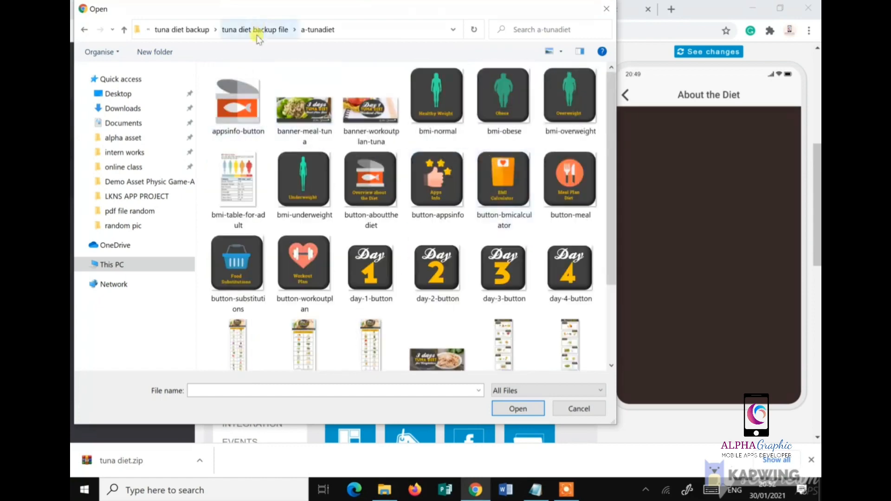
{"action": "scroll", "coordinate": [485, 234], "scroll_direction": "down", "scroll_amount": 2}
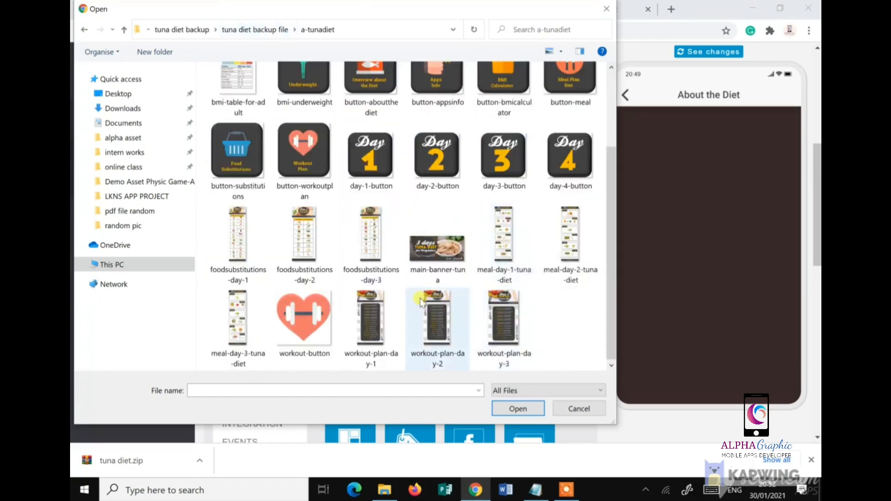
{"action": "scroll", "coordinate": [421, 302], "scroll_direction": "up", "scroll_amount": 2}
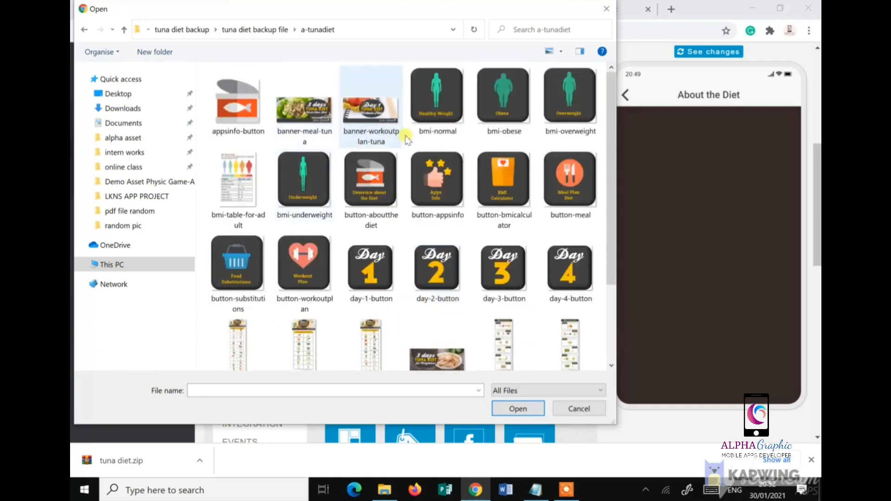
- Go back to the tuna diet backup file folder and show its files in details view
{"action": "left_click", "coordinate": [125, 30]}
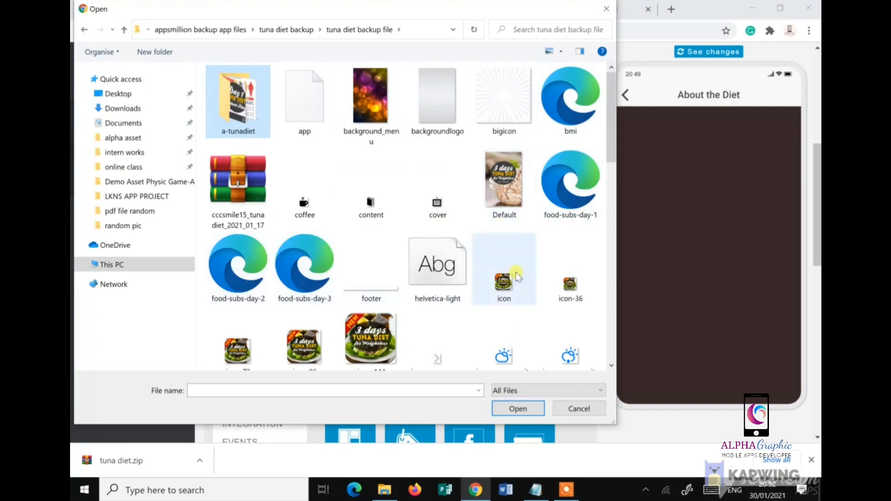
{"action": "left_click", "coordinate": [560, 52]}
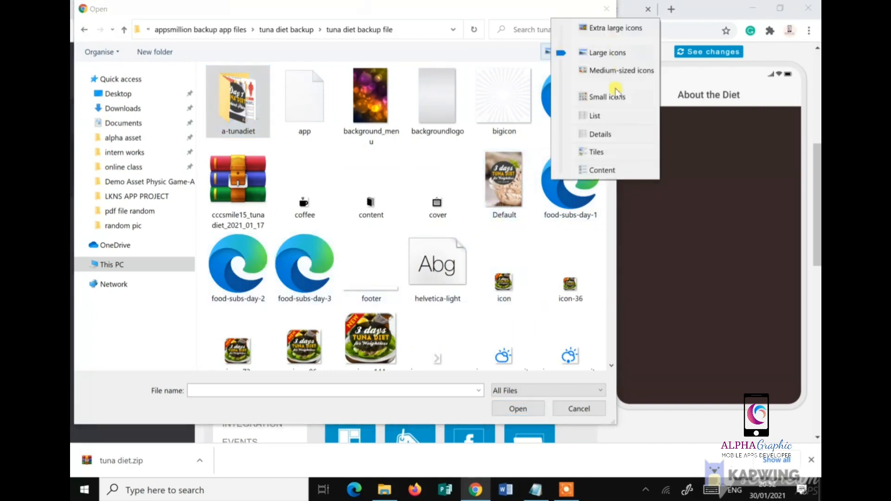
{"action": "left_click", "coordinate": [598, 115]}
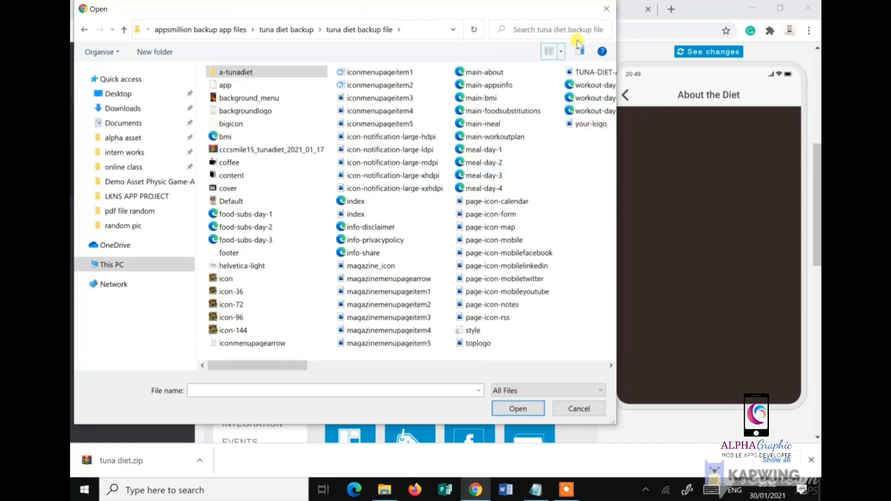
{"action": "left_click", "coordinate": [560, 52]}
{"action": "left_click", "coordinate": [597, 117]}
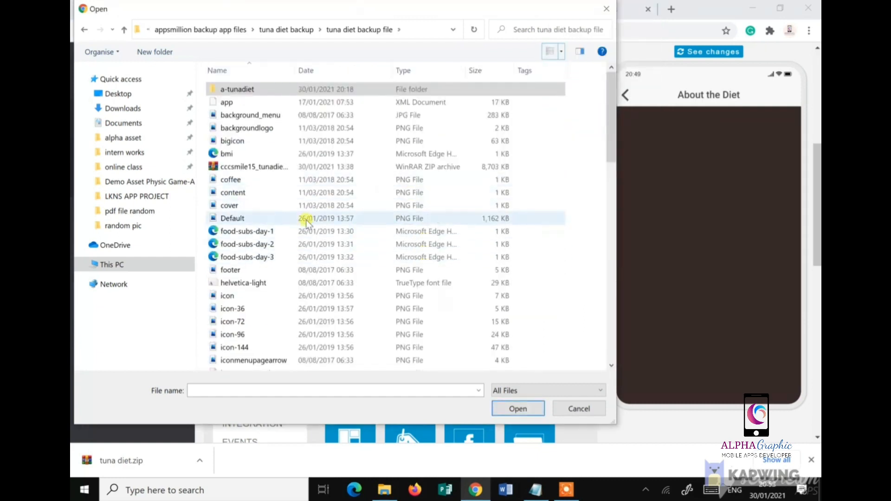
- Find the main-about file in the backup folder and try to open it
{"action": "scroll", "coordinate": [253, 234], "scroll_direction": "down", "scroll_amount": 2}
{"action": "scroll", "coordinate": [268, 285], "scroll_direction": "down", "scroll_amount": 7}
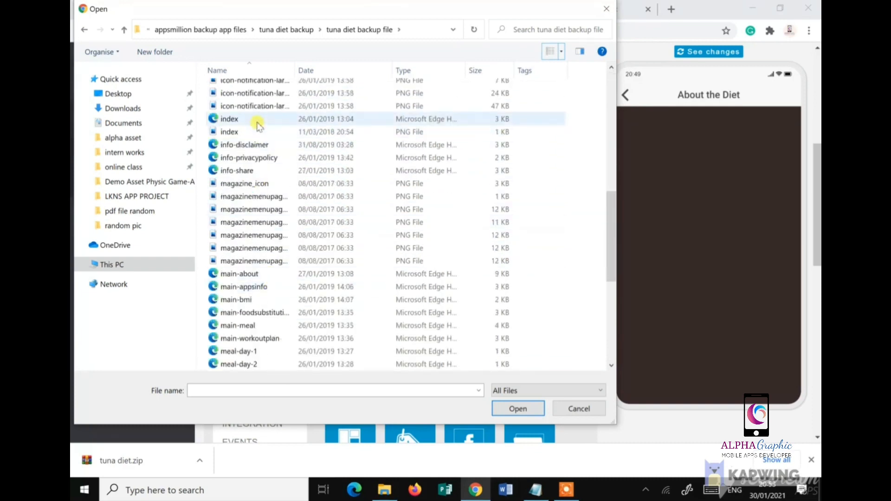
{"action": "scroll", "coordinate": [278, 313], "scroll_direction": "down", "scroll_amount": 1}
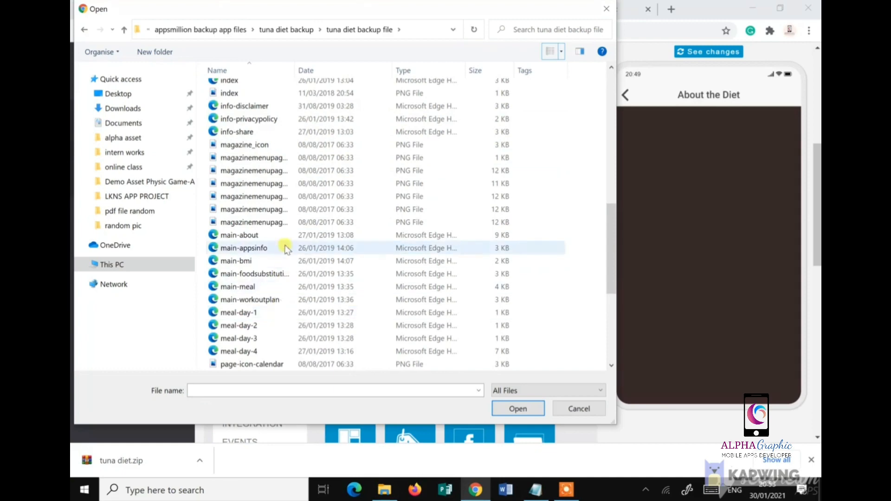
{"action": "left_click", "coordinate": [254, 237]}
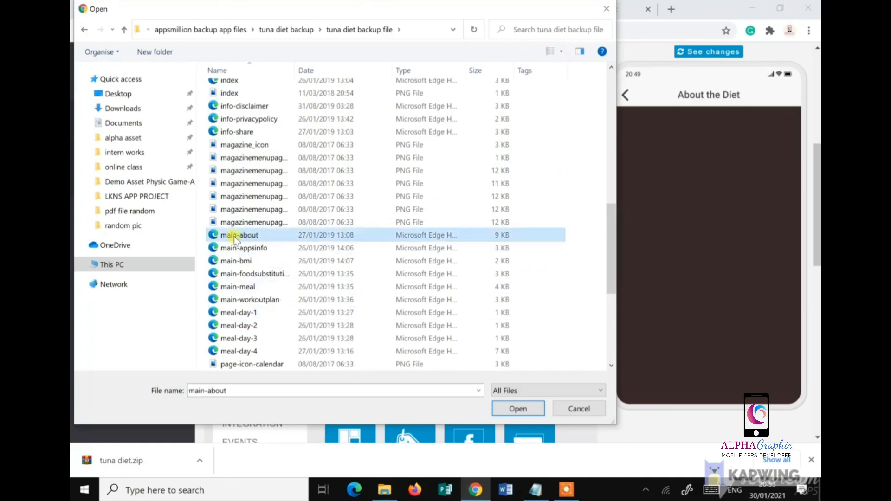
{"action": "double_click", "coordinate": [235, 237]}
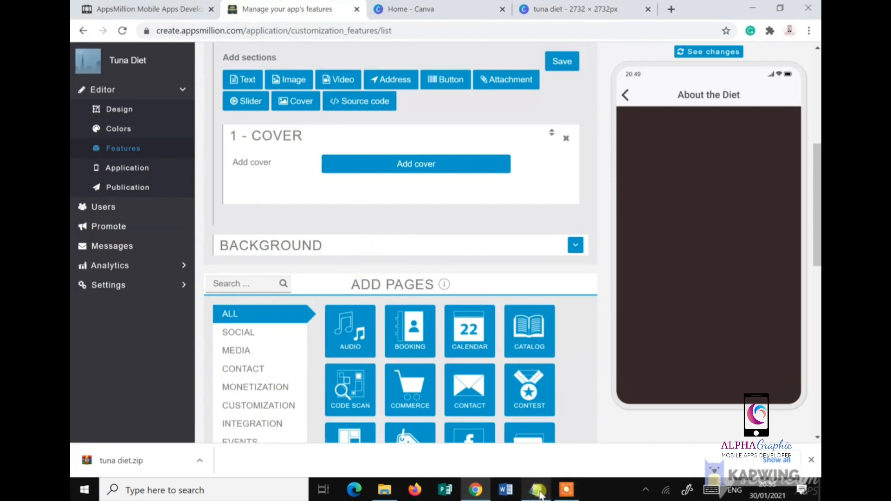
- Remove the empty Cover section from the About the Diet page
{"action": "mouse_move", "coordinate": [393, 498]}
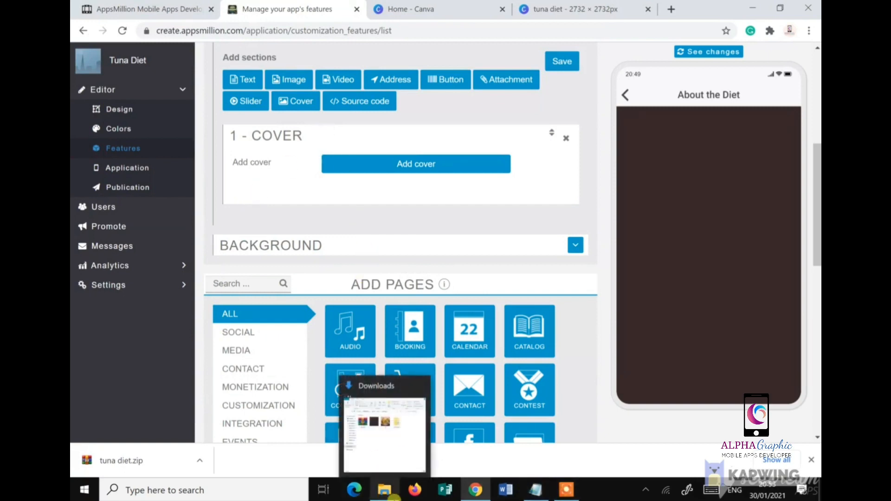
{"action": "scroll", "coordinate": [389, 190], "scroll_direction": "up", "scroll_amount": 4}
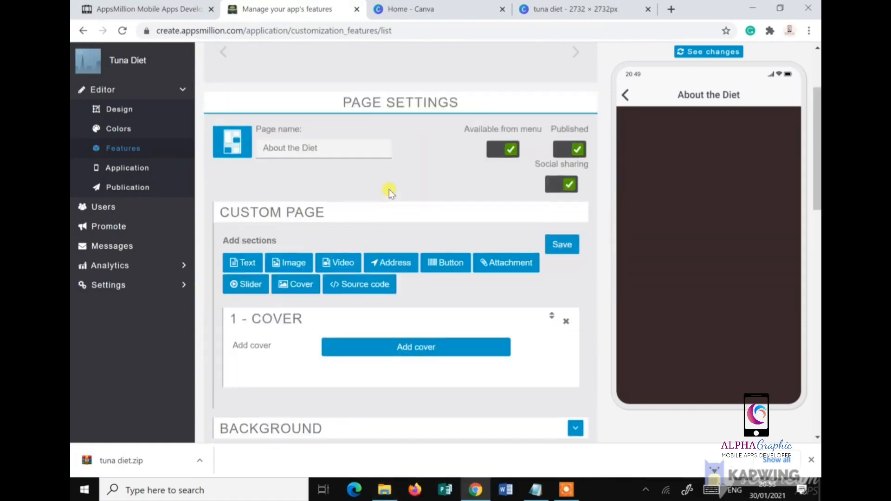
{"action": "scroll", "coordinate": [389, 191], "scroll_direction": "down", "scroll_amount": 1}
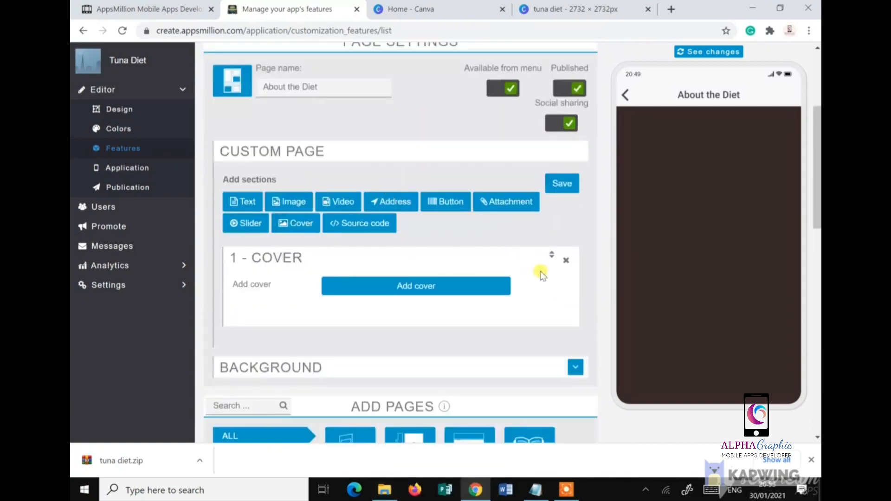
{"action": "left_click", "coordinate": [565, 262]}
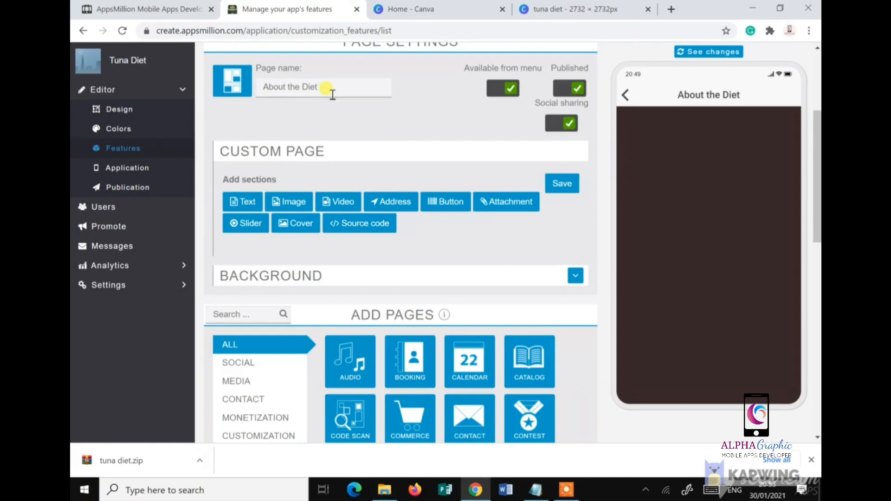
{"action": "left_click", "coordinate": [241, 205]}
{"action": "scroll", "coordinate": [241, 209], "scroll_direction": "down", "scroll_amount": 3}
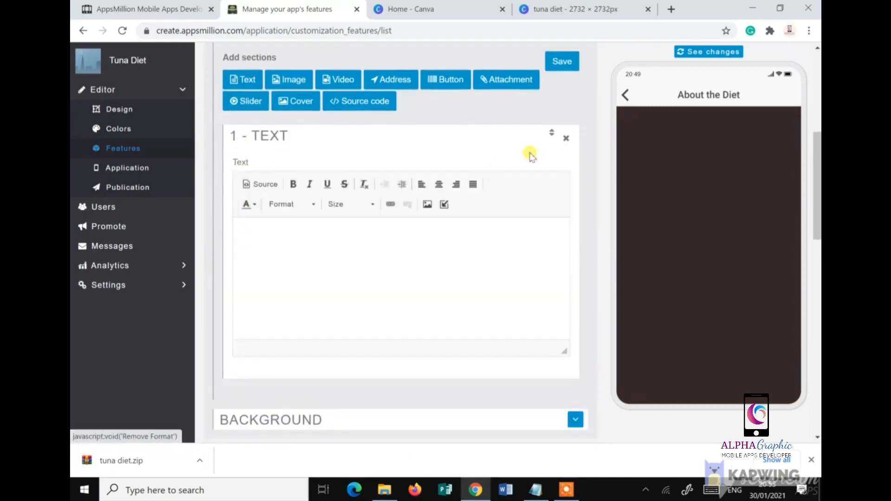
{"action": "left_click", "coordinate": [565, 138]}
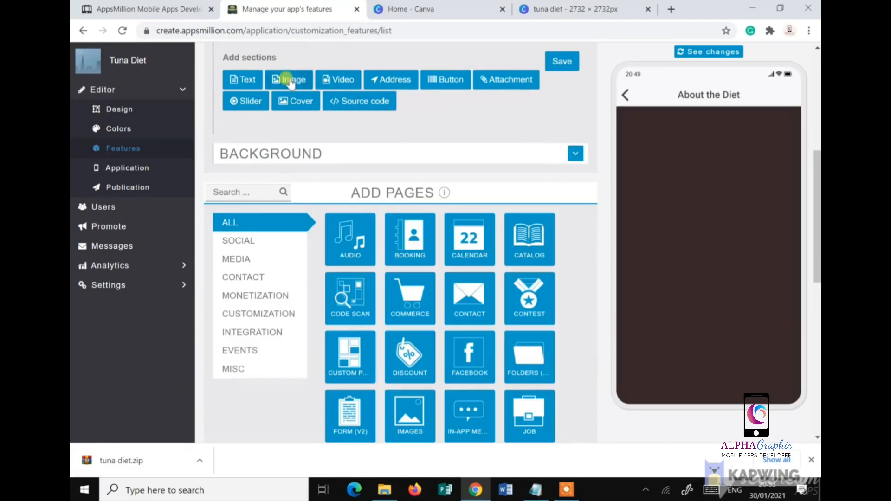
- Add a Cover section with the banner-meal-tuna image from the a-tunadiet folder and save the About the Diet page
{"action": "left_click", "coordinate": [301, 101]}
{"action": "left_click", "coordinate": [358, 163]}
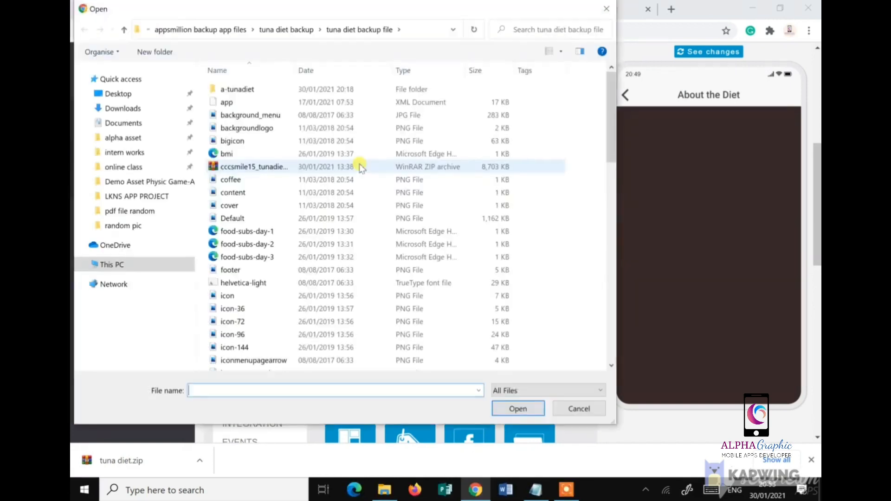
{"action": "double_click", "coordinate": [226, 88]}
{"action": "left_click", "coordinate": [306, 112]}
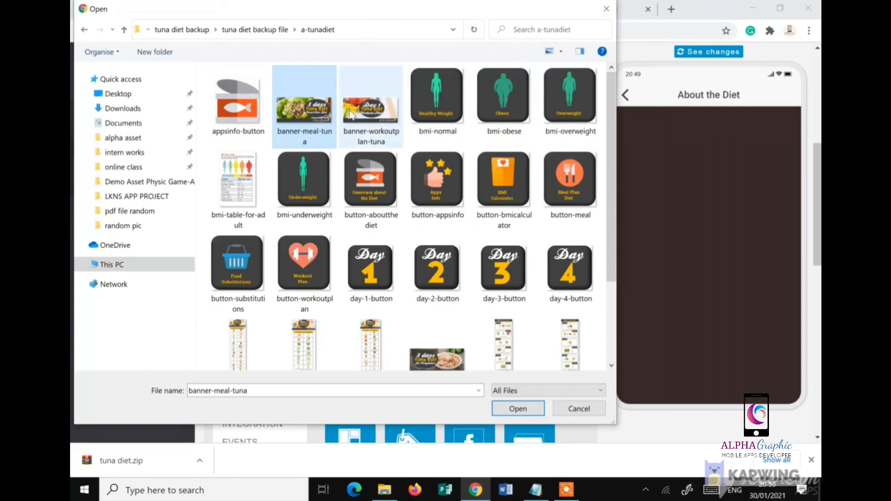
{"action": "left_click", "coordinate": [529, 409]}
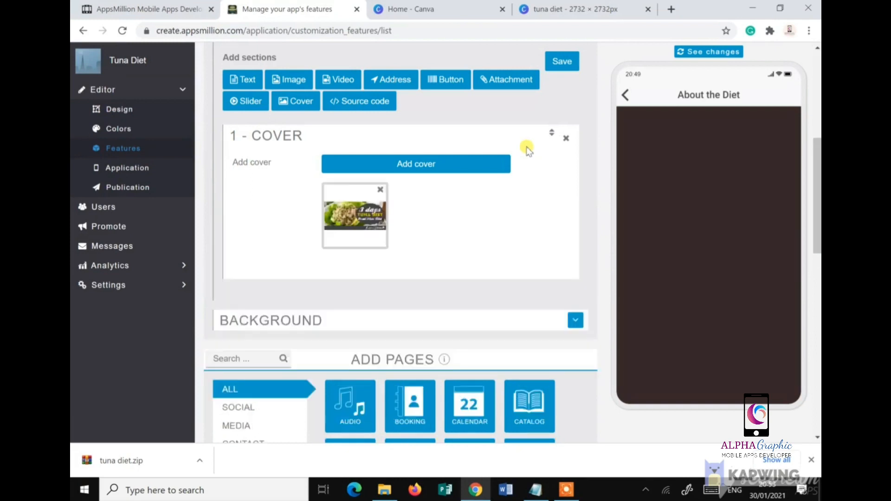
{"action": "left_click", "coordinate": [562, 60]}
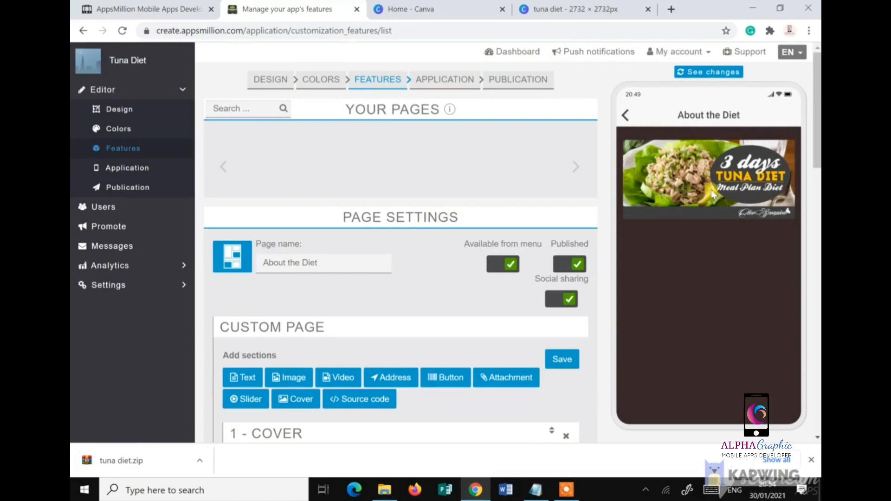
{"action": "scroll", "coordinate": [344, 228], "scroll_direction": "down", "scroll_amount": 6}
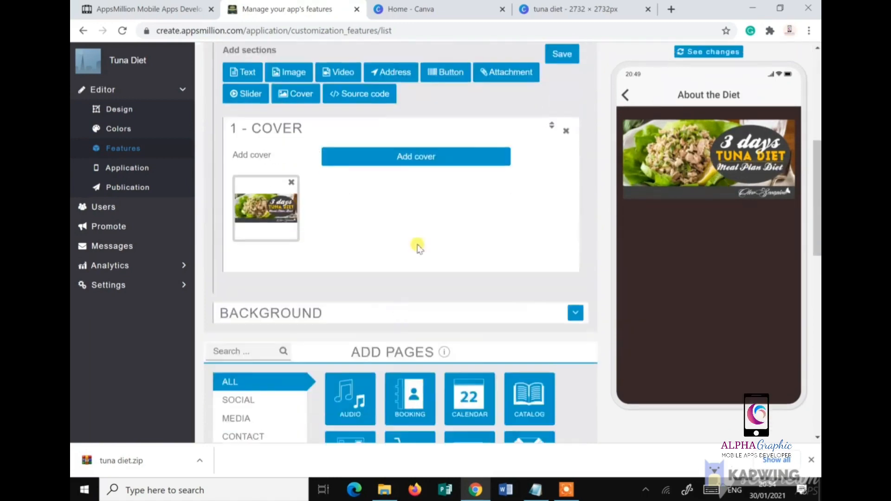
- Replace the cover image with main-banner-tuna from the a-tunadiet folder and save the About the Diet page
{"action": "left_click", "coordinate": [456, 156]}
{"action": "scroll", "coordinate": [378, 195], "scroll_direction": "down", "scroll_amount": 2}
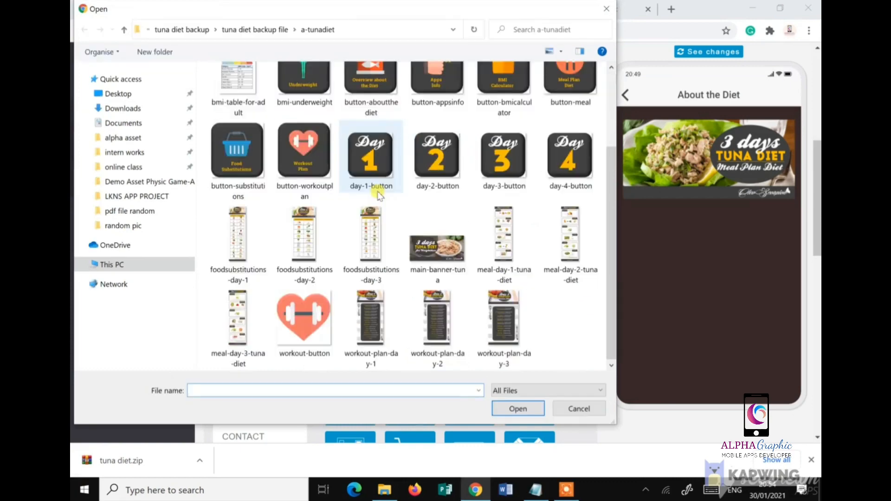
{"action": "left_click", "coordinate": [418, 239]}
{"action": "left_click", "coordinate": [502, 415]}
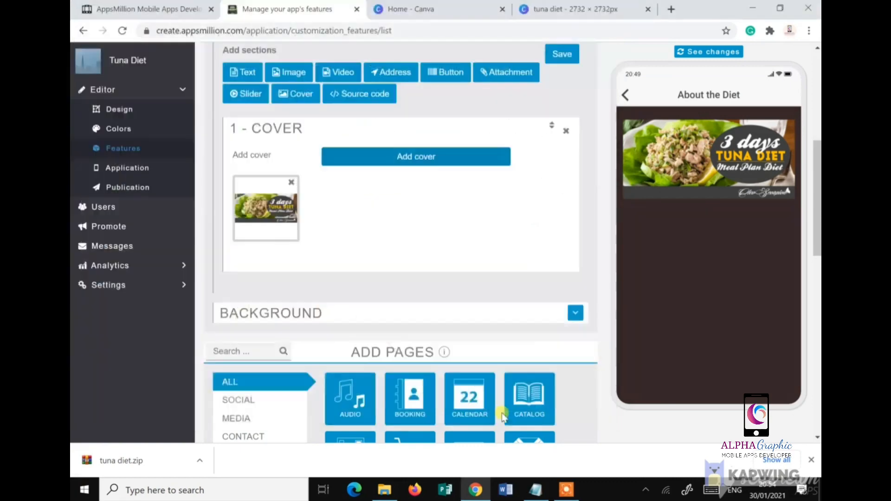
{"action": "left_click", "coordinate": [549, 60]}
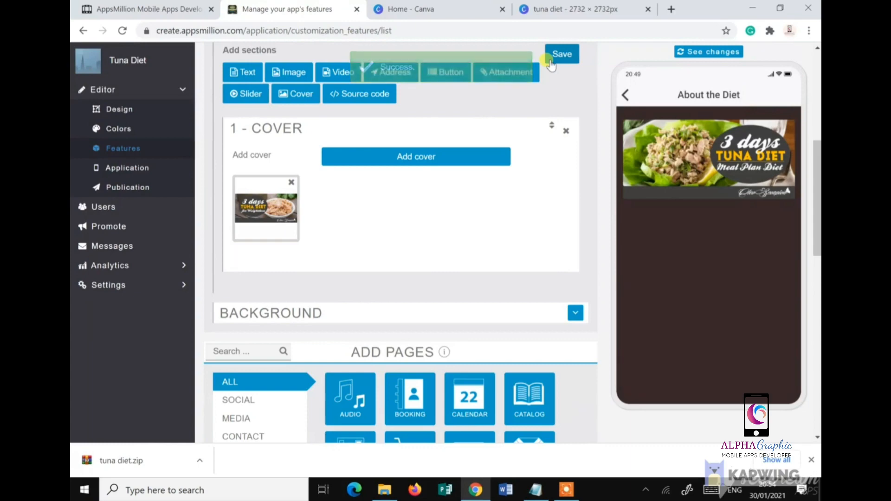
- Add a Text section below the cover on the About the Diet page
{"action": "scroll", "coordinate": [548, 134], "scroll_direction": "up", "scroll_amount": 3}
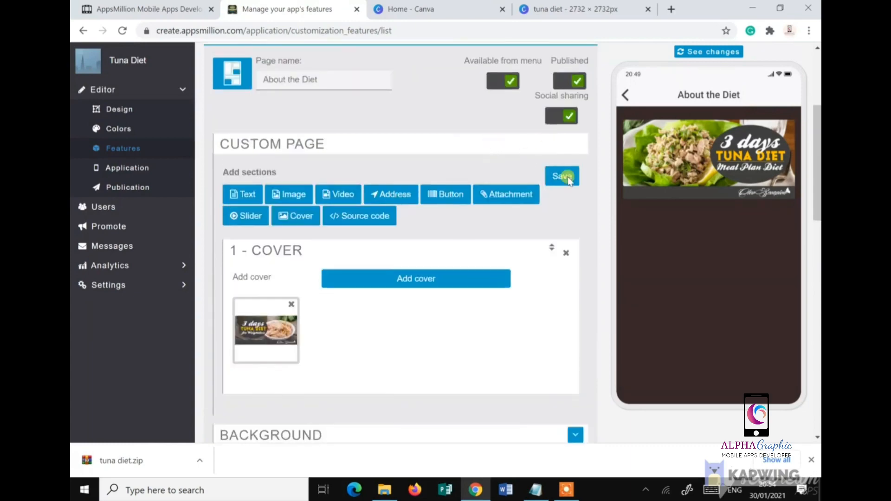
{"action": "scroll", "coordinate": [569, 181], "scroll_direction": "up", "scroll_amount": 3}
{"action": "scroll", "coordinate": [565, 179], "scroll_direction": "down", "scroll_amount": 3}
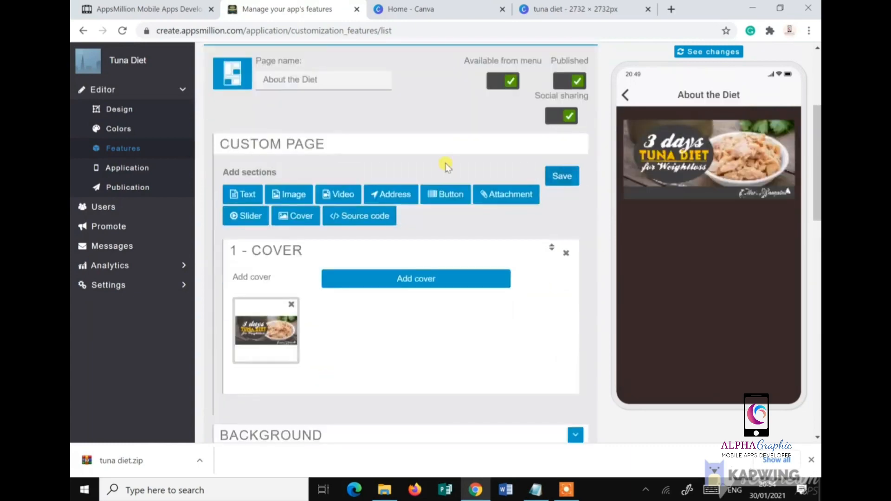
{"action": "left_click", "coordinate": [250, 197]}
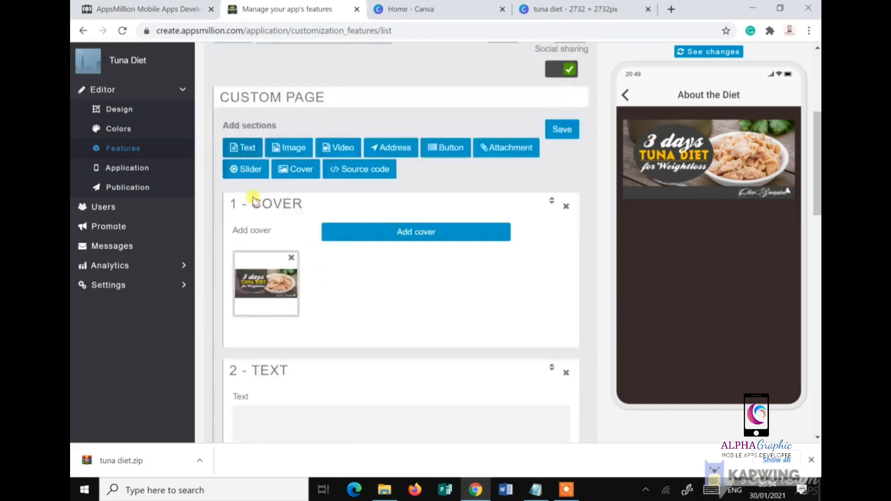
- Switch to File Explorer and open the appsmillion backup app files folder on the Desktop
{"action": "right_click", "coordinate": [385, 495]}
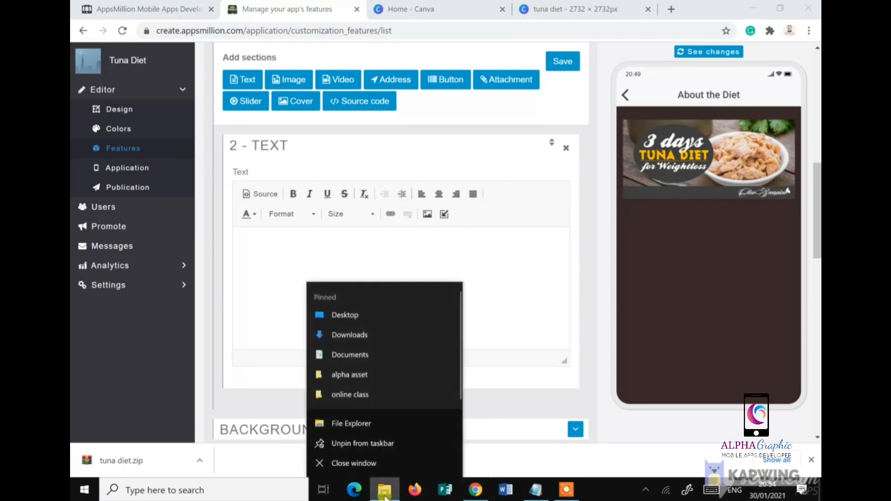
{"action": "left_click", "coordinate": [377, 320]}
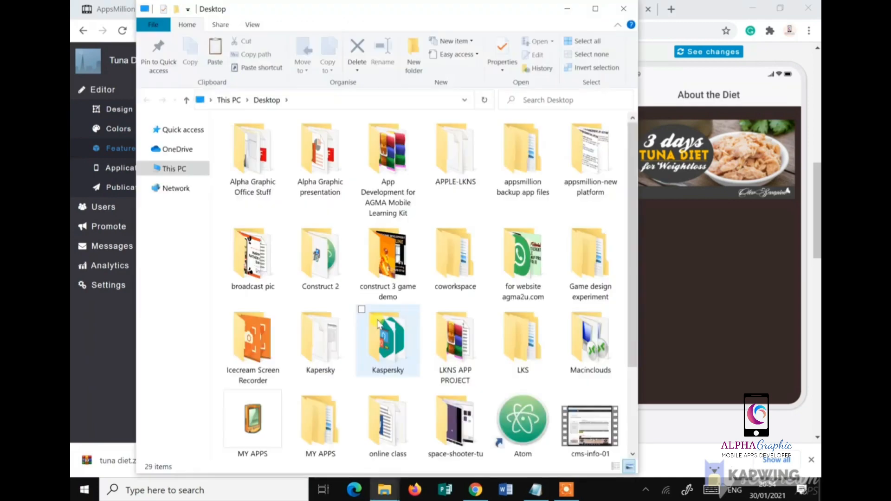
{"action": "double_click", "coordinate": [532, 172]}
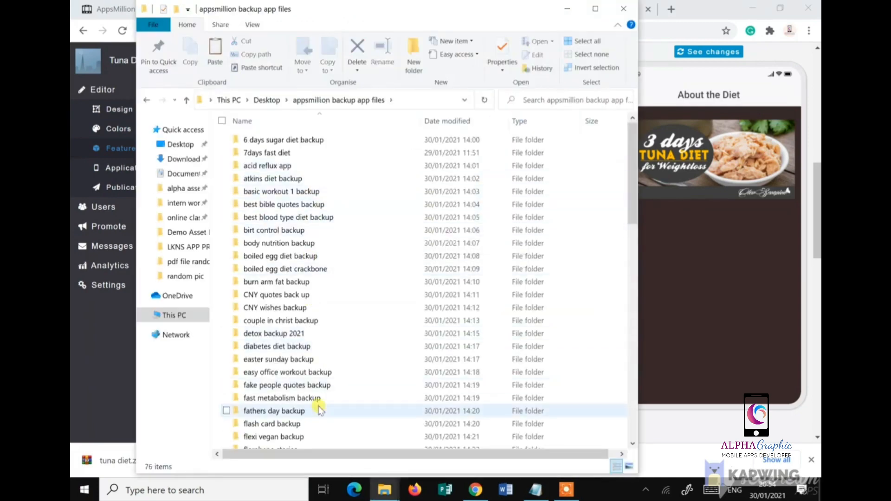
- Search the backup folder for "tuna" and open the tuna diet backup file folder inside tuna diet backup
{"action": "scroll", "coordinate": [315, 408], "scroll_direction": "down", "scroll_amount": 9}
{"action": "scroll", "coordinate": [318, 408], "scroll_direction": "down", "scroll_amount": 3}
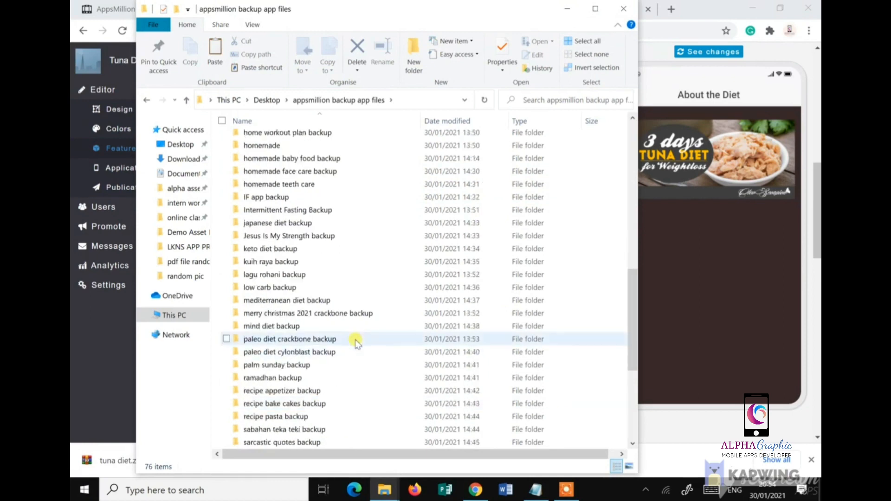
{"action": "left_click", "coordinate": [577, 100]}
{"action": "type", "text": "tuna"}
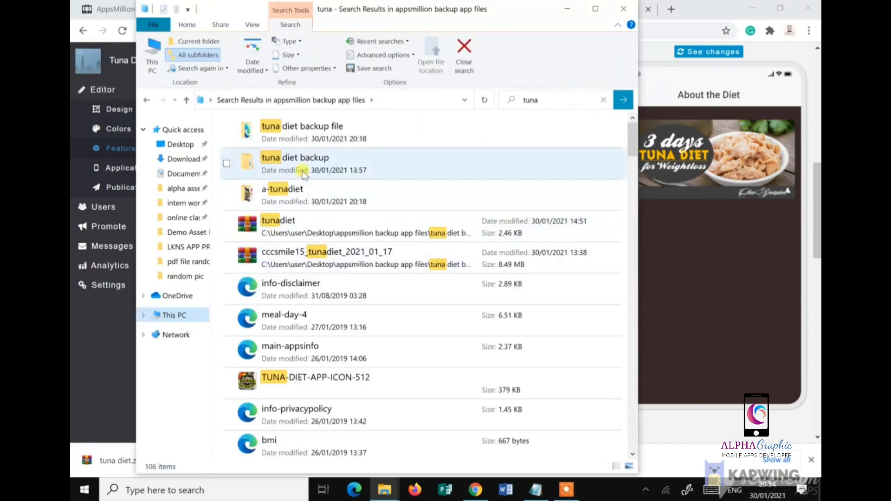
{"action": "left_click", "coordinate": [333, 163]}
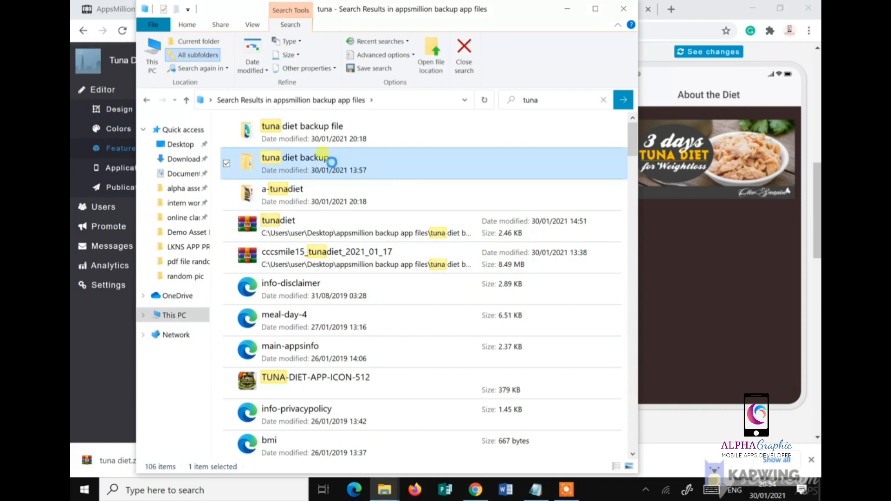
{"action": "double_click", "coordinate": [331, 161]}
{"action": "double_click", "coordinate": [288, 153]}
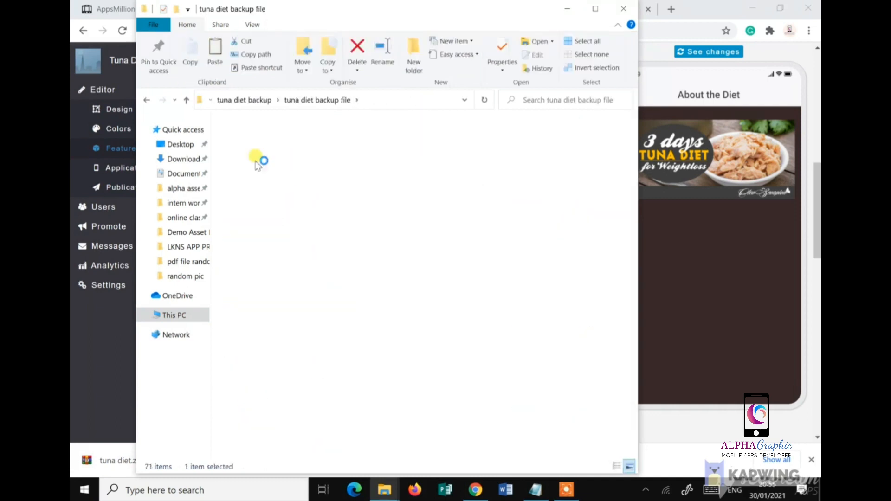
{"action": "left_click", "coordinate": [186, 100]}
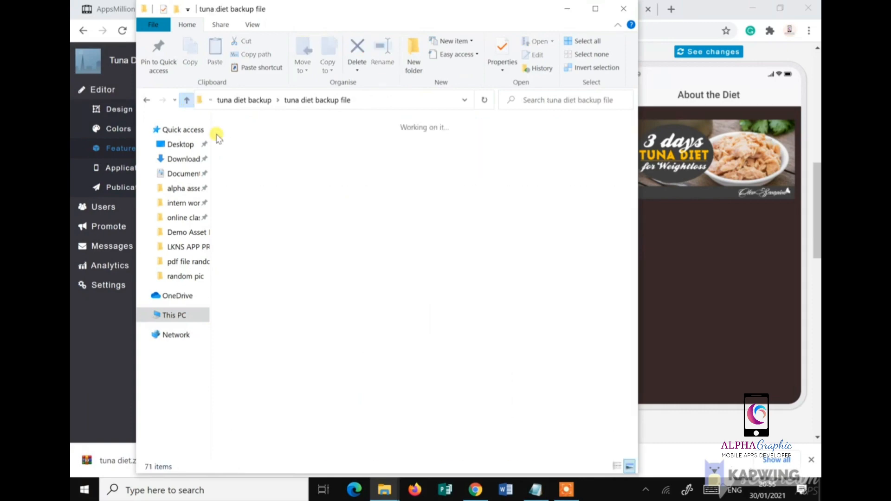
- Find the main-about file in the tuna diet backup file folder and open it in the browser
{"action": "scroll", "coordinate": [464, 306], "scroll_direction": "down", "scroll_amount": 5}
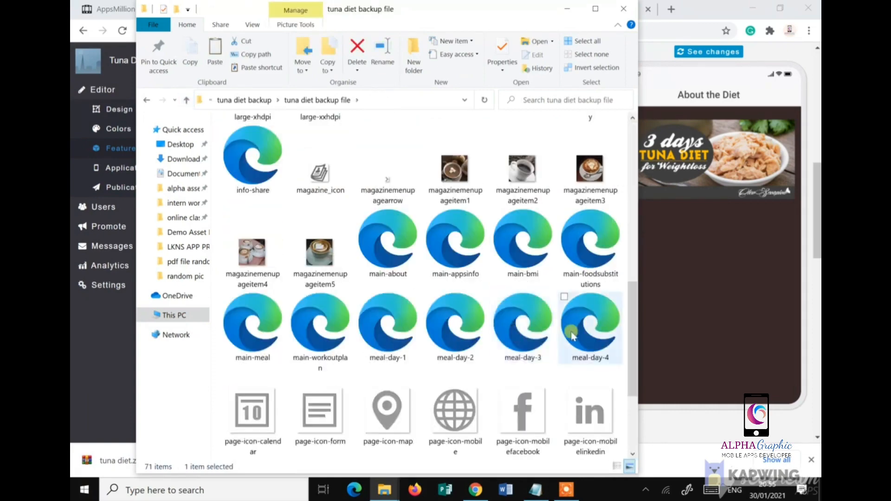
{"action": "left_click", "coordinate": [391, 250]}
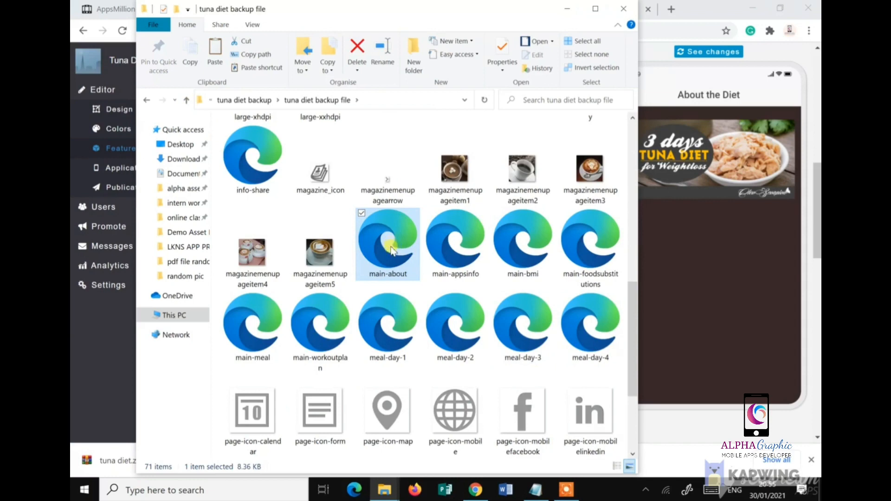
{"action": "double_click", "coordinate": [391, 251]}
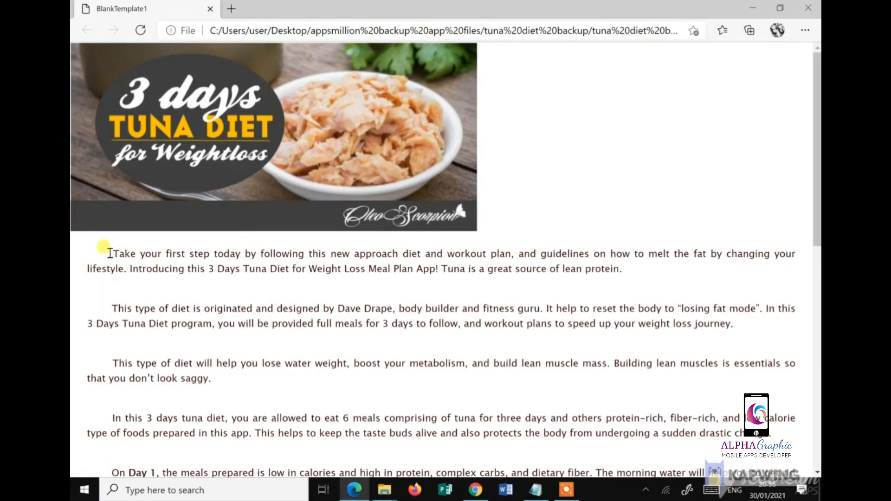
- Copy all the text below the banner, from "Take your first step today" to the end of the page
{"action": "left_click_drag", "start_coordinate": [110, 253], "coordinate": [613, 441]}
{"action": "scroll", "coordinate": [599, 365], "scroll_direction": "down", "scroll_amount": 5}
{"action": "scroll", "coordinate": [601, 366], "scroll_direction": "down", "scroll_amount": 4}
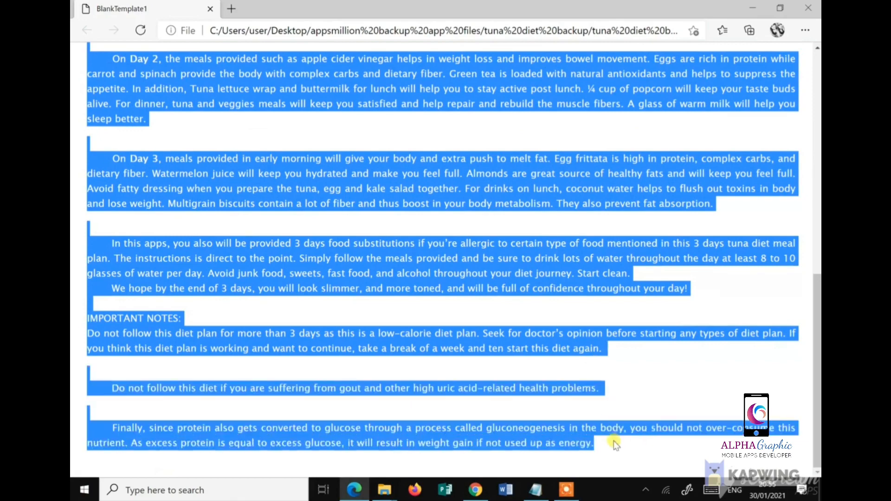
{"action": "right_click", "coordinate": [487, 268]}
{"action": "left_click", "coordinate": [502, 275]}
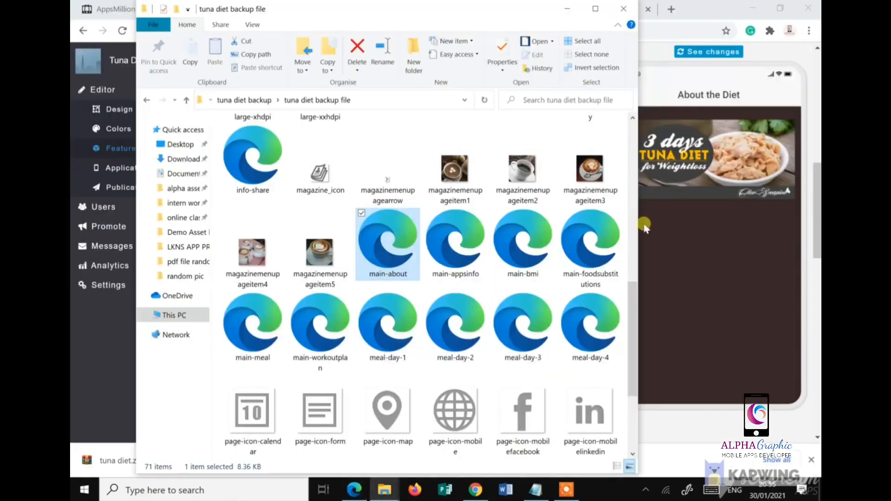
- Paste the copied diet overview into the Text section of the About the Diet page and save the page
{"action": "left_click", "coordinate": [686, 293]}
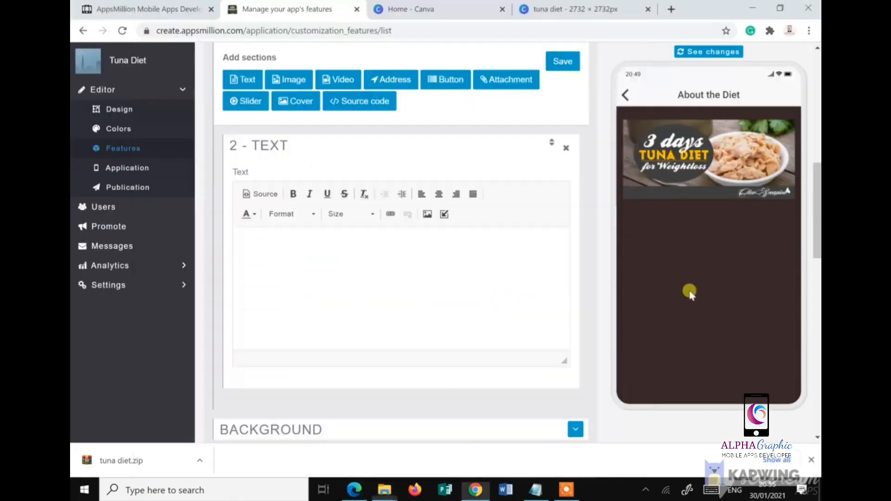
{"action": "right_click", "coordinate": [305, 244]}
{"action": "left_click", "coordinate": [320, 253]}
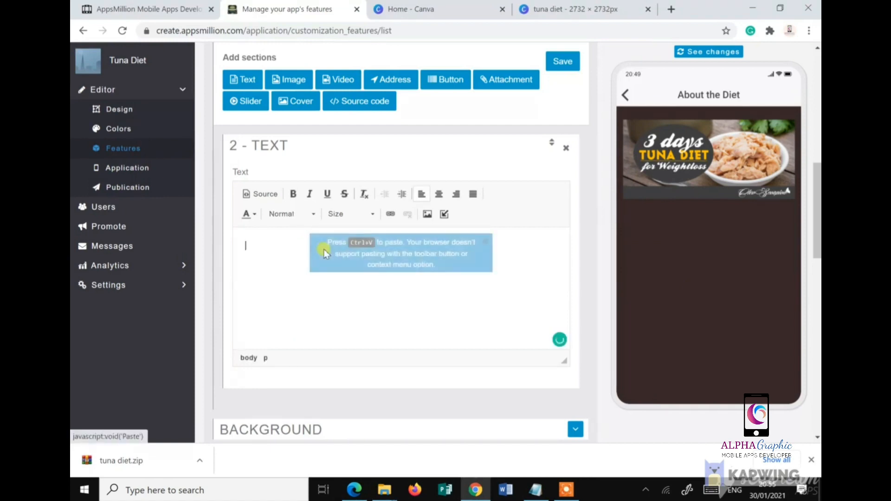
{"action": "key", "text": "ctrl+v"}
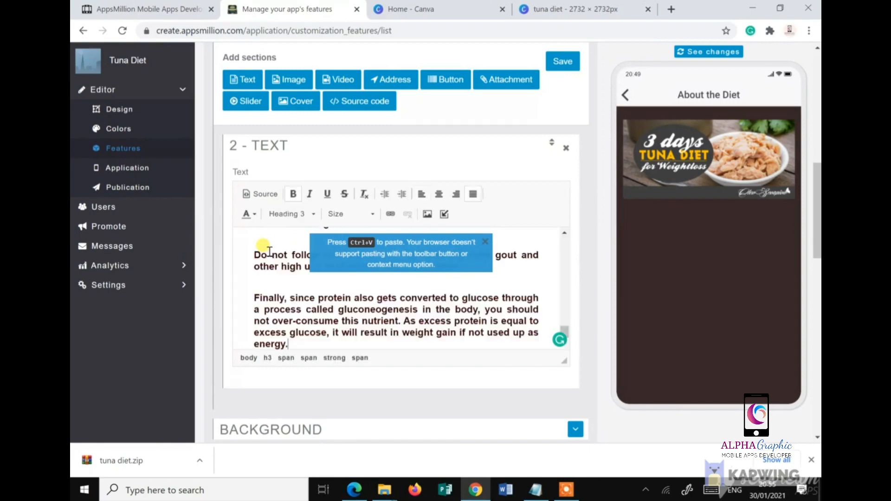
{"action": "scroll", "coordinate": [325, 285], "scroll_direction": "up", "scroll_amount": 3}
{"action": "scroll", "coordinate": [338, 280], "scroll_direction": "down", "scroll_amount": 4}
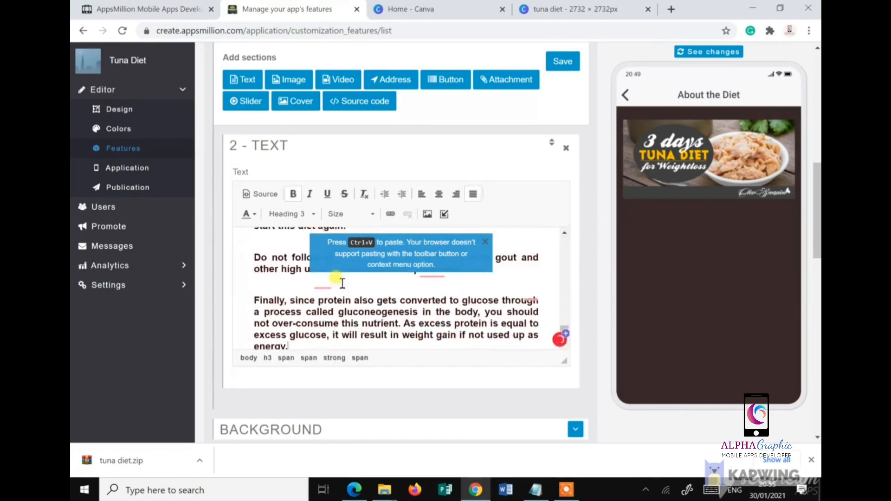
{"action": "scroll", "coordinate": [399, 279], "scroll_direction": "down", "scroll_amount": 6}
{"action": "left_click", "coordinate": [561, 62]}
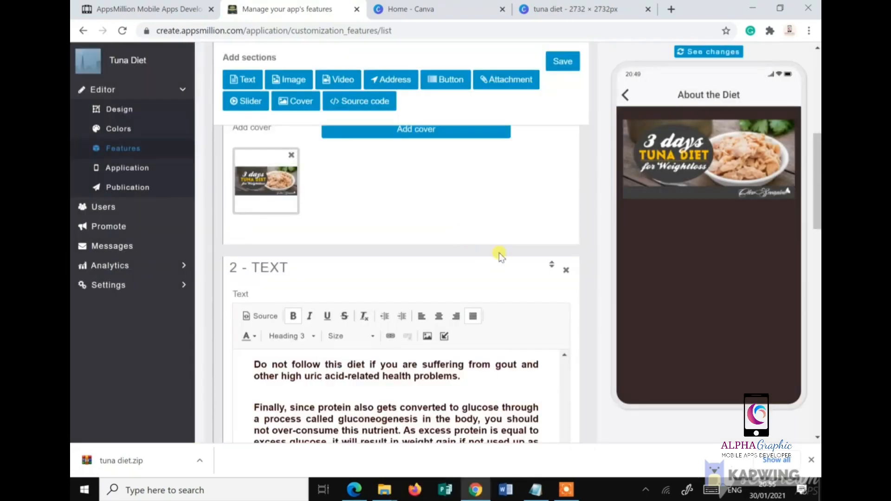
{"action": "scroll", "coordinate": [528, 242], "scroll_direction": "down", "scroll_amount": 5}
{"action": "scroll", "coordinate": [527, 238], "scroll_direction": "up", "scroll_amount": 4}
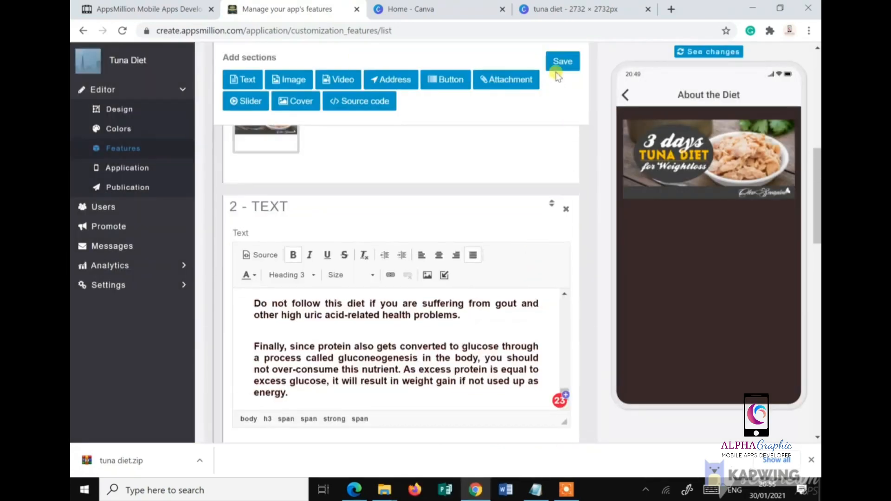
{"action": "left_click", "coordinate": [563, 68]}
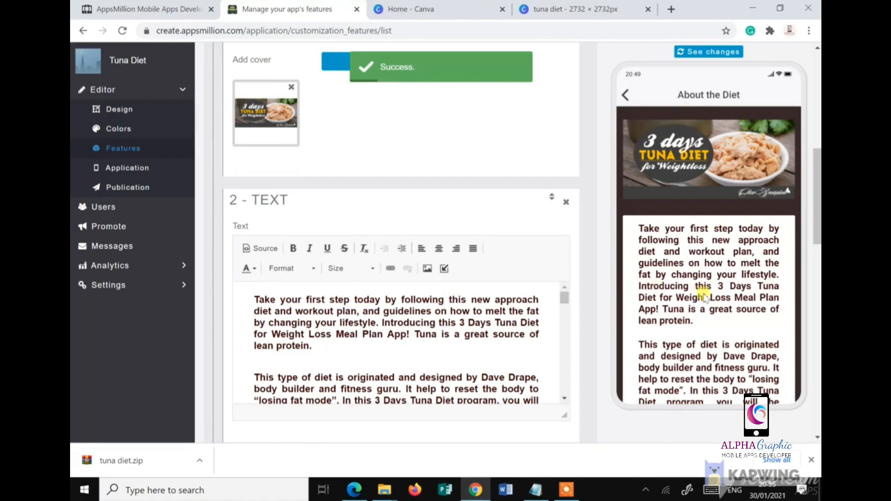
- Upload the button-aboutthediet image from the a-tunadiet folder as a new icon for the About the Diet page
{"action": "scroll", "coordinate": [710, 316], "scroll_direction": "down", "scroll_amount": 10}
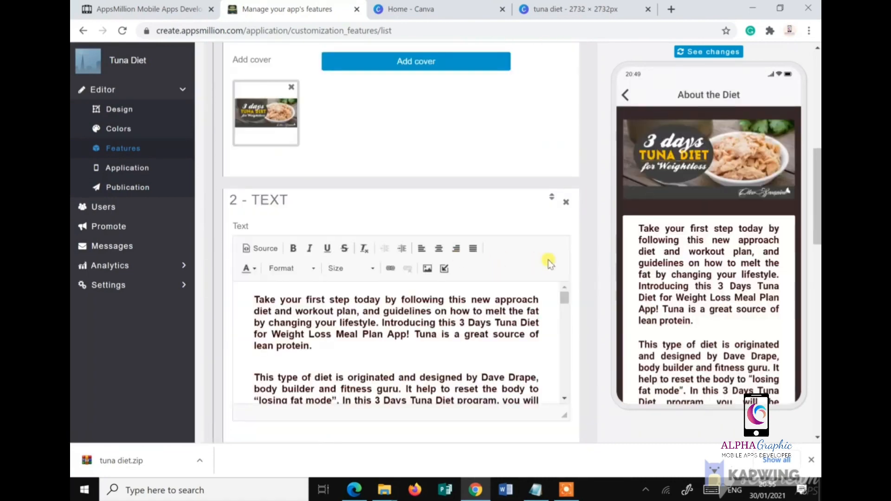
{"action": "scroll", "coordinate": [665, 334], "scroll_direction": "down", "scroll_amount": 15}
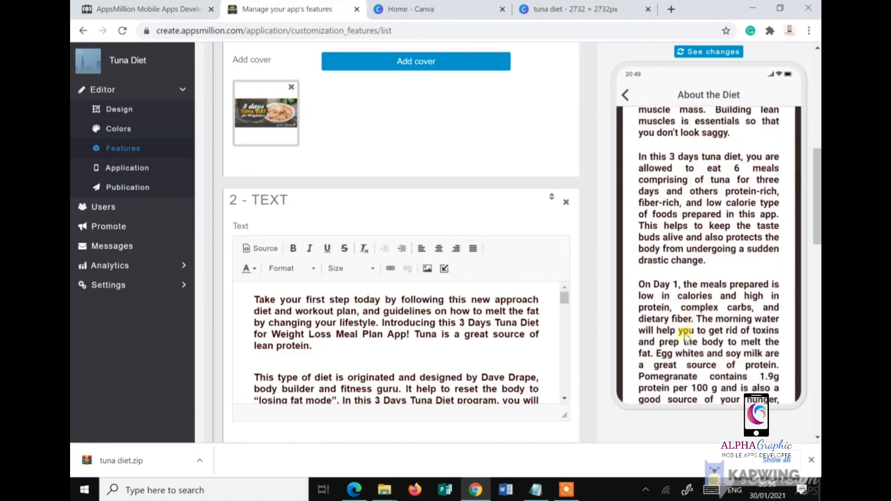
{"action": "scroll", "coordinate": [672, 232], "scroll_direction": "down", "scroll_amount": 3}
{"action": "scroll", "coordinate": [694, 324], "scroll_direction": "up", "scroll_amount": 15}
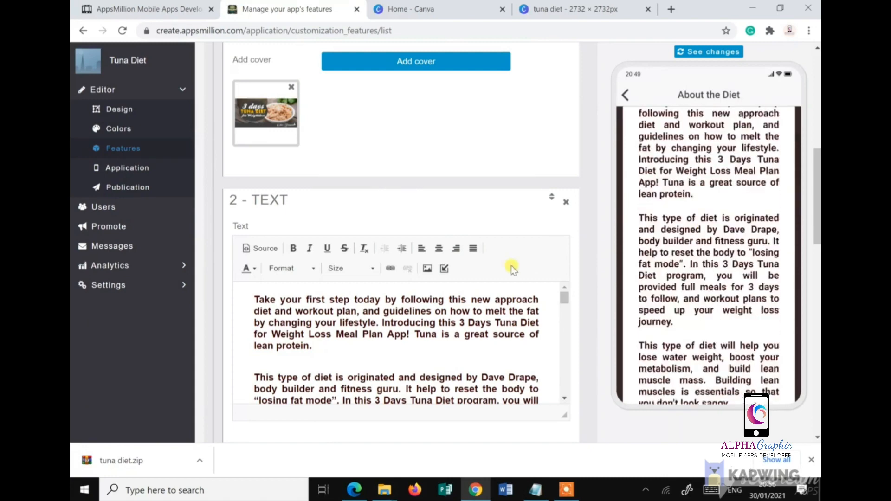
{"action": "scroll", "coordinate": [534, 251], "scroll_direction": "up", "scroll_amount": 1}
{"action": "scroll", "coordinate": [464, 232], "scroll_direction": "up", "scroll_amount": 10}
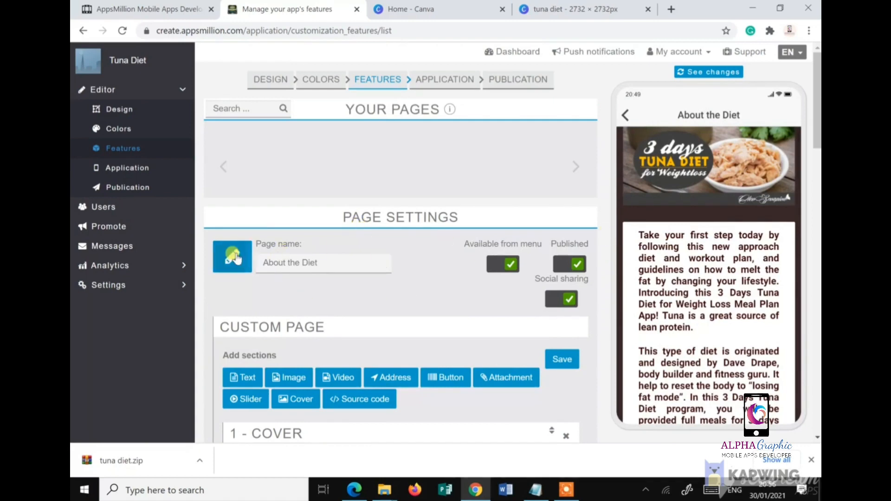
{"action": "left_click", "coordinate": [235, 258]}
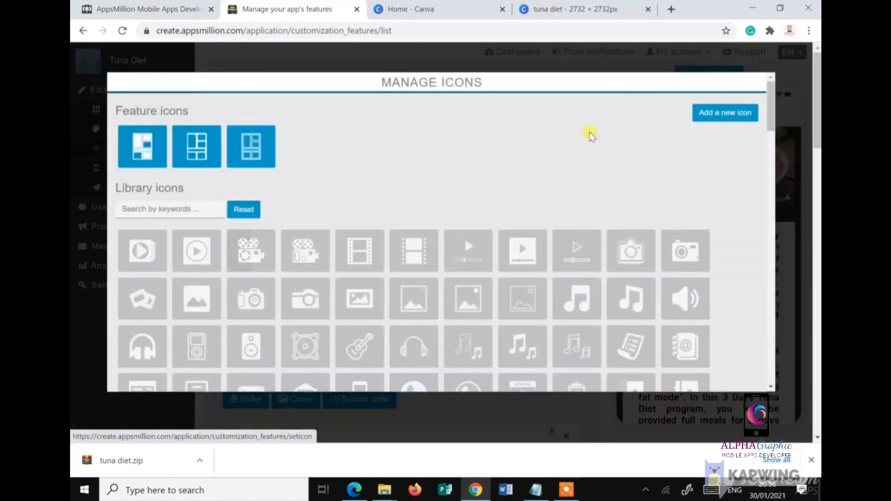
{"action": "left_click", "coordinate": [728, 116]}
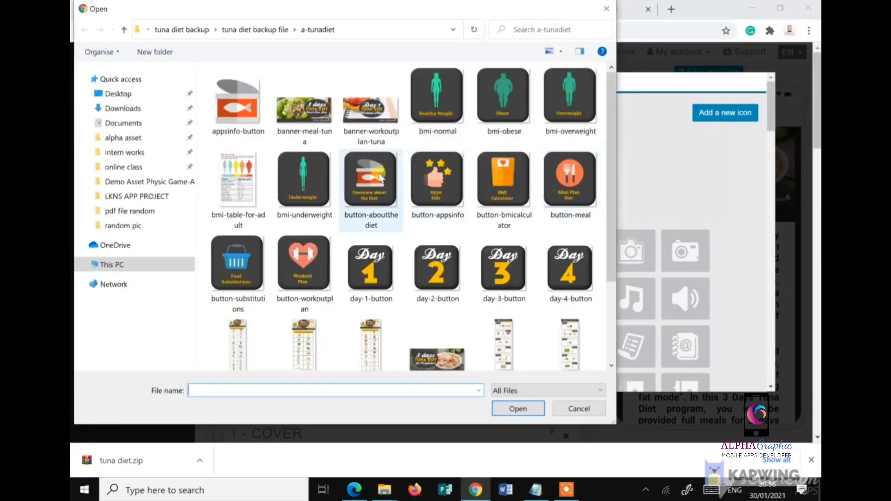
{"action": "left_click", "coordinate": [380, 177]}
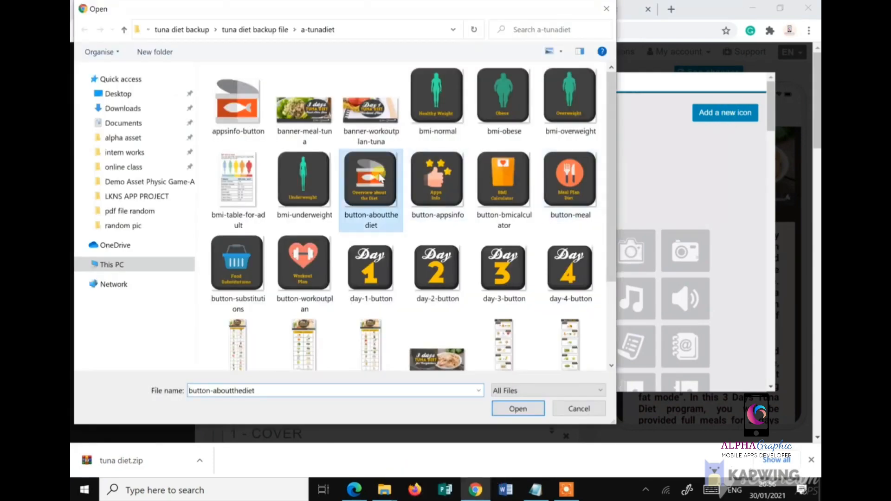
{"action": "left_click", "coordinate": [516, 409]}
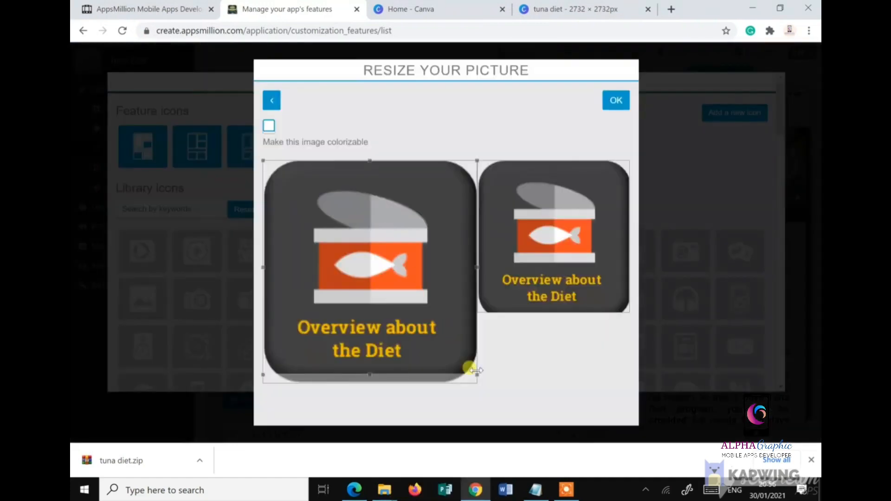
- Crop the uploaded icon to just the tuna can, excluding its caption, and assign it to the About the Diet page
{"action": "left_click_drag", "start_coordinate": [472, 372], "coordinate": [421, 320]}
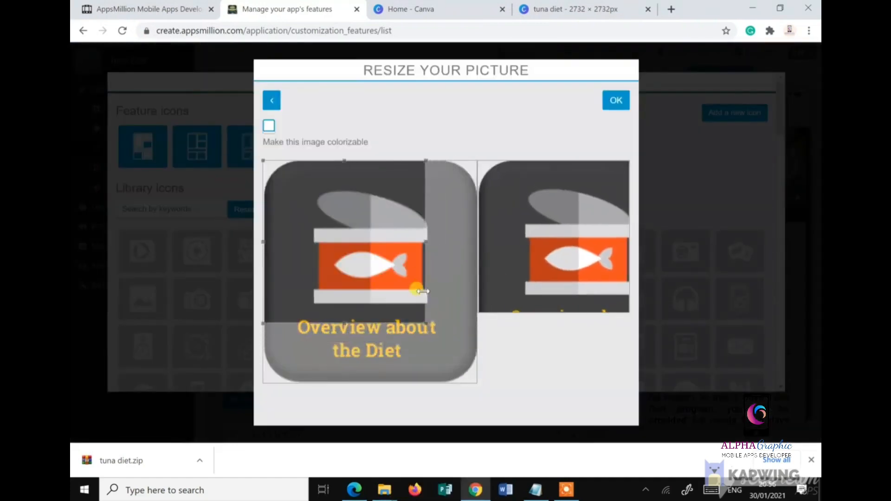
{"action": "left_click_drag", "start_coordinate": [380, 256], "coordinate": [397, 256]}
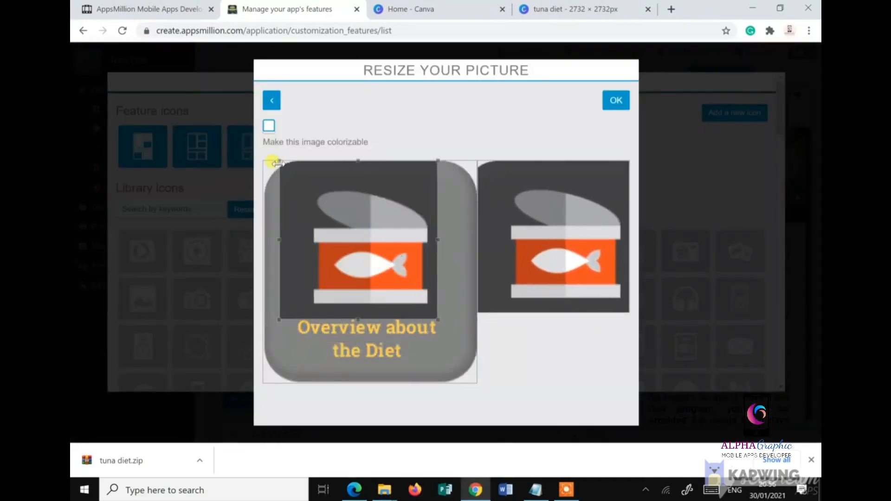
{"action": "left_click_drag", "start_coordinate": [285, 163], "coordinate": [314, 178]}
{"action": "left_click_drag", "start_coordinate": [338, 229], "coordinate": [336, 227]}
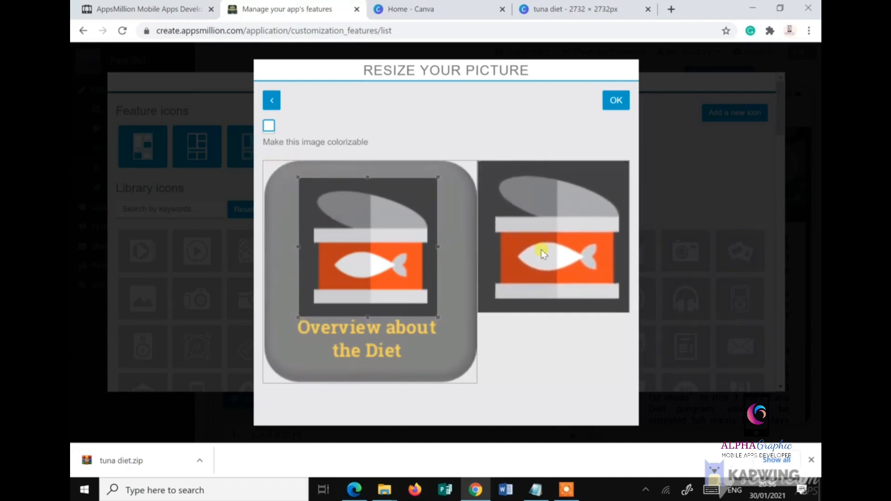
{"action": "left_click", "coordinate": [608, 110]}
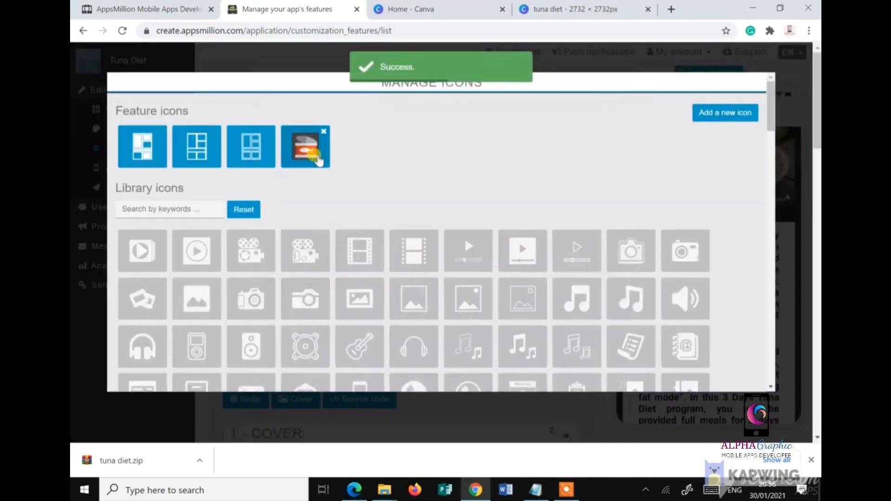
{"action": "left_click", "coordinate": [318, 158]}
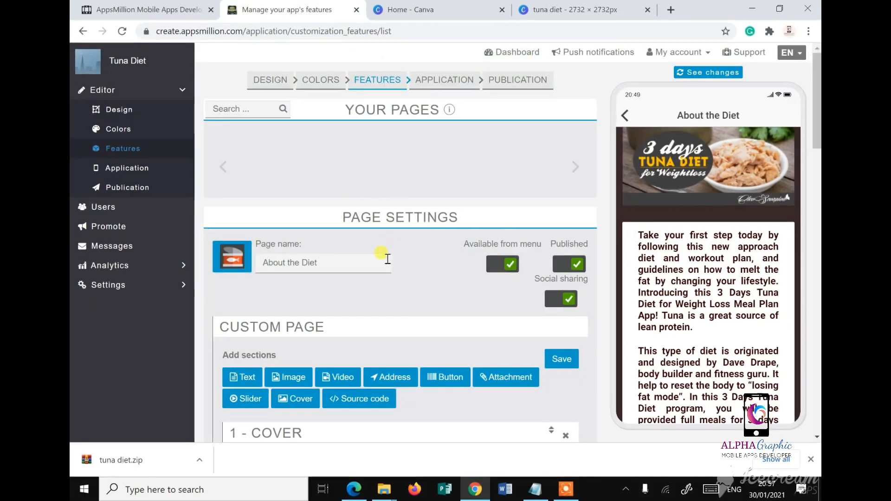
- Reload the Features page to return to the list of addable pages, and check the planned page names in Notepad
{"action": "left_click", "coordinate": [534, 490]}
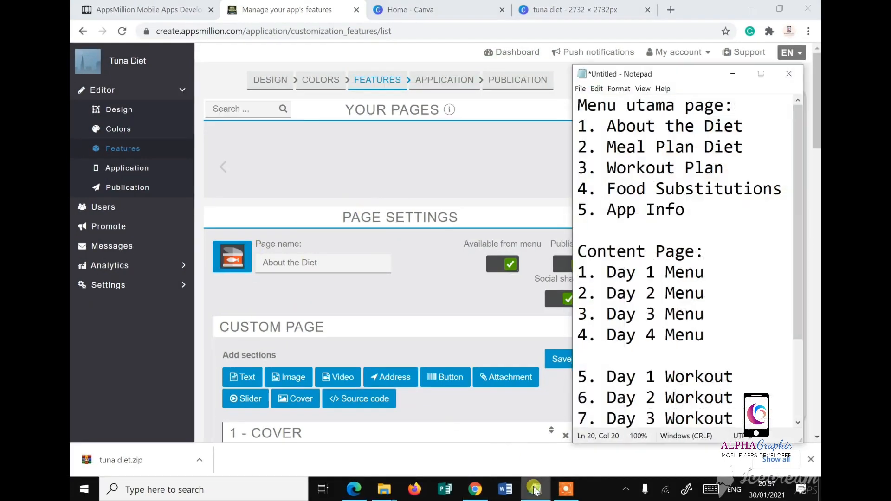
{"action": "left_click", "coordinate": [122, 31]}
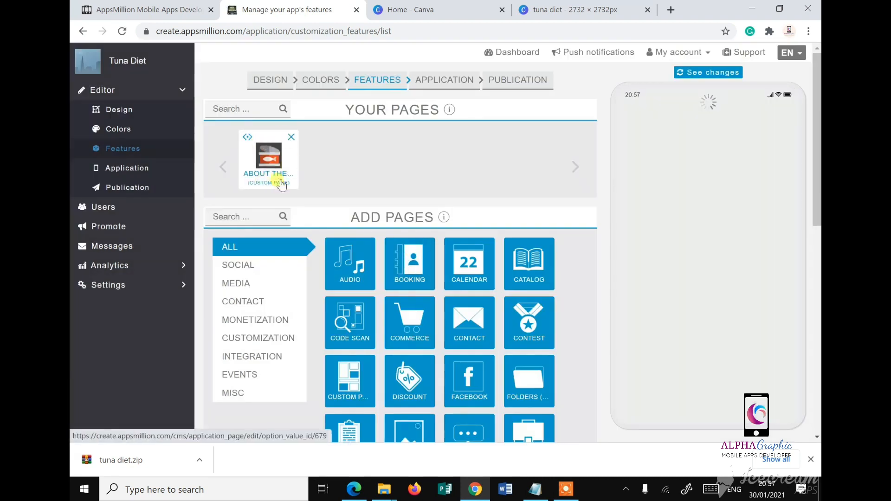
{"action": "left_click", "coordinate": [537, 493]}
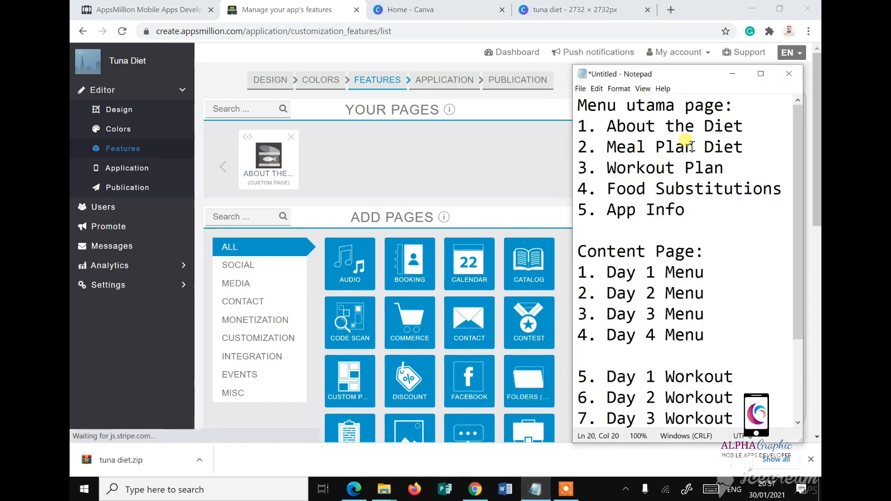
{"action": "left_click", "coordinate": [484, 156]}
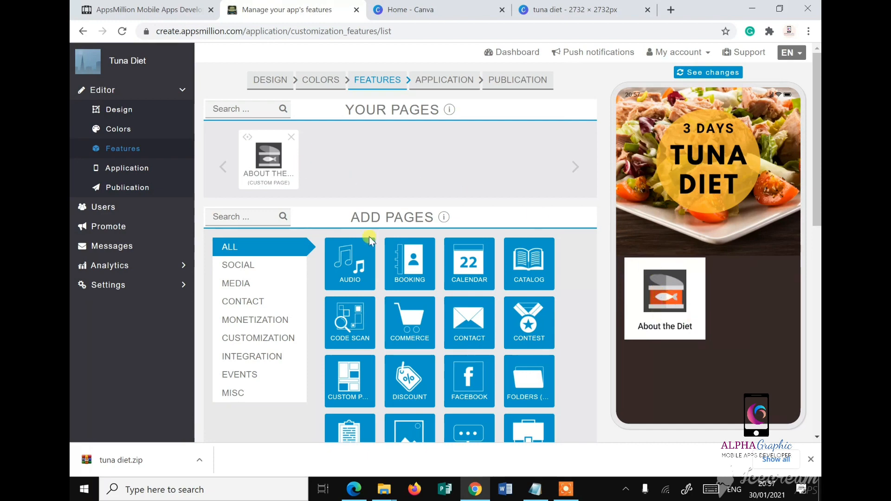
- Add another custom page to the app and name it Meal Plan Diet
{"action": "scroll", "coordinate": [370, 258], "scroll_direction": "down", "scroll_amount": 4}
{"action": "scroll", "coordinate": [379, 139], "scroll_direction": "up", "scroll_amount": 4}
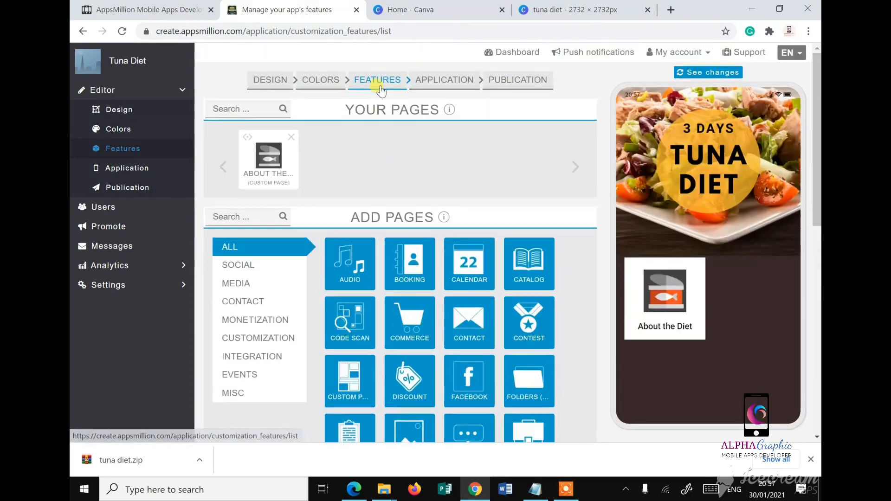
{"action": "scroll", "coordinate": [341, 199], "scroll_direction": "down", "scroll_amount": 4}
{"action": "left_click", "coordinate": [340, 197]}
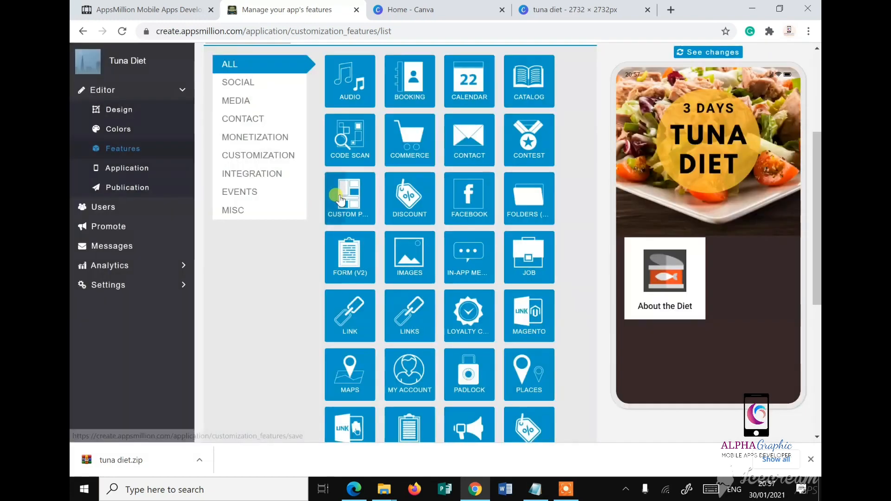
{"action": "scroll", "coordinate": [440, 259], "scroll_direction": "up", "scroll_amount": 4}
{"action": "left_click", "coordinate": [334, 158]}
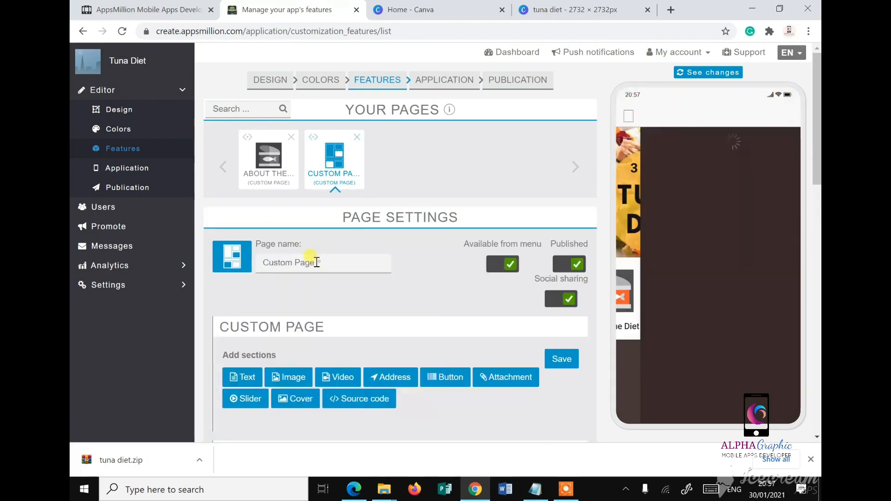
{"action": "left_click_drag", "start_coordinate": [315, 262], "coordinate": [258, 264]}
{"action": "type", "text": "MEal"}
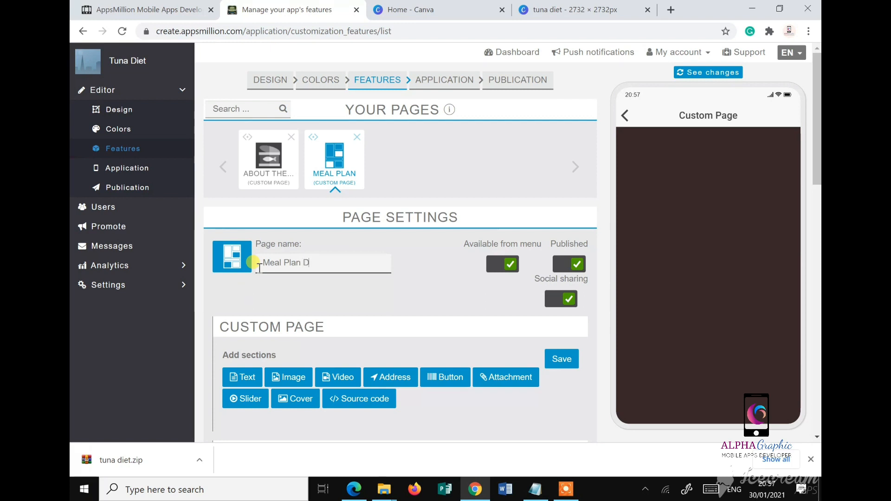
{"action": "left_click", "coordinate": [444, 277]}
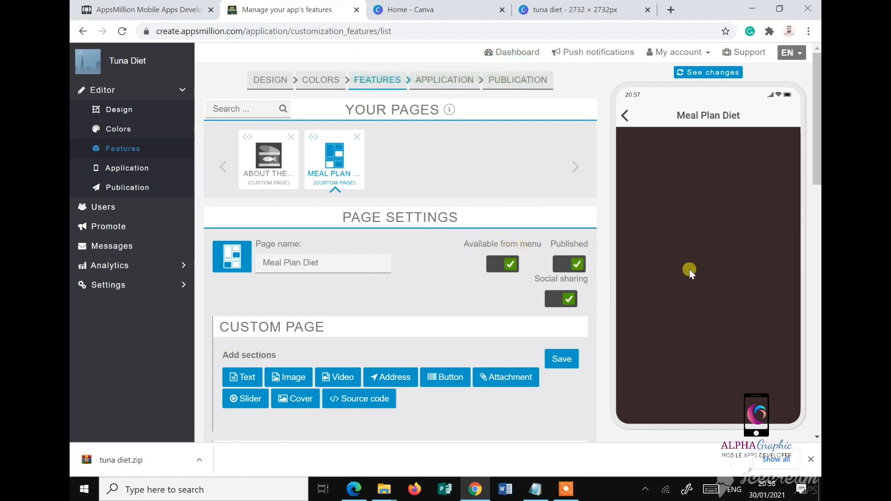
- Switch the Meal Plan Diet page's menu availability off and back on, checking the home screen and refreshing the phone preview
{"action": "left_click", "coordinate": [493, 267]}
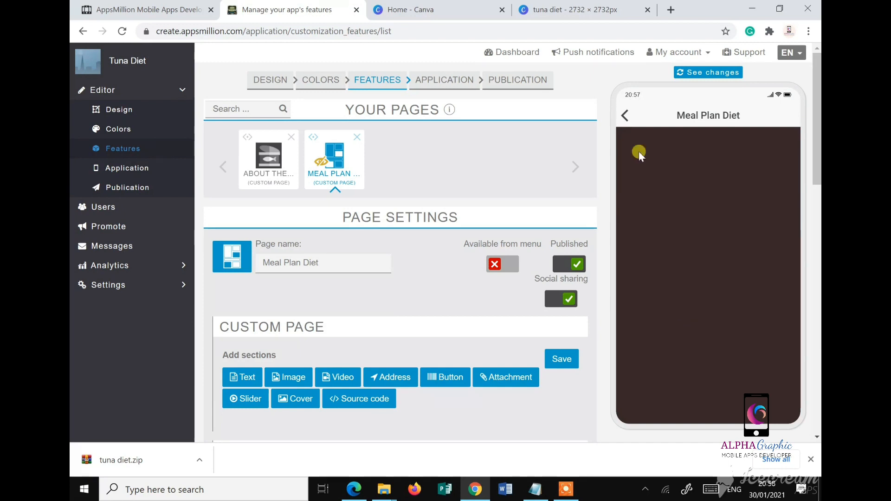
{"action": "left_click", "coordinate": [623, 113]}
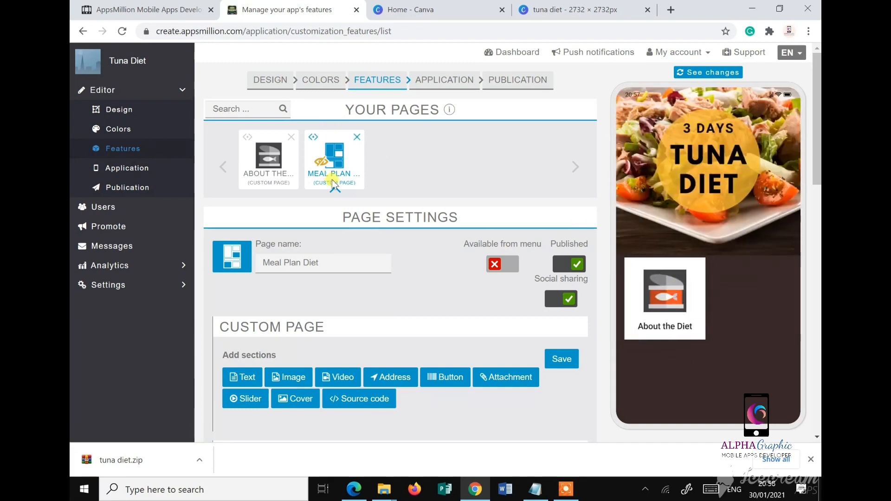
{"action": "left_click", "coordinate": [496, 265]}
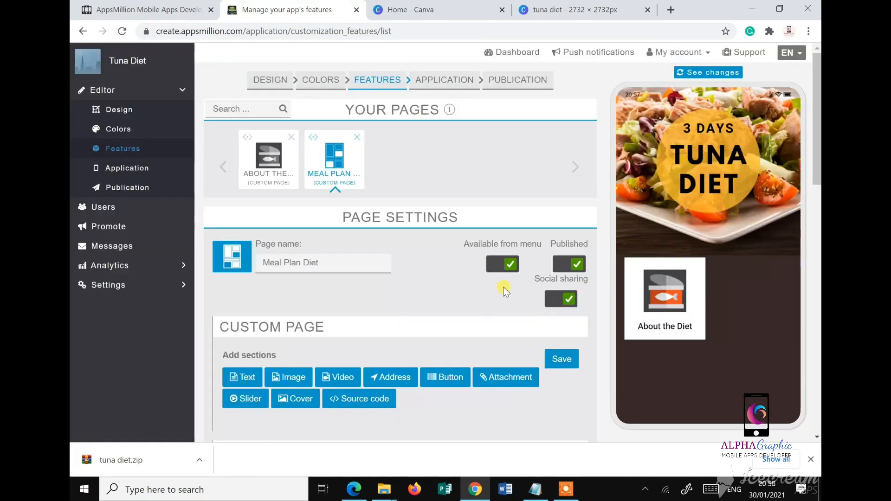
{"action": "left_click", "coordinate": [693, 74]}
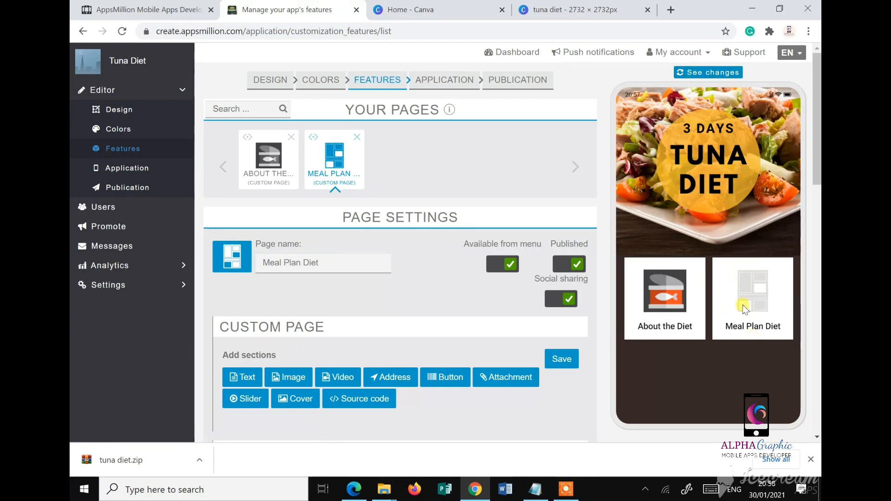
- Upload the button-meal image as a new icon for the Meal Plan Diet page
{"action": "left_click", "coordinate": [228, 267]}
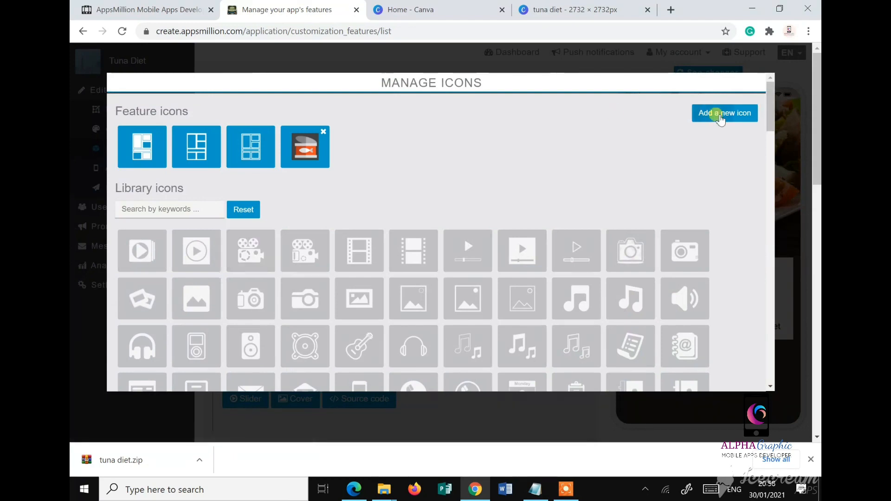
{"action": "left_click", "coordinate": [721, 116]}
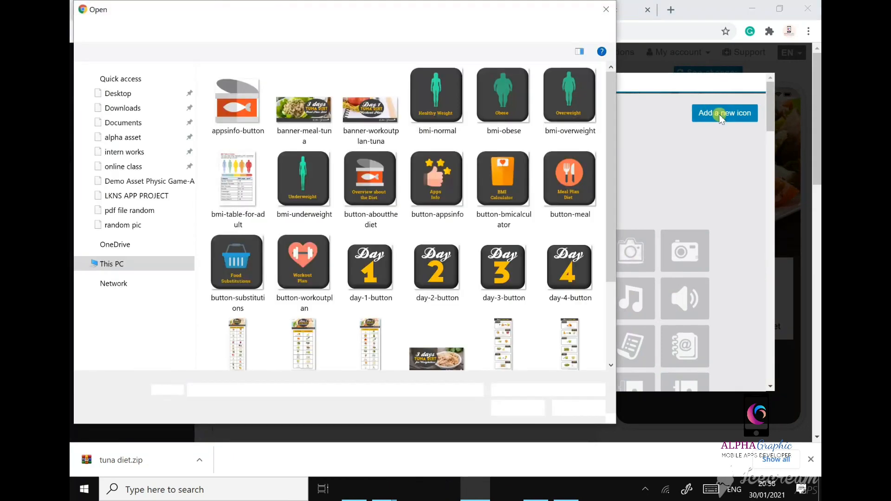
{"action": "left_click", "coordinate": [558, 180]}
{"action": "left_click", "coordinate": [516, 408]}
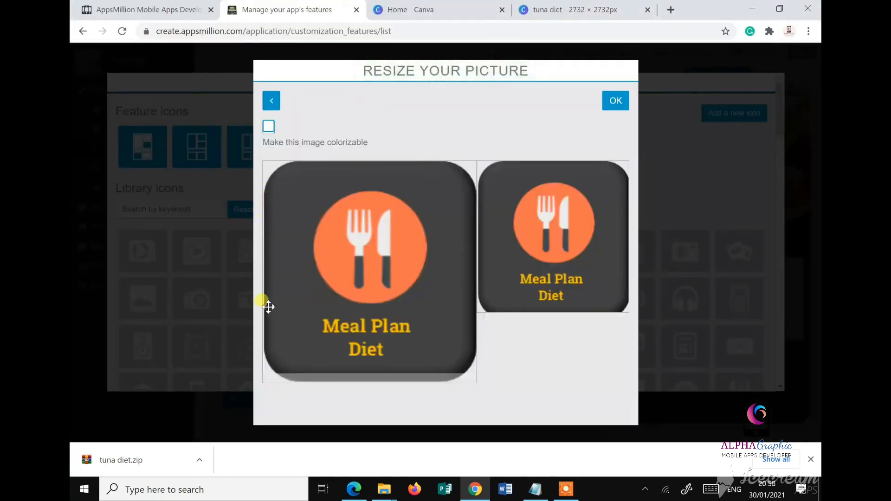
- Crop the uploaded icon to the orange fork-and-knife circle, excluding its caption, and assign it to the Meal Plan Diet page
{"action": "left_click_drag", "start_coordinate": [262, 372], "coordinate": [318, 294]}
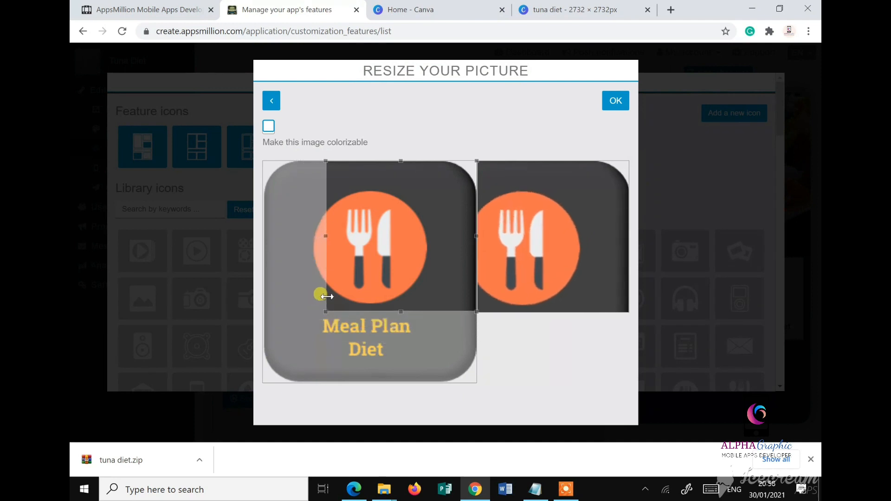
{"action": "left_click_drag", "start_coordinate": [374, 264], "coordinate": [372, 267]}
{"action": "left_click_drag", "start_coordinate": [459, 161], "coordinate": [431, 180]}
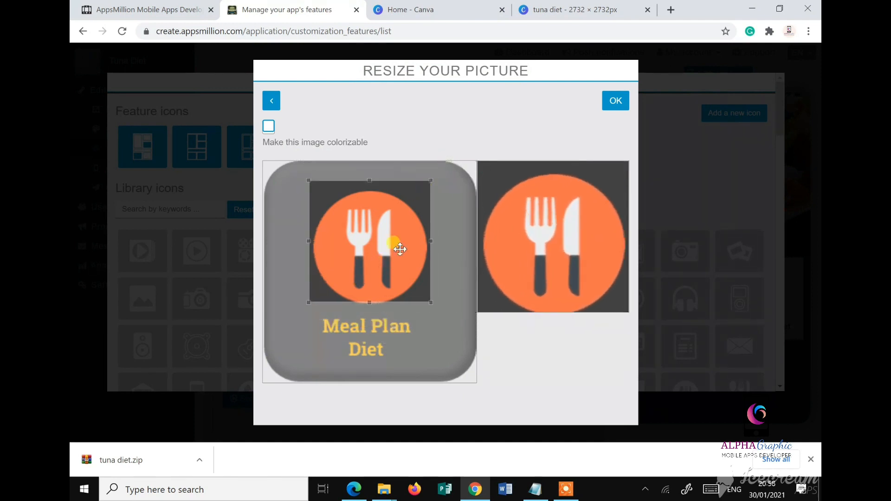
{"action": "left_click_drag", "start_coordinate": [370, 302], "coordinate": [366, 310]}
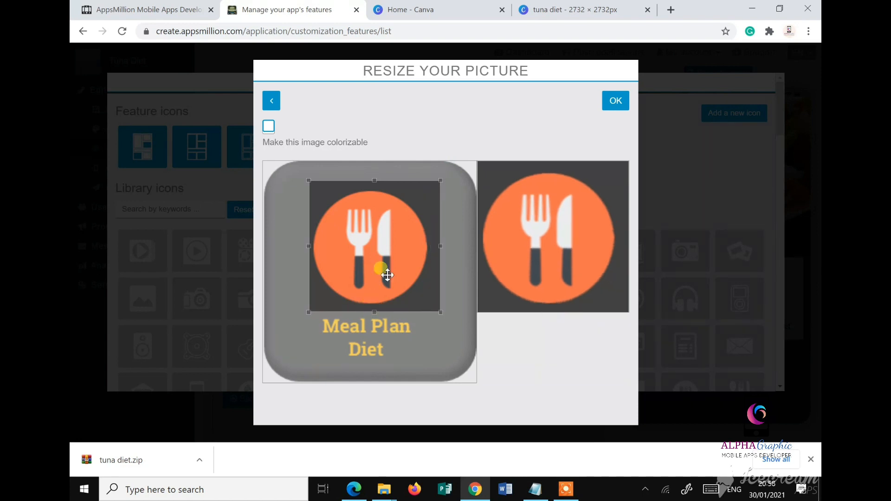
{"action": "mouse_move", "coordinate": [384, 272]}
{"action": "left_mouse_down"}
{"action": "mouse_move", "coordinate": [374, 260]}
{"action": "mouse_move", "coordinate": [383, 265]}
{"action": "left_mouse_up"}
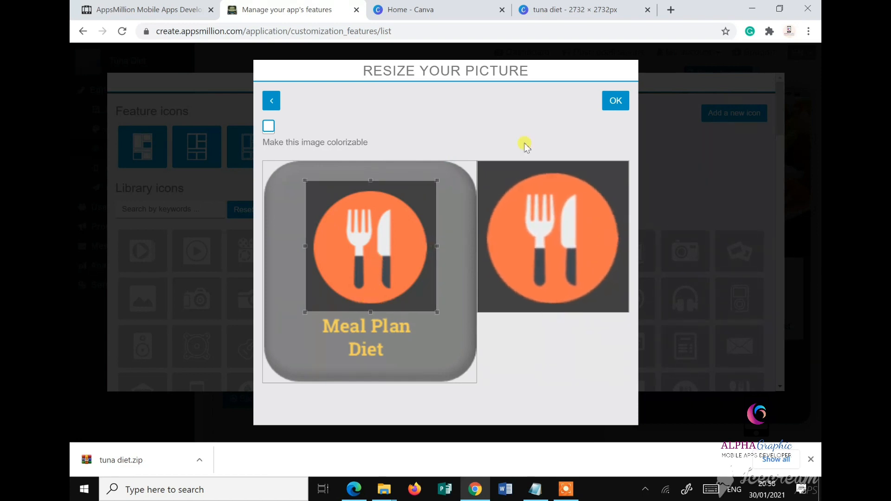
{"action": "left_click", "coordinate": [613, 104]}
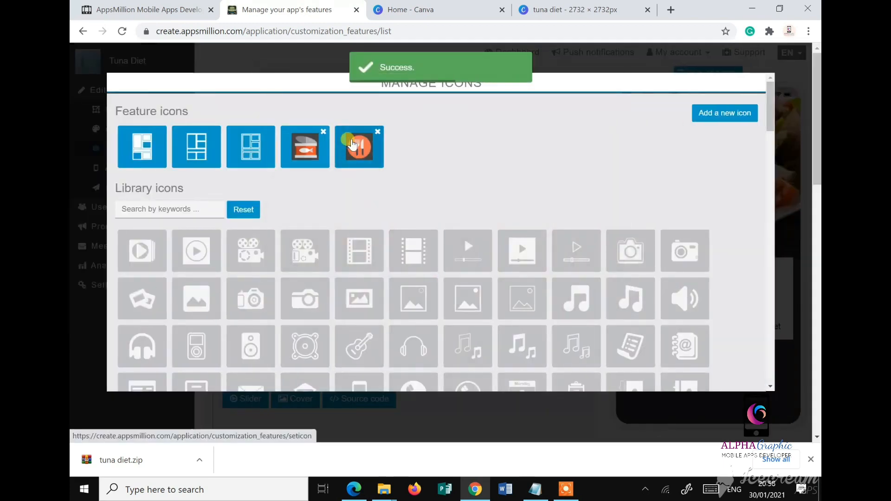
{"action": "left_click", "coordinate": [352, 143]}
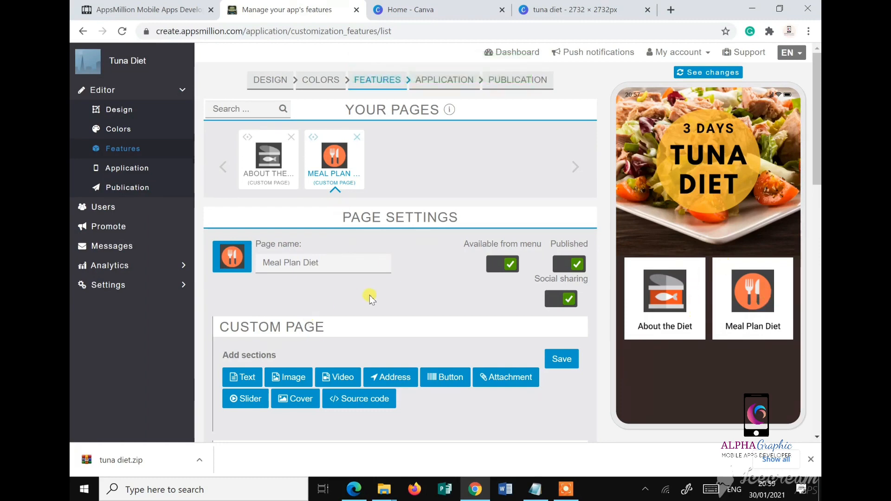
{"action": "scroll", "coordinate": [369, 297], "scroll_direction": "down", "scroll_amount": 3}
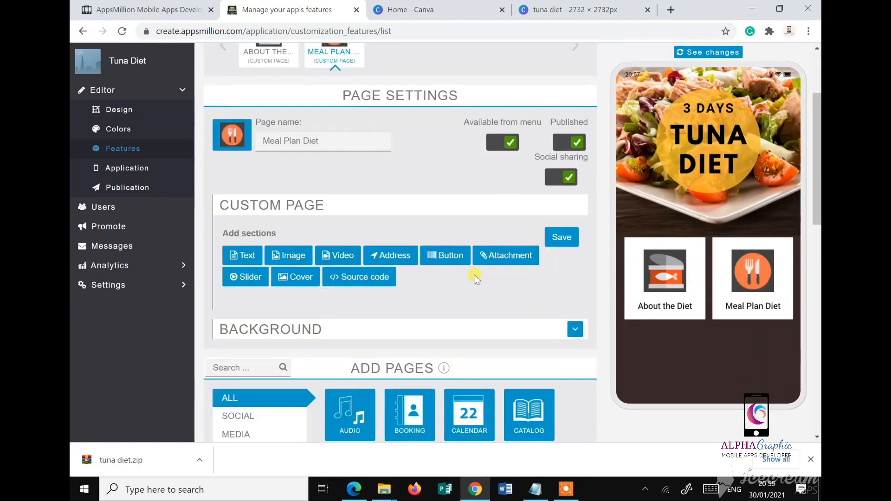
{"action": "scroll", "coordinate": [434, 306], "scroll_direction": "down", "scroll_amount": 1}
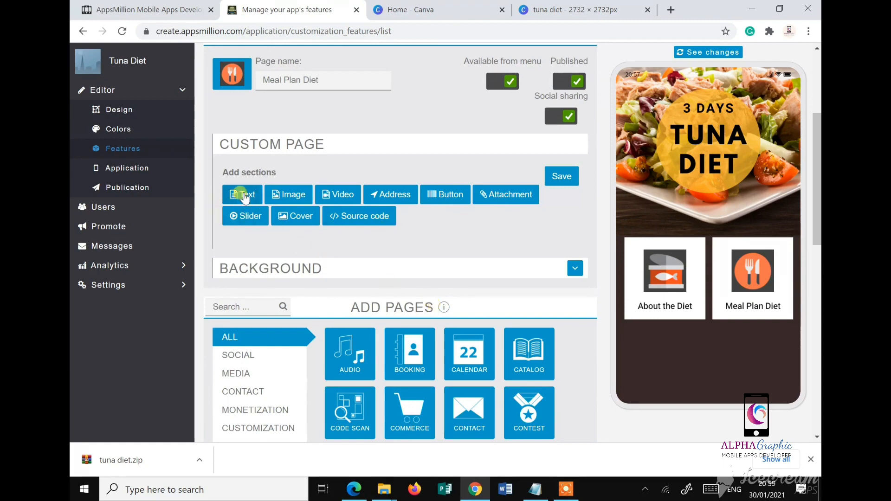
{"action": "scroll", "coordinate": [313, 264], "scroll_direction": "up", "scroll_amount": 3}
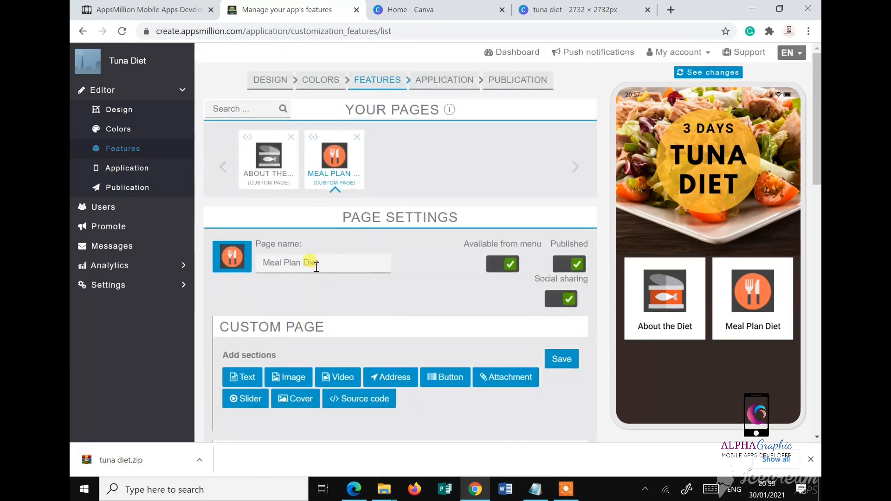
{"action": "scroll", "coordinate": [316, 267], "scroll_direction": "down", "scroll_amount": 1}
{"action": "scroll", "coordinate": [316, 267], "scroll_direction": "up", "scroll_amount": 1}
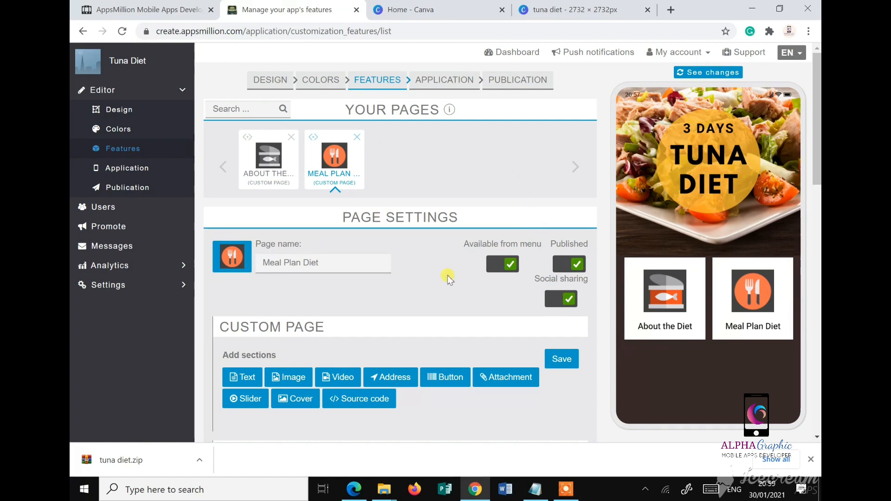
{"action": "scroll", "coordinate": [448, 278], "scroll_direction": "down", "scroll_amount": 9}
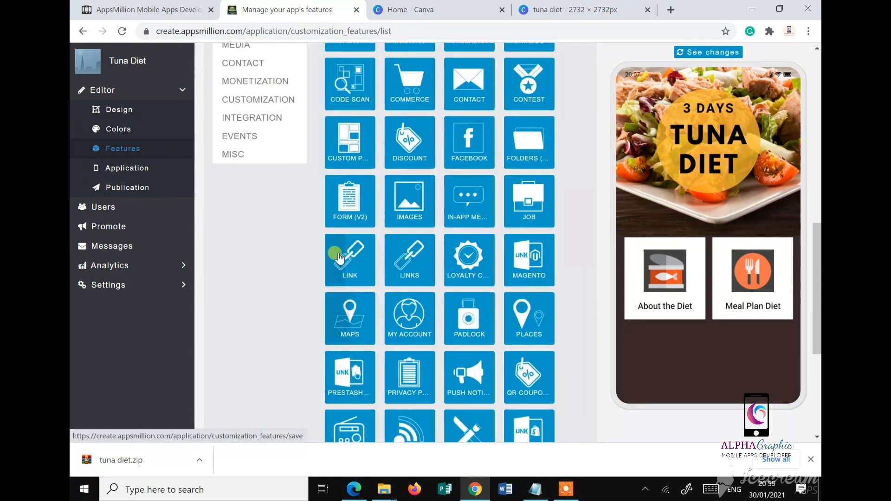
{"action": "scroll", "coordinate": [348, 278], "scroll_direction": "up", "scroll_amount": 8}
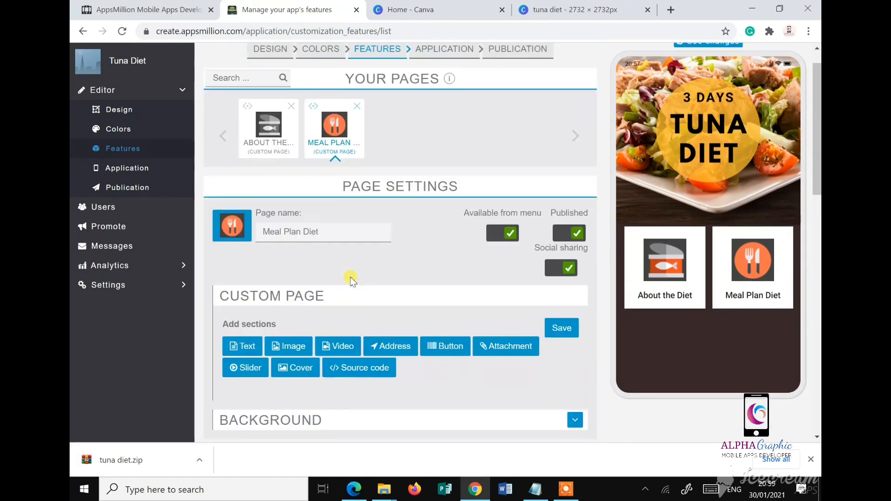
- Add another custom page to the app, check the page list in Notepad, and name the new page Workout Plan
{"action": "scroll", "coordinate": [350, 280], "scroll_direction": "down", "scroll_amount": 8}
{"action": "left_click", "coordinate": [349, 184]}
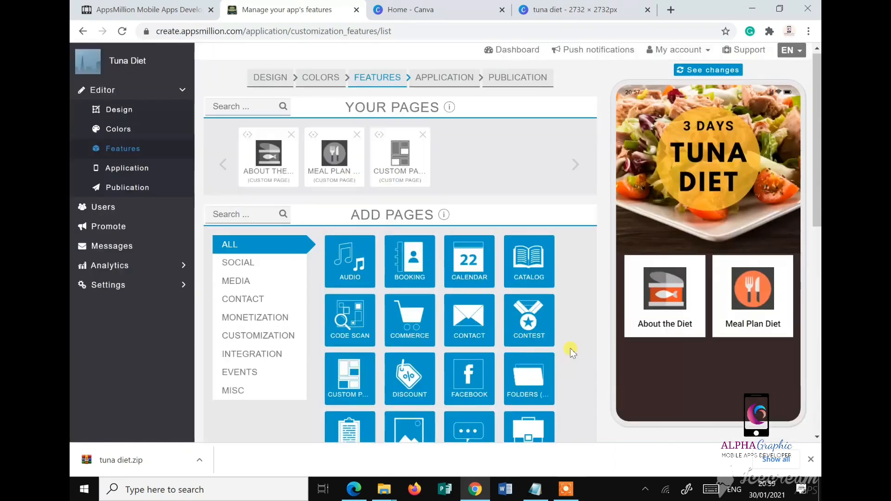
{"action": "left_click", "coordinate": [399, 154]}
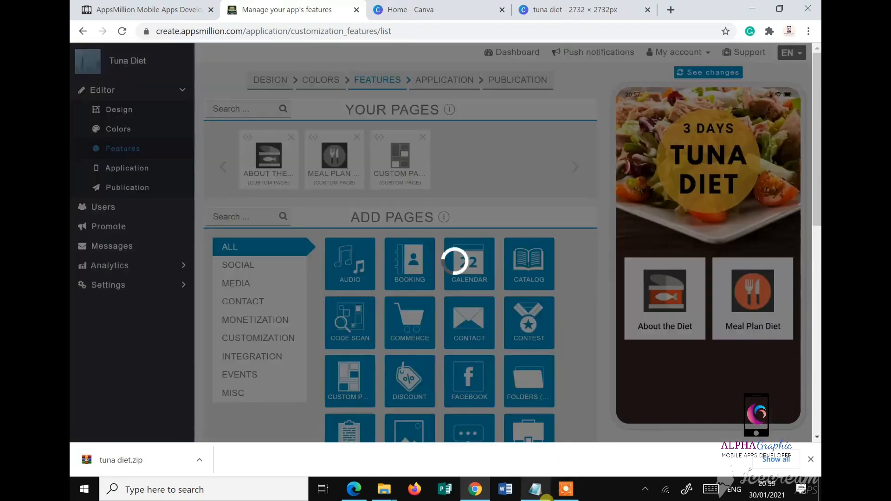
{"action": "left_click", "coordinate": [535, 489]}
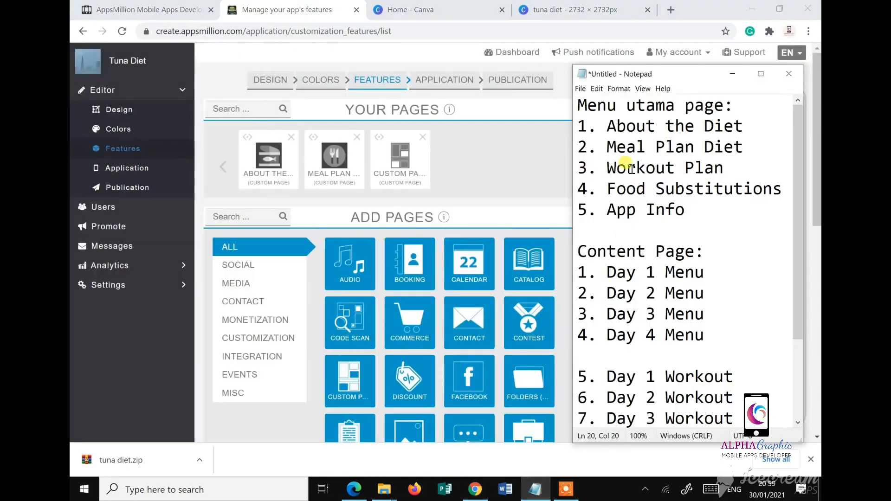
{"action": "left_click", "coordinate": [392, 167]}
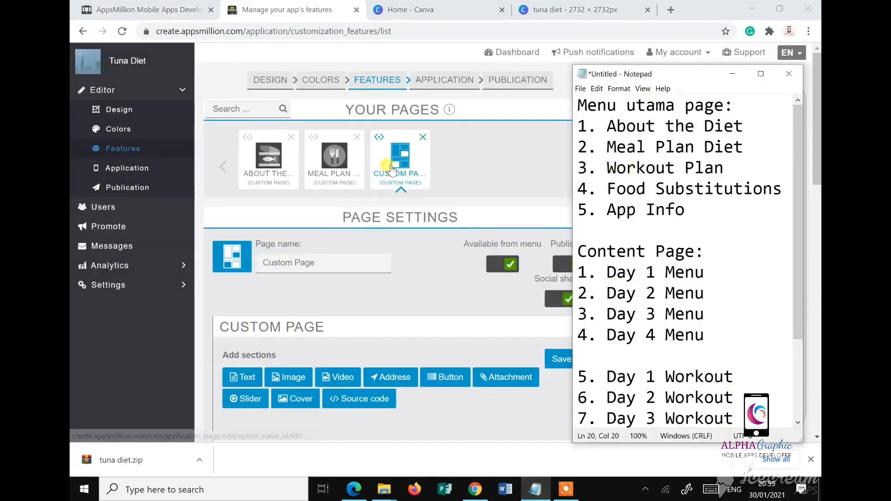
{"action": "left_click", "coordinate": [278, 262]}
{"action": "triple_click", "coordinate": [273, 262]}
{"action": "left_click", "coordinate": [240, 270]}
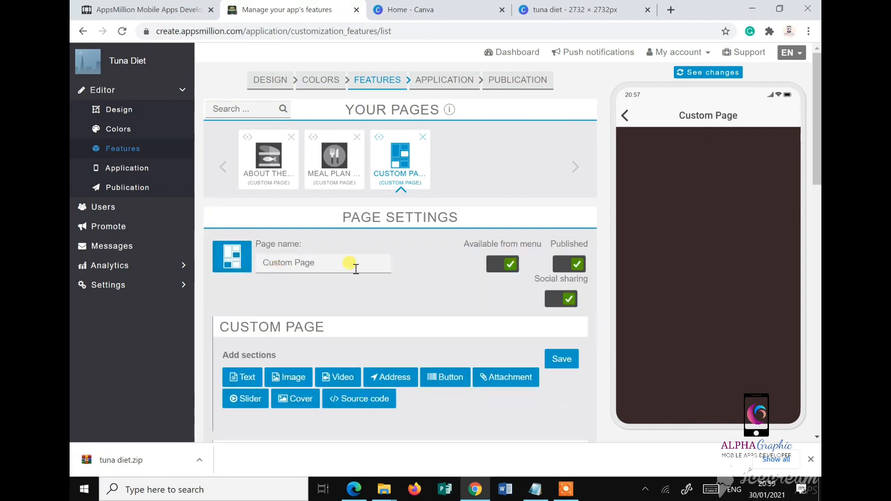
{"action": "left_click_drag", "start_coordinate": [325, 262], "coordinate": [240, 269]}
{"action": "type", "text": "Wo"}
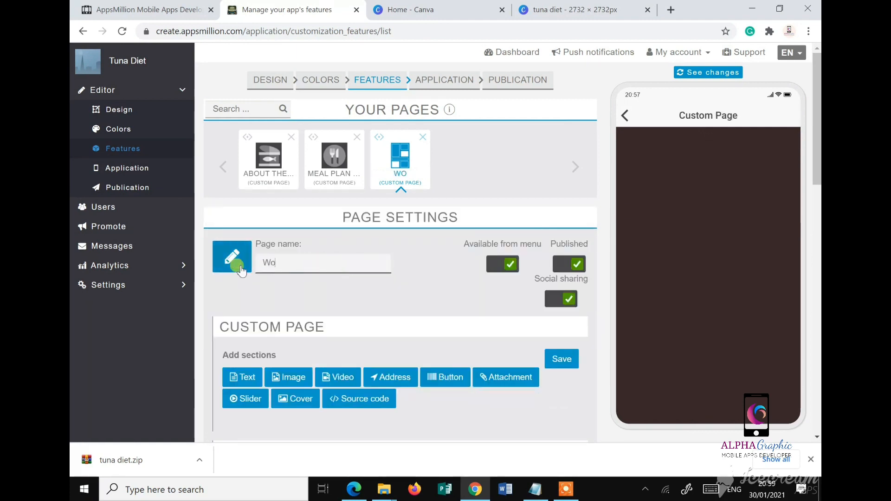
{"action": "type", "text": "rkout Plan"}
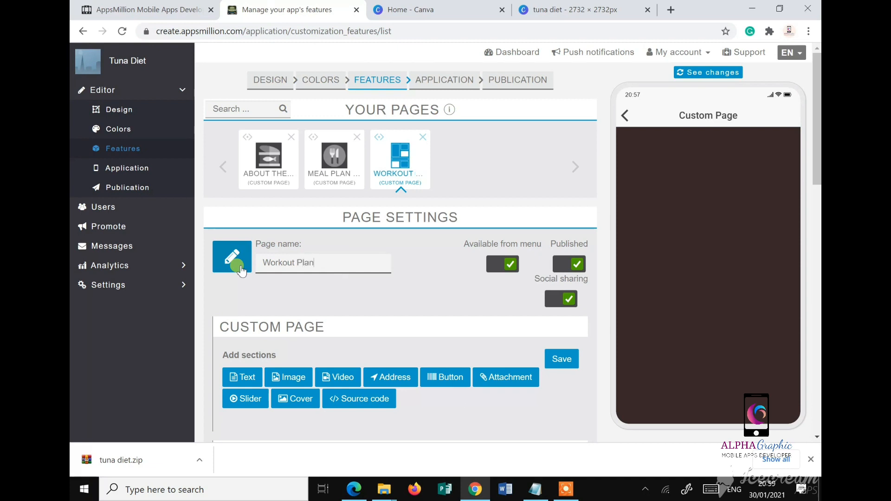
- Upload the button-workoutplan image as a new icon for the Workout Plan page
{"action": "left_click", "coordinate": [236, 261]}
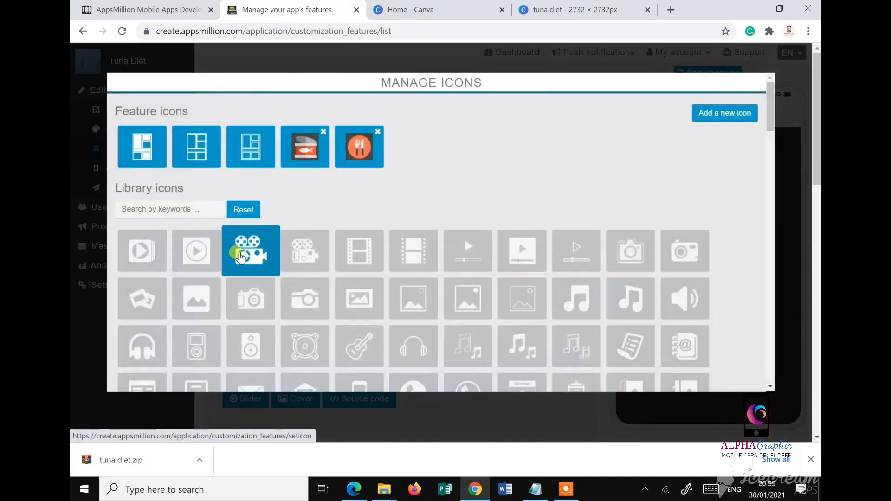
{"action": "left_click", "coordinate": [702, 118]}
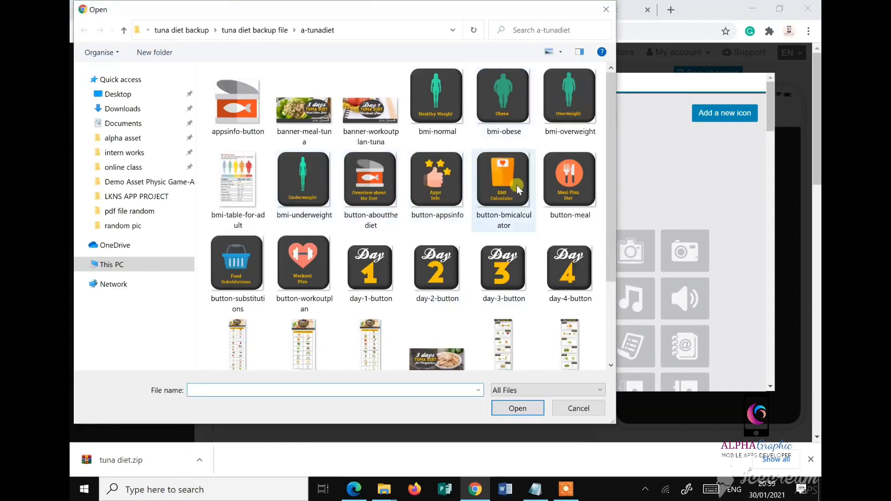
{"action": "left_click", "coordinate": [300, 269]}
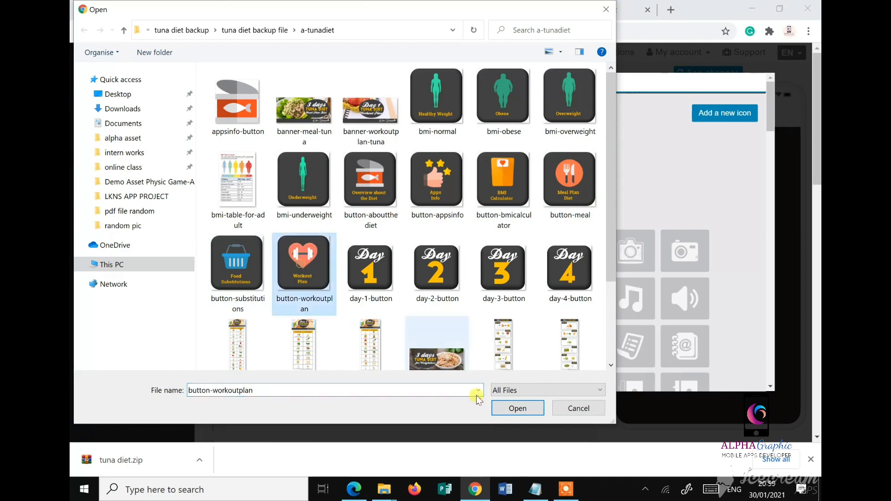
{"action": "left_click", "coordinate": [516, 408]}
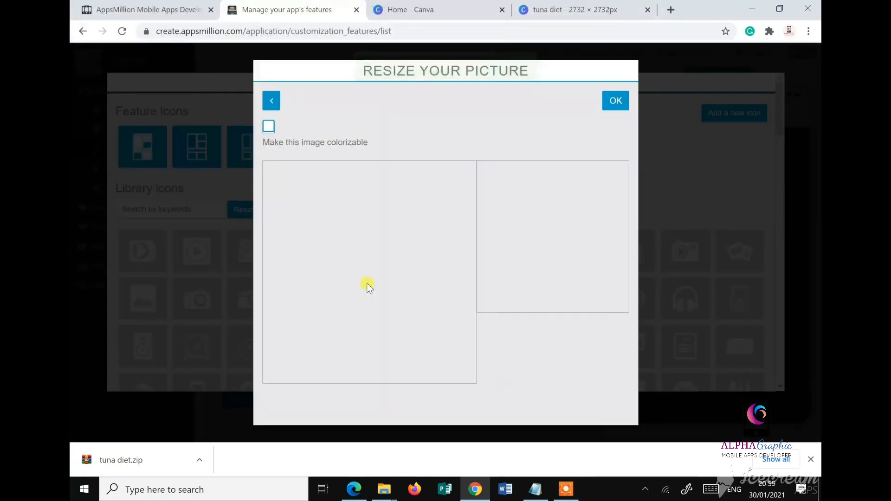
- Crop the uploaded icon to the heart with the dumbbell, excluding its caption, and assign it to the Workout Plan page
{"action": "left_click_drag", "start_coordinate": [262, 161], "coordinate": [292, 191]}
{"action": "left_click_drag", "start_coordinate": [475, 373], "coordinate": [435, 334]}
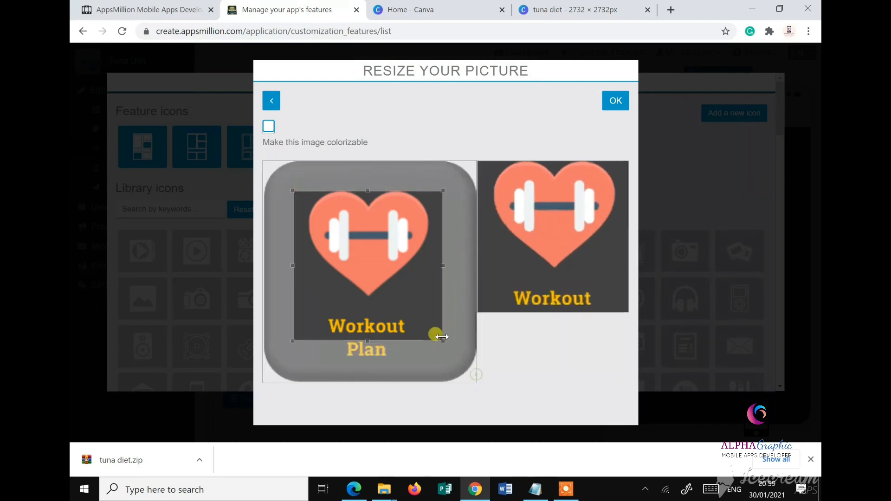
{"action": "left_click_drag", "start_coordinate": [406, 299], "coordinate": [395, 240]}
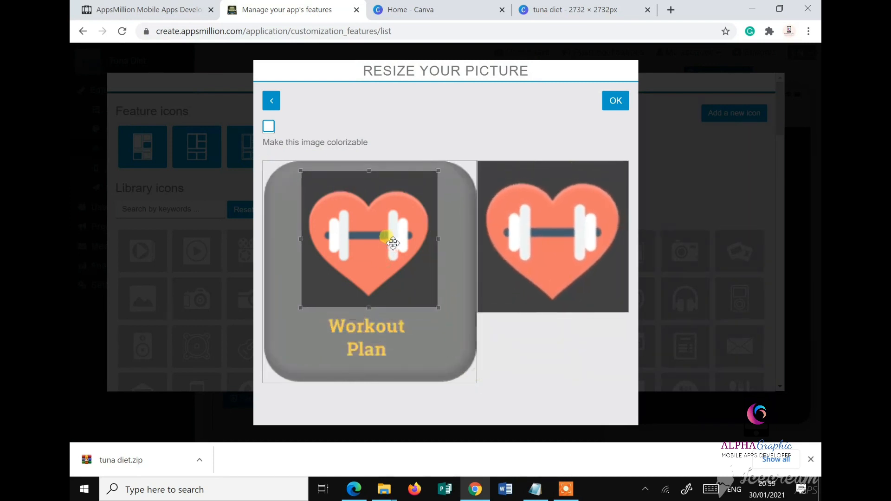
{"action": "left_click", "coordinate": [623, 98]}
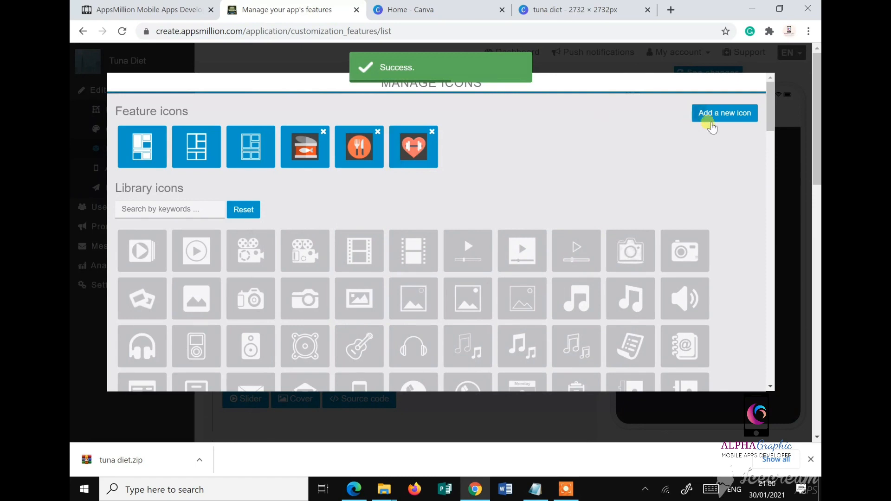
{"action": "left_click", "coordinate": [412, 145]}
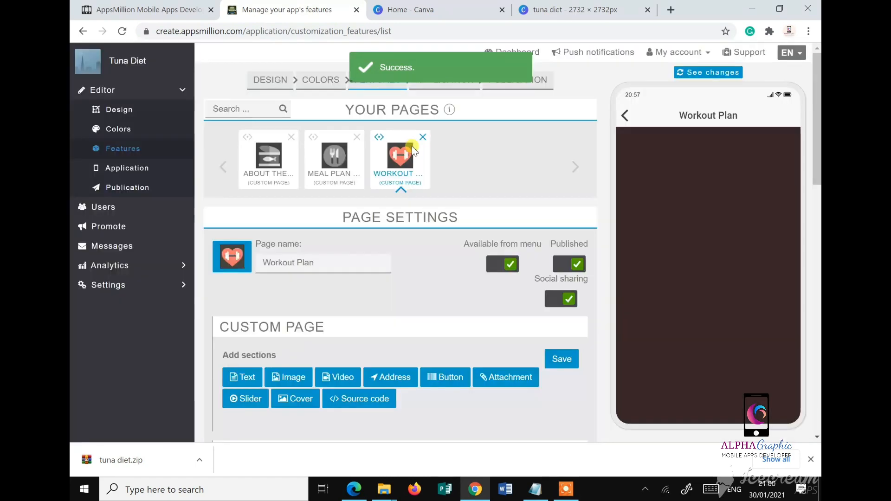
- Add a fourth custom page to the app, check the page list in Notepad, and open the new page's settings
{"action": "scroll", "coordinate": [391, 293], "scroll_direction": "down", "scroll_amount": 1}
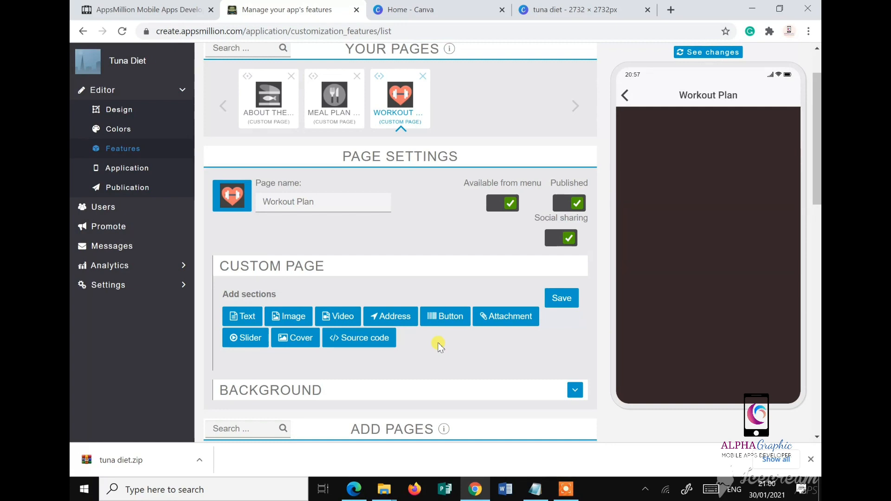
{"action": "scroll", "coordinate": [437, 344], "scroll_direction": "up", "scroll_amount": 1}
{"action": "scroll", "coordinate": [457, 371], "scroll_direction": "down", "scroll_amount": 5}
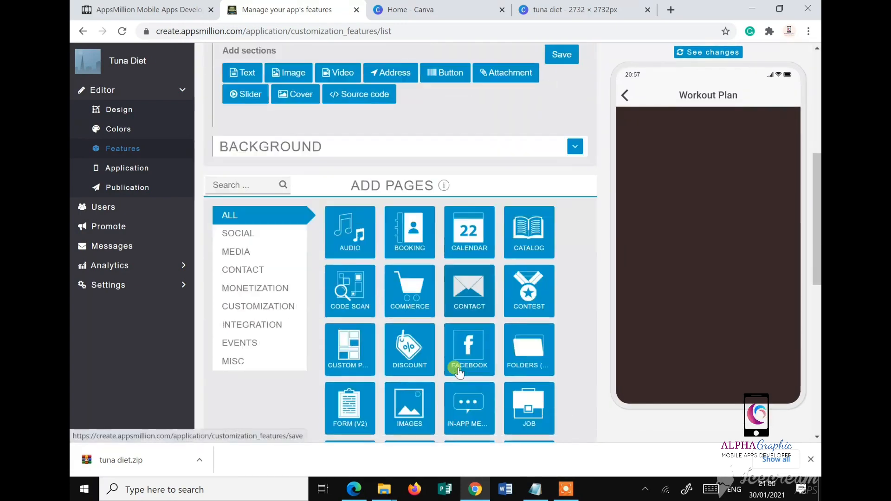
{"action": "left_click", "coordinate": [349, 353]}
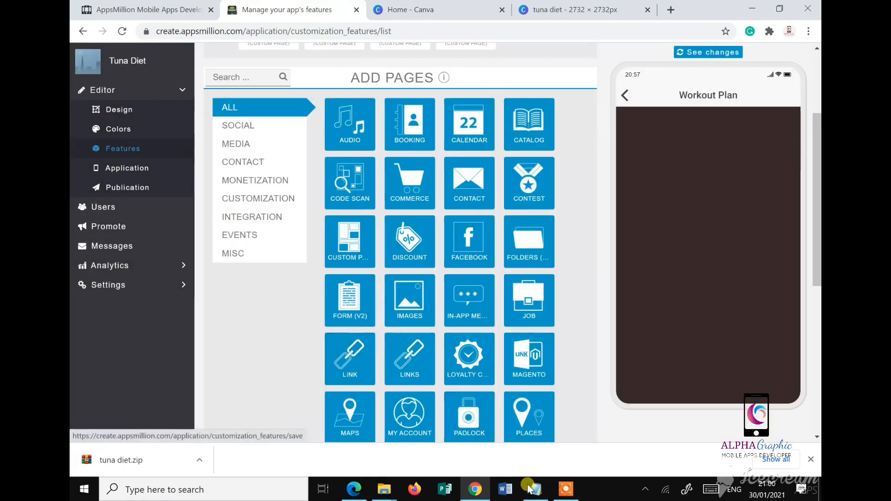
{"action": "left_click", "coordinate": [535, 489]}
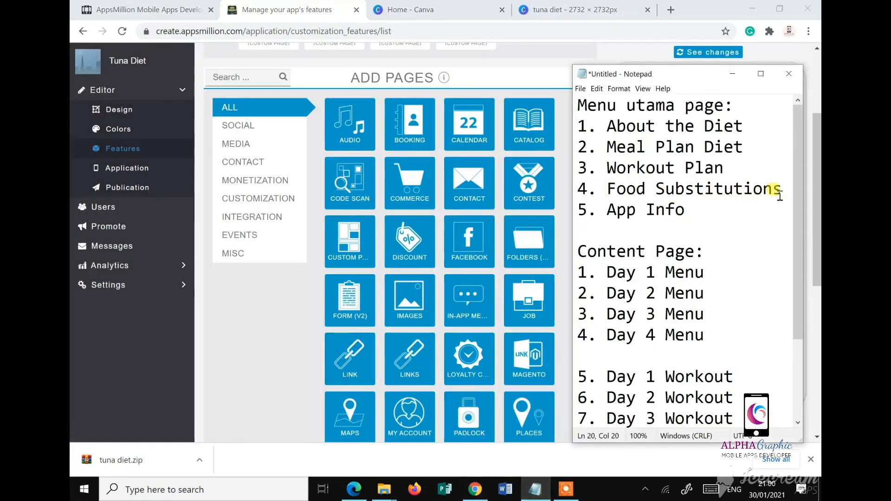
{"action": "scroll", "coordinate": [477, 140], "scroll_direction": "up", "scroll_amount": 3}
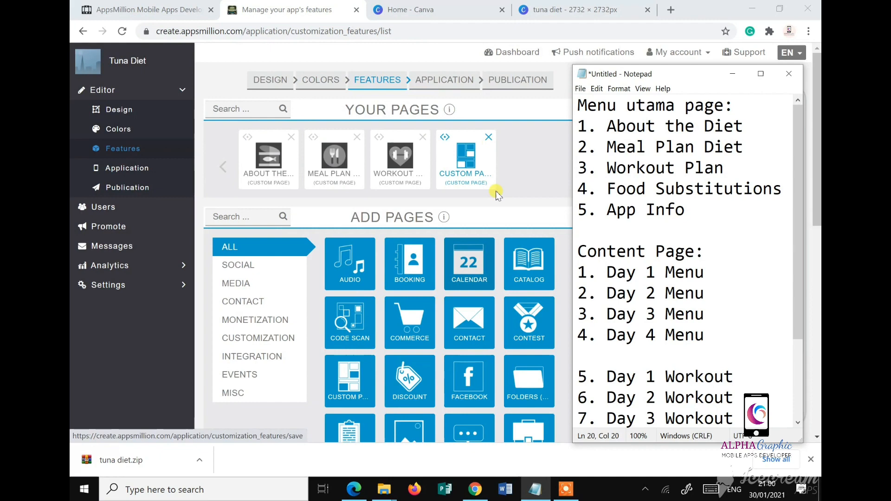
{"action": "left_click", "coordinate": [476, 153]}
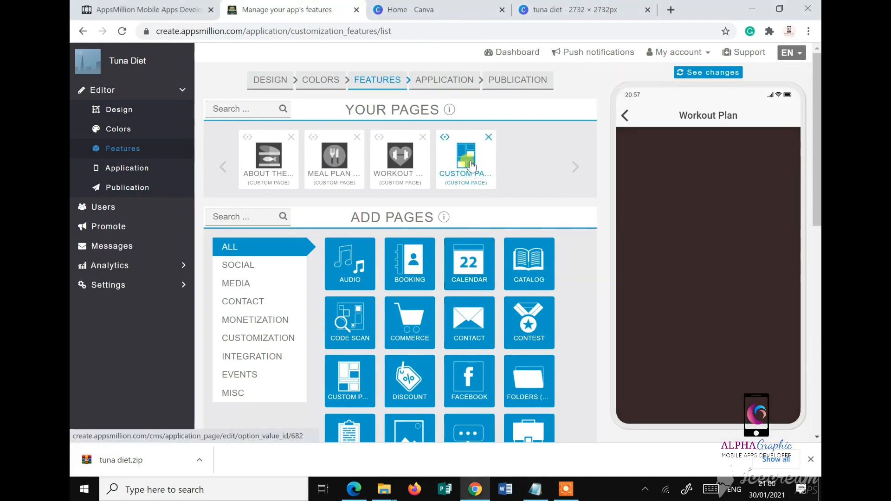
{"action": "left_click", "coordinate": [462, 164]}
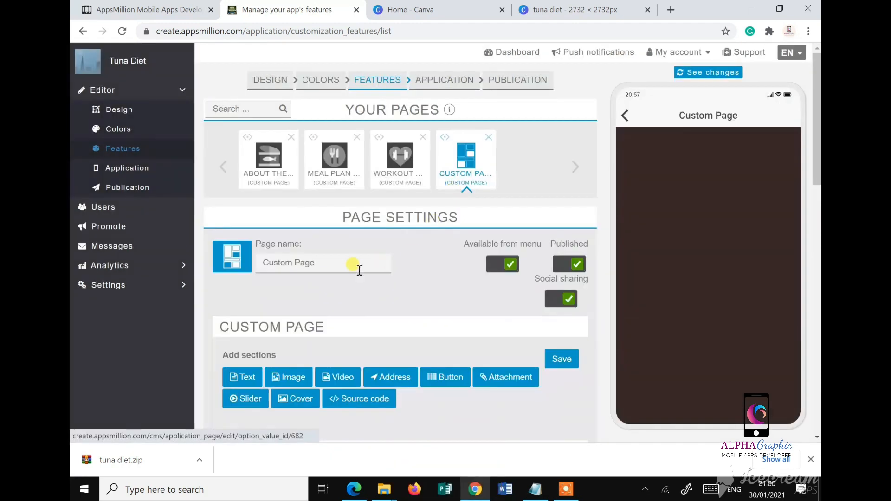
{"action": "left_click_drag", "start_coordinate": [339, 265], "coordinate": [273, 268]}
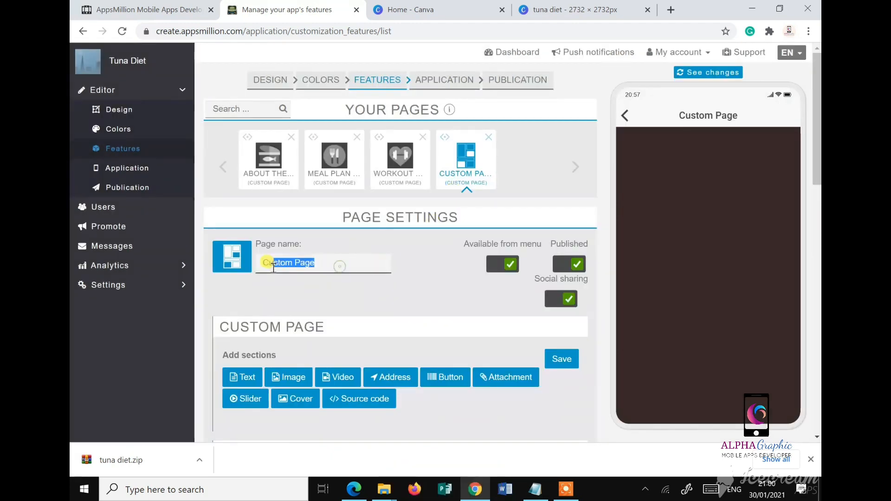
{"action": "type", "text": "Food S"}
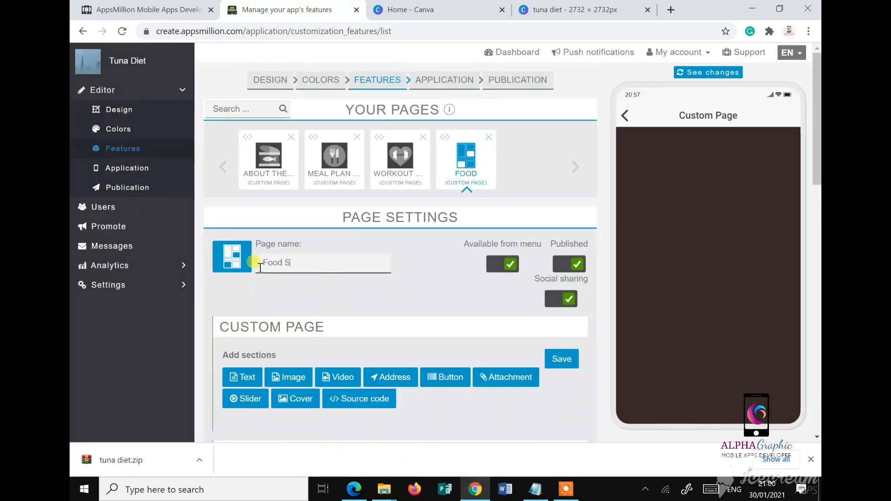
{"action": "type", "text": "tub"}
{"action": "key", "text": "BackSpace"}
{"action": "key", "text": "BackSpace"}
{"action": "key", "text": "BackSpace"}
{"action": "key", "text": "BackSpace"}
{"action": "key", "text": "BackSpace"}
{"action": "key", "text": "BackSpace"}
{"action": "key", "text": "BackSpace"}
{"action": "key", "text": "BackSpace"}
{"action": "key", "text": "BackSpace"}
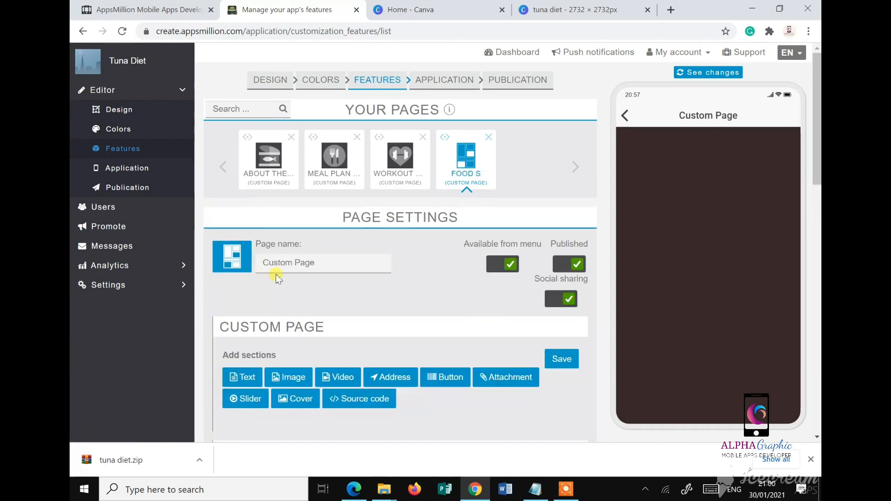
- Replace the new custom page's default name with Food Substitutions
{"action": "left_click_drag", "start_coordinate": [319, 261], "coordinate": [220, 271]}
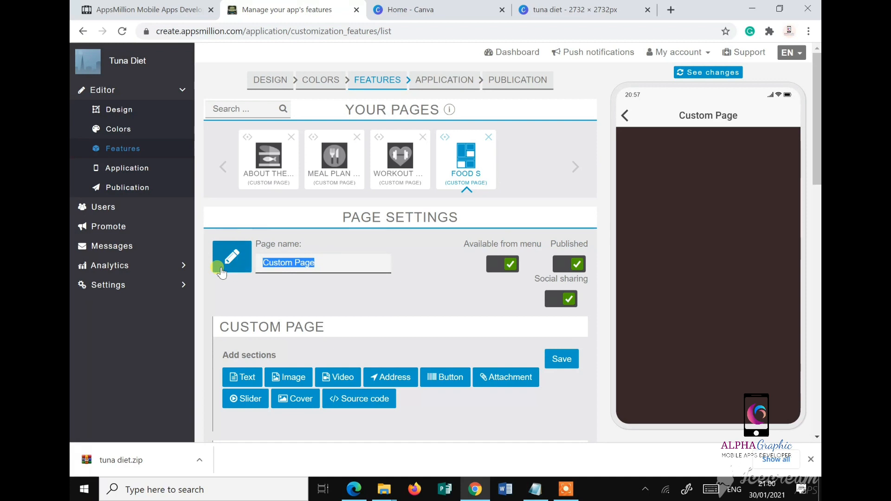
{"action": "type", "text": "Food Stub"}
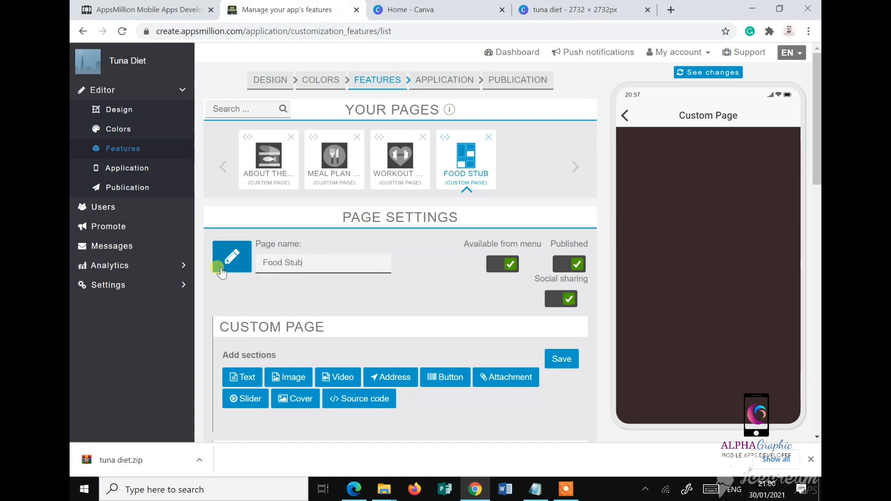
{"action": "key", "text": "BackSpace"}
{"action": "key", "text": "BackSpace"}
{"action": "key", "text": "BackSpace"}
{"action": "type", "text": "ubstitutions"}
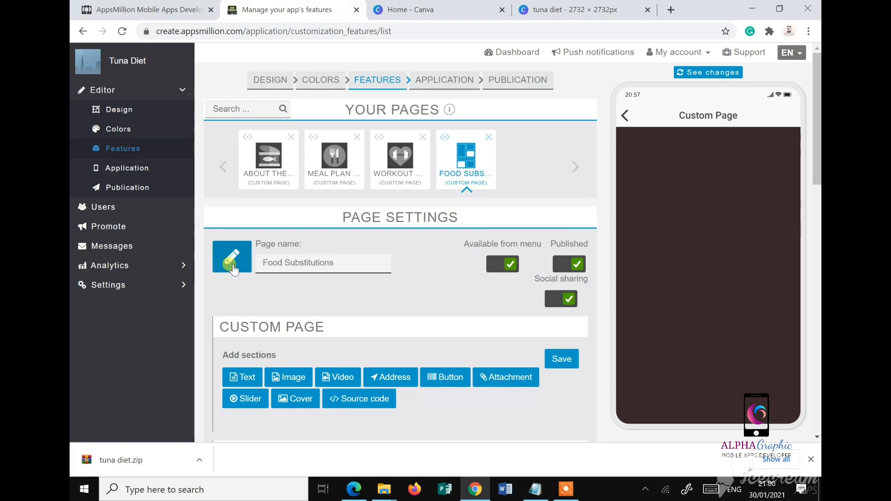
- Upload the button-substitutions image as a new icon for the Food Substitutions page
{"action": "left_click", "coordinate": [221, 271]}
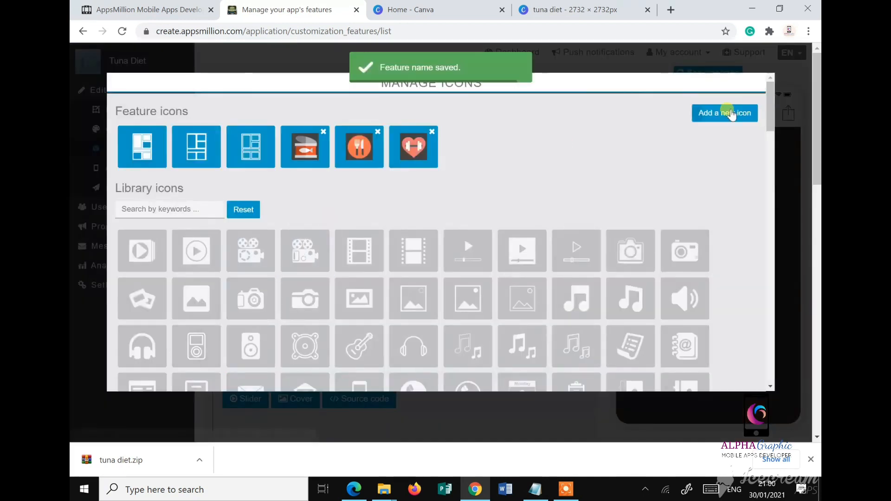
{"action": "left_click", "coordinate": [732, 113]}
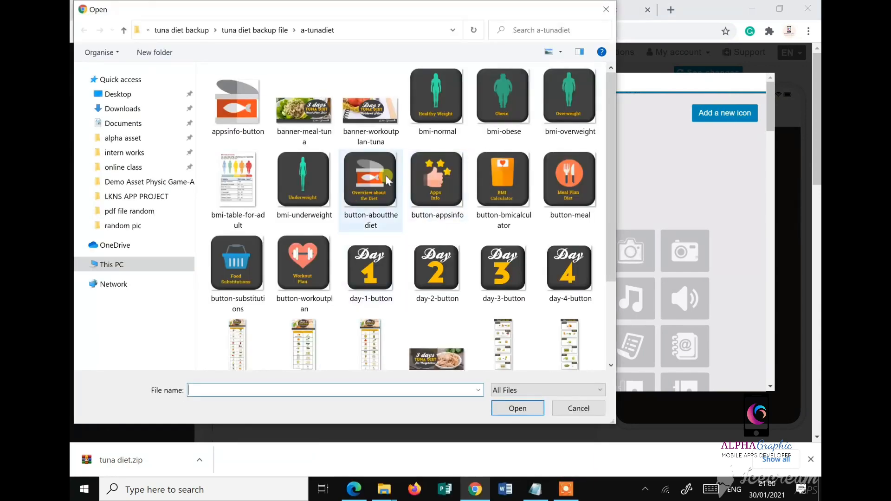
{"action": "left_click", "coordinate": [246, 265]}
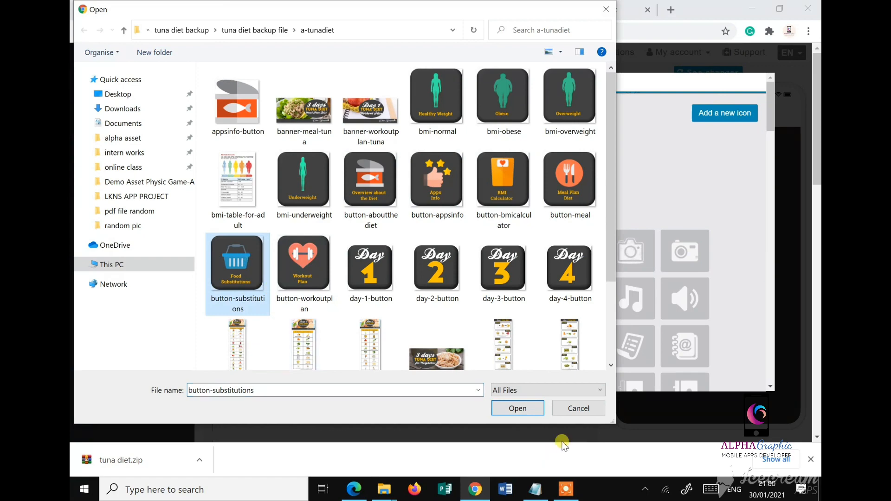
{"action": "left_click", "coordinate": [516, 408]}
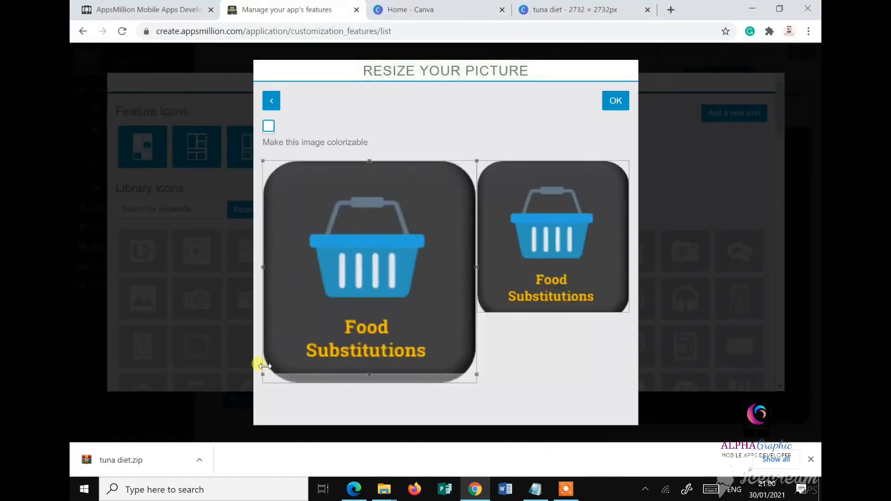
- Crop the uploaded icon to the blue basket, excluding its caption, and assign it to the Food Substitutions page
{"action": "left_click_drag", "start_coordinate": [265, 378], "coordinate": [266, 379]}
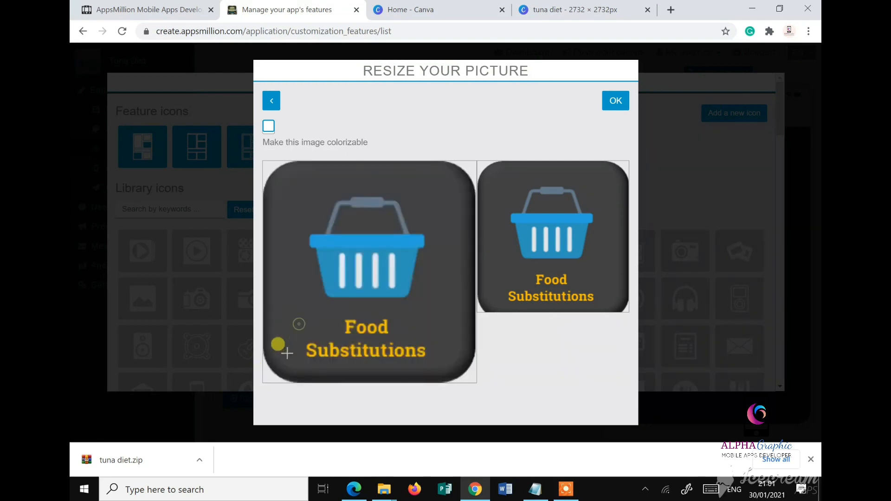
{"action": "left_click_drag", "start_coordinate": [293, 170], "coordinate": [384, 301]}
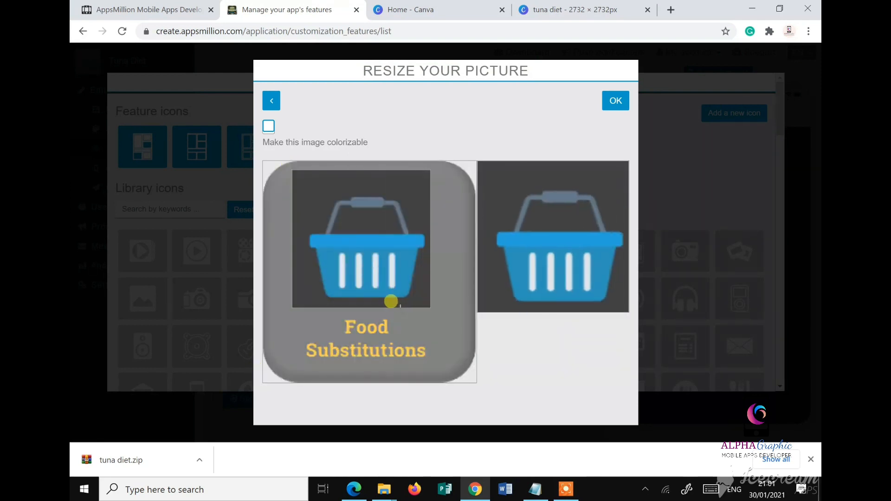
{"action": "left_click_drag", "start_coordinate": [376, 245], "coordinate": [381, 250]}
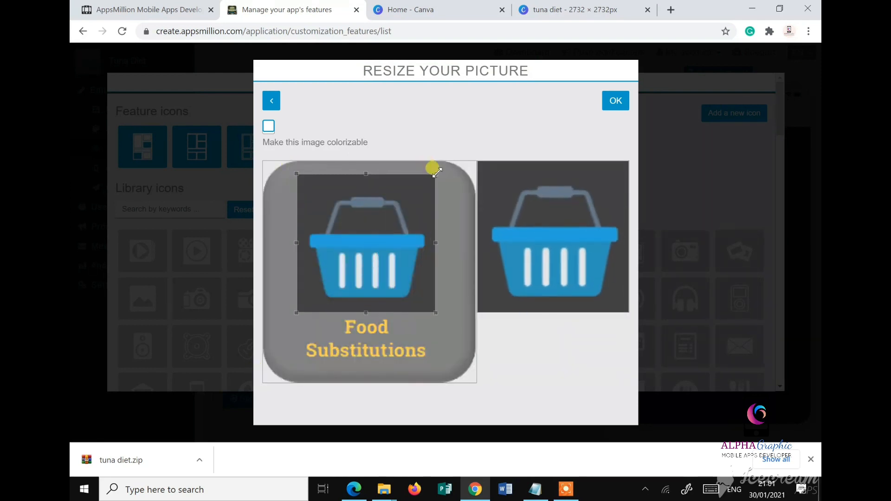
{"action": "left_click_drag", "start_coordinate": [435, 177], "coordinate": [432, 174]}
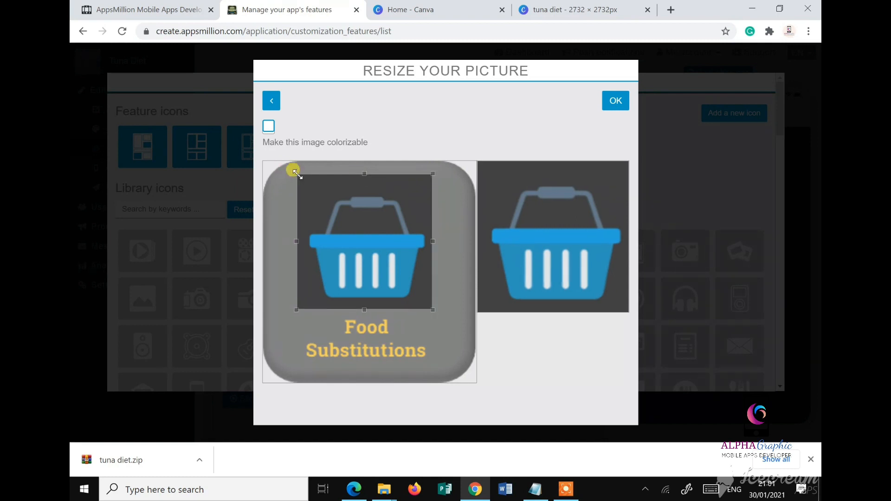
{"action": "left_click_drag", "start_coordinate": [292, 172], "coordinate": [298, 177]}
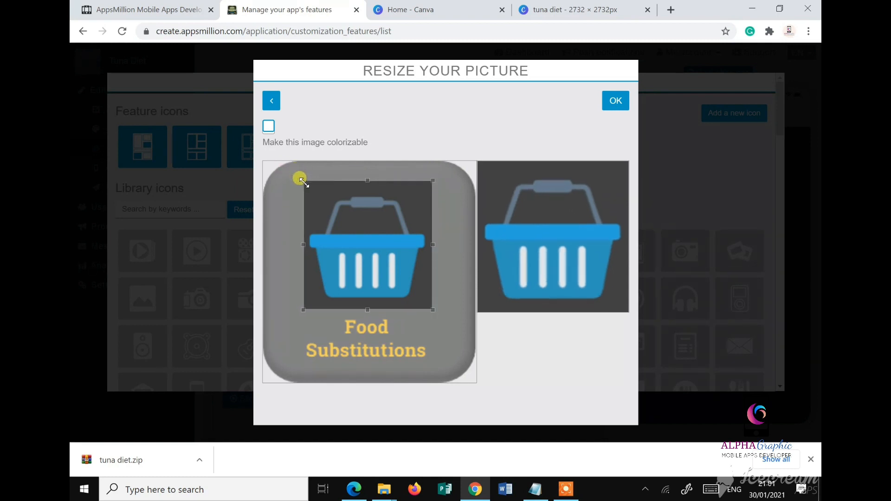
{"action": "left_click", "coordinate": [615, 100]}
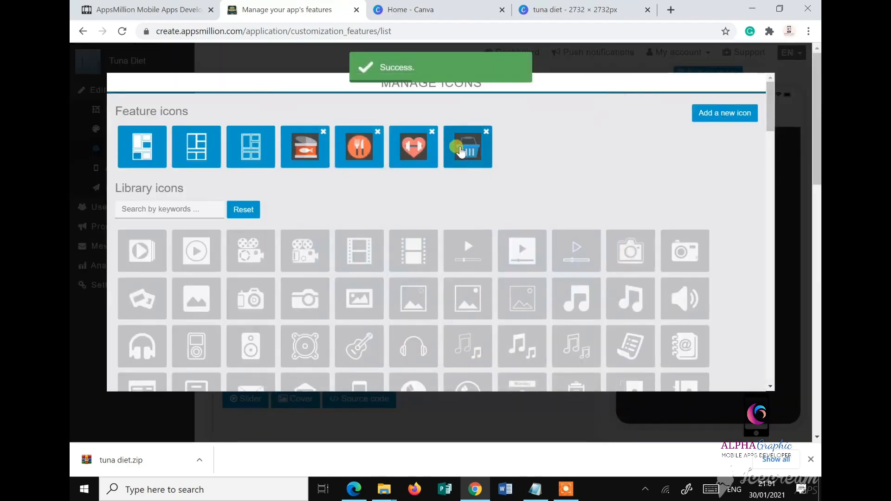
{"action": "left_click", "coordinate": [462, 151]}
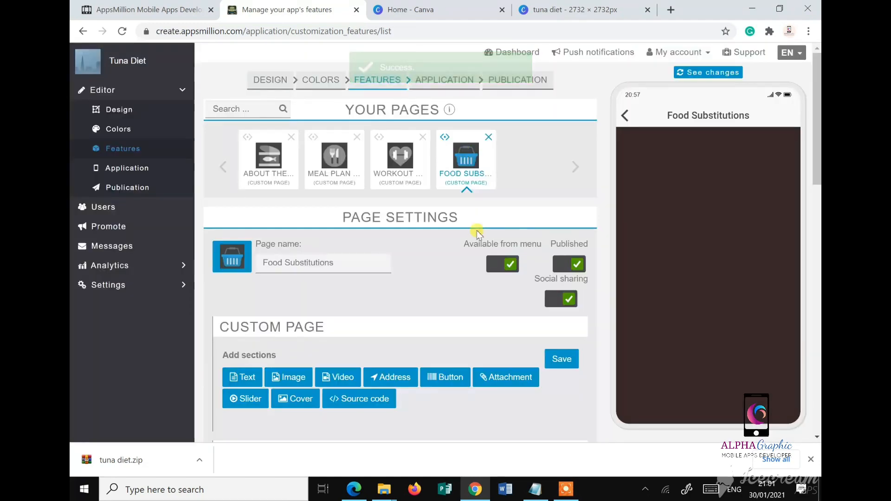
- Try to save the Food Substitutions page without adding any sections
{"action": "left_click", "coordinate": [564, 355]}
{"action": "left_click", "coordinate": [564, 357]}
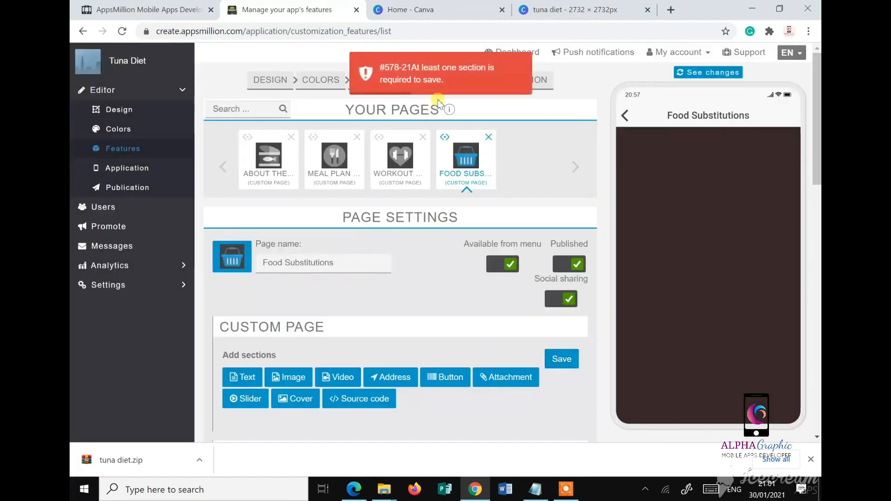
{"action": "scroll", "coordinate": [464, 278], "scroll_direction": "down", "scroll_amount": 4}
{"action": "scroll", "coordinate": [481, 237], "scroll_direction": "up", "scroll_amount": 4}
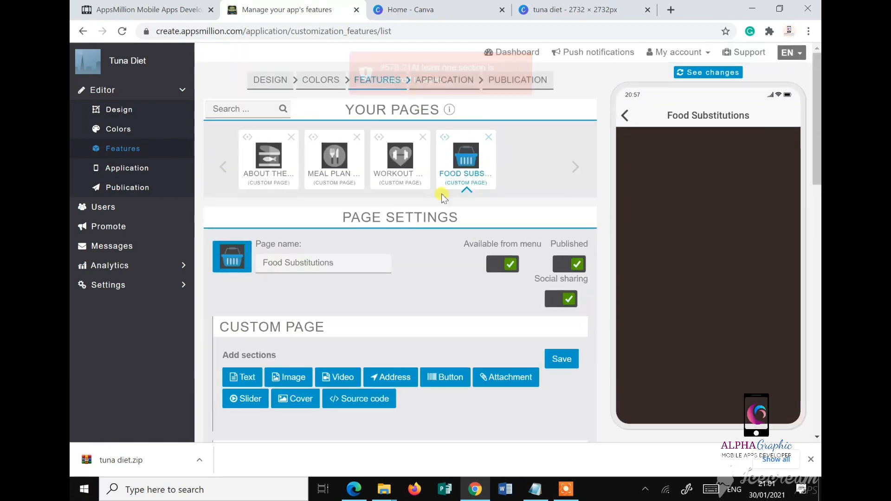
- Return the phone preview to the app's home screen and refresh it to check the menu pages and their icons
{"action": "left_click", "coordinate": [622, 115]}
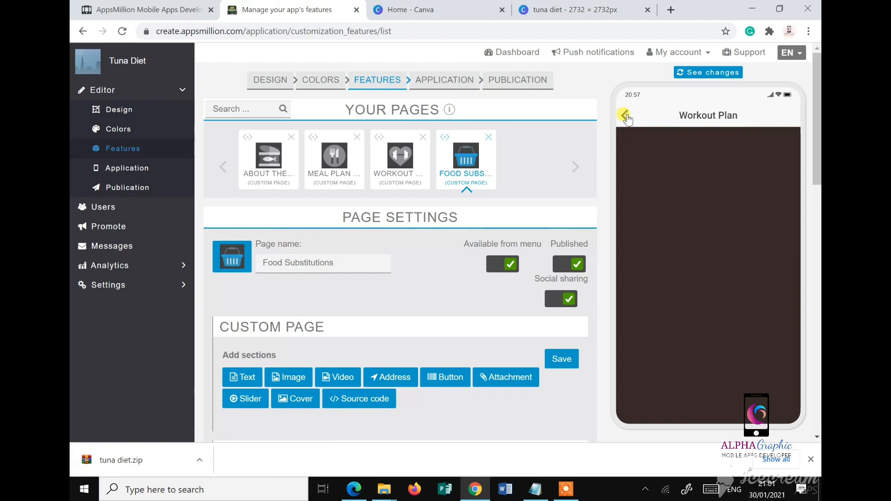
{"action": "left_click", "coordinate": [625, 115]}
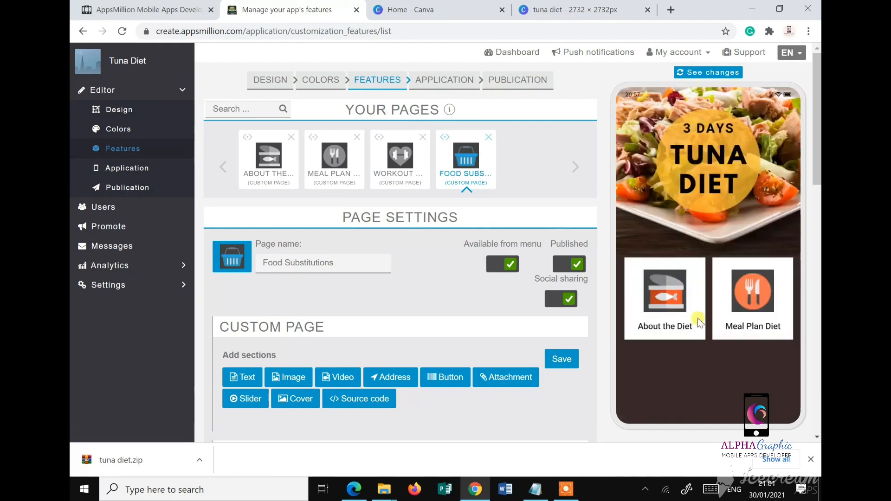
{"action": "left_click", "coordinate": [711, 73]}
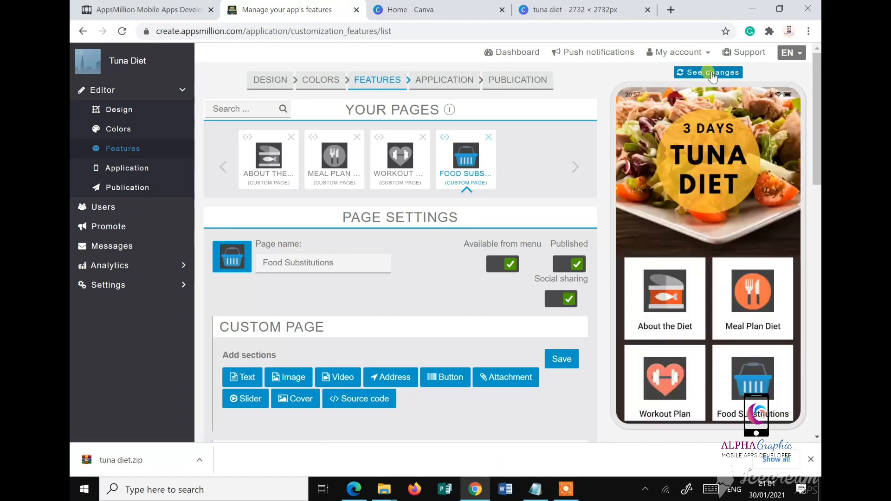
{"action": "scroll", "coordinate": [765, 387], "scroll_direction": "down", "scroll_amount": 4}
{"action": "scroll", "coordinate": [765, 387], "scroll_direction": "up", "scroll_amount": 4}
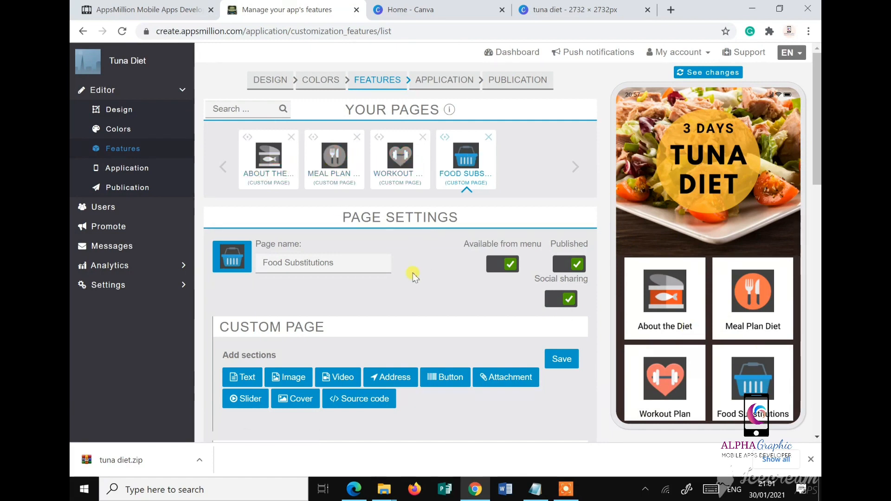
- Check the remaining menu and content pages in the Notepad list and go to the editor's page types for adding pages
{"action": "left_click", "coordinate": [535, 488]}
{"action": "scroll", "coordinate": [686, 274], "scroll_direction": "down", "scroll_amount": 1}
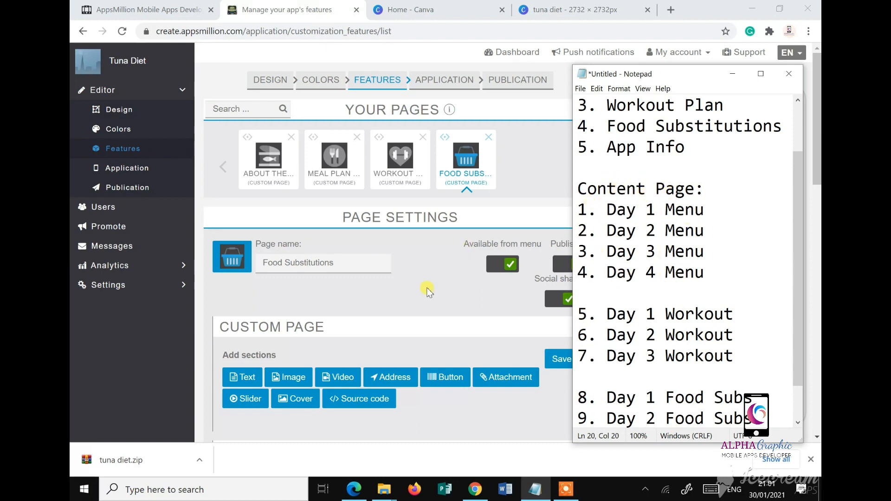
{"action": "scroll", "coordinate": [427, 290], "scroll_direction": "down", "scroll_amount": 3}
{"action": "scroll", "coordinate": [615, 278], "scroll_direction": "down", "scroll_amount": 1}
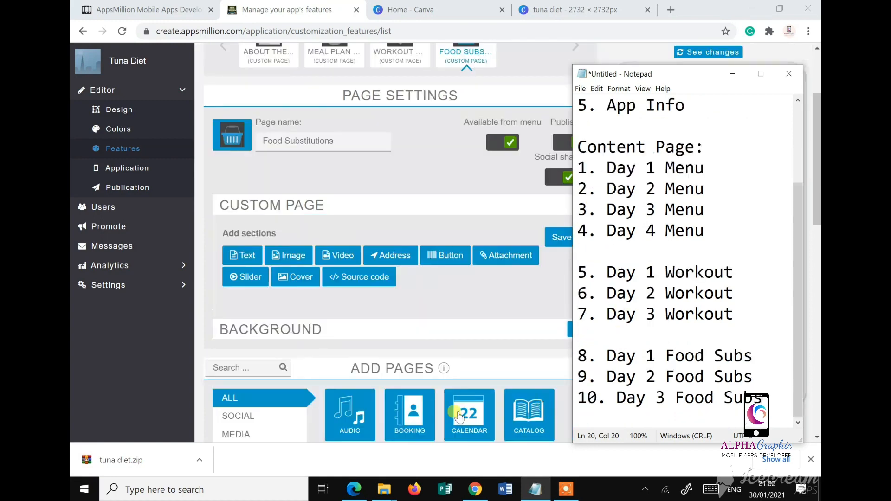
- Add a new custom page to the app, open its settings and consult the content page list in the notes
{"action": "scroll", "coordinate": [459, 416], "scroll_direction": "down", "scroll_amount": 9}
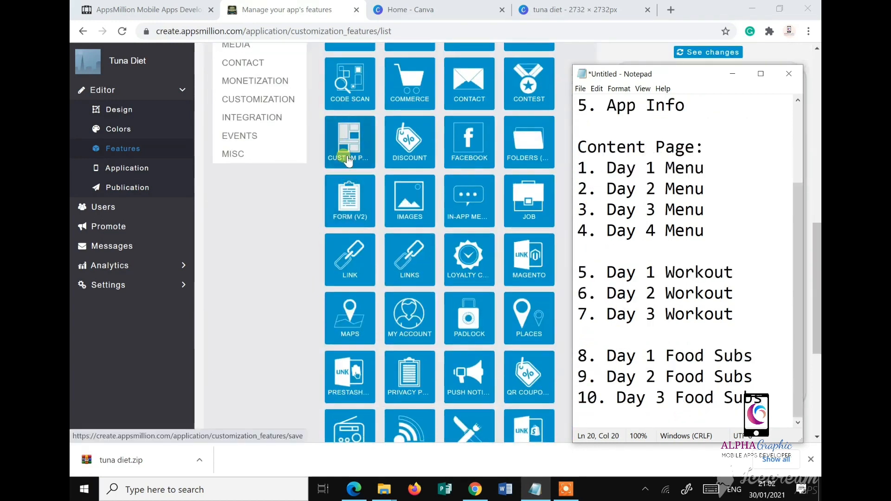
{"action": "scroll", "coordinate": [367, 223], "scroll_direction": "up", "scroll_amount": 3}
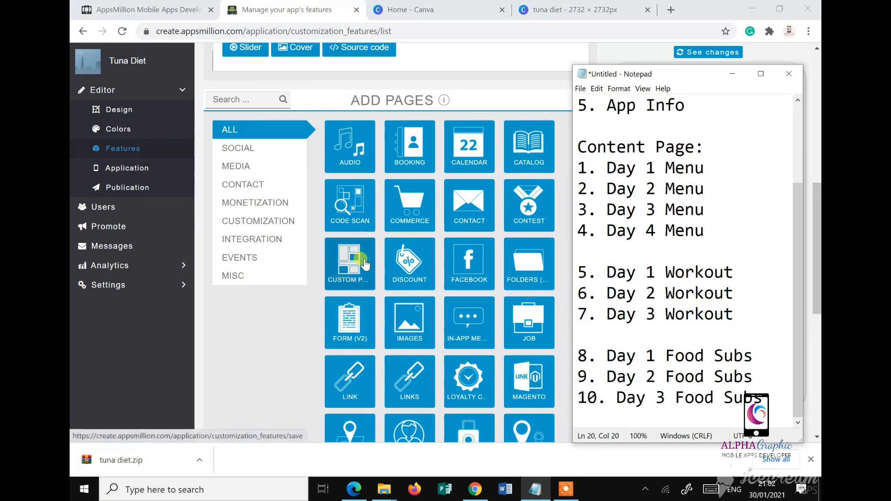
{"action": "left_click", "coordinate": [348, 260]}
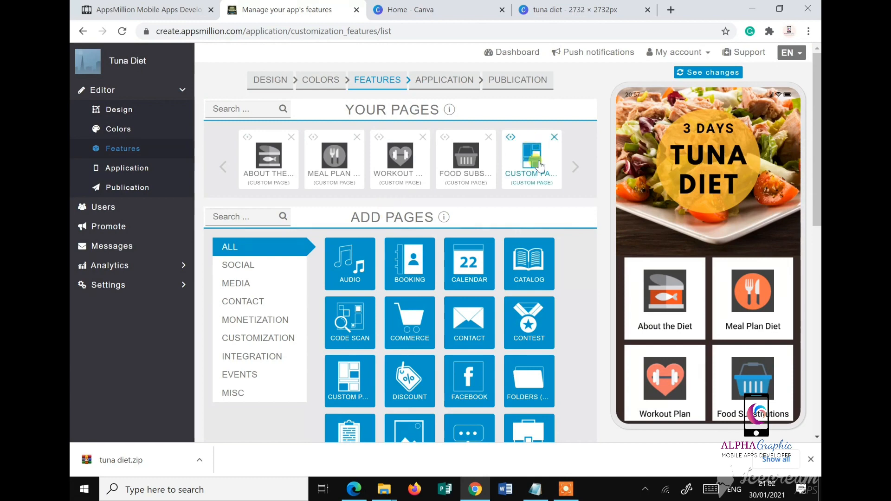
{"action": "left_click", "coordinate": [539, 160]}
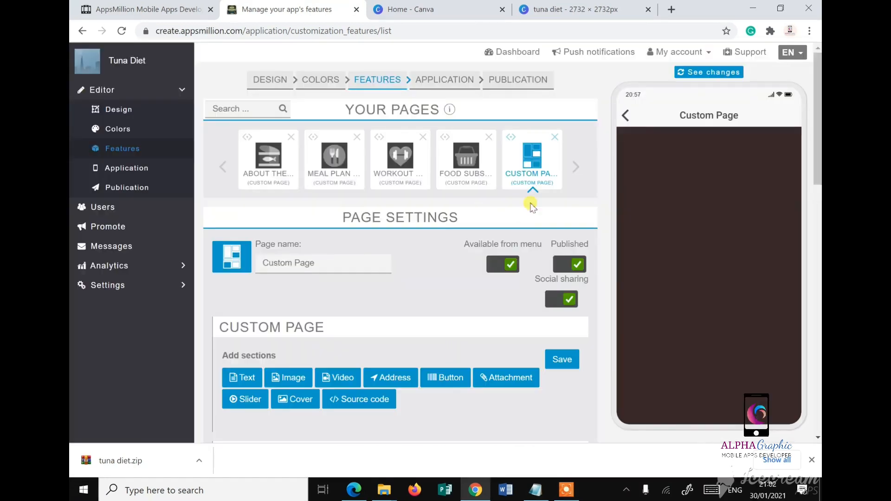
{"action": "left_click", "coordinate": [539, 490]}
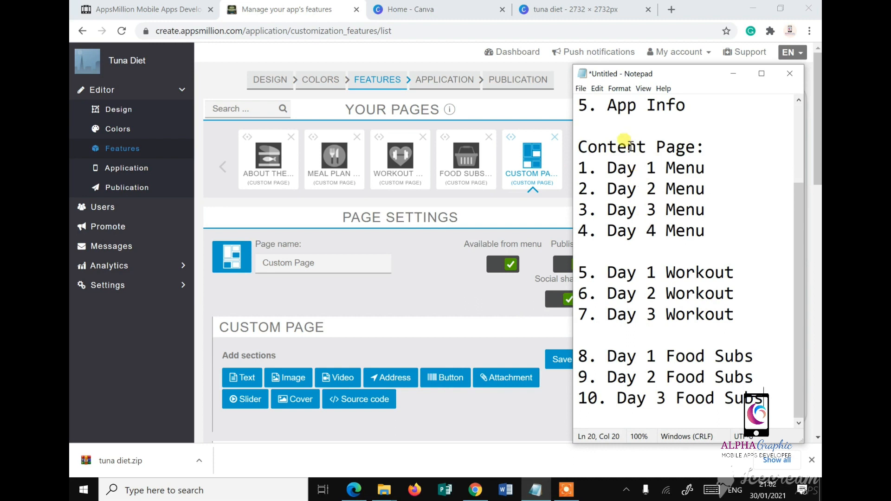
{"action": "left_click", "coordinate": [464, 283]}
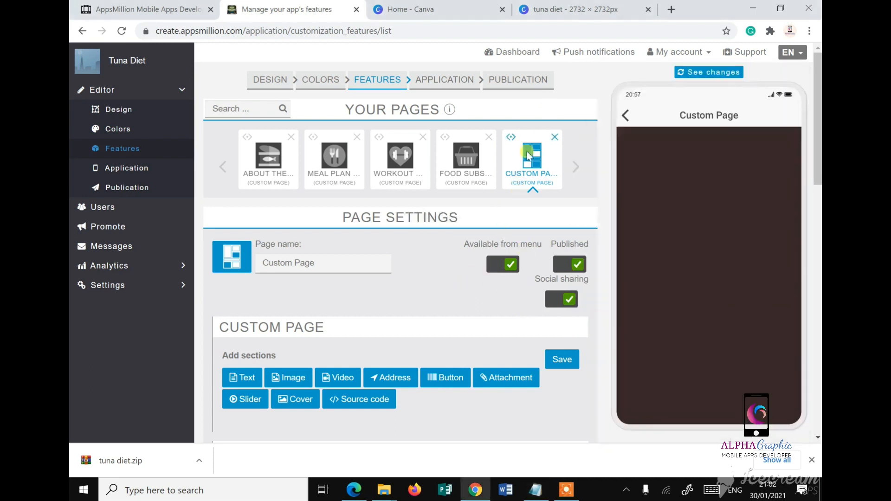
- Name the new custom page Day 1 Menu, with menu availability and social sharing turned off
{"action": "left_click", "coordinate": [494, 269]}
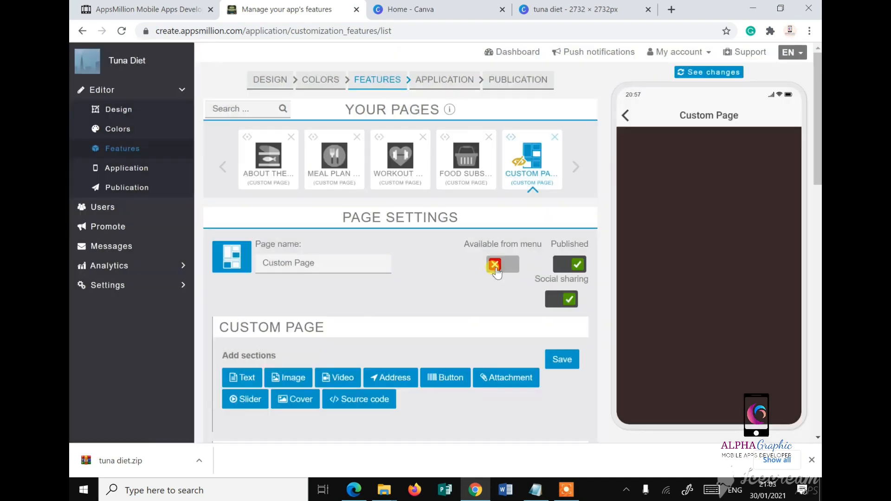
{"action": "left_click", "coordinate": [546, 295]}
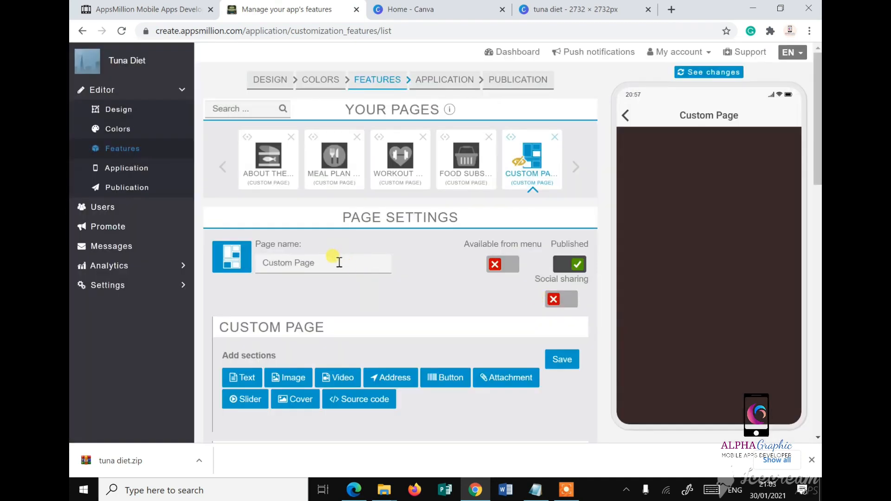
{"action": "left_click_drag", "start_coordinate": [339, 262], "coordinate": [258, 264]}
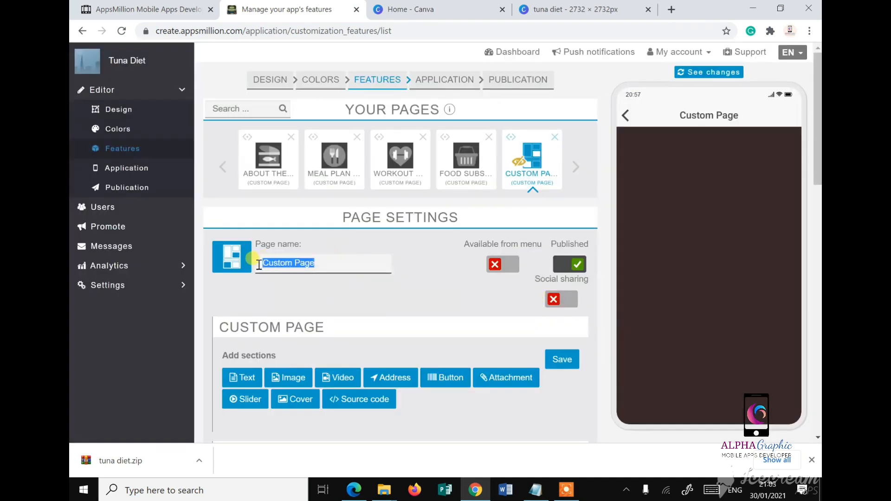
{"action": "type", "text": "Da"}
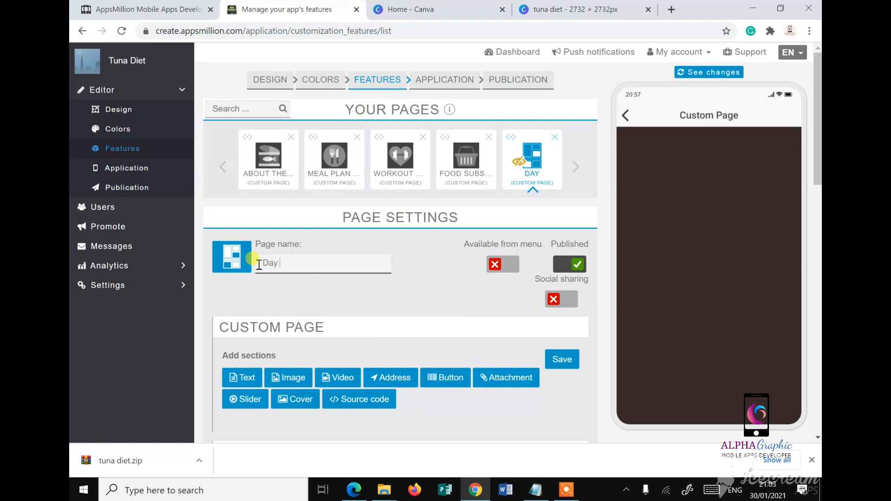
{"action": "type", "text": "y 1 Menu"}
{"action": "left_click", "coordinate": [302, 290]}
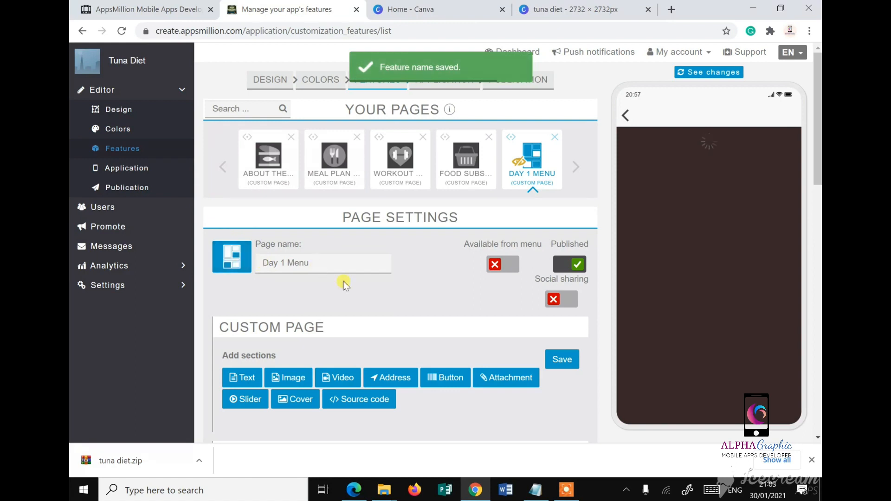
- Add a cover section with the image meal-day-1-tuna-diet to the Day 1 Menu page and save the page
{"action": "scroll", "coordinate": [344, 283], "scroll_direction": "down", "scroll_amount": 1}
{"action": "scroll", "coordinate": [344, 284], "scroll_direction": "down", "scroll_amount": 1}
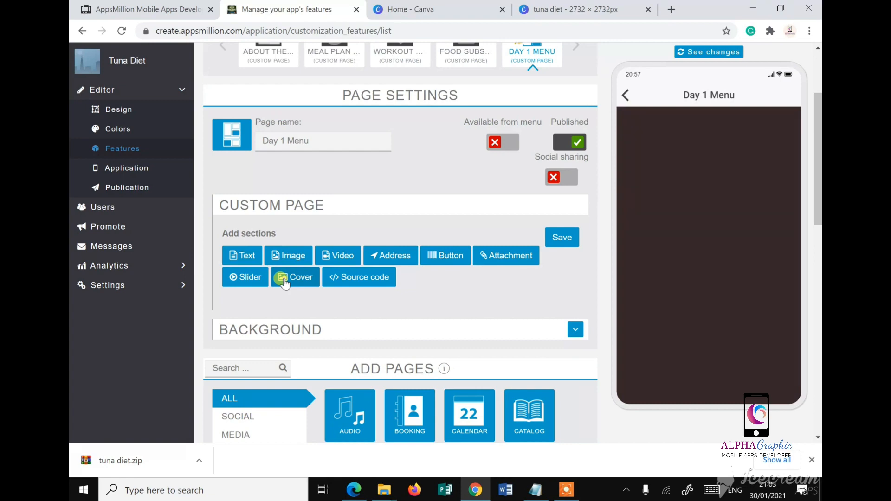
{"action": "left_click", "coordinate": [284, 278]}
{"action": "scroll", "coordinate": [353, 223], "scroll_direction": "down", "scroll_amount": 2}
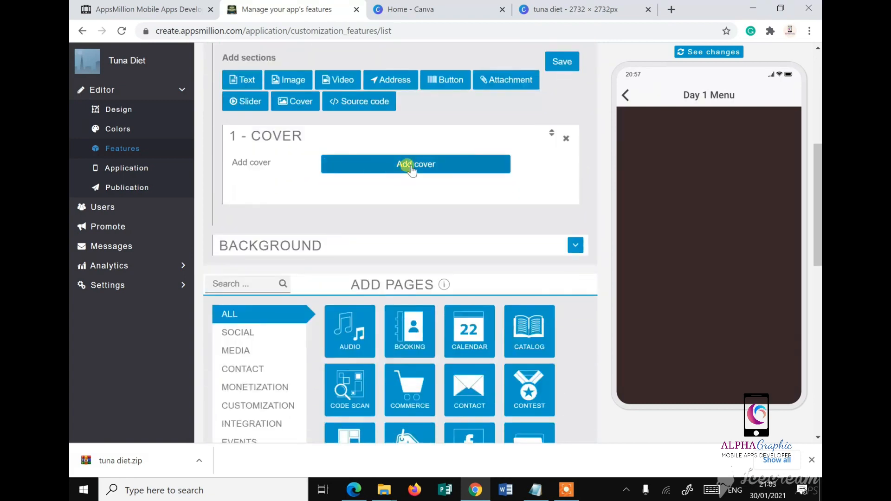
{"action": "left_click", "coordinate": [411, 167]}
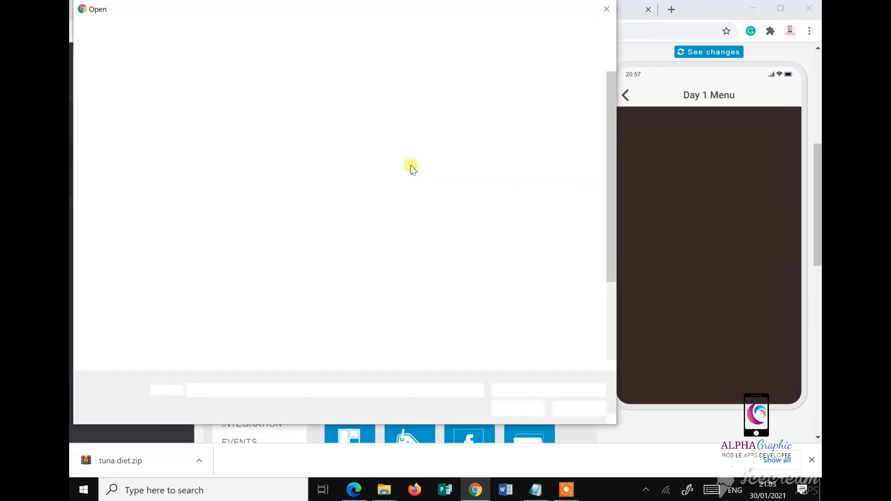
{"action": "scroll", "coordinate": [399, 185], "scroll_direction": "down", "scroll_amount": 2}
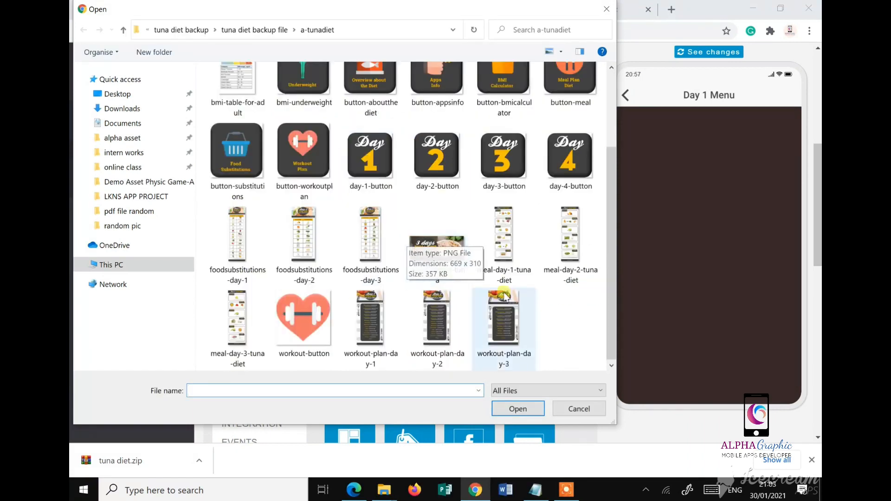
{"action": "left_click", "coordinate": [497, 230]}
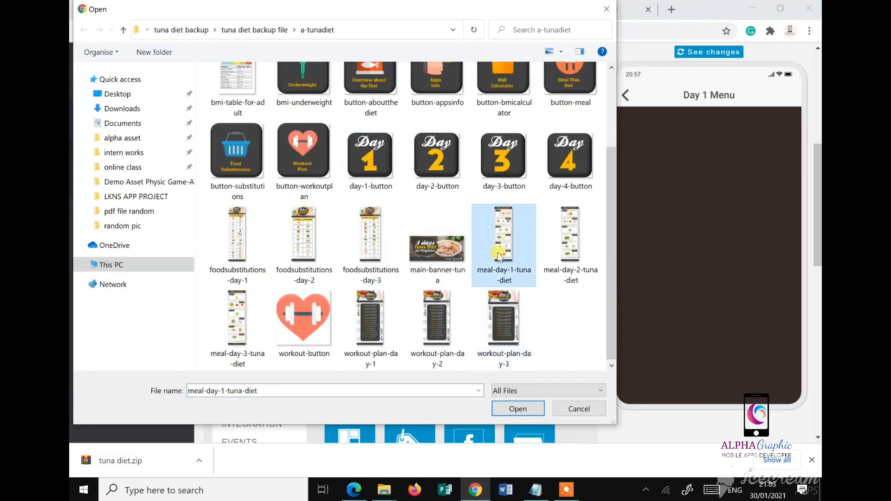
{"action": "left_click", "coordinate": [502, 409]}
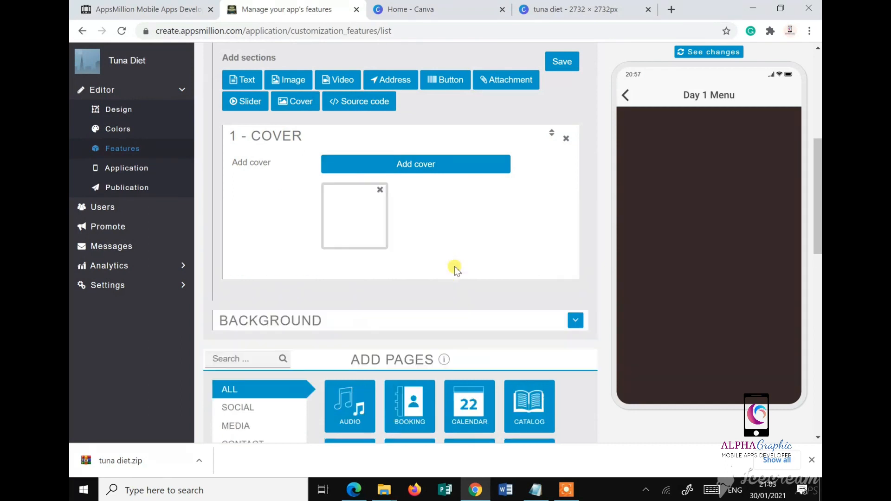
{"action": "left_click", "coordinate": [563, 60]}
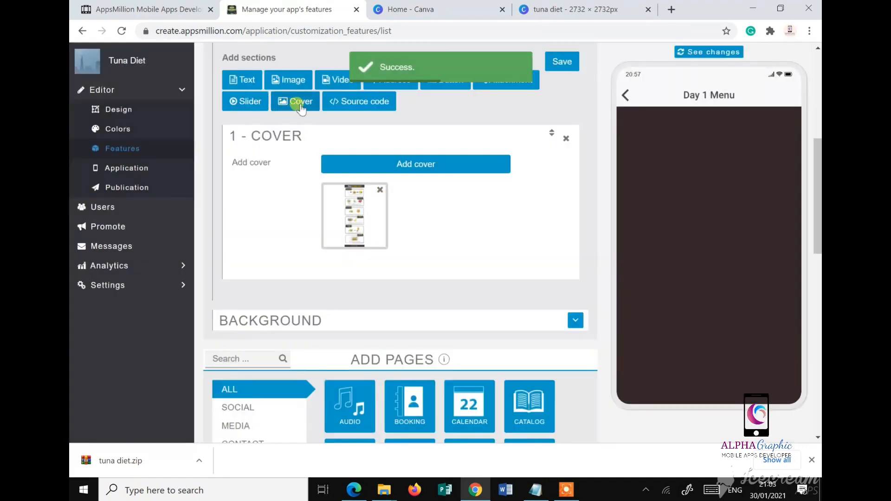
- Refresh the phone preview and look through the whole Day 1 Menu page
{"action": "left_click", "coordinate": [718, 54]}
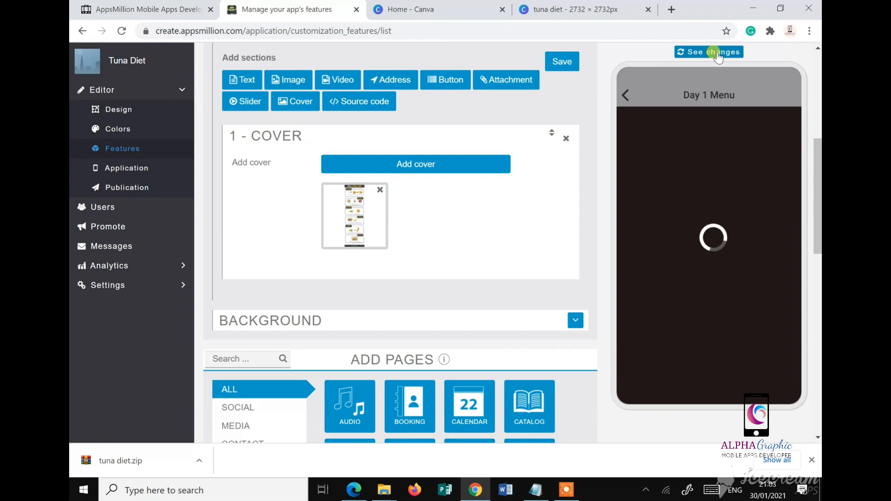
{"action": "scroll", "coordinate": [535, 159], "scroll_direction": "up", "scroll_amount": 6}
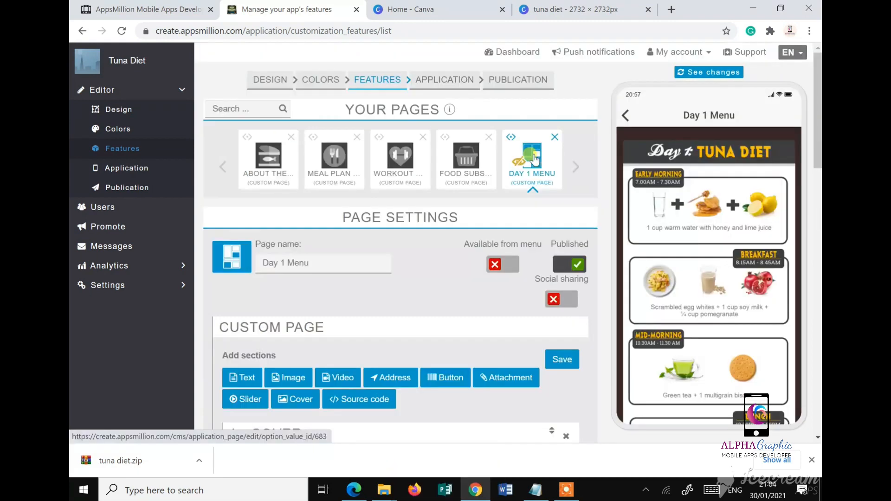
{"action": "scroll", "coordinate": [728, 325], "scroll_direction": "down", "scroll_amount": 5}
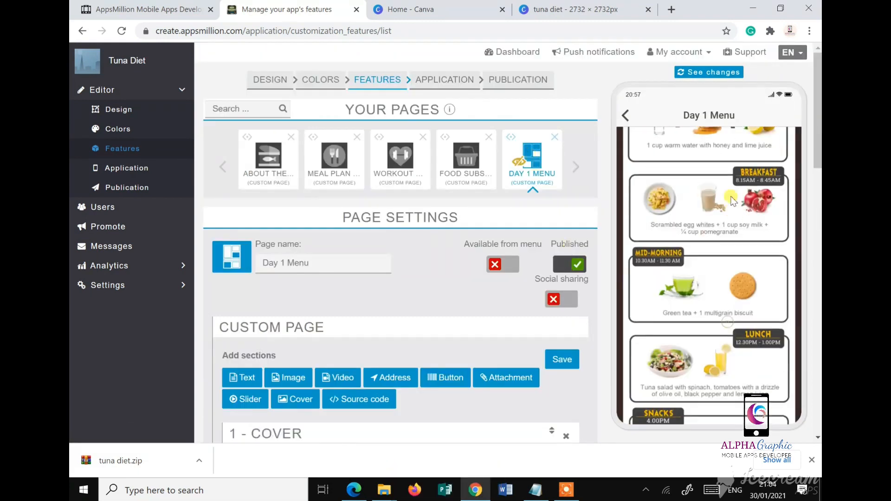
{"action": "scroll", "coordinate": [727, 353], "scroll_direction": "down", "scroll_amount": 2}
{"action": "scroll", "coordinate": [695, 279], "scroll_direction": "up", "scroll_amount": 8}
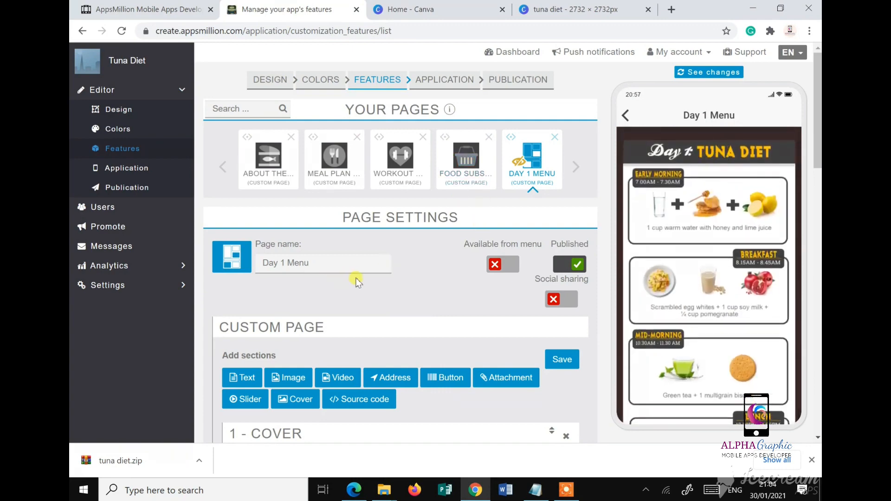
{"action": "scroll", "coordinate": [357, 280], "scroll_direction": "down", "scroll_amount": 1}
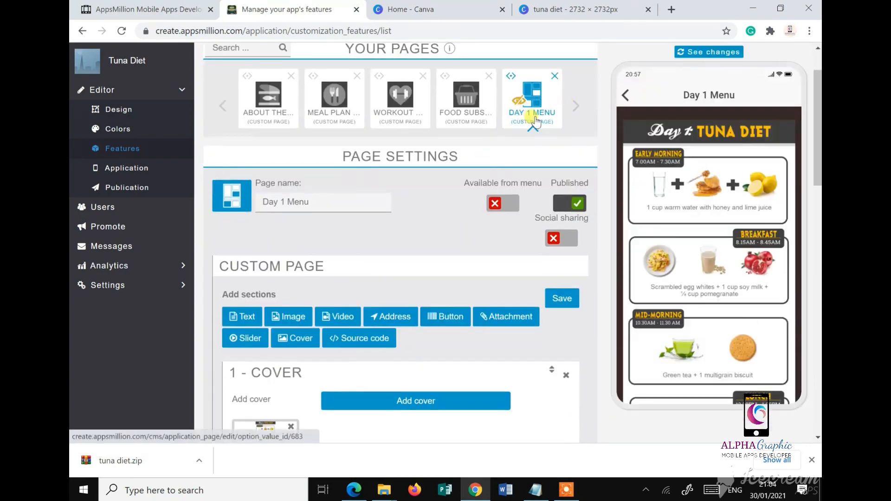
- Check the notes for the next content page, add another custom page and open its settings
{"action": "left_click", "coordinate": [535, 490]}
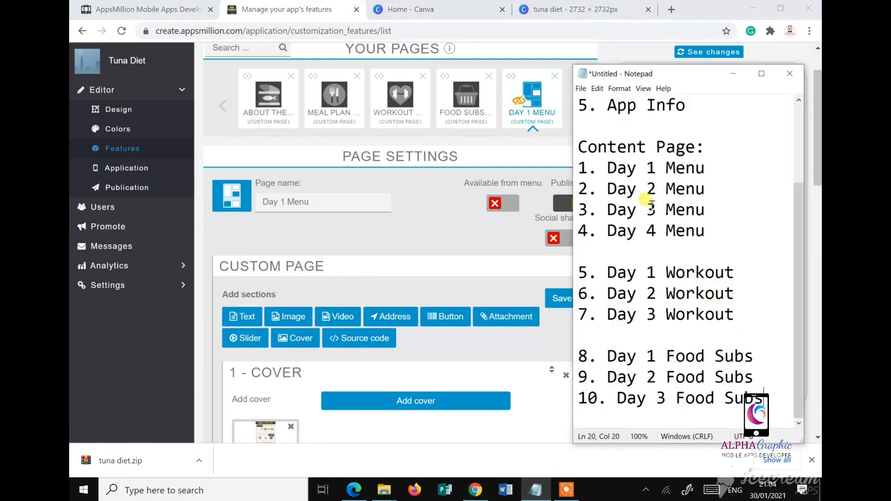
{"action": "left_click", "coordinate": [447, 195]}
{"action": "scroll", "coordinate": [448, 230], "scroll_direction": "up", "scroll_amount": 1}
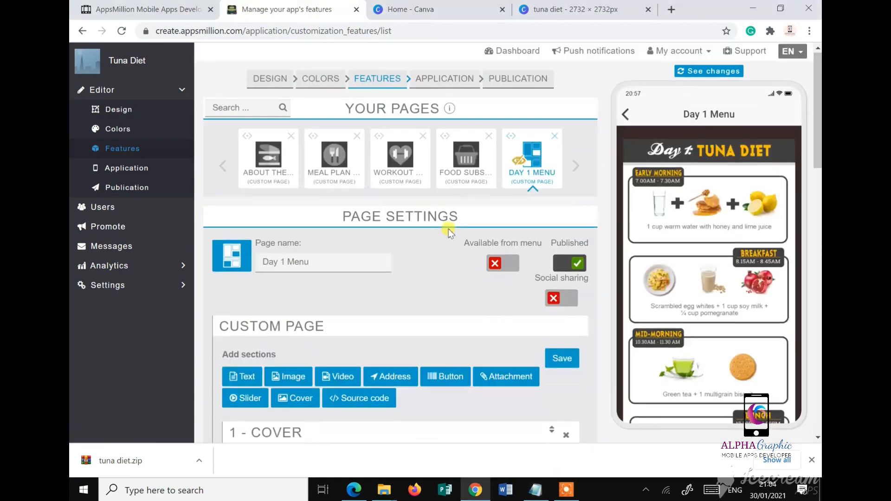
{"action": "scroll", "coordinate": [449, 232], "scroll_direction": "down", "scroll_amount": 4}
{"action": "scroll", "coordinate": [448, 232], "scroll_direction": "down", "scroll_amount": 5}
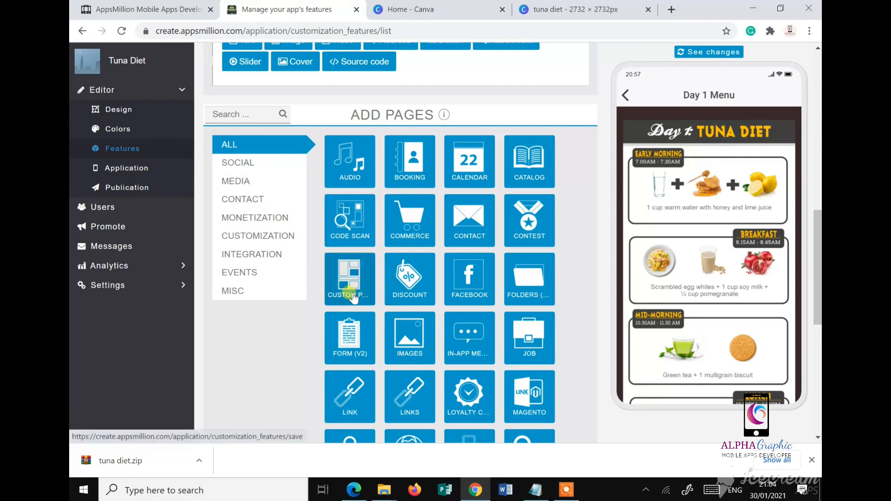
{"action": "left_click", "coordinate": [351, 290]}
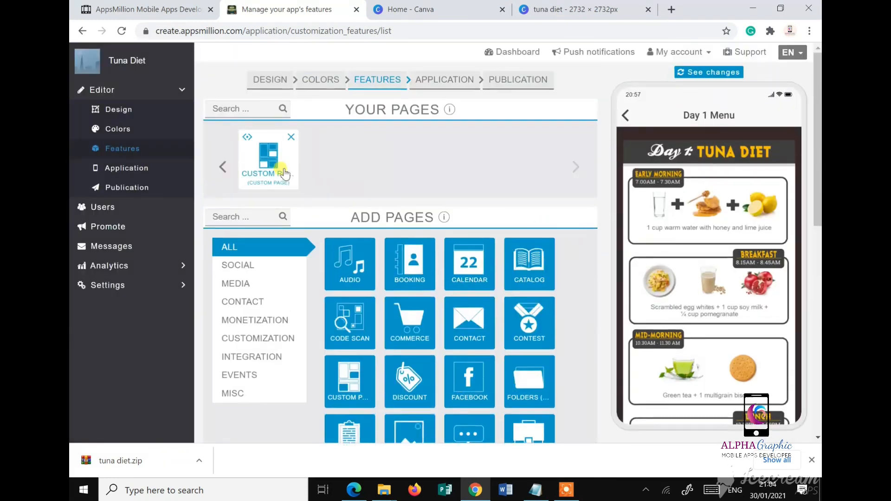
{"action": "left_click", "coordinate": [277, 160]}
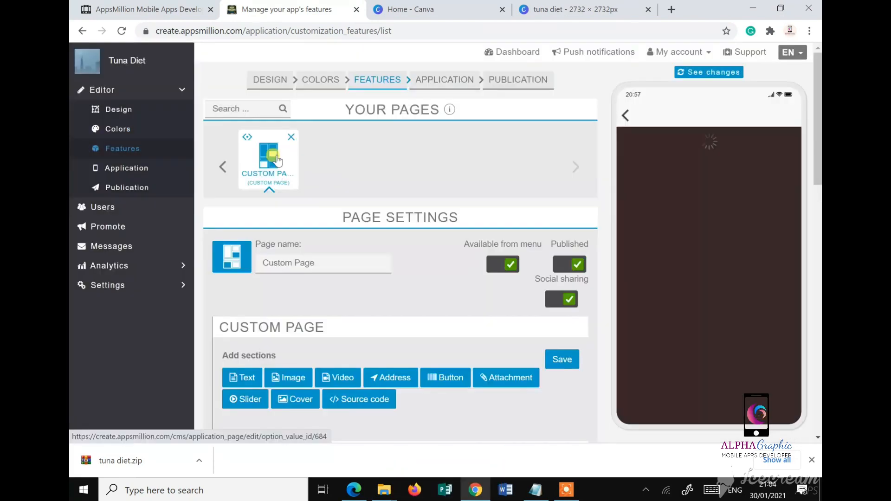
- Turn off menu availability and social sharing for the second new page and save its name as Day 2 Menu
{"action": "left_click", "coordinate": [497, 265]}
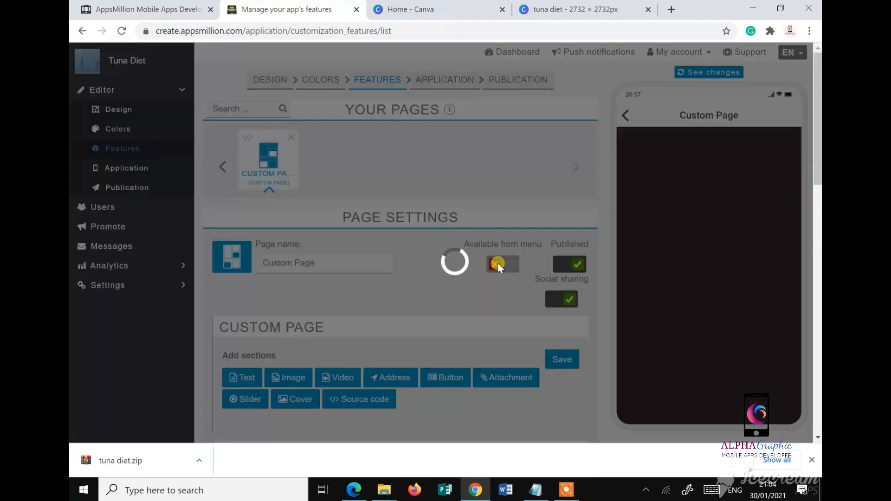
{"action": "left_click", "coordinate": [549, 299]}
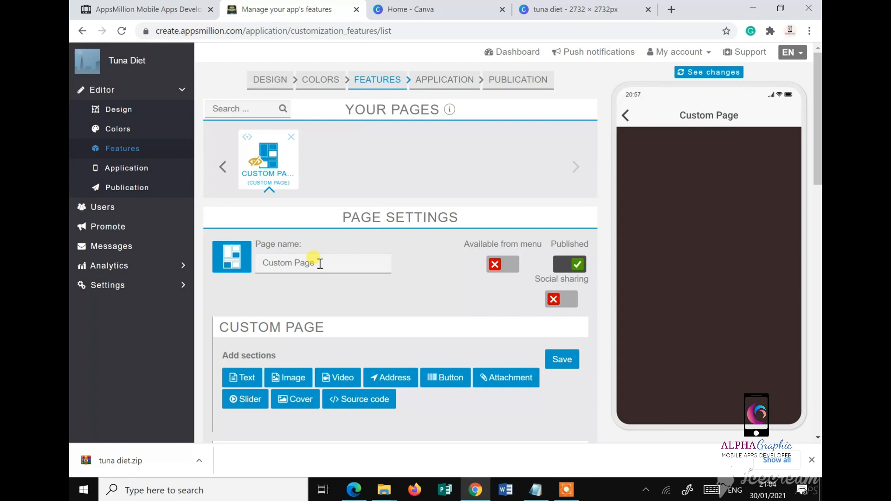
{"action": "left_click_drag", "start_coordinate": [320, 263], "coordinate": [288, 263]}
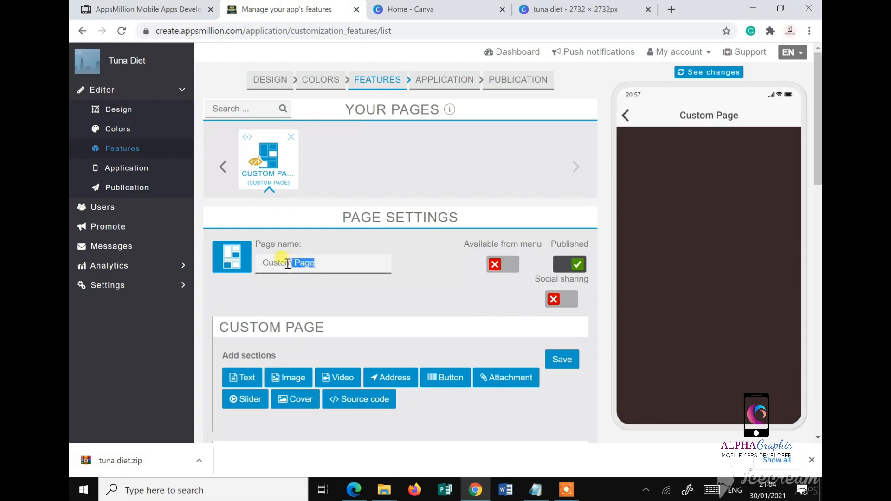
{"action": "type", "text": "Day 2 Menu"}
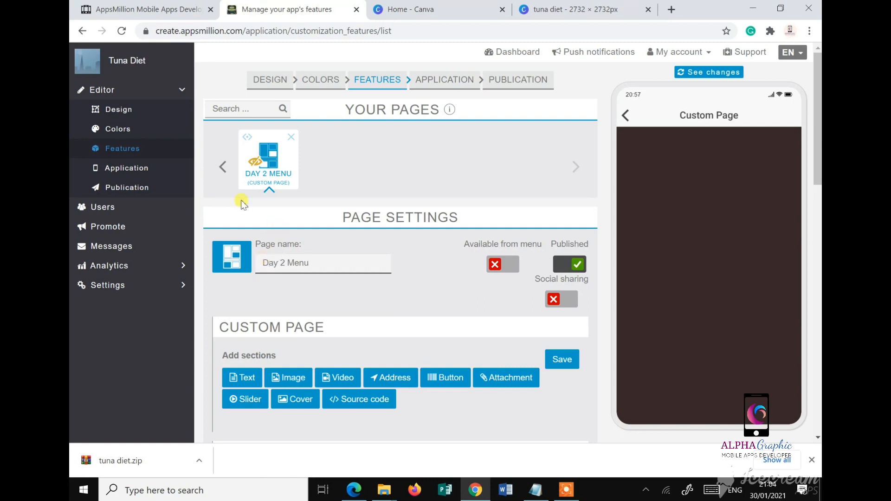
{"action": "left_click", "coordinate": [224, 172]}
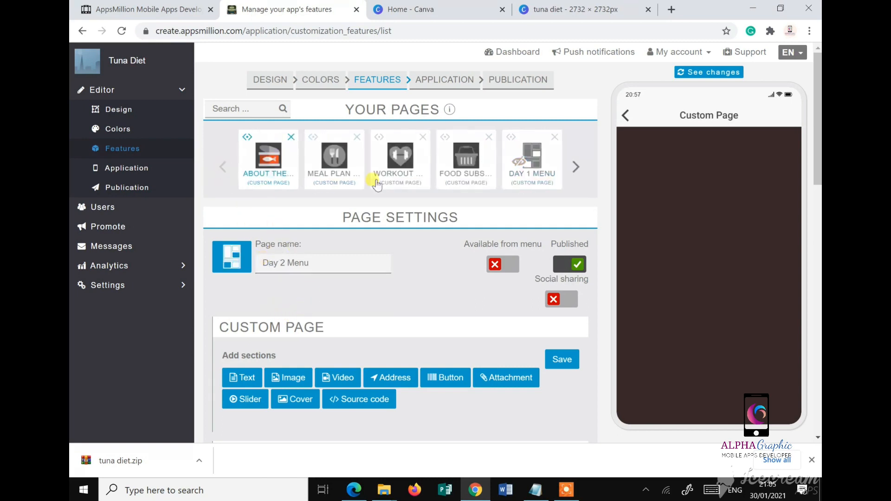
{"action": "left_click", "coordinate": [575, 167]}
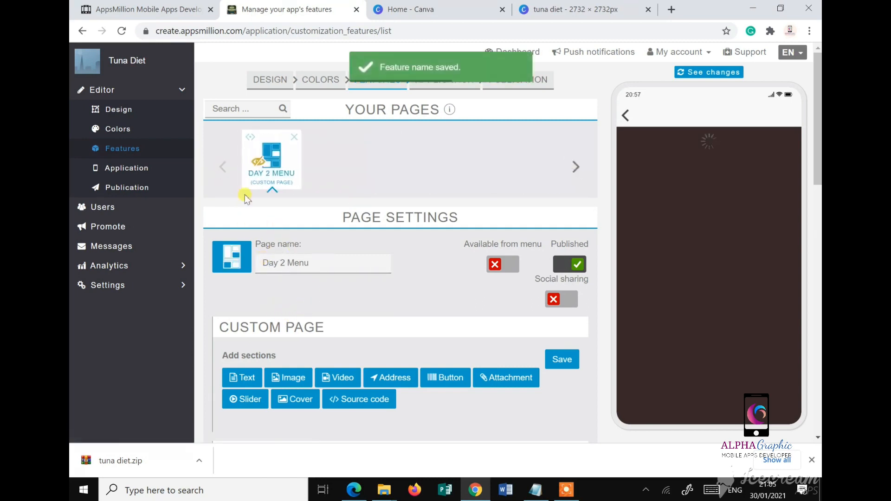
{"action": "scroll", "coordinate": [359, 306], "scroll_direction": "down", "scroll_amount": 3}
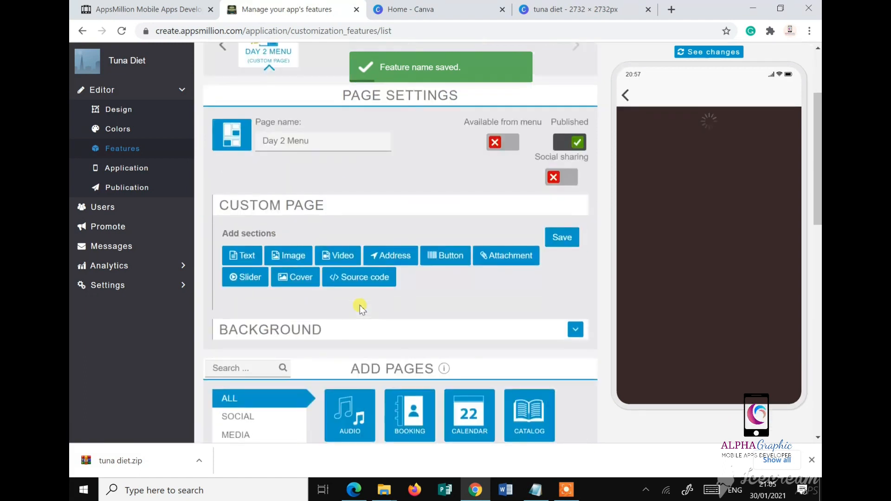
- Add a cover section with the image meal-day-2-tuna-diet to the Day 2 Menu page and save the page
{"action": "left_click", "coordinate": [283, 277]}
{"action": "scroll", "coordinate": [282, 280], "scroll_direction": "down", "scroll_amount": 4}
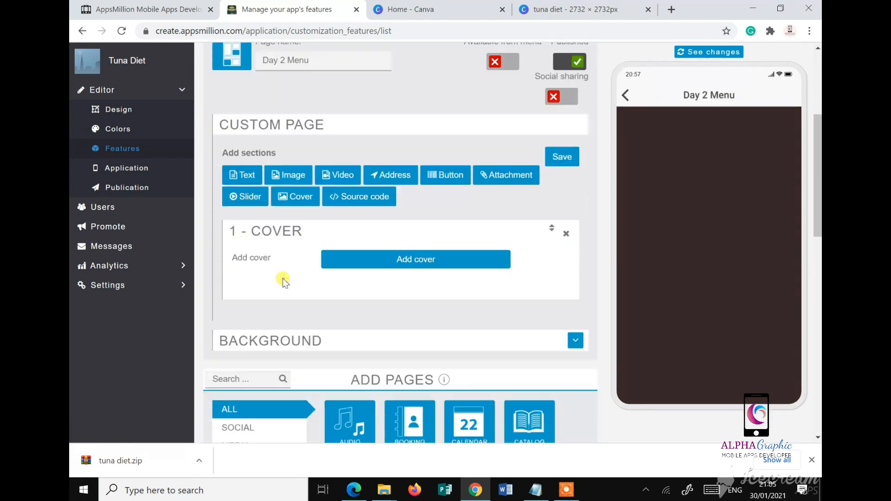
{"action": "left_click", "coordinate": [426, 166]}
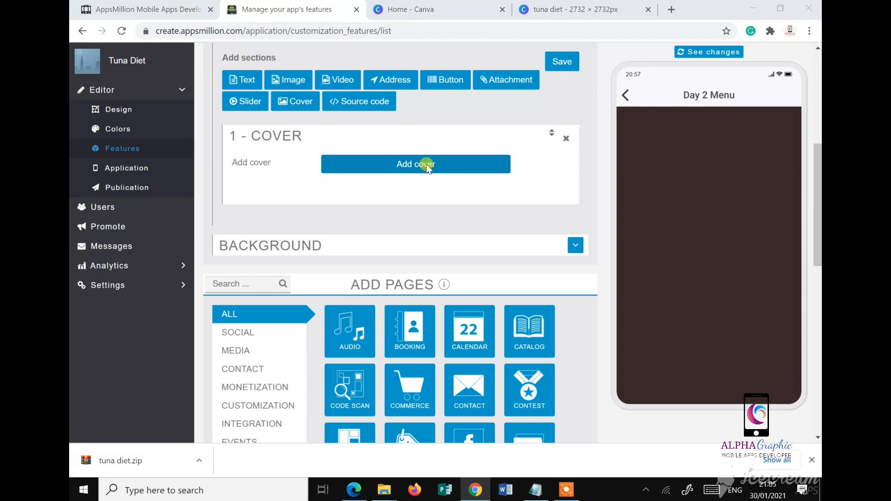
{"action": "scroll", "coordinate": [423, 209], "scroll_direction": "down", "scroll_amount": 2}
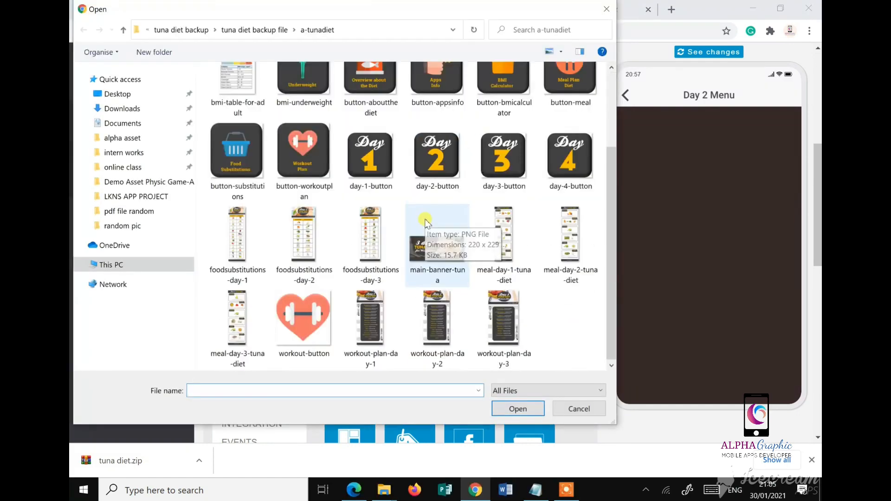
{"action": "left_click", "coordinate": [560, 249]}
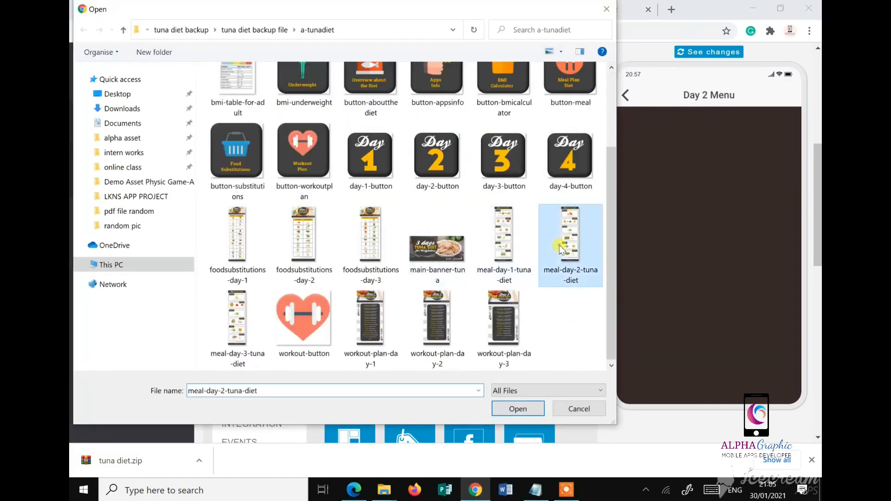
{"action": "left_click", "coordinate": [515, 408]}
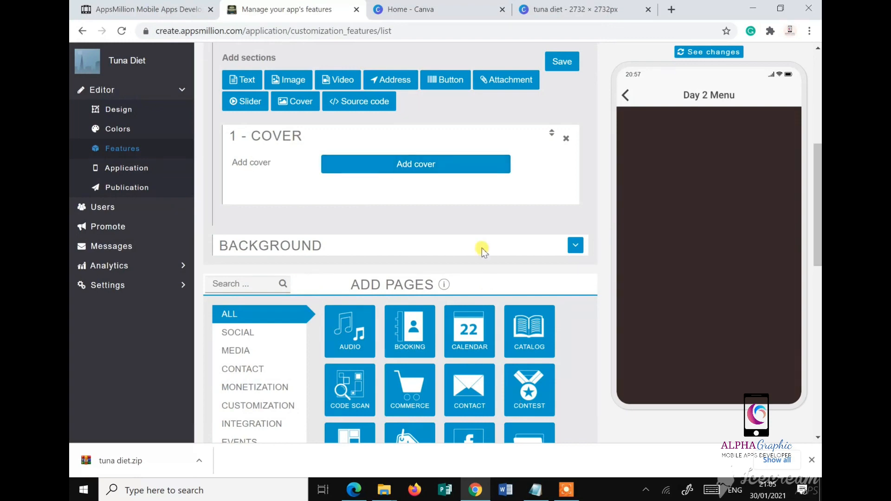
{"action": "scroll", "coordinate": [483, 250], "scroll_direction": "up", "scroll_amount": 3}
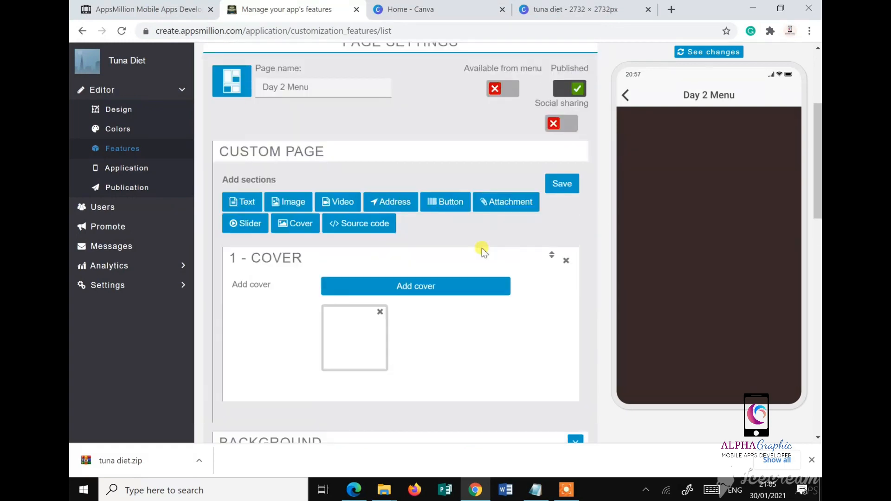
{"action": "left_click", "coordinate": [567, 187]}
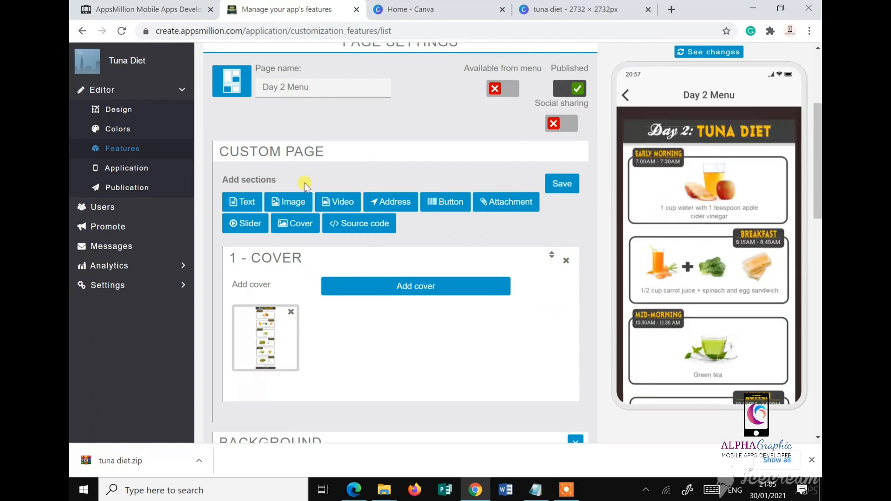
- Add a third custom page for the daily menus and open its settings
{"action": "scroll", "coordinate": [308, 191], "scroll_direction": "up", "scroll_amount": 4}
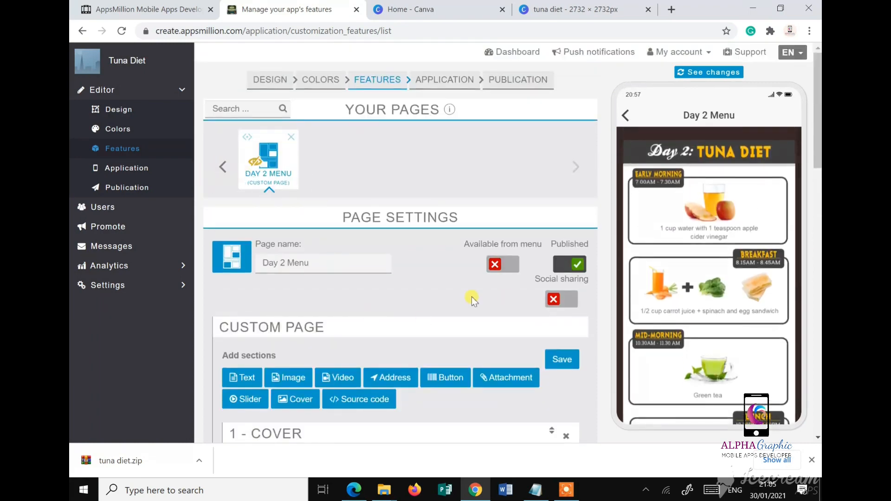
{"action": "scroll", "coordinate": [454, 330], "scroll_direction": "down", "scroll_amount": 6}
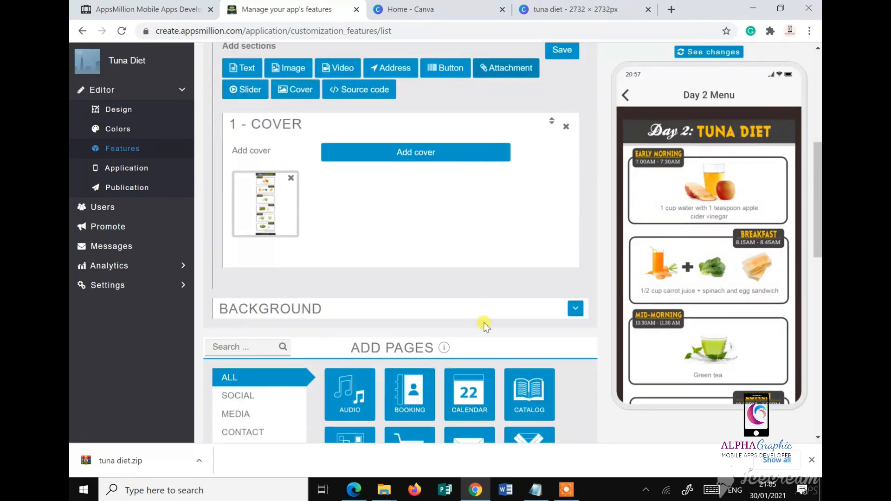
{"action": "left_click", "coordinate": [346, 340]}
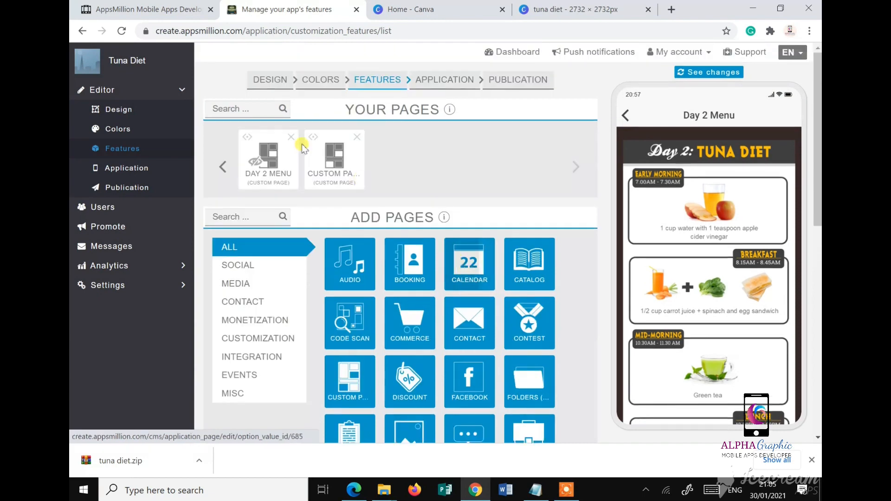
{"action": "left_click", "coordinate": [332, 163]}
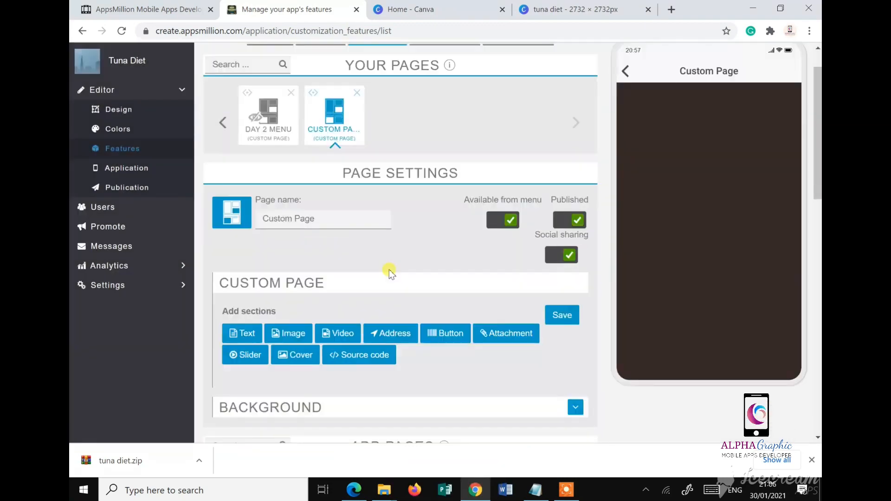
- Name the new custom page Day 3 Menu and turn off its menu availability and social sharing
{"action": "left_click_drag", "start_coordinate": [318, 202], "coordinate": [263, 203]}
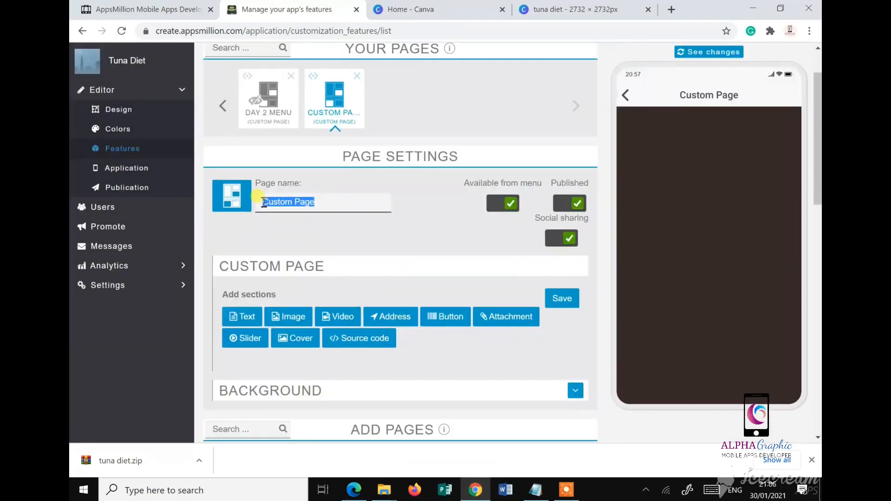
{"action": "type", "text": "Day 3 Menu"}
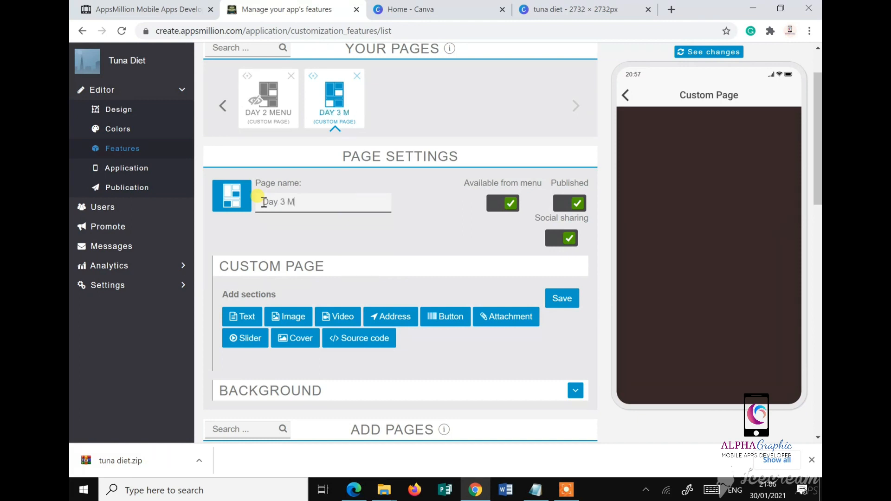
{"action": "left_click", "coordinate": [493, 203]}
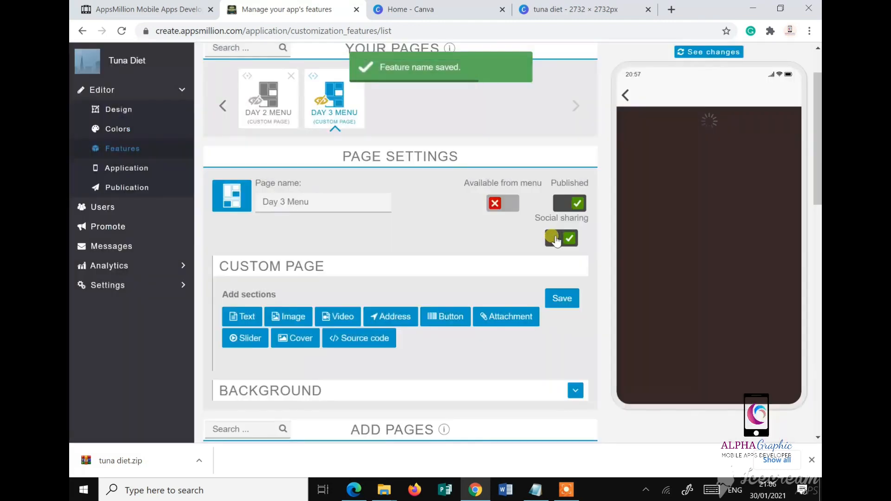
{"action": "left_click", "coordinate": [556, 239]}
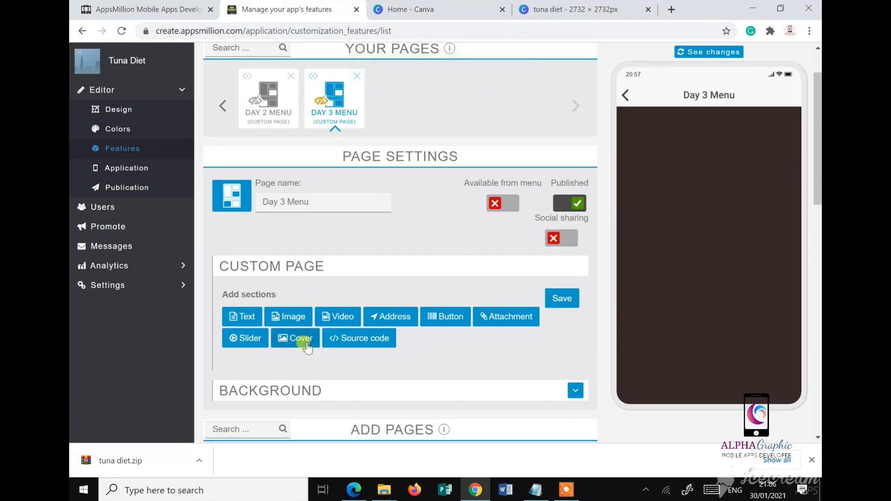
- Add a cover section with the image meal-day-3-tuna-diet to the Day 3 Menu page and save the page
{"action": "scroll", "coordinate": [306, 345], "scroll_direction": "down", "scroll_amount": 4}
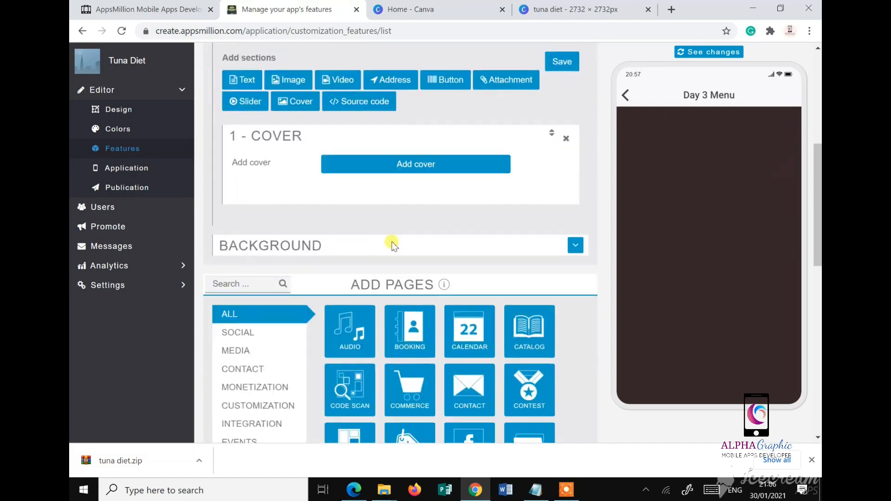
{"action": "left_click", "coordinate": [414, 165]}
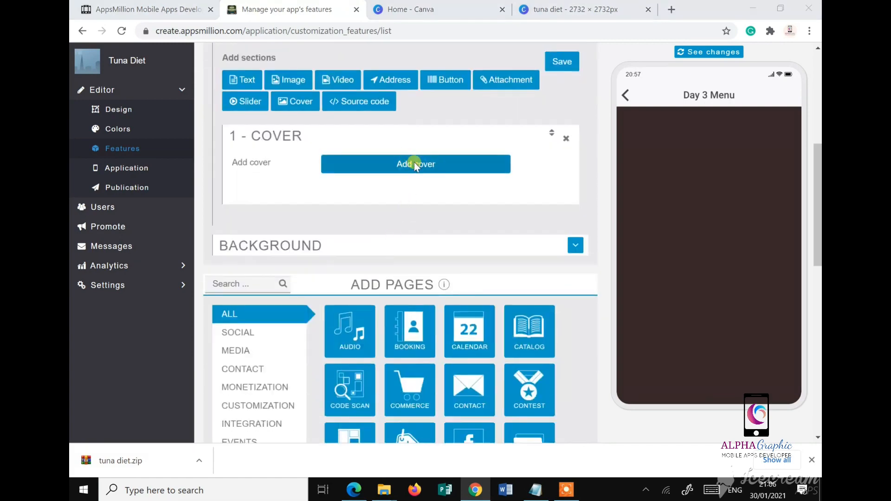
{"action": "scroll", "coordinate": [219, 332], "scroll_direction": "down", "scroll_amount": 3}
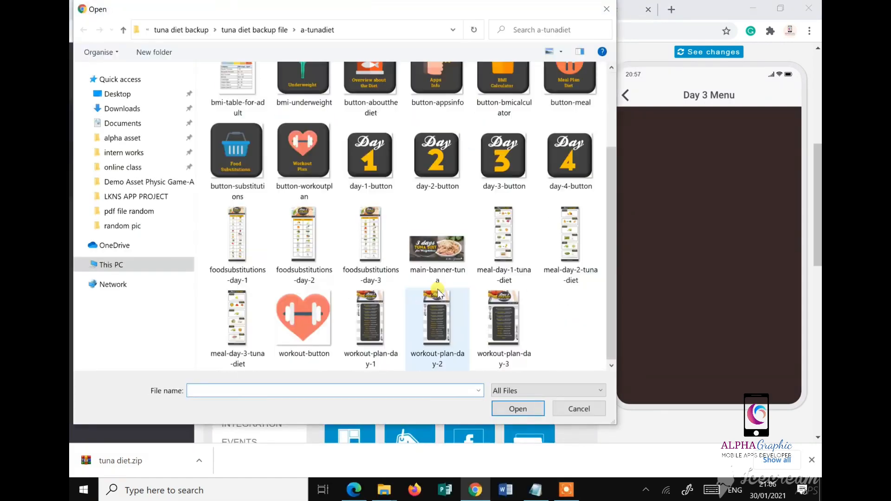
{"action": "left_click", "coordinate": [220, 332]}
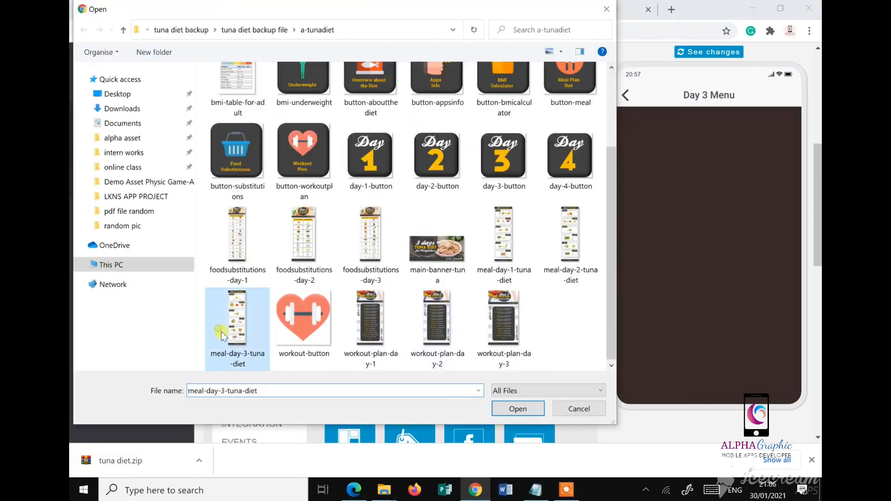
{"action": "left_click", "coordinate": [518, 409]}
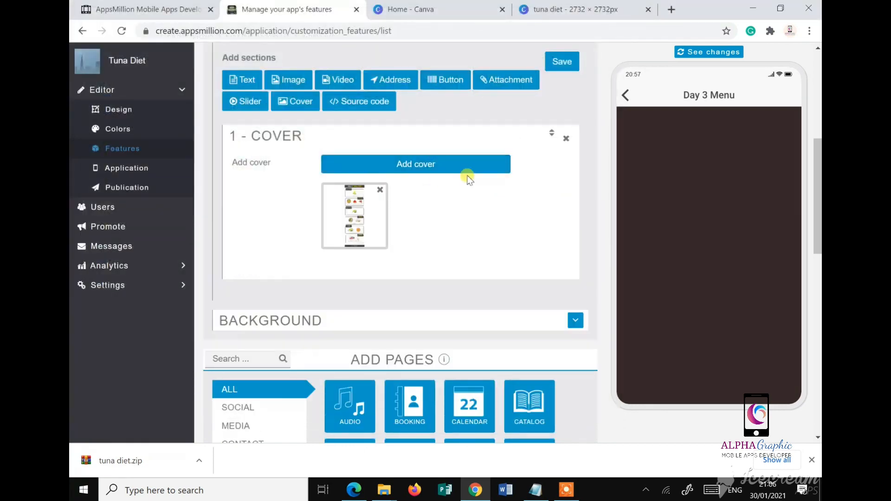
{"action": "left_click", "coordinate": [550, 61]}
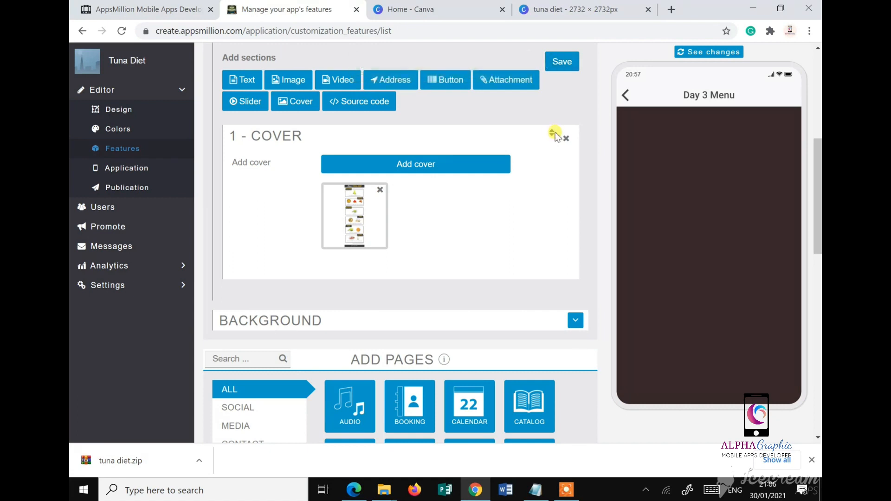
{"action": "left_click", "coordinate": [558, 61]}
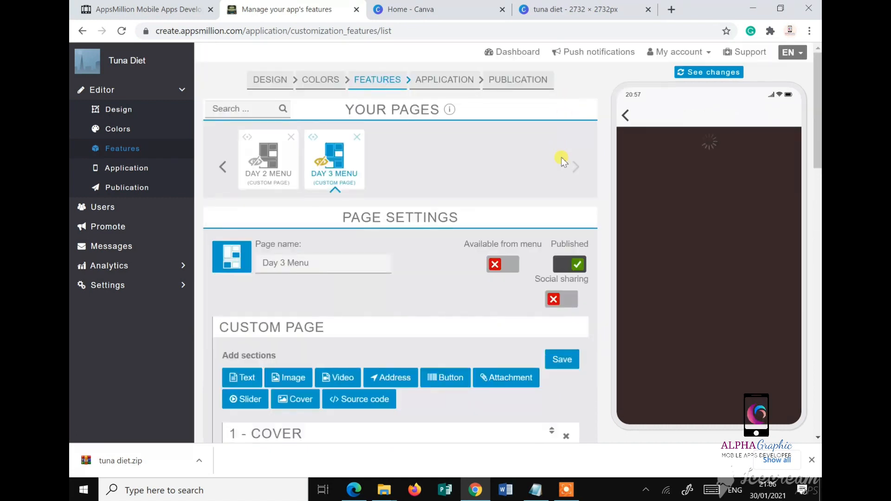
- Look through the Day 3 Menu page in the phone preview and review the planned main and content pages in the notes
{"action": "scroll", "coordinate": [617, 212], "scroll_direction": "down", "scroll_amount": 5}
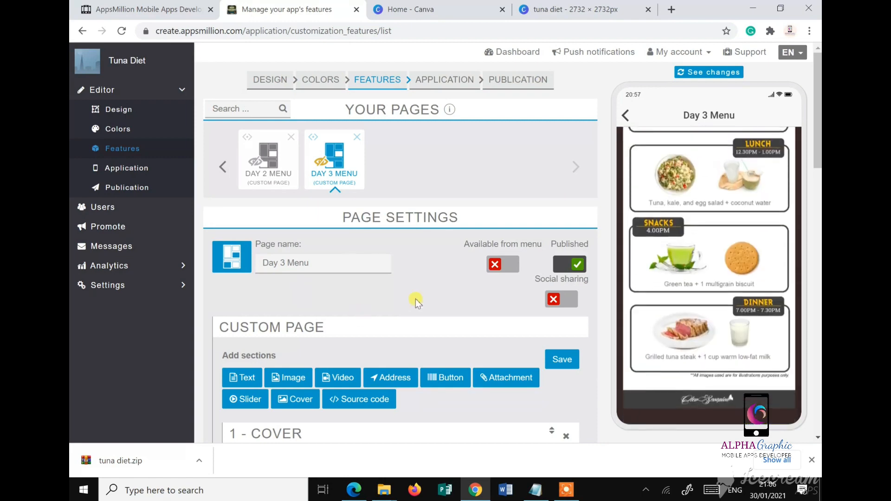
{"action": "left_click", "coordinate": [535, 489]}
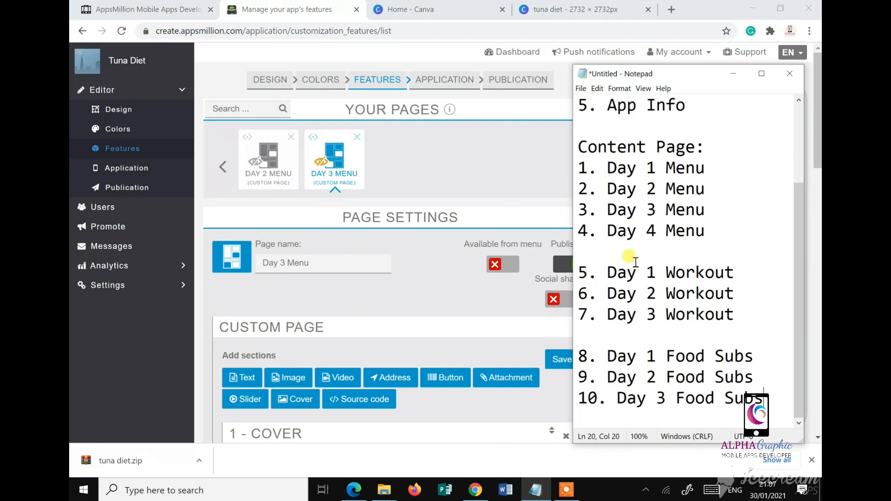
{"action": "scroll", "coordinate": [608, 236], "scroll_direction": "up", "scroll_amount": 2}
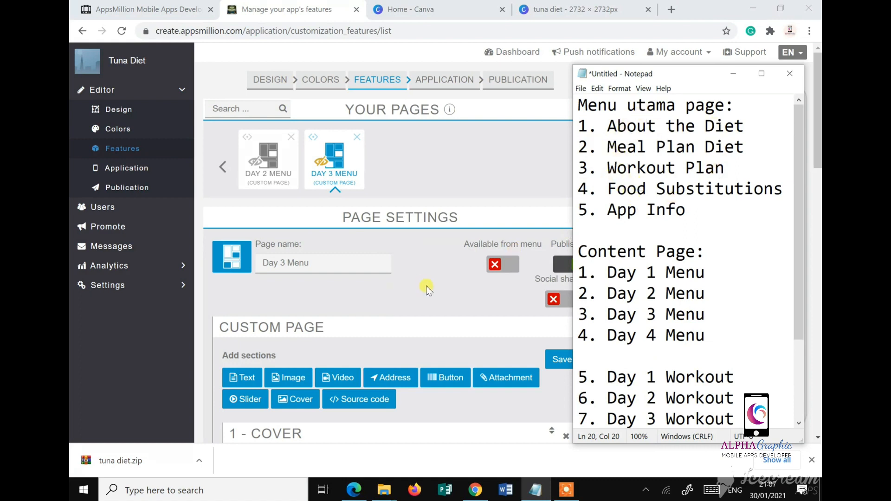
{"action": "scroll", "coordinate": [736, 288], "scroll_direction": "down", "scroll_amount": 2}
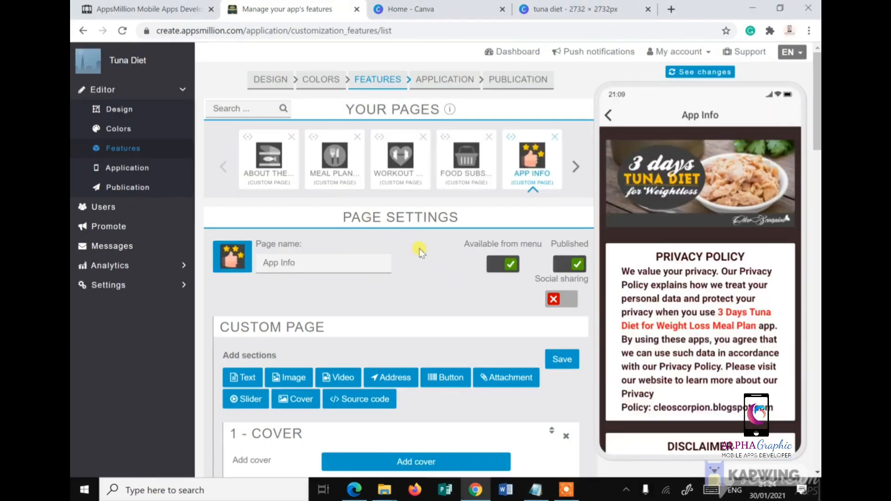
- Switch to the original 3 Days Tuna Diet project and examine its info-privacypolicy.html and info-disclaimer.html pages
{"action": "scroll", "coordinate": [419, 249], "scroll_direction": "down", "scroll_amount": 3}
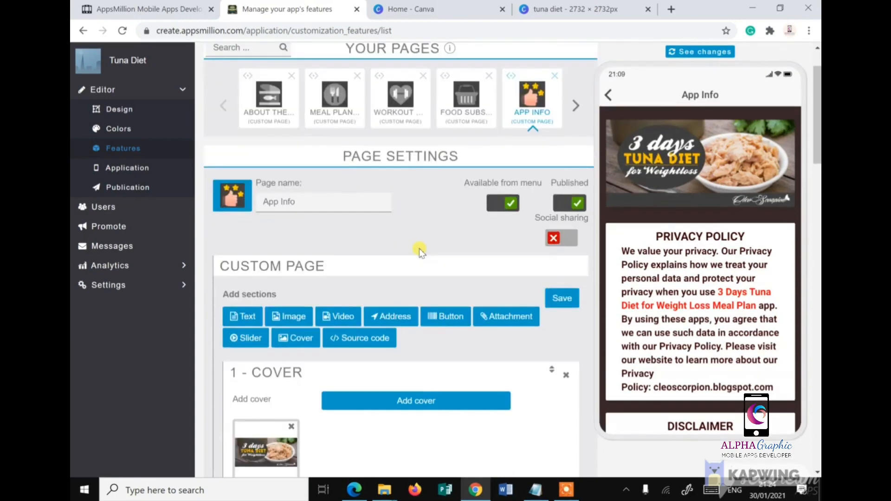
{"action": "left_click", "coordinate": [145, 9]}
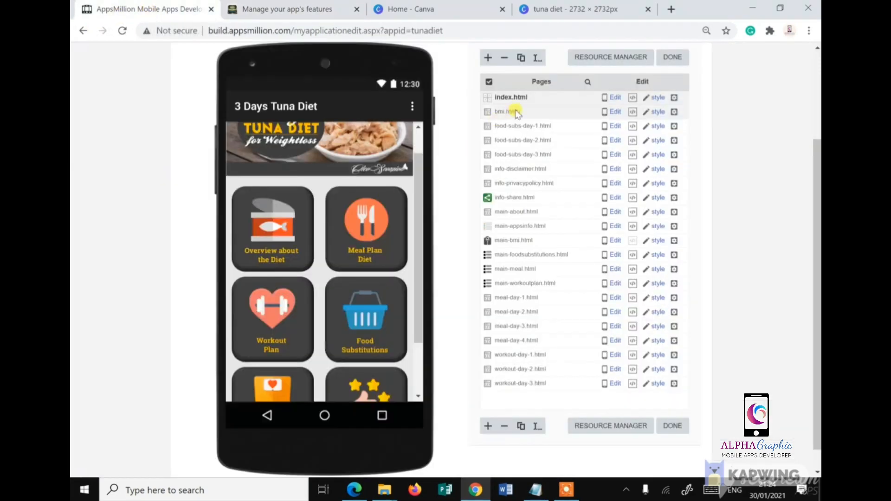
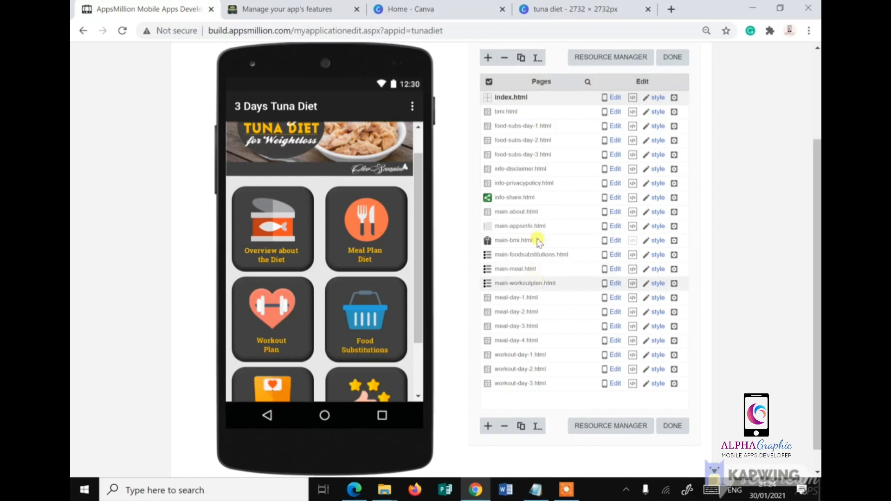
{"action": "left_click", "coordinate": [534, 183]}
{"action": "left_click", "coordinate": [533, 170]}
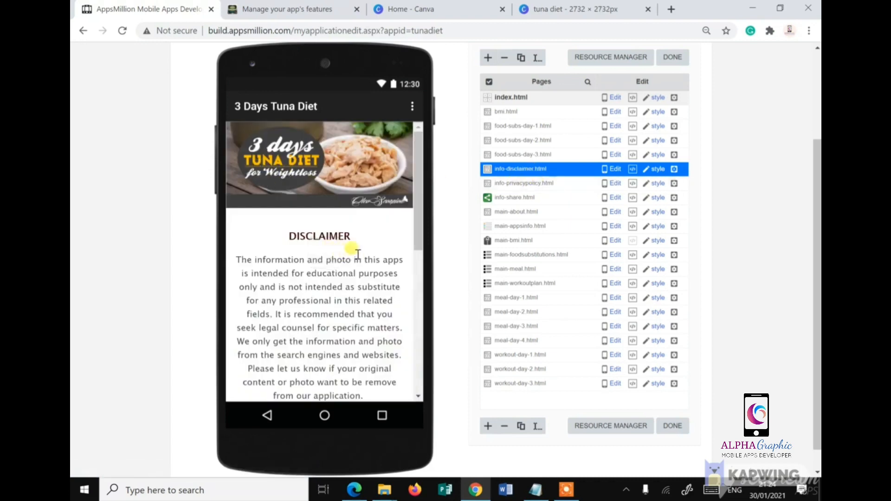
{"action": "scroll", "coordinate": [353, 246], "scroll_direction": "down", "scroll_amount": 2}
{"action": "scroll", "coordinate": [351, 251], "scroll_direction": "up", "scroll_amount": 2}
- Return to the Tuna Diet app's features editor and review the cover and text sections of the App Info page
{"action": "left_click", "coordinate": [281, 10]}
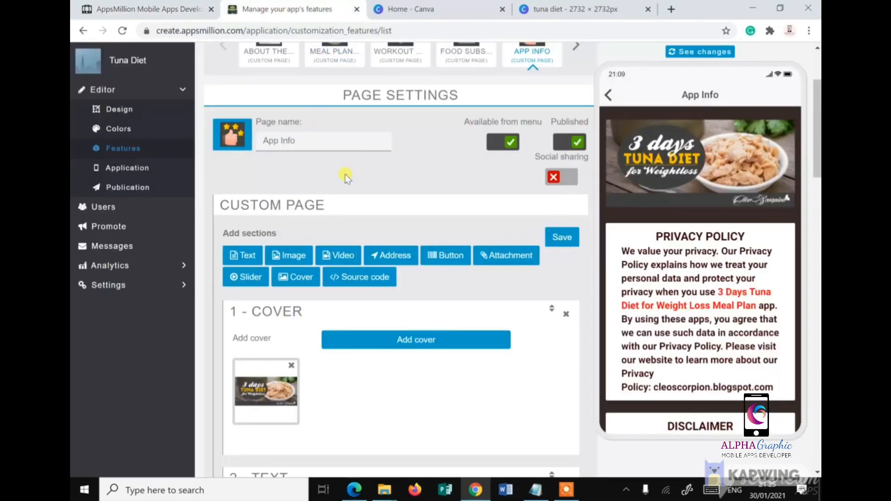
{"action": "scroll", "coordinate": [403, 198], "scroll_direction": "up", "scroll_amount": 3}
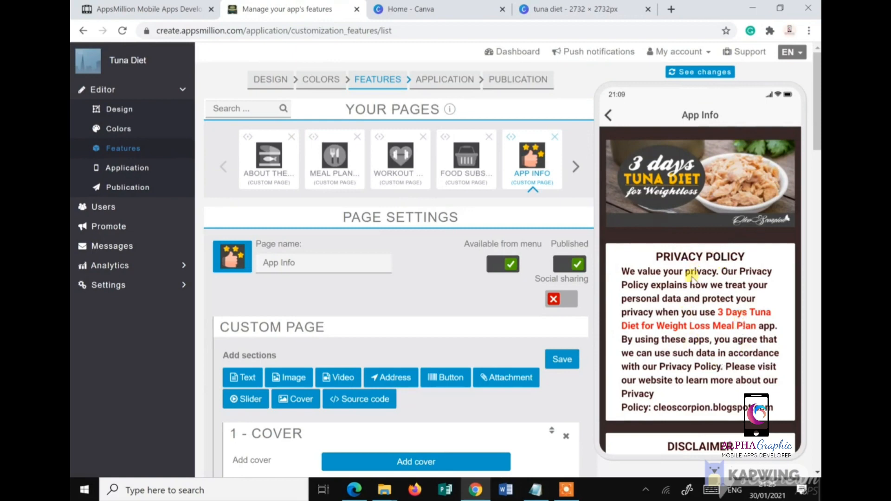
{"action": "scroll", "coordinate": [380, 283], "scroll_direction": "down", "scroll_amount": 5}
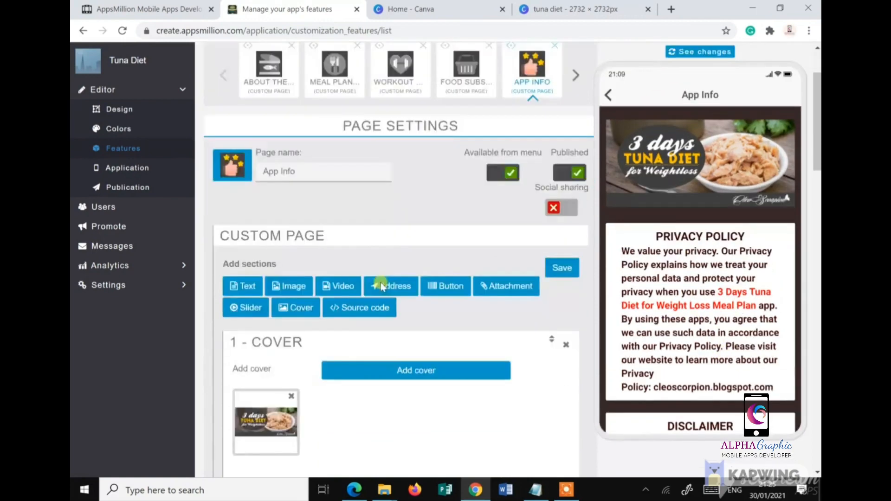
{"action": "scroll", "coordinate": [562, 281], "scroll_direction": "down", "scroll_amount": 10}
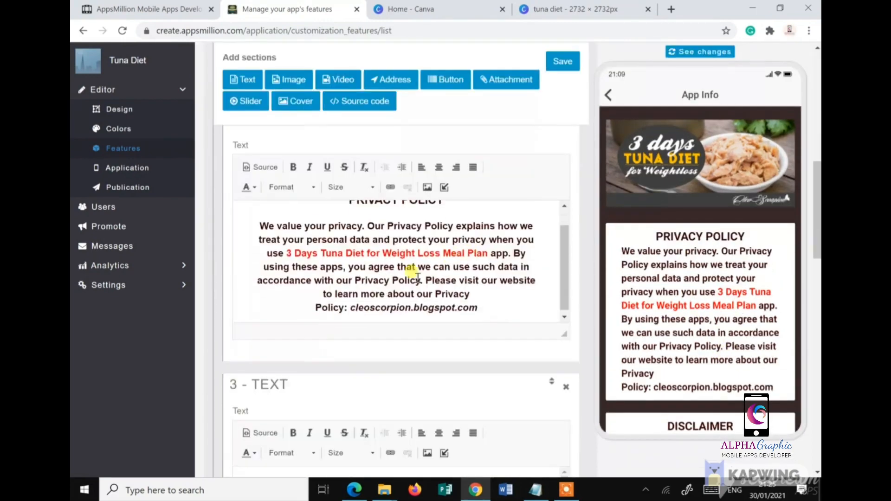
{"action": "scroll", "coordinate": [361, 354], "scroll_direction": "up", "scroll_amount": 15}
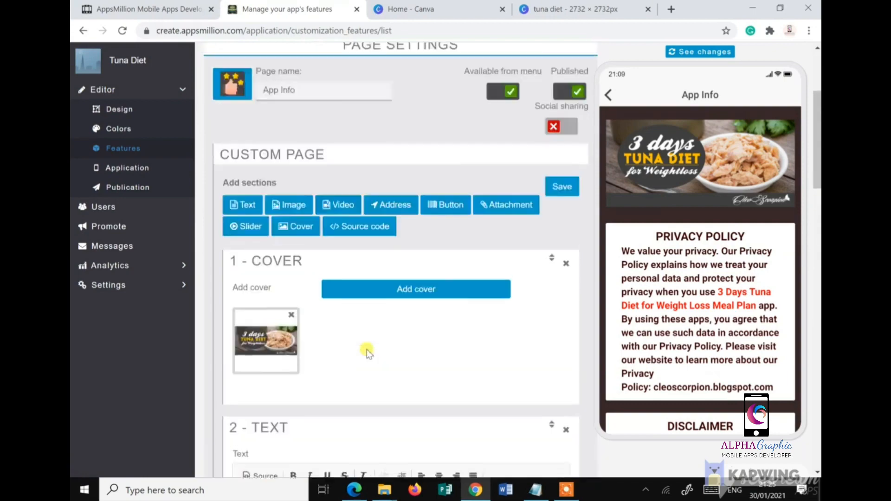
- Look through the App Info page in the phone preview, from the cover image to the version and developer lines
{"action": "scroll", "coordinate": [365, 284], "scroll_direction": "down", "scroll_amount": 2}
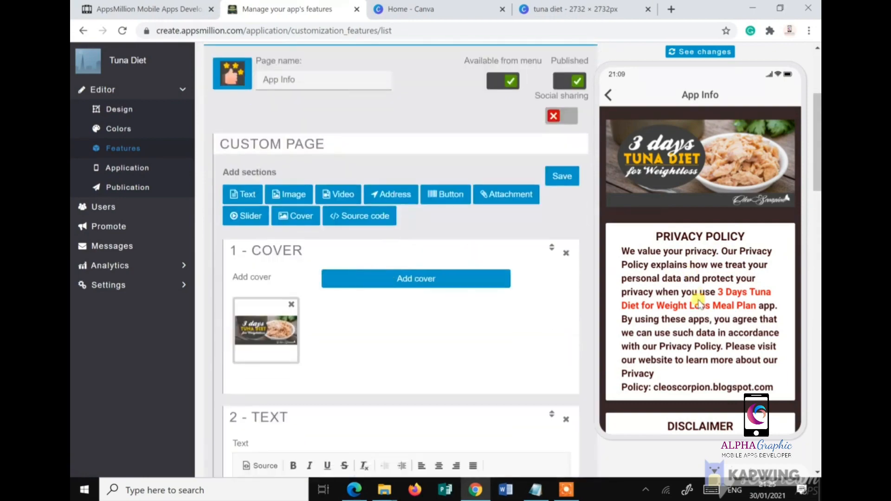
{"action": "scroll", "coordinate": [696, 232], "scroll_direction": "down", "scroll_amount": 5}
{"action": "scroll", "coordinate": [694, 357], "scroll_direction": "down", "scroll_amount": 5}
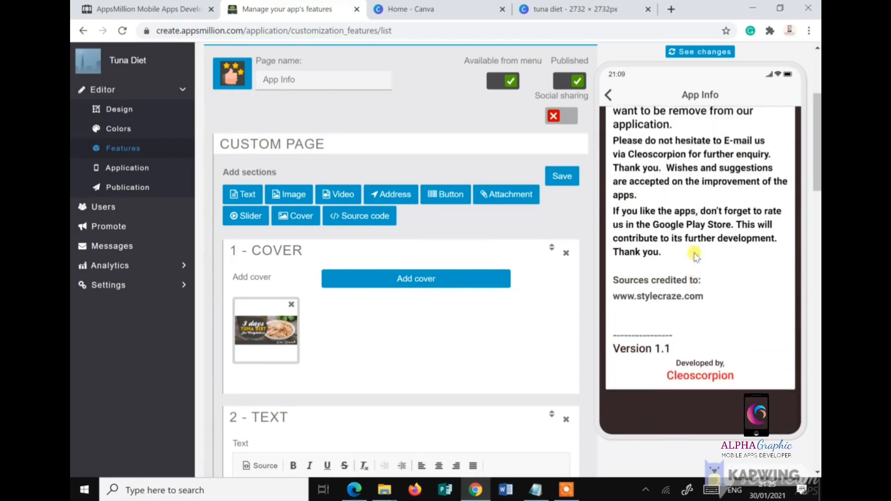
{"action": "left_click", "coordinate": [342, 281]}
{"action": "scroll", "coordinate": [692, 181], "scroll_direction": "up", "scroll_amount": 10}
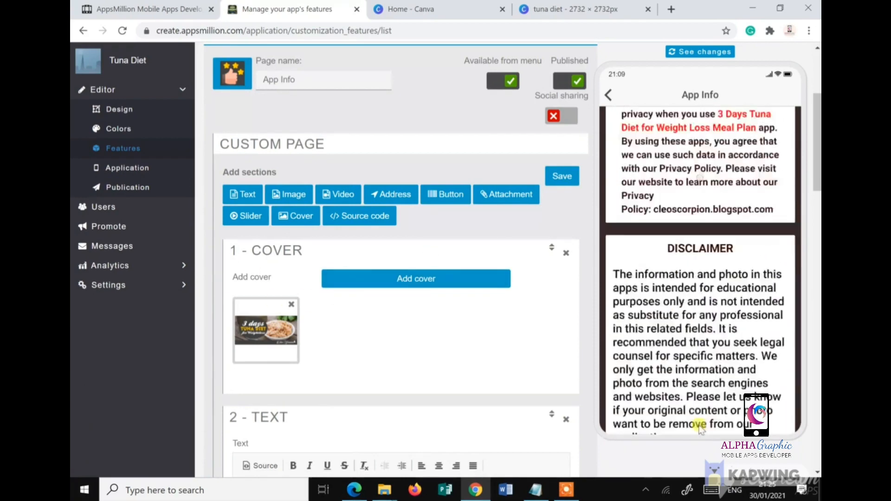
{"action": "scroll", "coordinate": [692, 181], "scroll_direction": "down", "scroll_amount": 1}
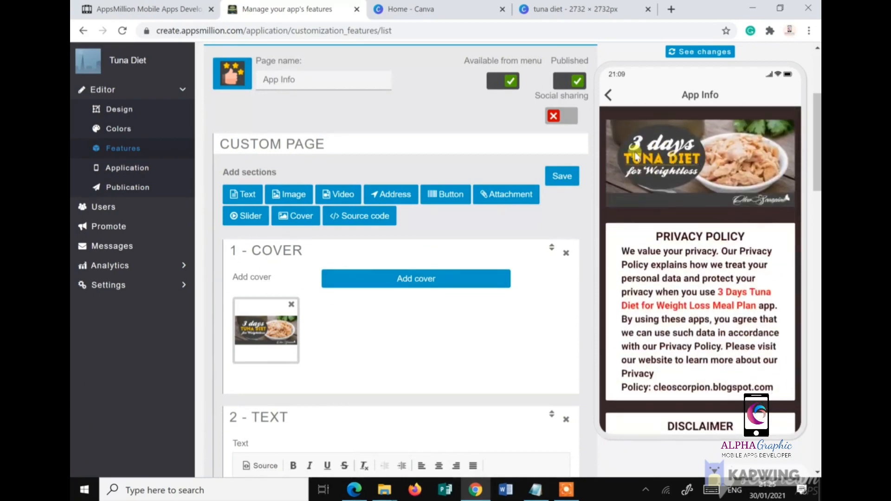
{"action": "scroll", "coordinate": [314, 269], "scroll_direction": "down", "scroll_amount": 1}
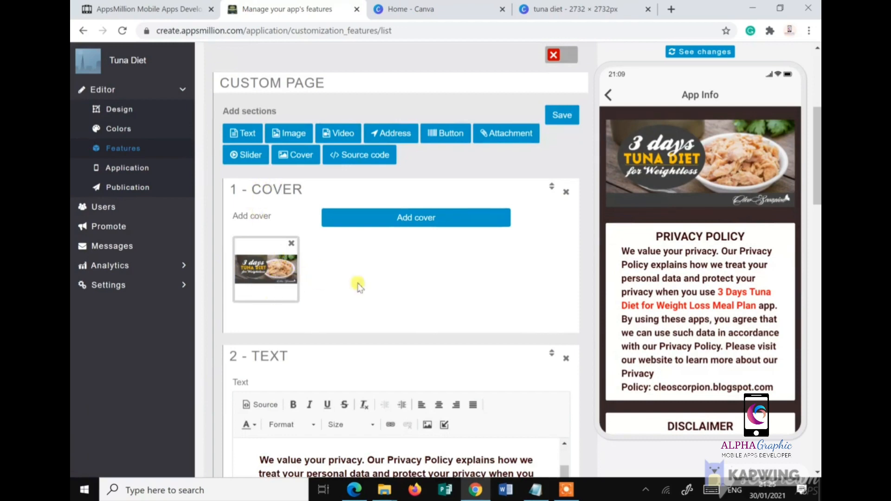
- Compare the Privacy Policy and Disclaimer text sections in the editor with how they appear in the phone preview
{"action": "scroll", "coordinate": [374, 283], "scroll_direction": "down", "scroll_amount": 4}
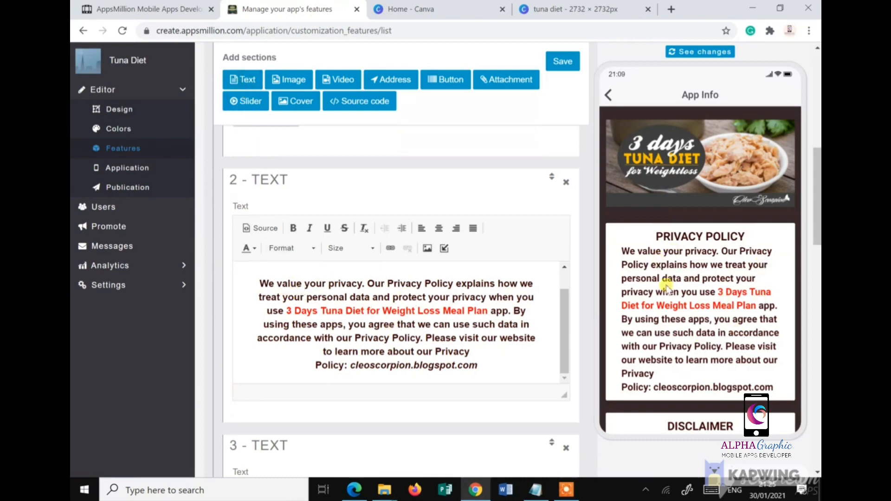
{"action": "scroll", "coordinate": [418, 324], "scroll_direction": "up", "scroll_amount": 1}
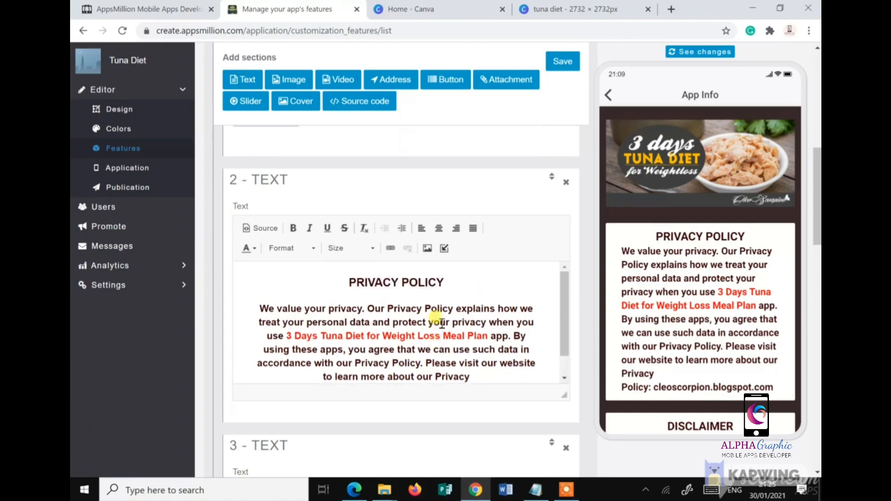
{"action": "scroll", "coordinate": [453, 334], "scroll_direction": "down", "scroll_amount": 1}
{"action": "scroll", "coordinate": [473, 394], "scroll_direction": "down", "scroll_amount": 4}
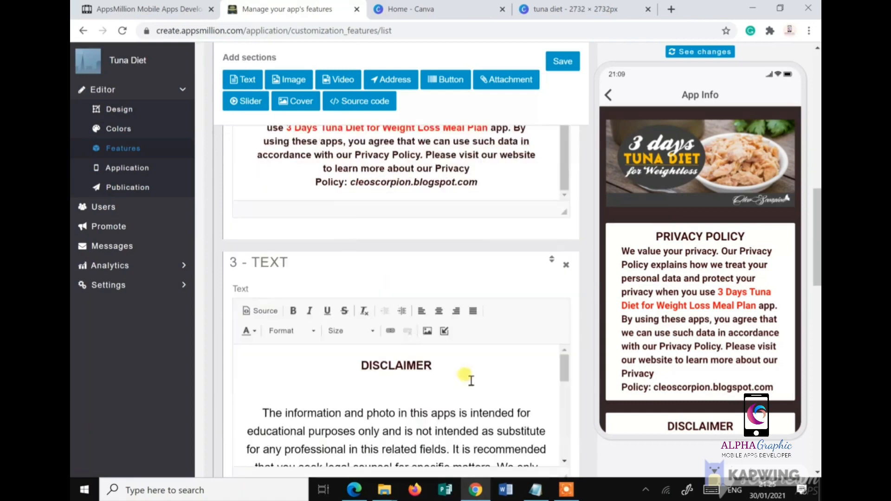
{"action": "scroll", "coordinate": [380, 362], "scroll_direction": "down", "scroll_amount": 1}
{"action": "scroll", "coordinate": [724, 392], "scroll_direction": "down", "scroll_amount": 4}
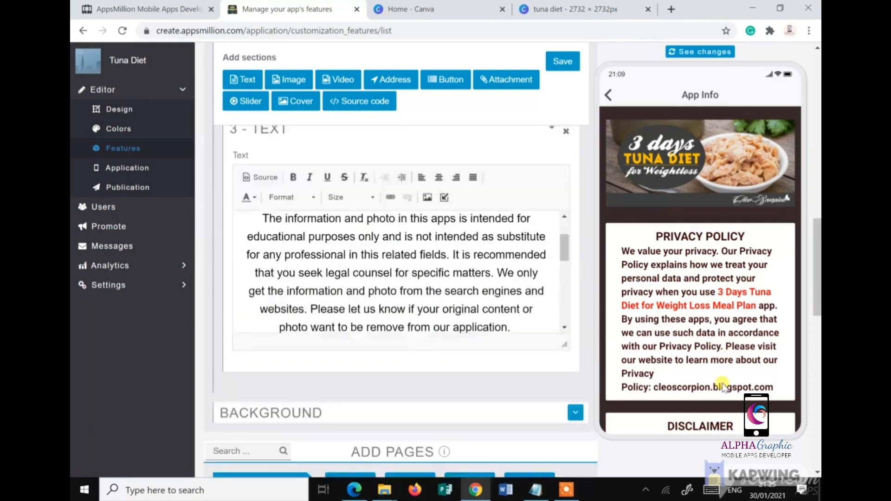
{"action": "scroll", "coordinate": [715, 413], "scroll_direction": "down", "scroll_amount": 8}
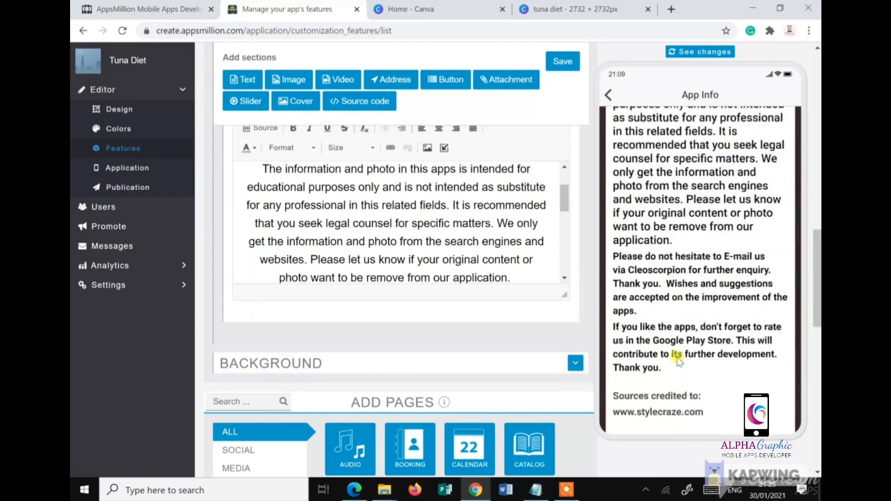
{"action": "scroll", "coordinate": [341, 315], "scroll_direction": "up", "scroll_amount": 1}
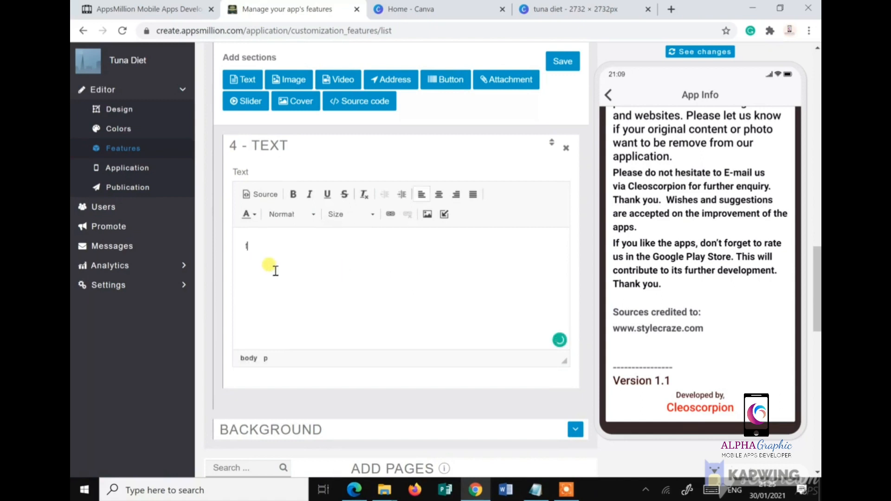
- Add a text section reading "test" below the Disclaimer on the App Info page, save it, and refresh the phone preview
{"action": "type", "text": "t"}
{"action": "left_click", "coordinate": [558, 70]}
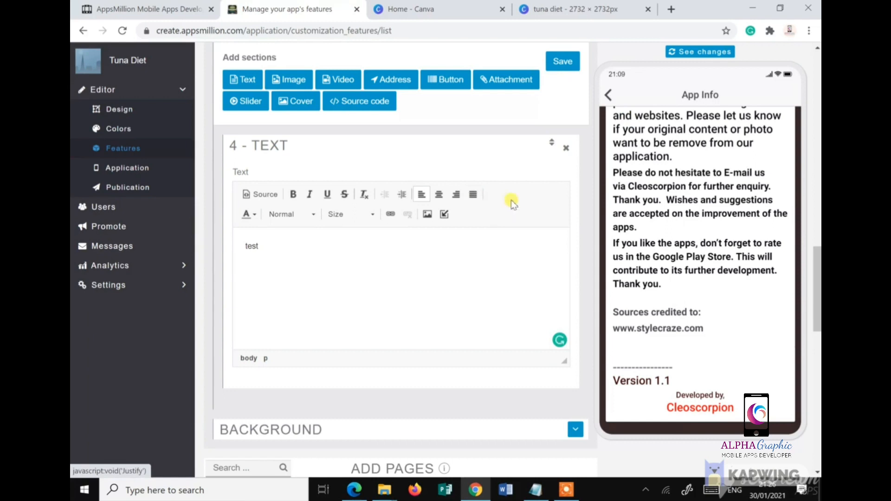
{"action": "left_click", "coordinate": [714, 53]}
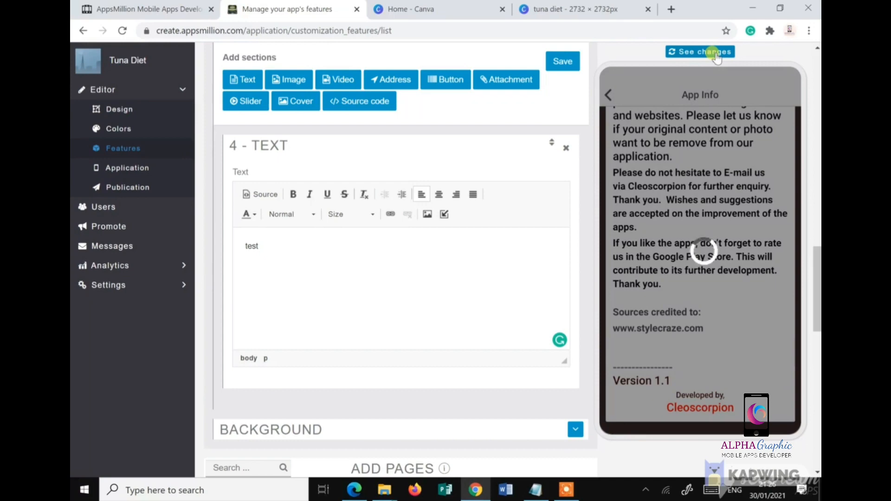
{"action": "scroll", "coordinate": [722, 332], "scroll_direction": "down", "scroll_amount": 10}
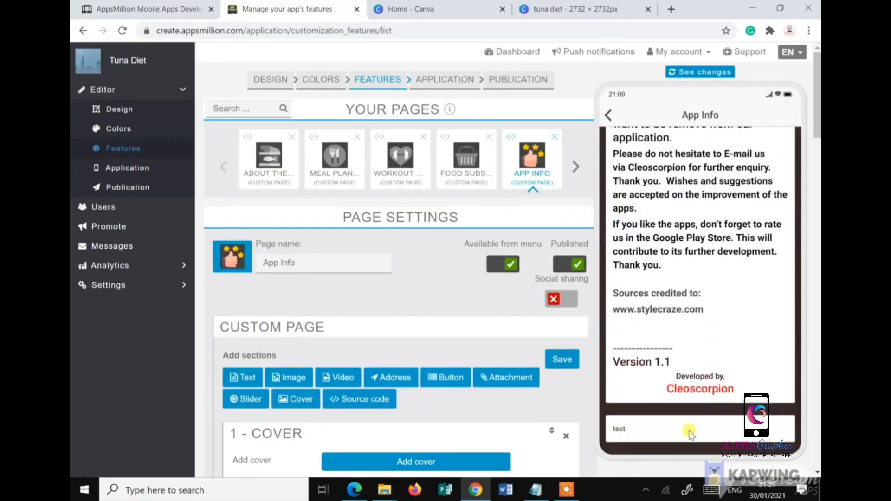
{"action": "scroll", "coordinate": [437, 370], "scroll_direction": "down", "scroll_amount": 15}
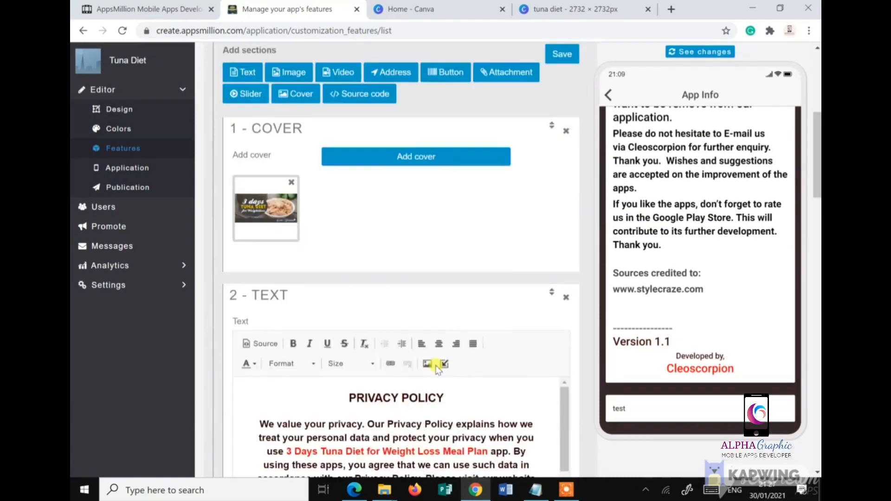
- Move the "test" text section above the Disclaimer section, then delete it and save the App Info page
{"action": "scroll", "coordinate": [318, 332], "scroll_direction": "down", "scroll_amount": 4}
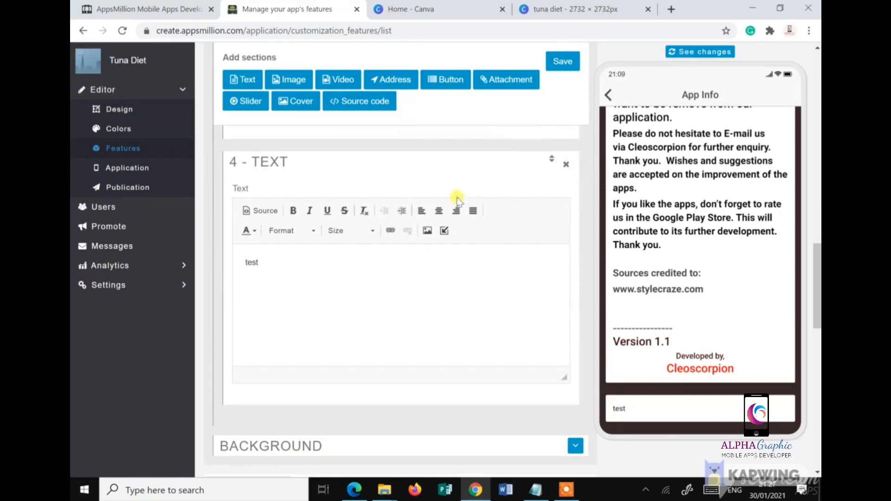
{"action": "scroll", "coordinate": [455, 201], "scroll_direction": "up", "scroll_amount": 5}
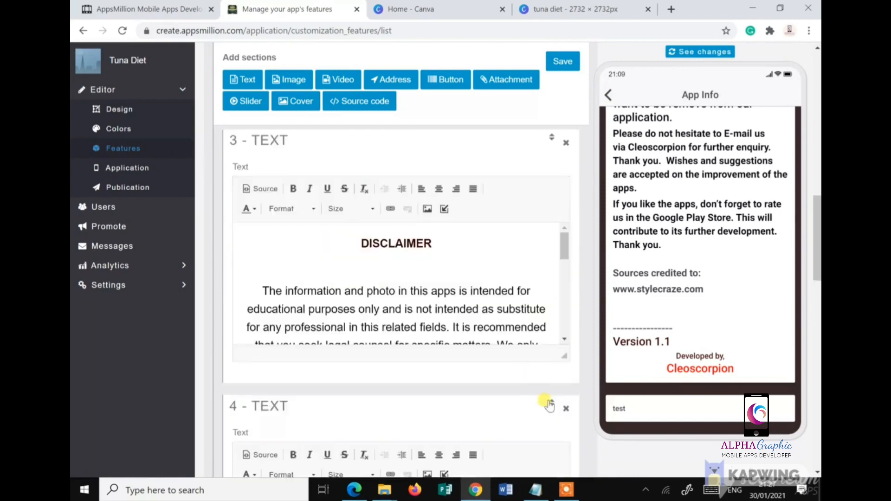
{"action": "left_click_drag", "start_coordinate": [549, 405], "coordinate": [549, 142]}
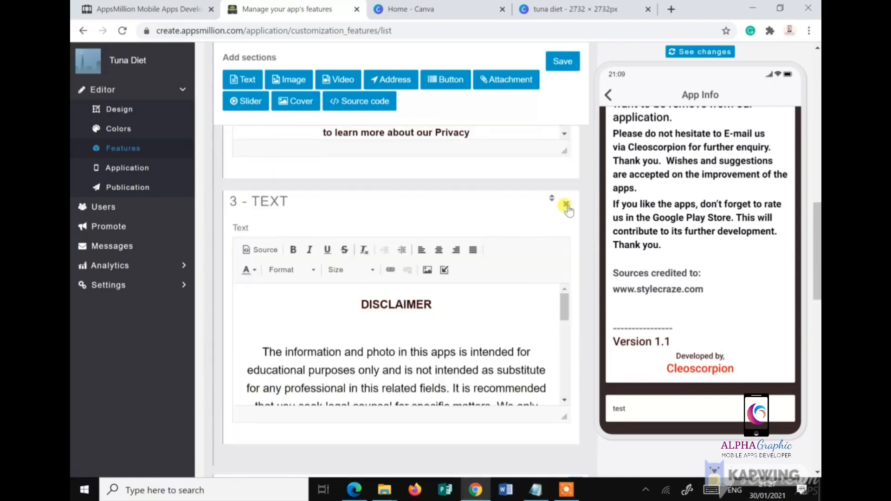
{"action": "left_click", "coordinate": [562, 61]}
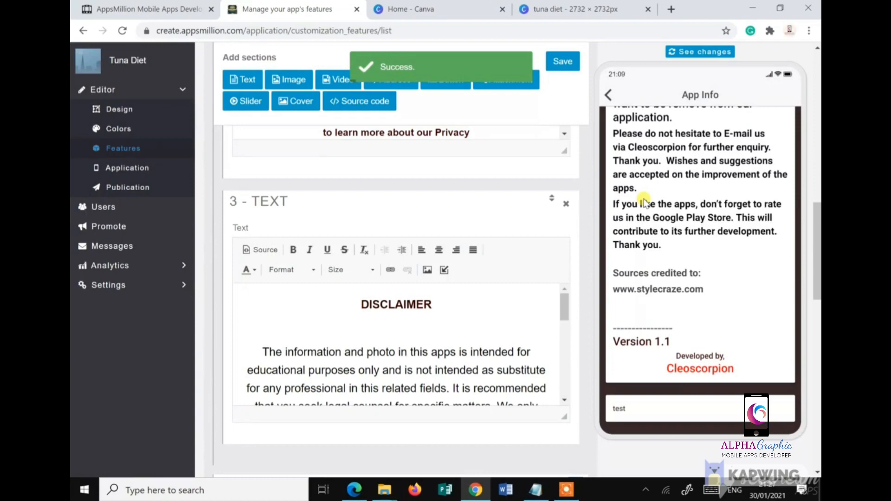
- Refresh the phone preview and review the App Info page's sections, page settings and closing text
{"action": "scroll", "coordinate": [372, 181], "scroll_direction": "up", "scroll_amount": 3}
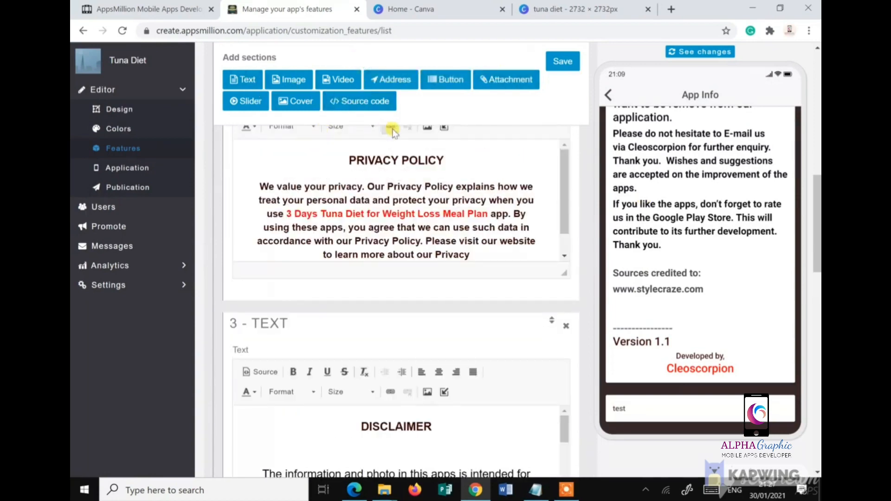
{"action": "scroll", "coordinate": [394, 135], "scroll_direction": "up", "scroll_amount": 5}
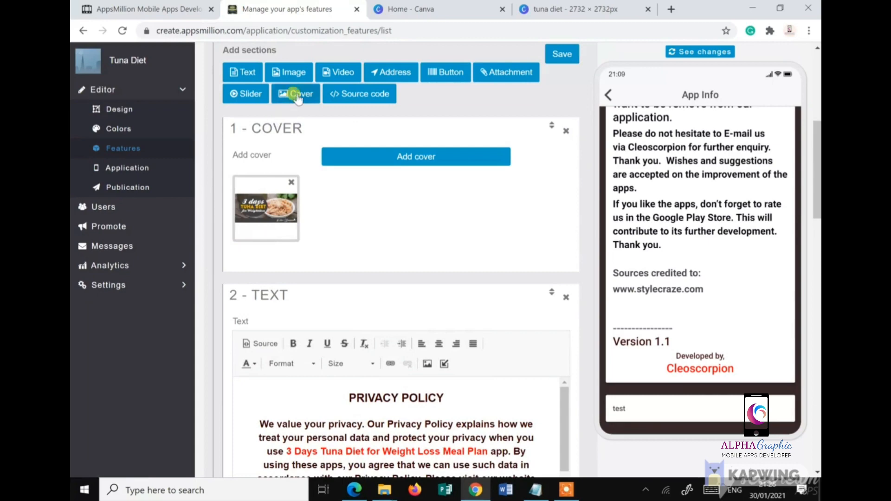
{"action": "left_click", "coordinate": [242, 73]}
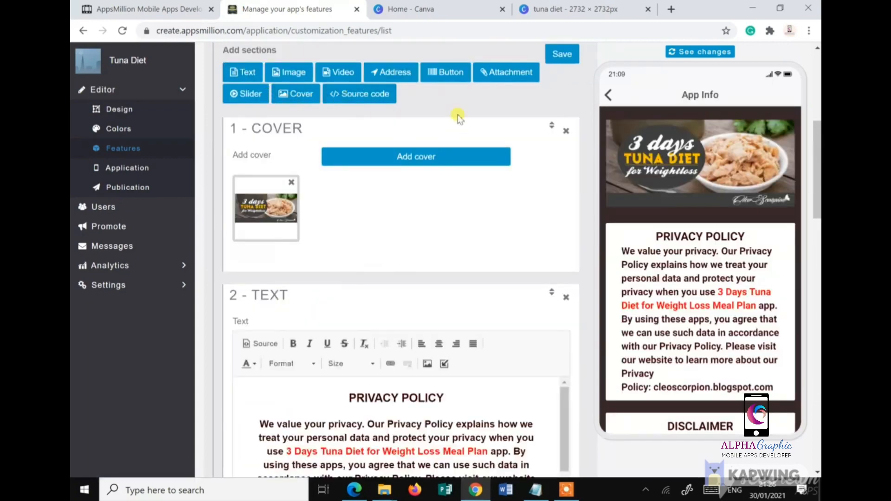
{"action": "scroll", "coordinate": [458, 117], "scroll_direction": "up", "scroll_amount": 3}
{"action": "scroll", "coordinate": [441, 139], "scroll_direction": "up", "scroll_amount": 3}
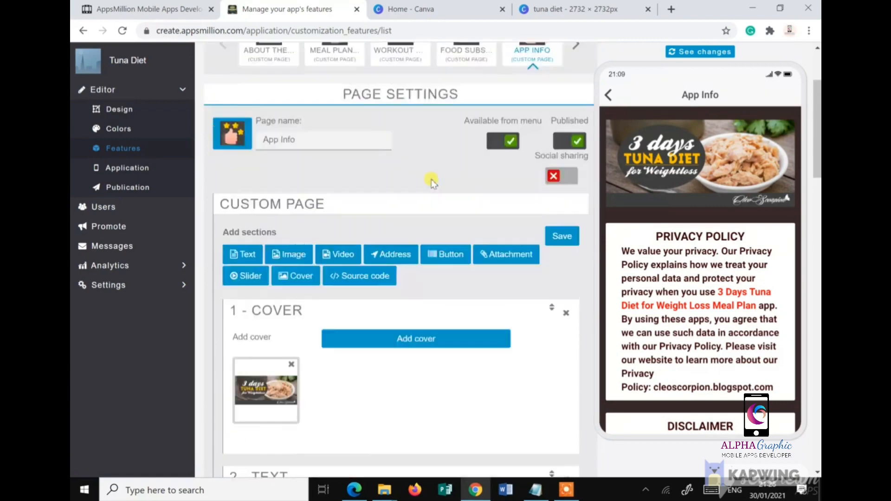
{"action": "scroll", "coordinate": [688, 327], "scroll_direction": "down", "scroll_amount": 10}
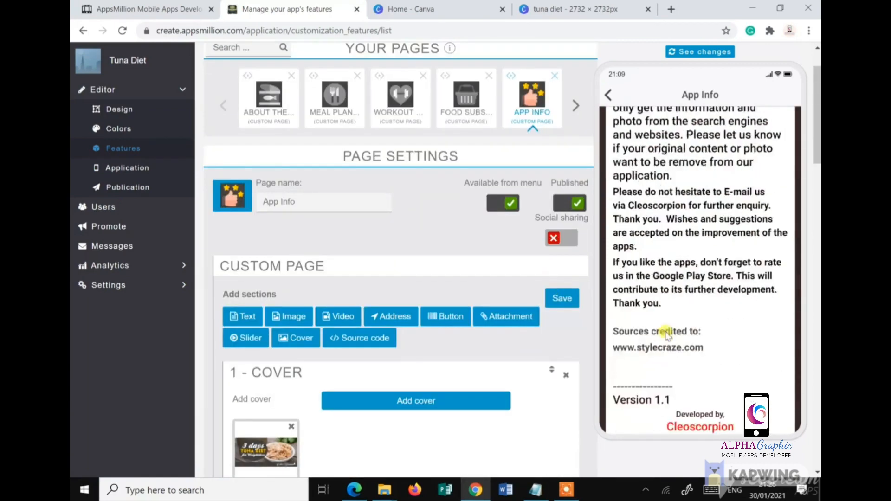
- Return the phone preview to the home screen, and open the Meal Plan Diet page in the preview and for editing
{"action": "left_click", "coordinate": [607, 96]}
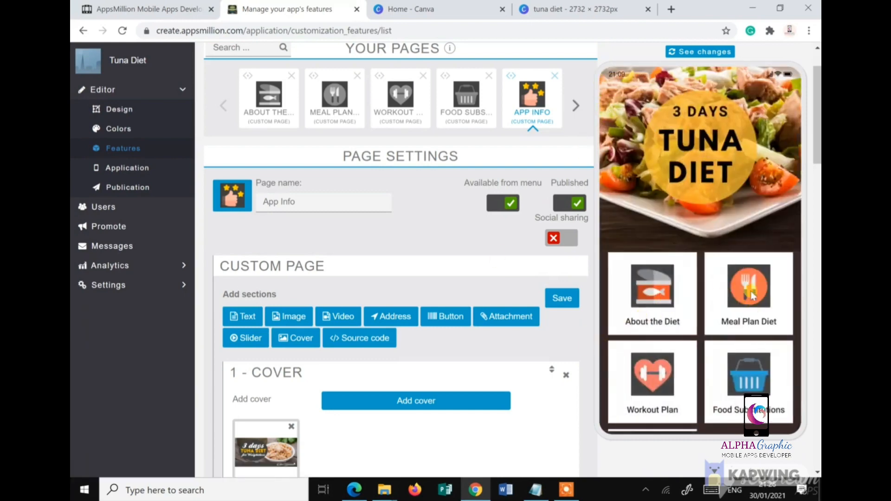
{"action": "left_click", "coordinate": [749, 291]}
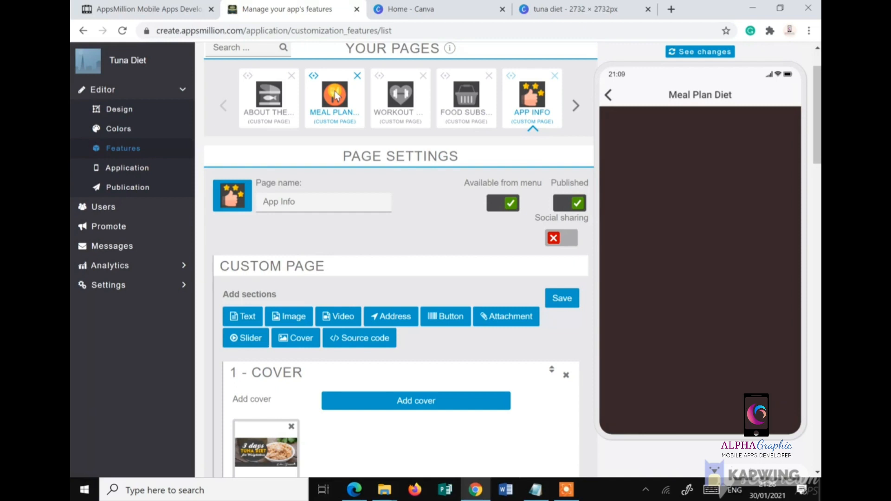
{"action": "left_click", "coordinate": [335, 114]}
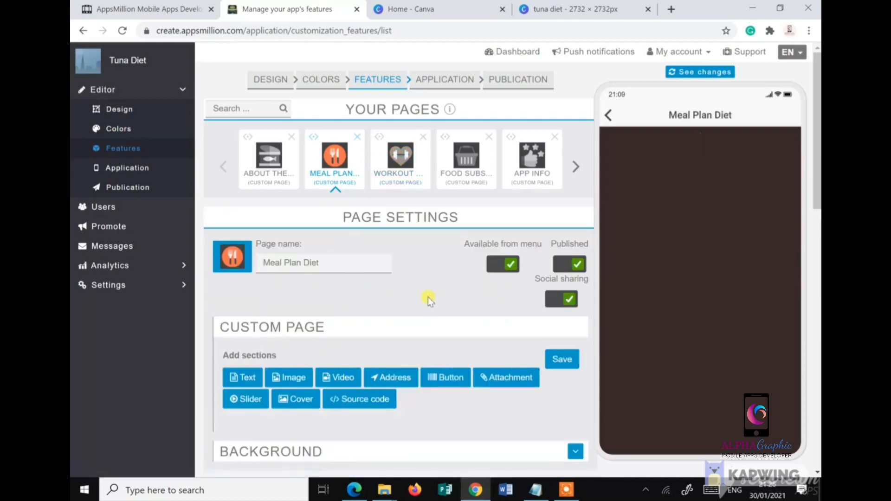
{"action": "scroll", "coordinate": [428, 297], "scroll_direction": "down", "scroll_amount": 3}
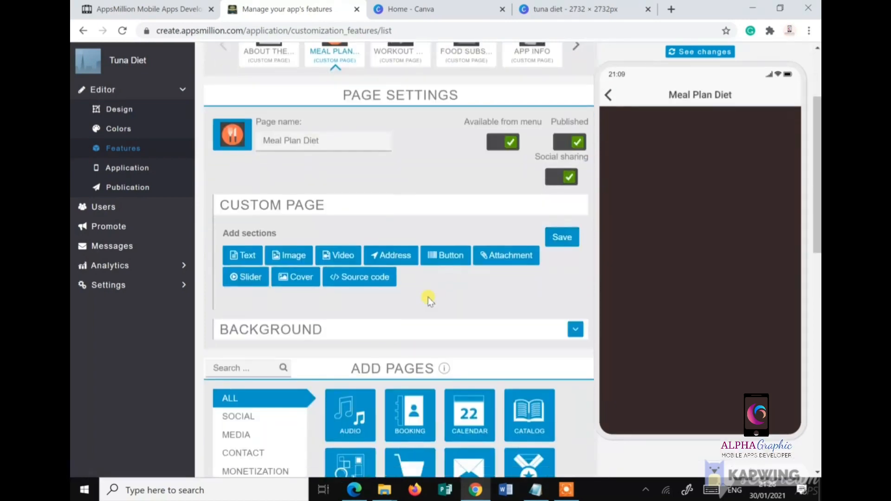
- Add a cover section with the image banner-meal-tuna to the Meal Plan Diet page and save the page
{"action": "left_click", "coordinate": [280, 277]}
{"action": "scroll", "coordinate": [281, 282], "scroll_direction": "down", "scroll_amount": 4}
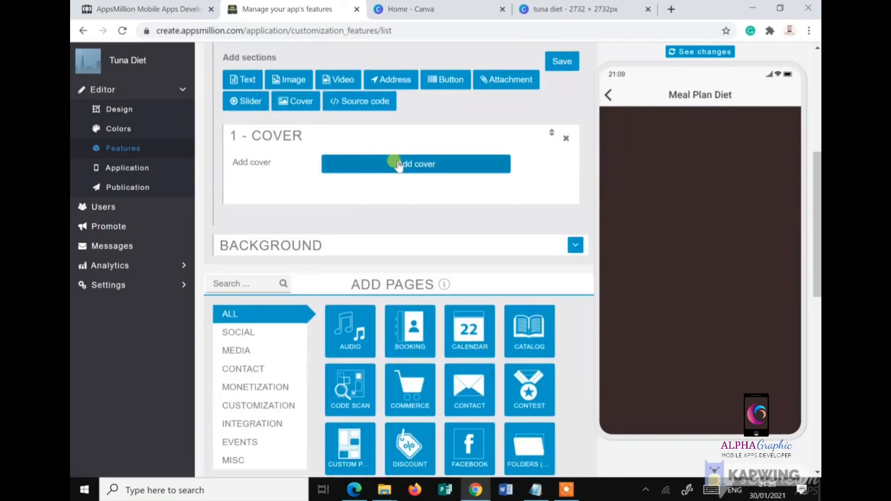
{"action": "left_click", "coordinate": [399, 166]}
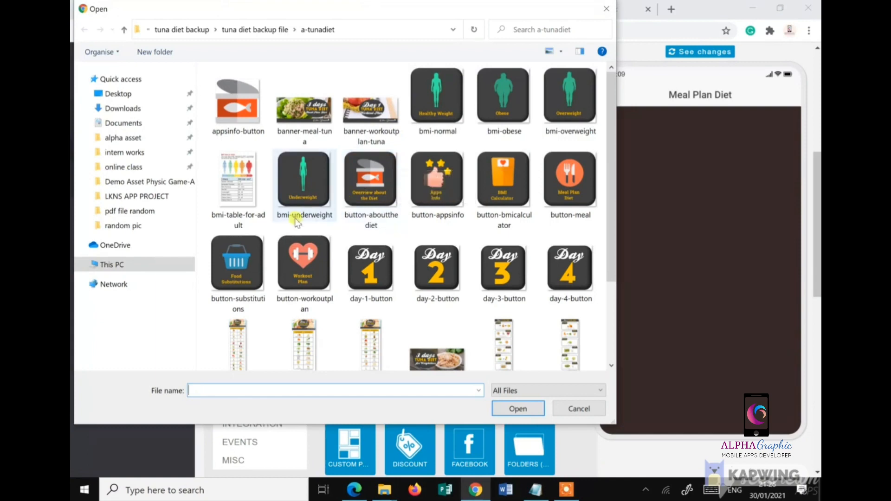
{"action": "scroll", "coordinate": [434, 283], "scroll_direction": "down", "scroll_amount": 2}
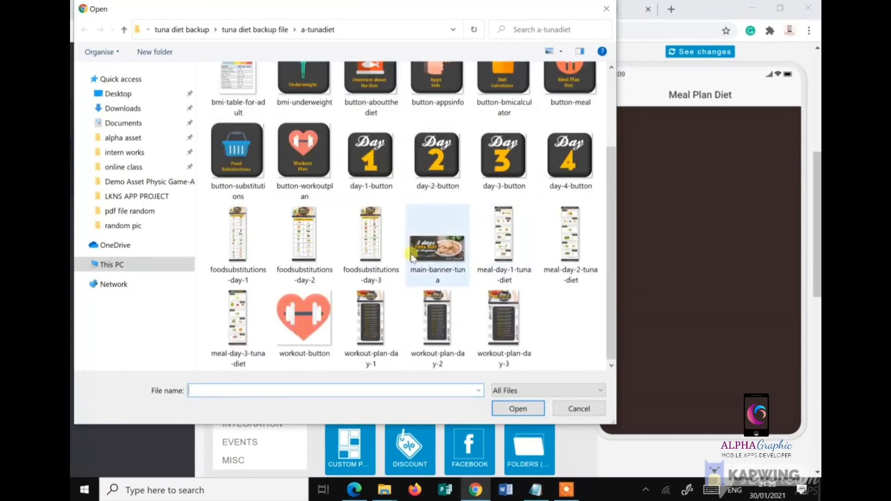
{"action": "scroll", "coordinate": [450, 258], "scroll_direction": "up", "scroll_amount": 3}
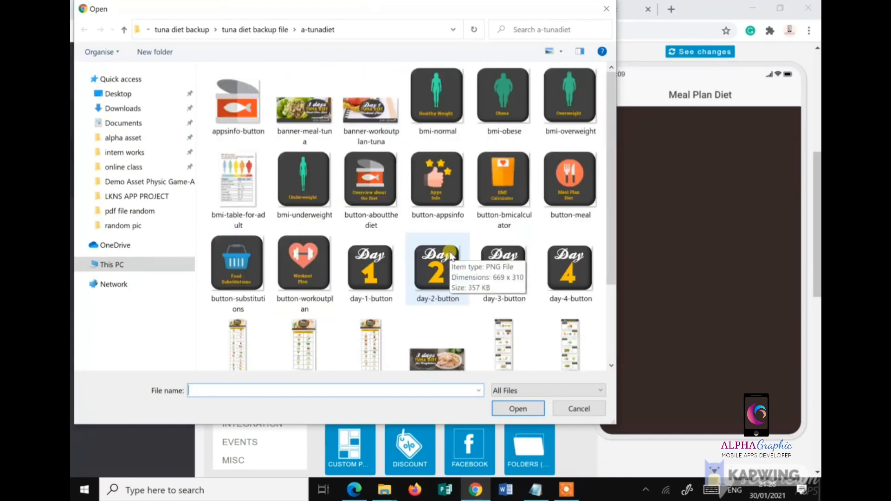
{"action": "left_click", "coordinate": [326, 110]}
{"action": "left_click", "coordinate": [516, 409]}
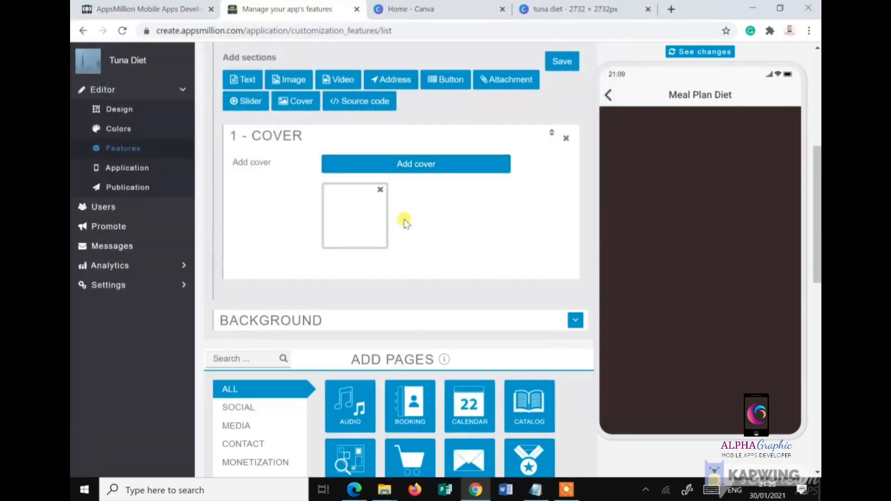
{"action": "left_click", "coordinate": [560, 63]}
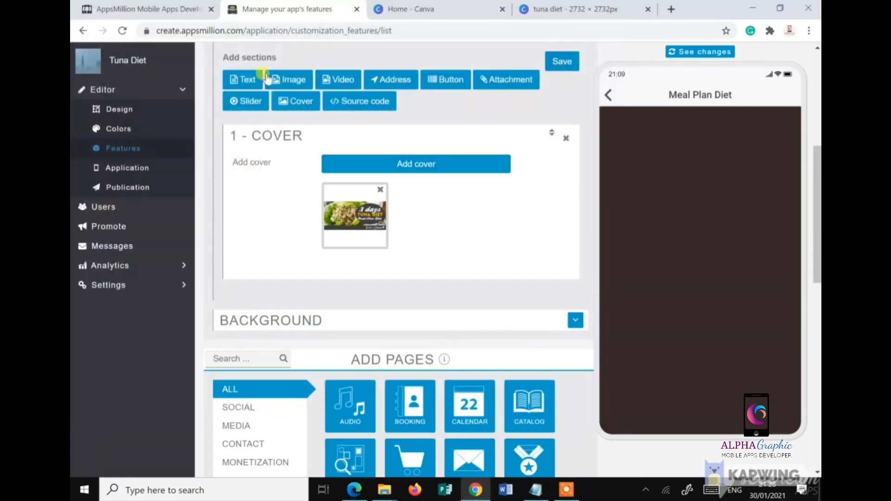
- Add a text section to the Meal Plan Diet page and insert the picture day-1-button into it
{"action": "left_click", "coordinate": [235, 80]}
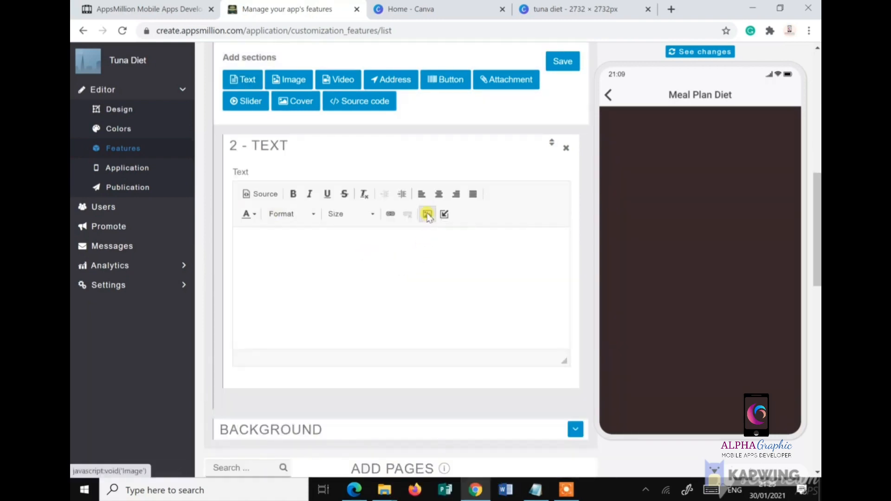
{"action": "left_click", "coordinate": [427, 215]}
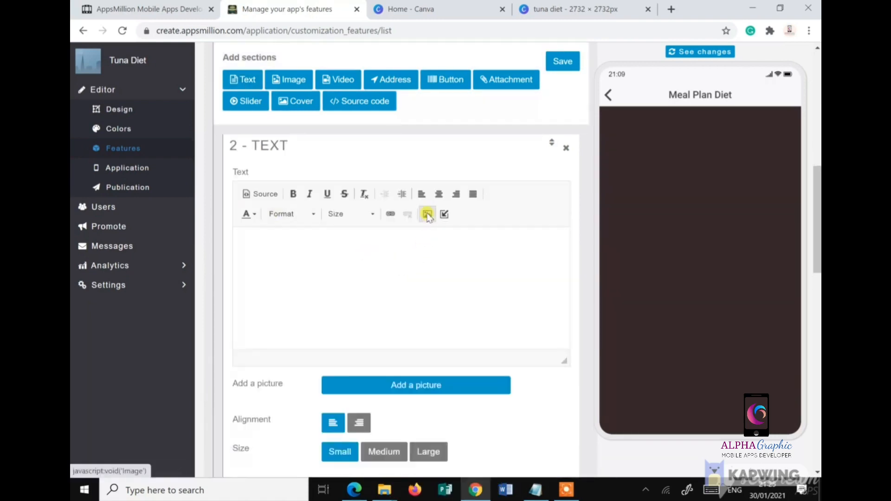
{"action": "scroll", "coordinate": [413, 274], "scroll_direction": "down", "scroll_amount": 3}
{"action": "left_click", "coordinate": [418, 265]}
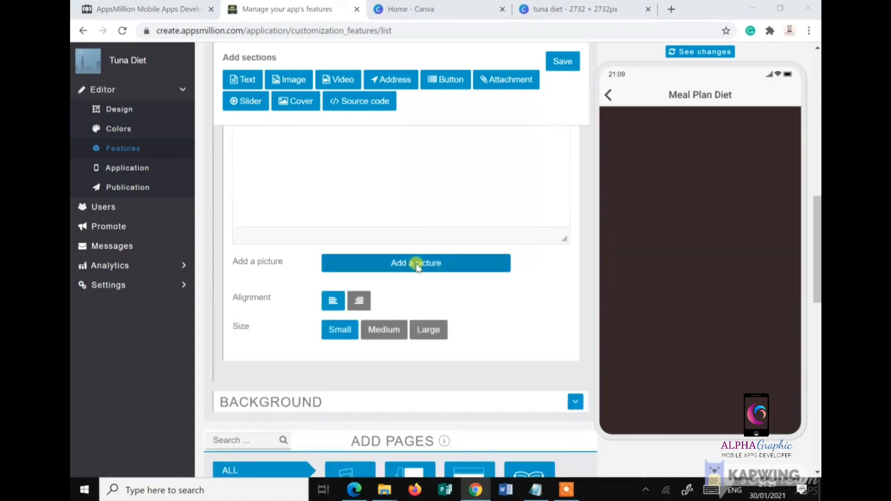
{"action": "left_click", "coordinate": [365, 277]}
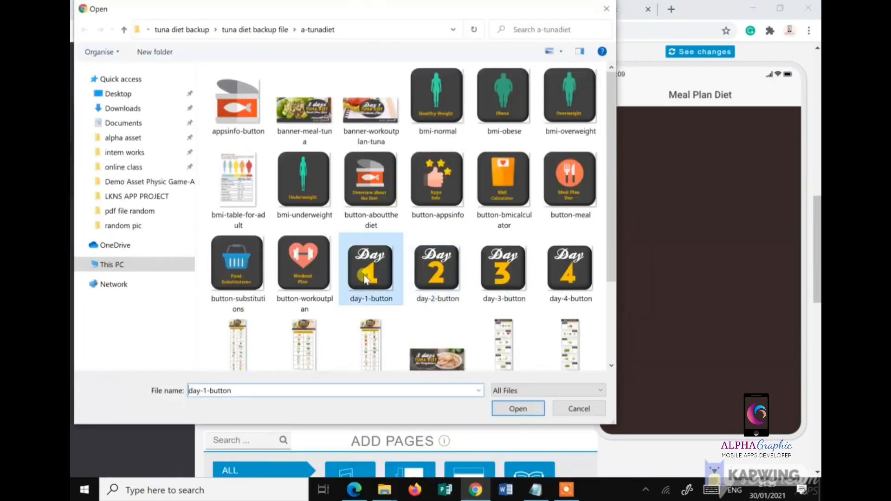
{"action": "left_click", "coordinate": [506, 408]}
- Enter "Day 1" and "Meal Plan Menu" on separate lines in the new text section, centred and bold, and save the page
{"action": "scroll", "coordinate": [417, 214], "scroll_direction": "up", "scroll_amount": 3}
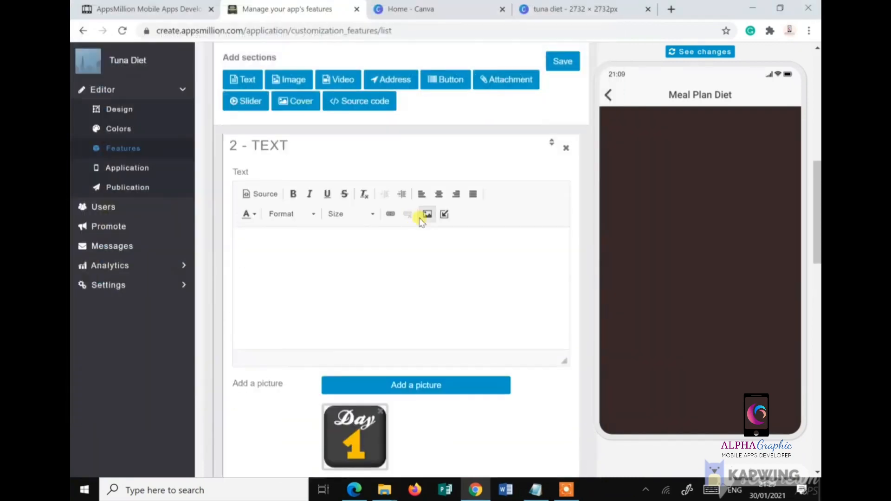
{"action": "scroll", "coordinate": [424, 232], "scroll_direction": "down", "scroll_amount": 1}
{"action": "scroll", "coordinate": [426, 244], "scroll_direction": "down", "scroll_amount": 1}
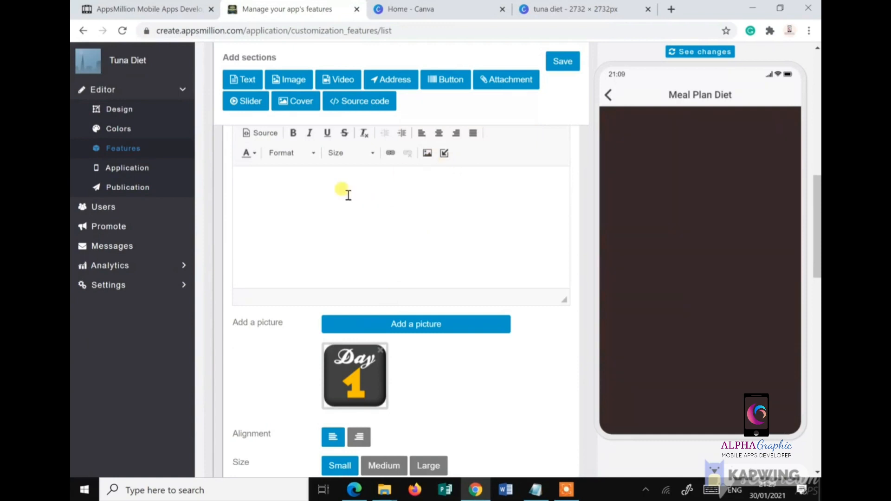
{"action": "left_click", "coordinate": [293, 202]}
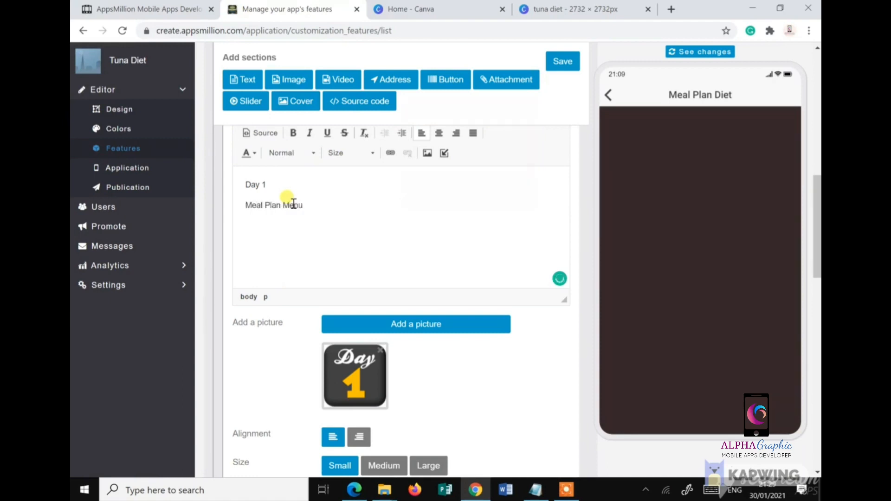
{"action": "key", "text": "ctrl+a"}
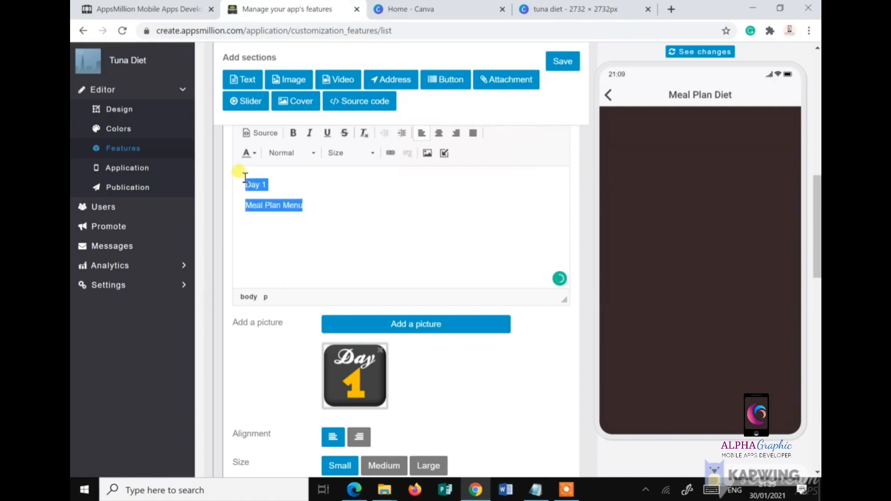
{"action": "left_click", "coordinate": [443, 138]}
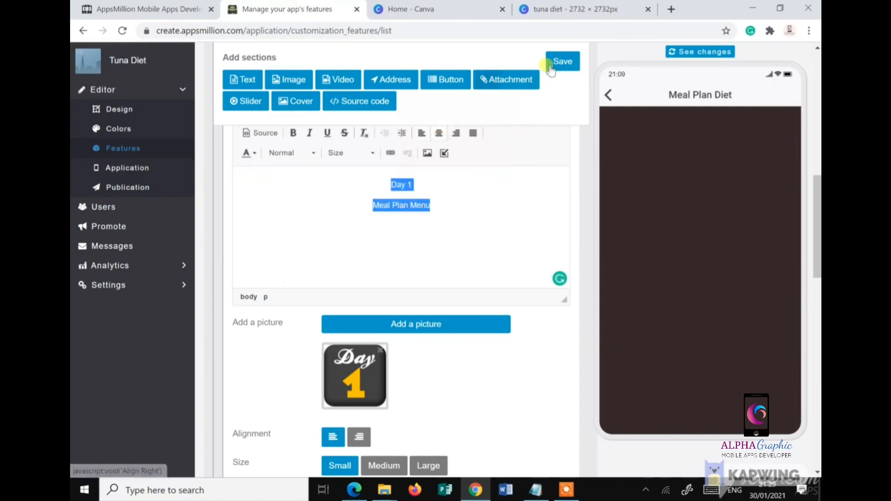
{"action": "left_click", "coordinate": [294, 133]}
{"action": "left_click", "coordinate": [562, 62]}
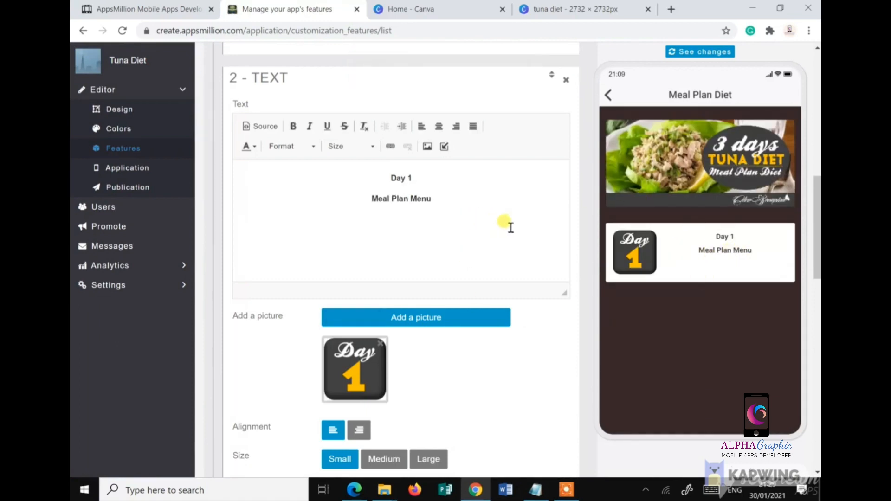
- Format the "Day 1" line as Heading 1 in red (#c0392b) and save the page
{"action": "left_click_drag", "start_coordinate": [411, 181], "coordinate": [389, 185]}
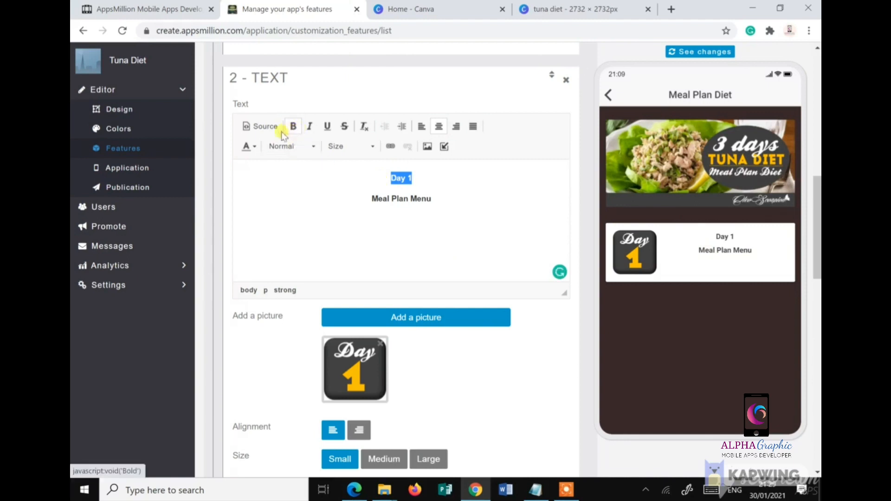
{"action": "left_click", "coordinate": [310, 147]}
{"action": "left_click", "coordinate": [312, 200]}
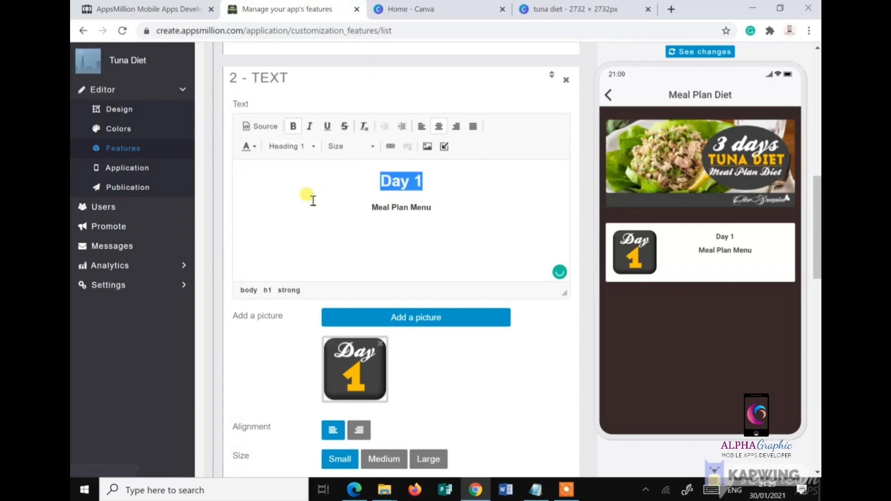
{"action": "left_click", "coordinate": [250, 149]}
{"action": "left_click", "coordinate": [270, 230]}
{"action": "left_click", "coordinate": [382, 210]}
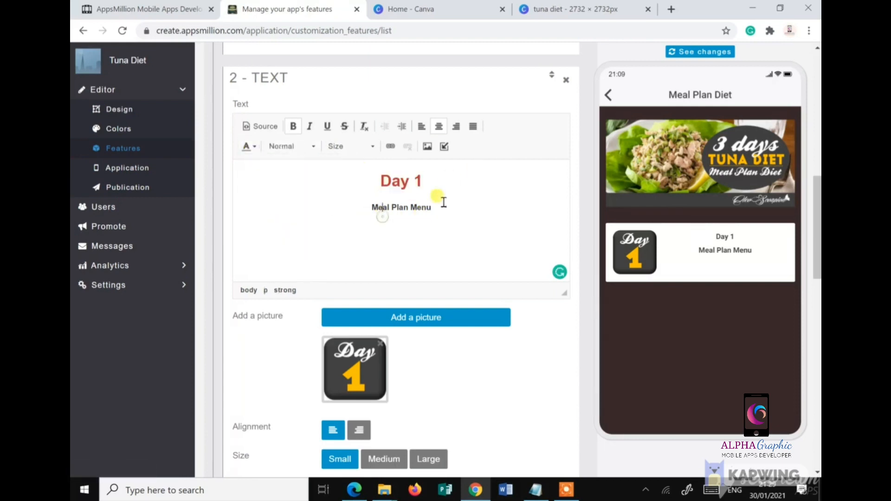
{"action": "scroll", "coordinate": [508, 173], "scroll_direction": "up", "scroll_amount": 2}
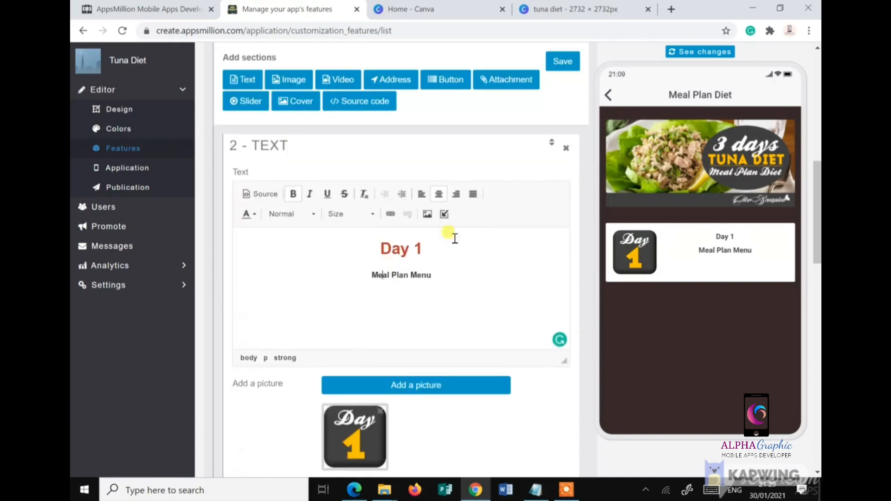
{"action": "left_click", "coordinate": [563, 62]}
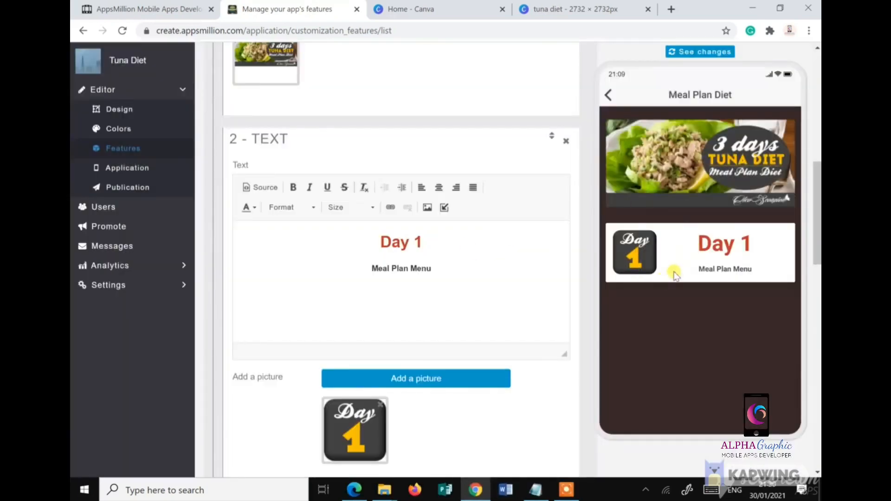
- Add another text section to the page and copy the HTML source of the Day 1 section's text
{"action": "scroll", "coordinate": [315, 216], "scroll_direction": "down", "scroll_amount": 2}
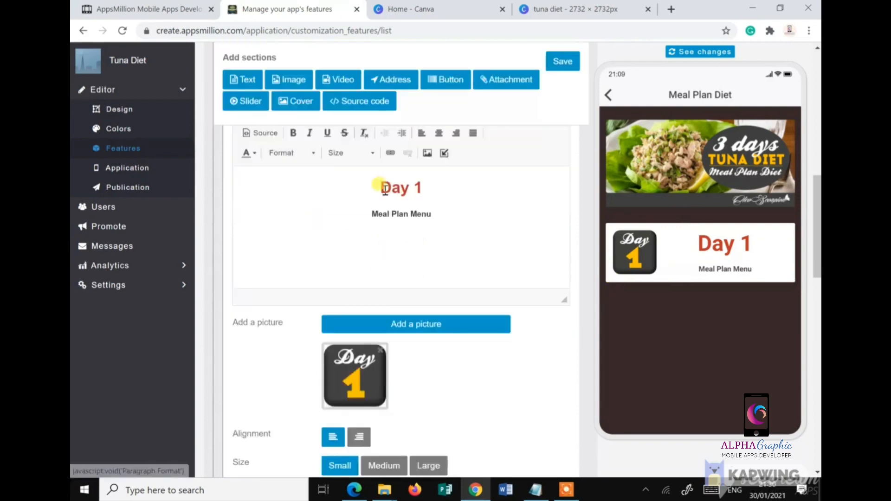
{"action": "left_click", "coordinate": [240, 83]}
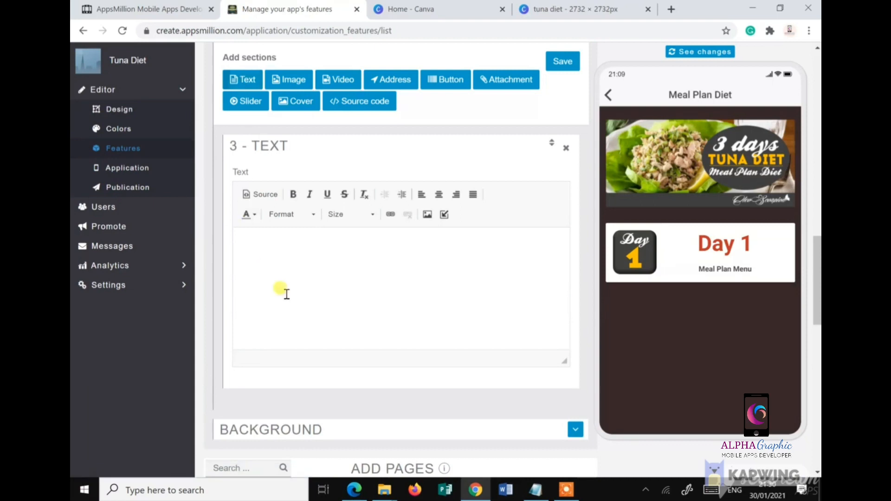
{"action": "scroll", "coordinate": [445, 302], "scroll_direction": "up", "scroll_amount": 8}
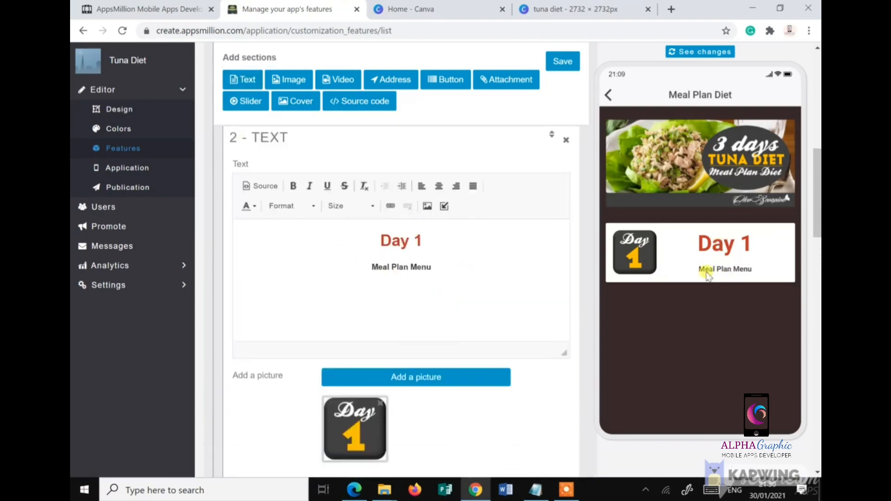
{"action": "left_click", "coordinate": [258, 186]}
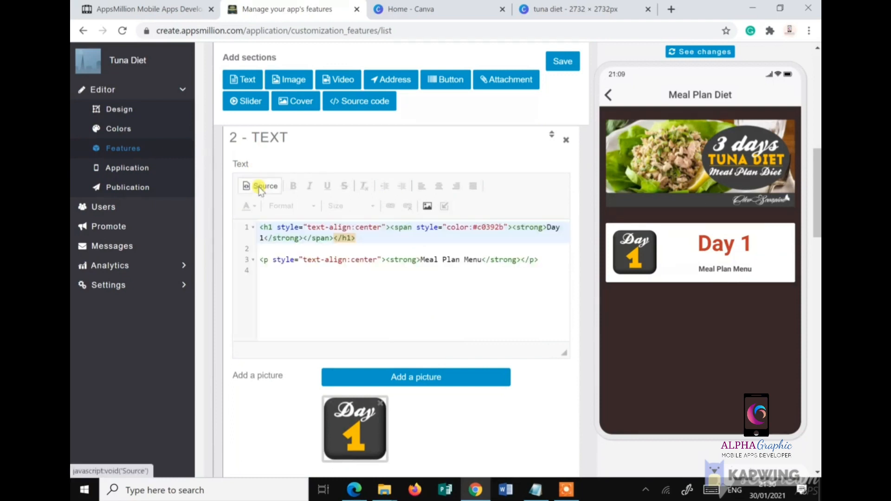
{"action": "left_click_drag", "start_coordinate": [542, 267], "coordinate": [237, 228]}
{"action": "key", "text": "ctrl+c"}
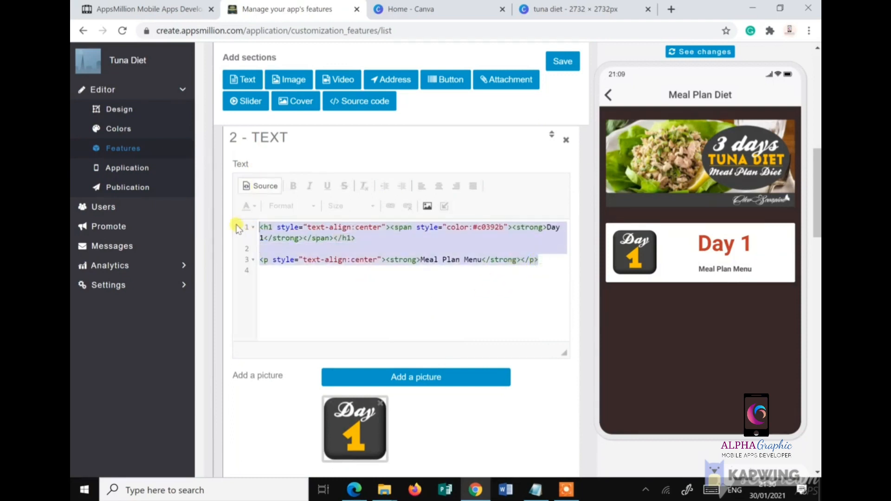
{"action": "left_click", "coordinate": [261, 186]}
- Paste the copied source into the empty third section and change its heading to "Day 2"
{"action": "scroll", "coordinate": [336, 272], "scroll_direction": "down", "scroll_amount": 5}
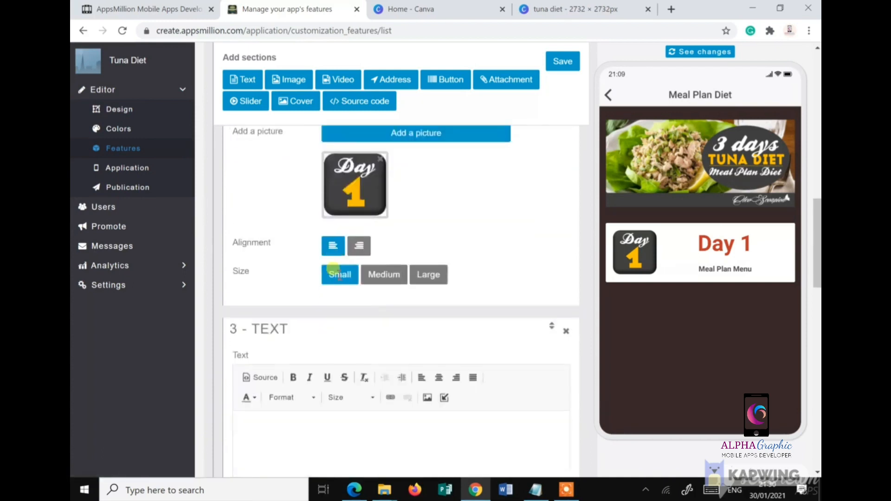
{"action": "scroll", "coordinate": [333, 271], "scroll_direction": "down", "scroll_amount": 3}
{"action": "left_click", "coordinate": [258, 256]}
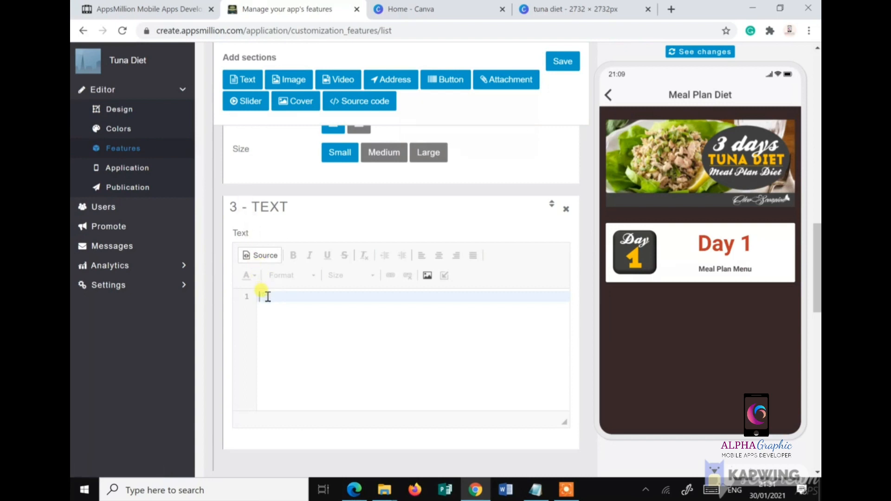
{"action": "key", "text": "ctrl+v"}
{"action": "left_click", "coordinate": [264, 256]}
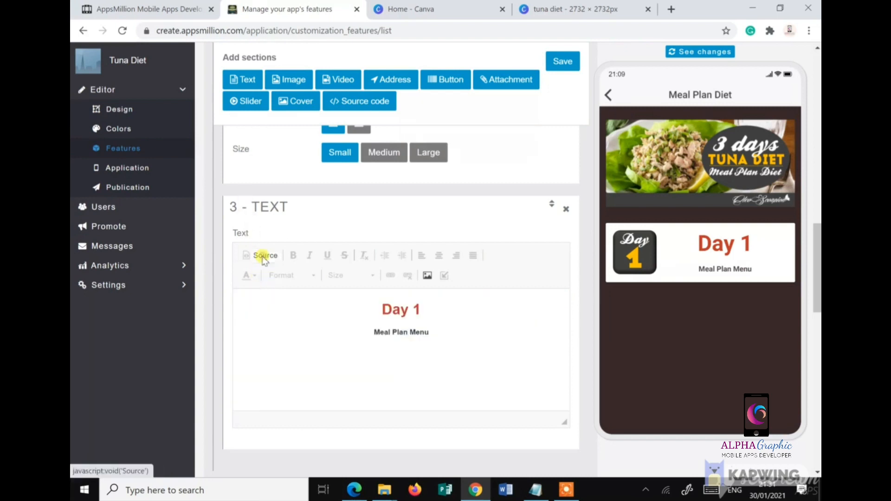
{"action": "left_click", "coordinate": [425, 310]}
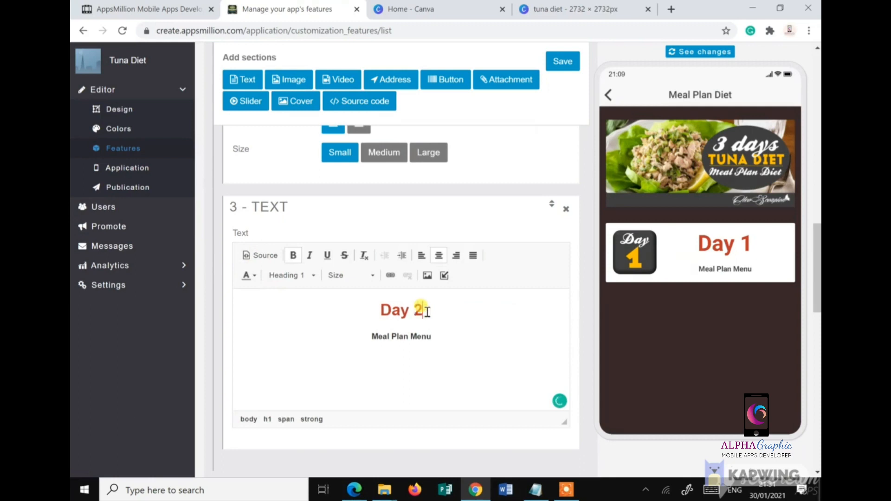
- Insert the picture day-2-button into the Day 2 section and save the page
{"action": "scroll", "coordinate": [415, 316], "scroll_direction": "down", "scroll_amount": 4}
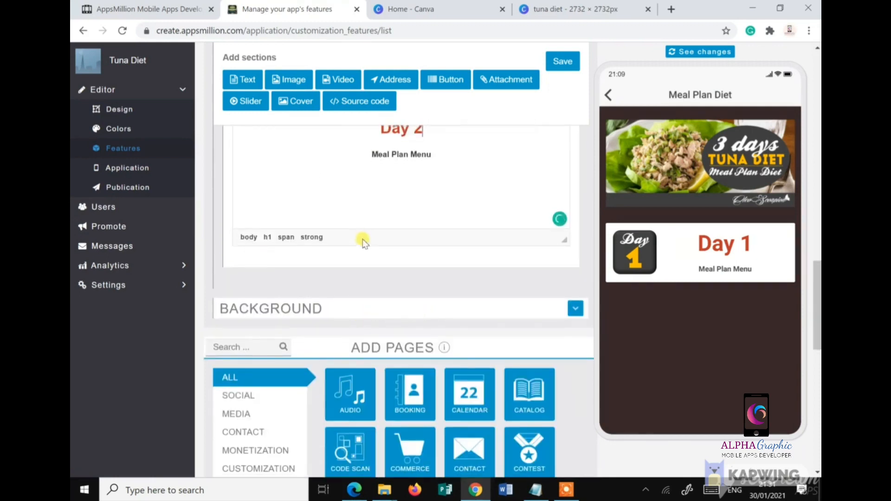
{"action": "scroll", "coordinate": [362, 238], "scroll_direction": "up", "scroll_amount": 3}
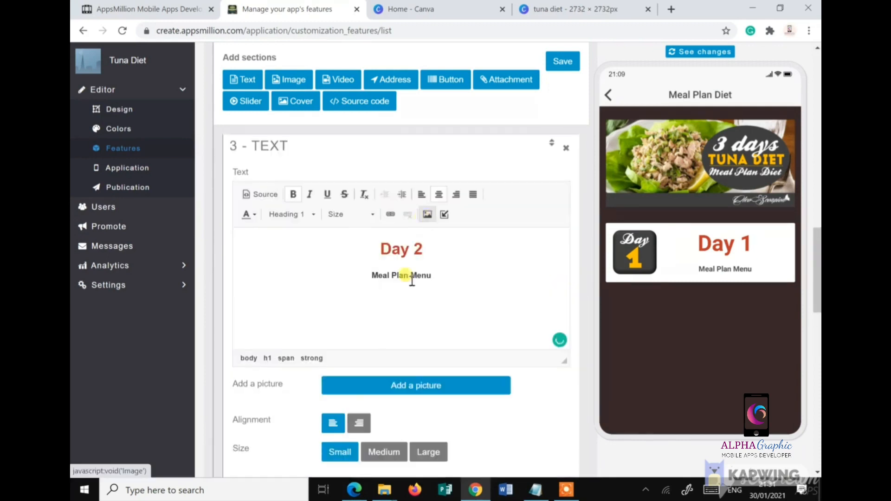
{"action": "left_click", "coordinate": [401, 386]}
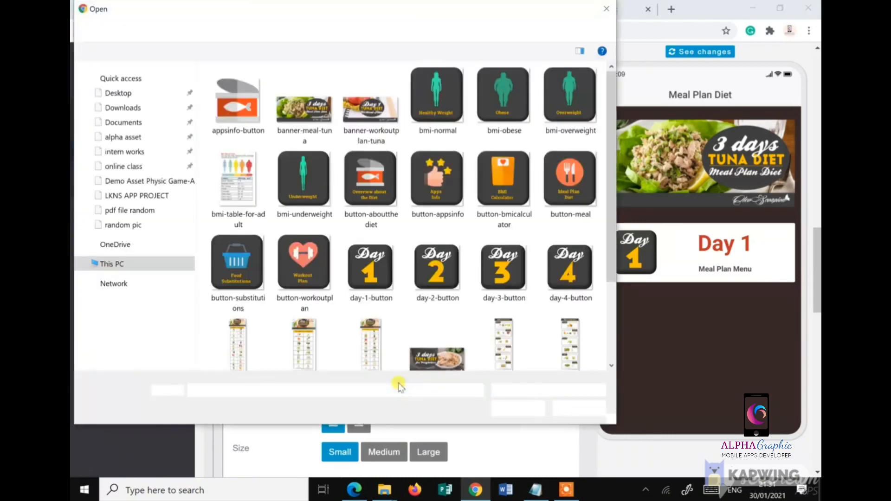
{"action": "left_click", "coordinate": [437, 268]}
{"action": "left_click", "coordinate": [504, 412]}
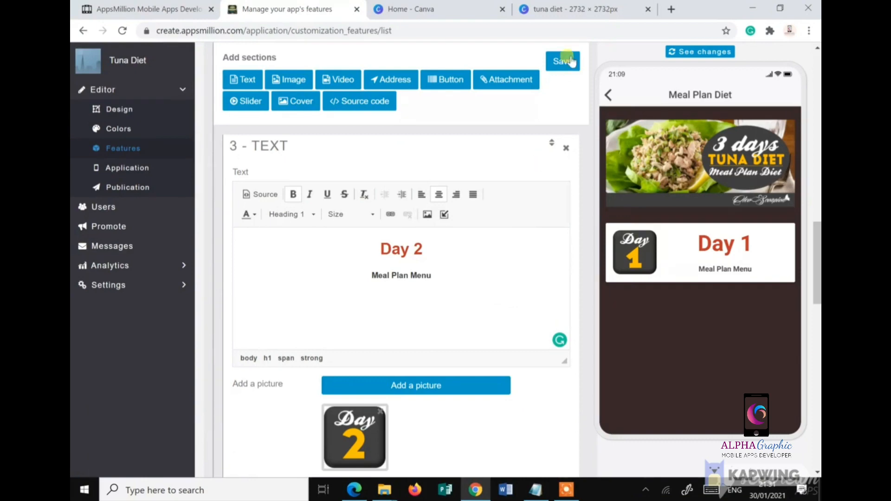
{"action": "left_click", "coordinate": [570, 59]}
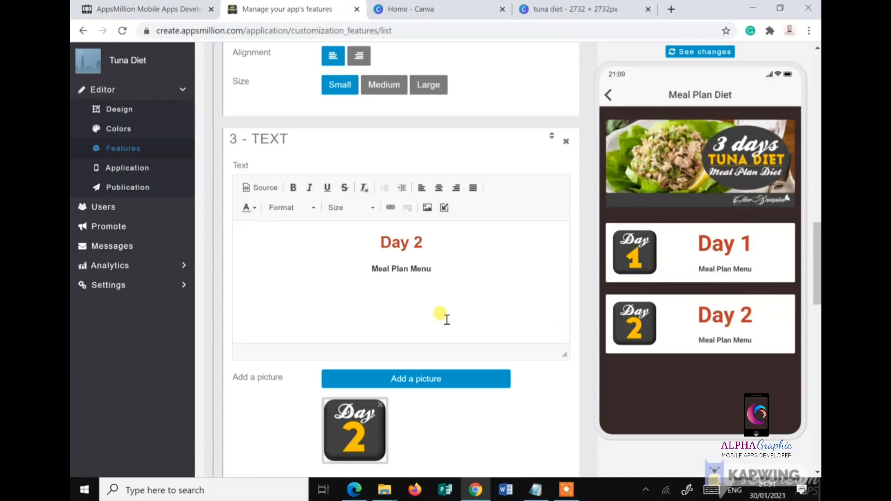
- Add a fourth section of type text to the page and insert the picture day-3-button into it
{"action": "scroll", "coordinate": [446, 319], "scroll_direction": "up", "scroll_amount": 3}
{"action": "scroll", "coordinate": [446, 318], "scroll_direction": "down", "scroll_amount": 4}
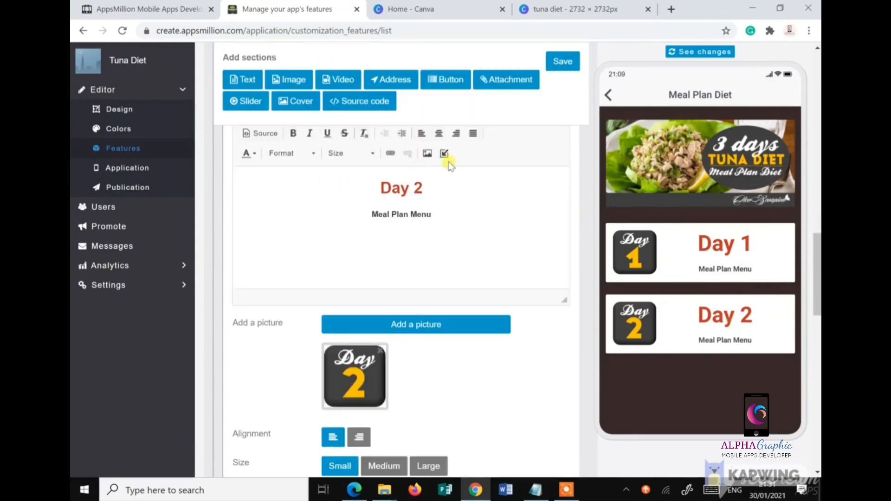
{"action": "scroll", "coordinate": [476, 174], "scroll_direction": "down", "scroll_amount": 7}
{"action": "scroll", "coordinate": [478, 175], "scroll_direction": "up", "scroll_amount": 6}
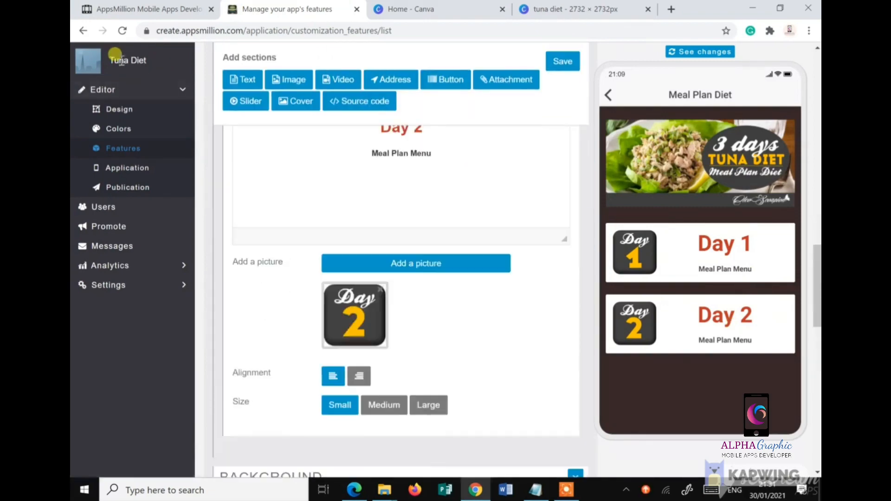
{"action": "left_click", "coordinate": [246, 81]}
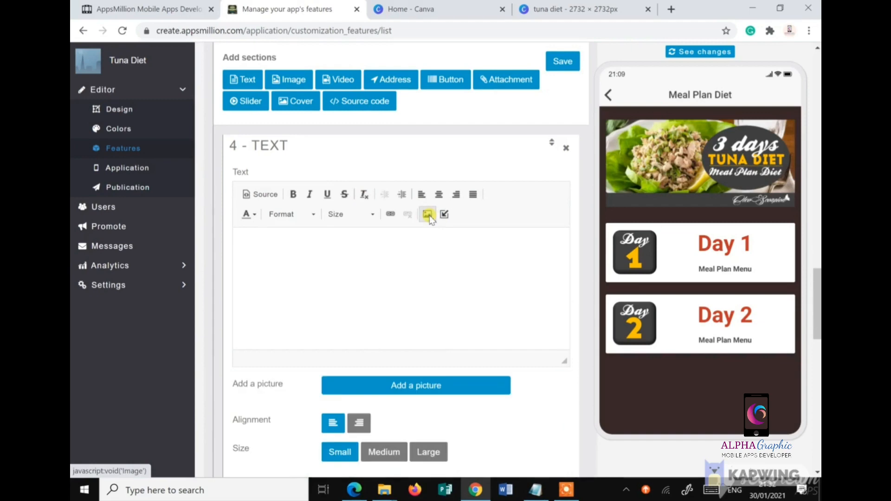
{"action": "left_click", "coordinate": [430, 388]}
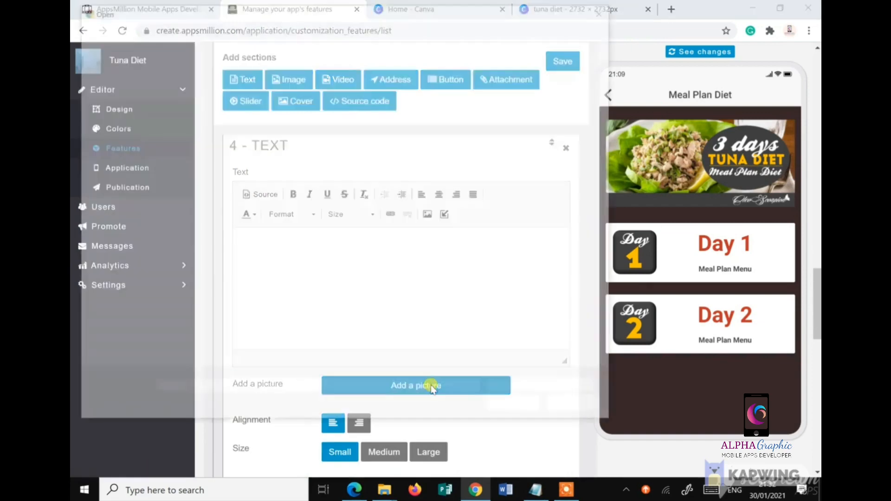
{"action": "left_click", "coordinate": [508, 265]}
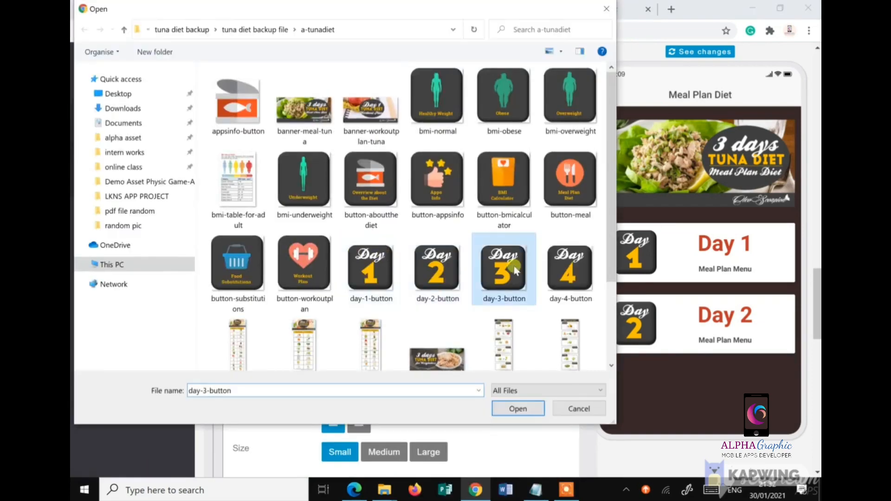
{"action": "left_click", "coordinate": [514, 409]}
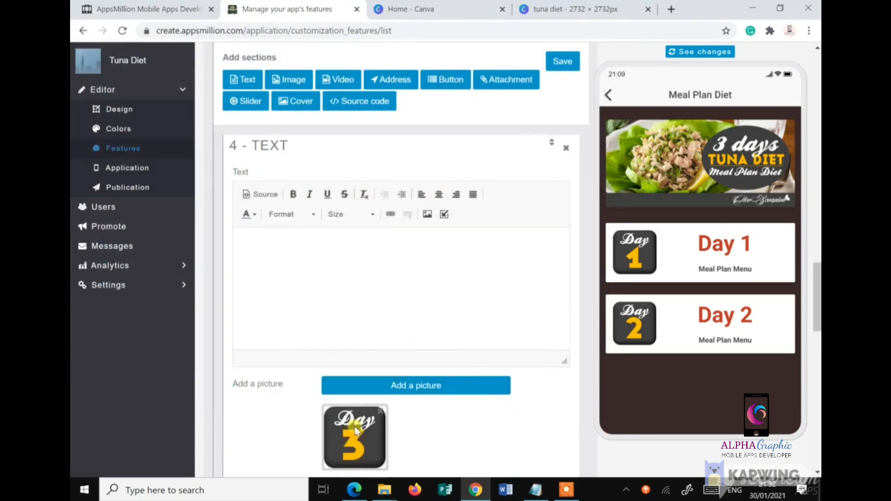
- Copy the HTML source of the Day 2 section's text
{"action": "scroll", "coordinate": [438, 422], "scroll_direction": "down", "scroll_amount": 1}
{"action": "scroll", "coordinate": [455, 426], "scroll_direction": "down", "scroll_amount": 3}
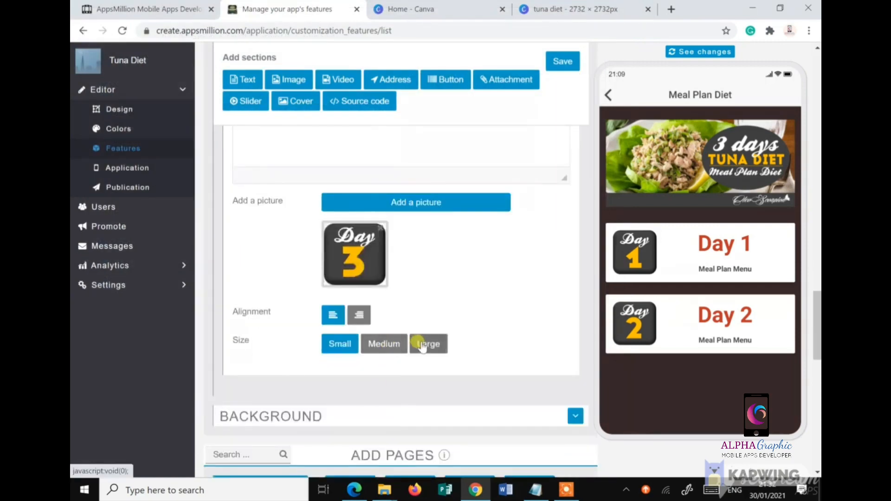
{"action": "scroll", "coordinate": [421, 346], "scroll_direction": "up", "scroll_amount": 3}
{"action": "scroll", "coordinate": [421, 346], "scroll_direction": "up", "scroll_amount": 10}
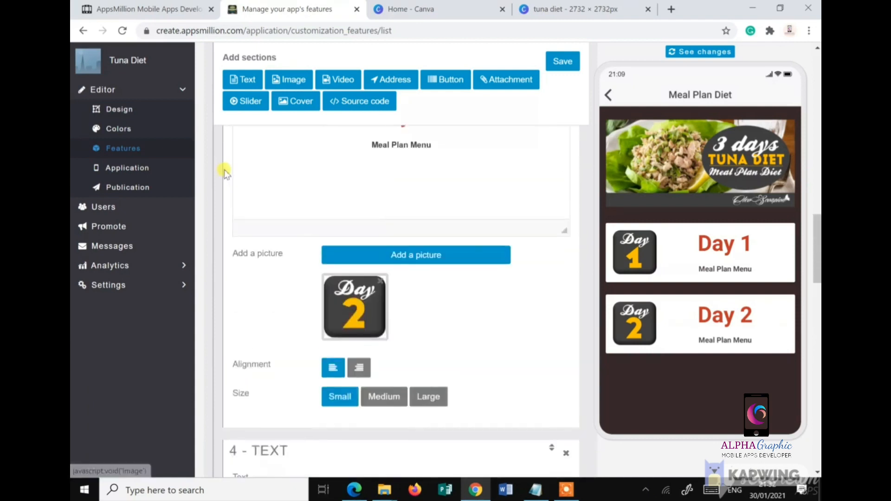
{"action": "left_click", "coordinate": [250, 186]}
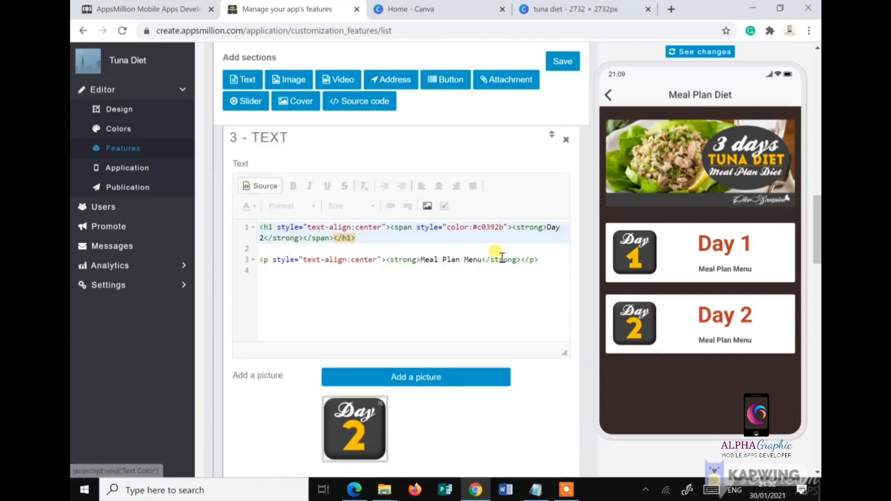
{"action": "left_click_drag", "start_coordinate": [545, 262], "coordinate": [245, 213]}
{"action": "key", "text": "ctrl+c"}
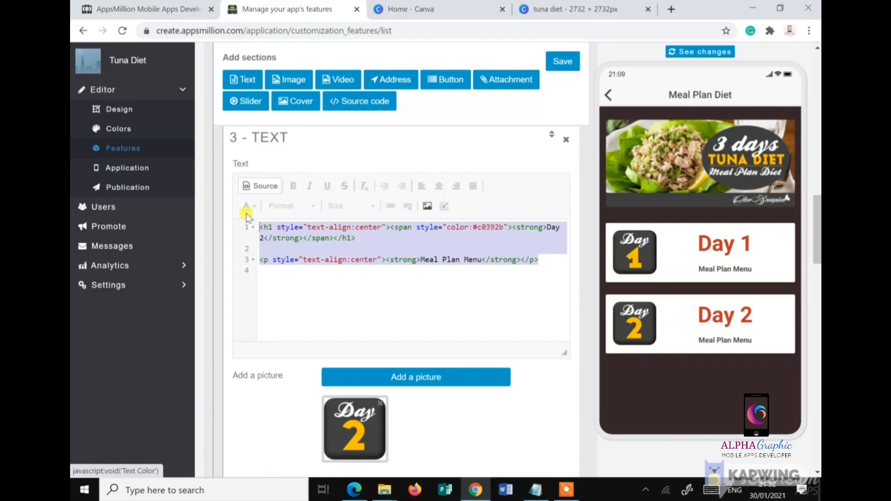
- Paste the copied HTML source into the empty fourth section and return it to the formatted view
{"action": "scroll", "coordinate": [276, 330], "scroll_direction": "down", "scroll_amount": 5}
{"action": "scroll", "coordinate": [264, 346], "scroll_direction": "down", "scroll_amount": 1}
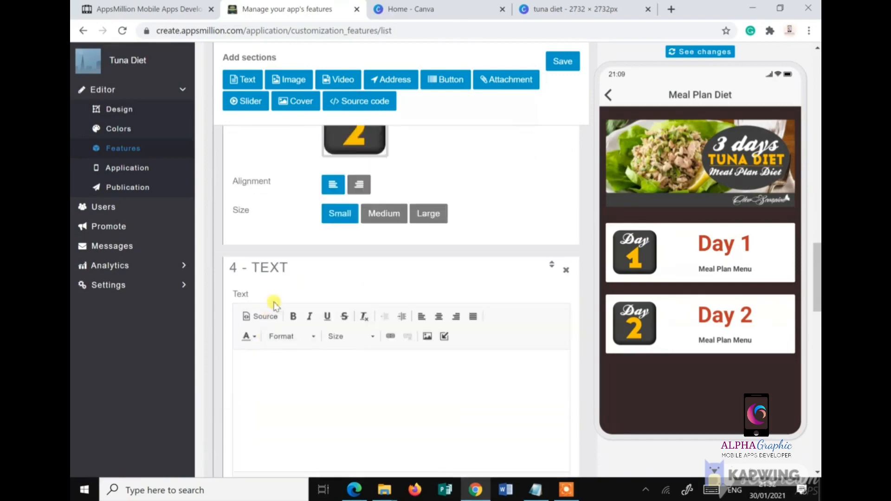
{"action": "left_click", "coordinate": [264, 316]}
{"action": "key", "text": "ctrl+v"}
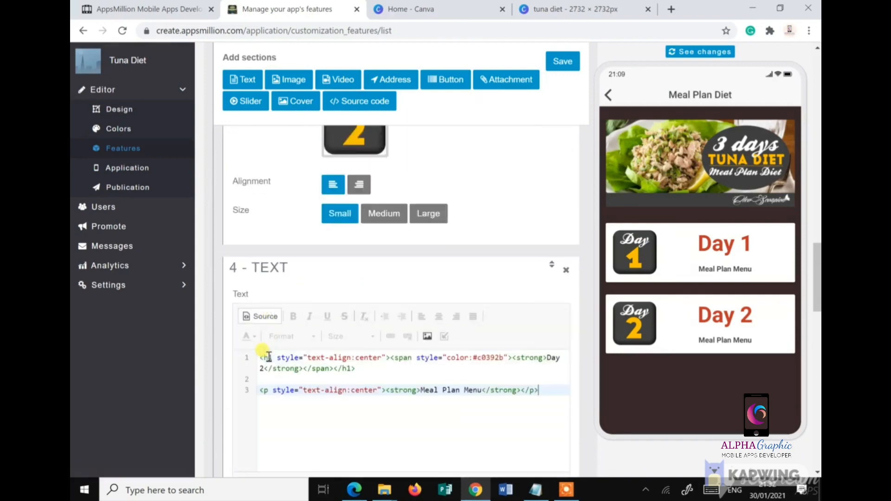
{"action": "left_click", "coordinate": [259, 316]}
{"action": "scroll", "coordinate": [341, 343], "scroll_direction": "down", "scroll_amount": 3}
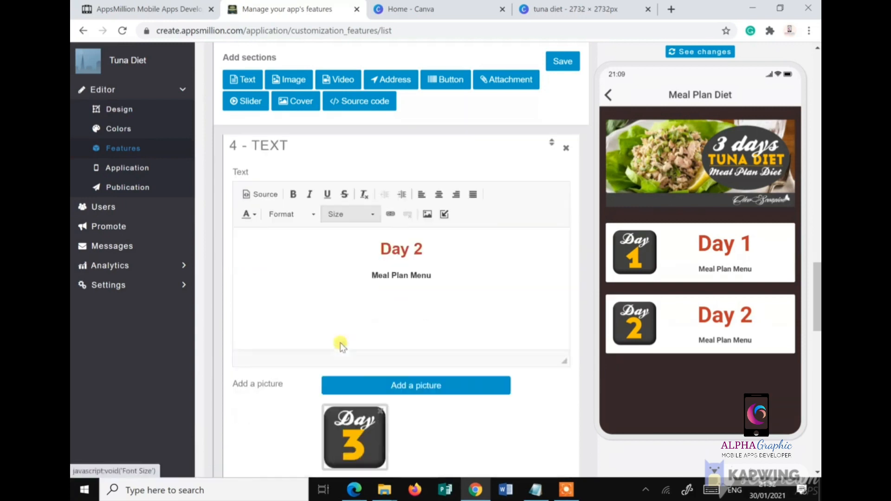
- Change the fourth section's heading to "Day 3" and save the page
{"action": "left_click", "coordinate": [424, 250]}
{"action": "key", "text": "BackSpace"}
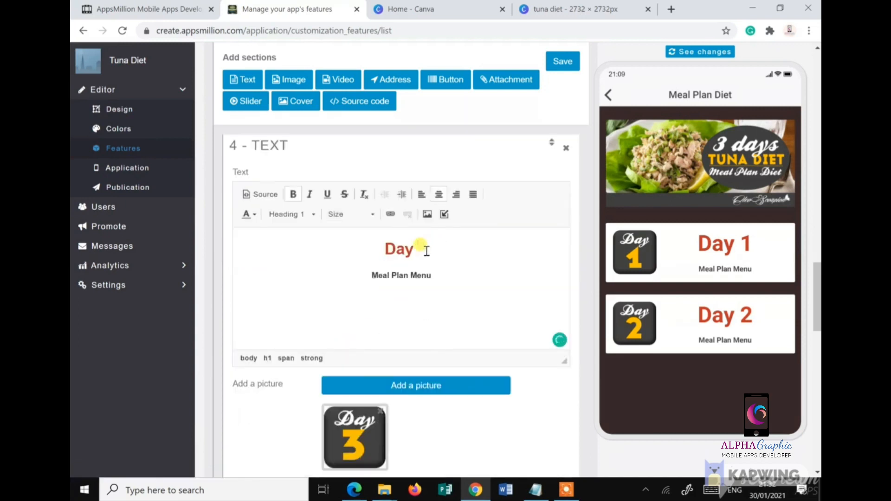
{"action": "type", "text": "3"}
{"action": "left_click", "coordinate": [554, 63]}
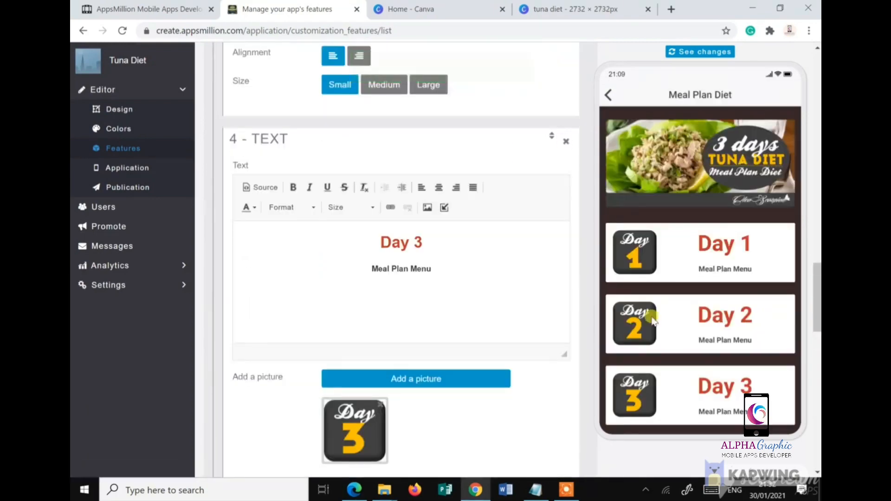
- Check the content list in the notes, then add a fifth section of type text and paste the copied source into it
{"action": "scroll", "coordinate": [285, 124], "scroll_direction": "up", "scroll_amount": 5}
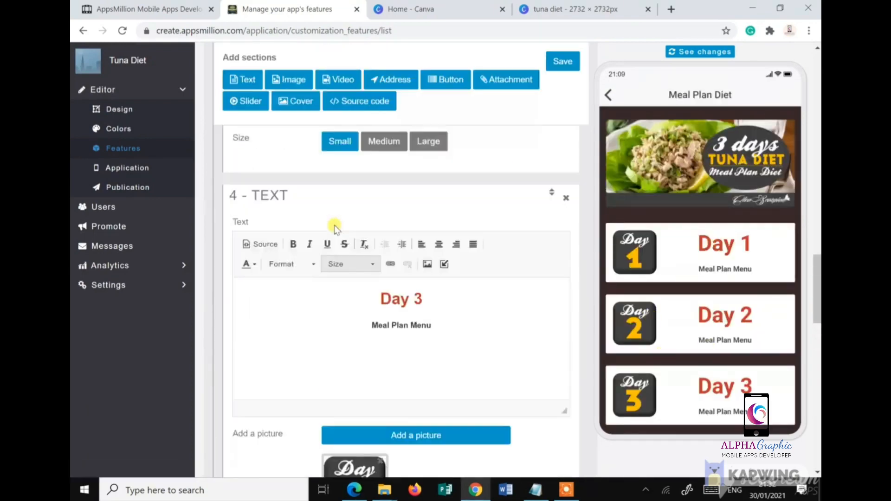
{"action": "left_click", "coordinate": [535, 489]}
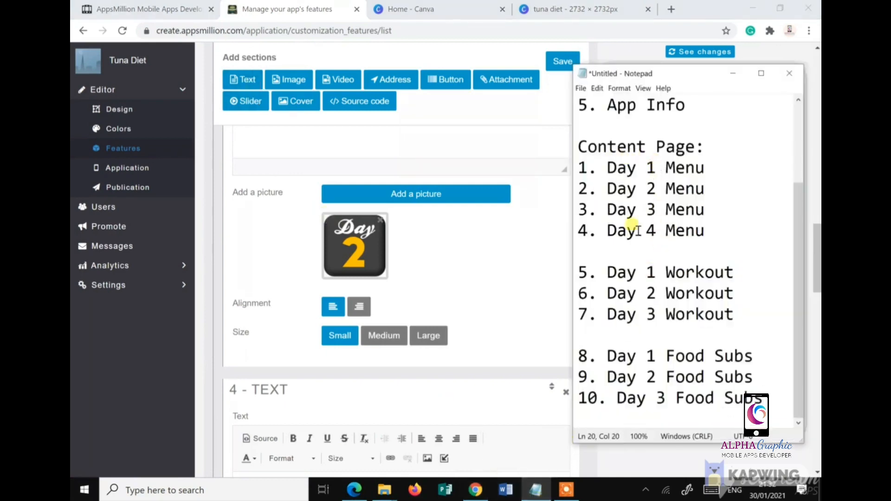
{"action": "left_click", "coordinate": [233, 81]}
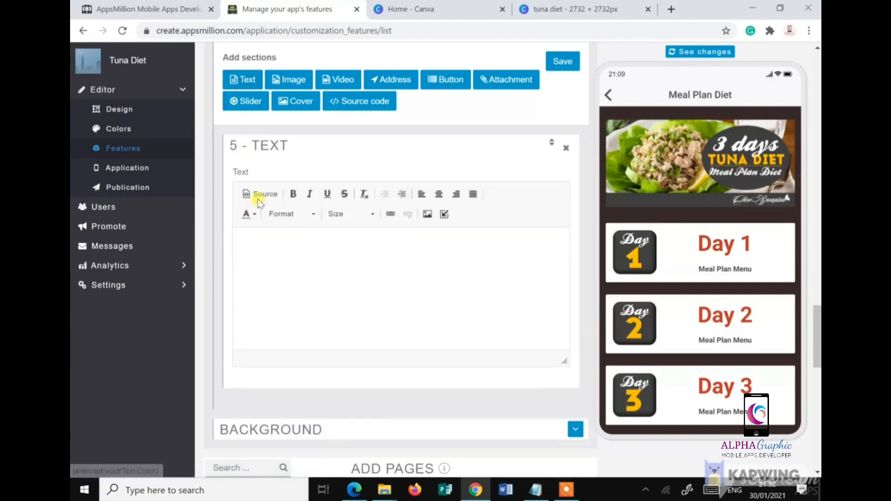
{"action": "left_click", "coordinate": [261, 195]}
{"action": "left_click", "coordinate": [266, 235]}
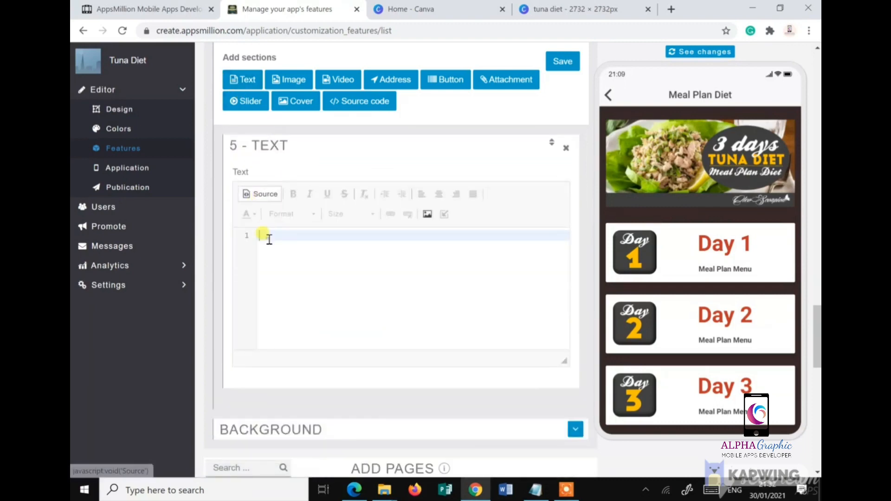
{"action": "key", "text": "ctrl+v"}
{"action": "left_click", "coordinate": [255, 195]}
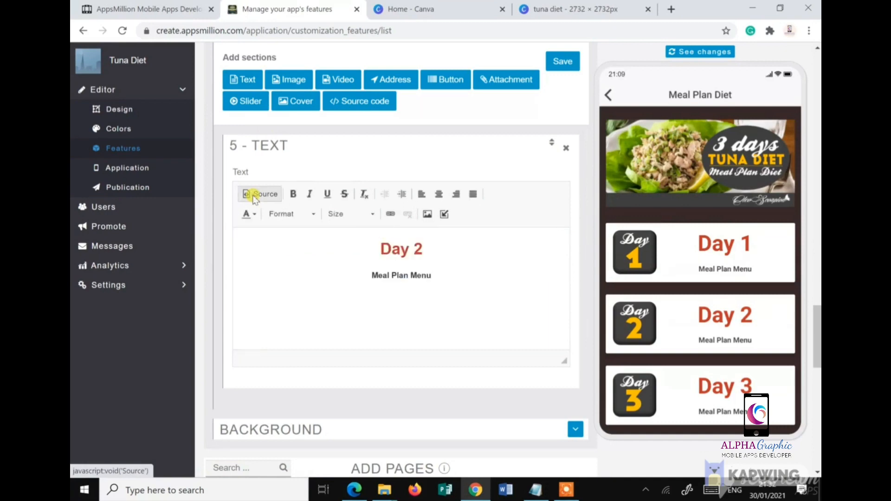
- Change the fifth section's heading to "Day 4"
{"action": "left_click", "coordinate": [422, 248]}
{"action": "key", "text": "BackSpace"}
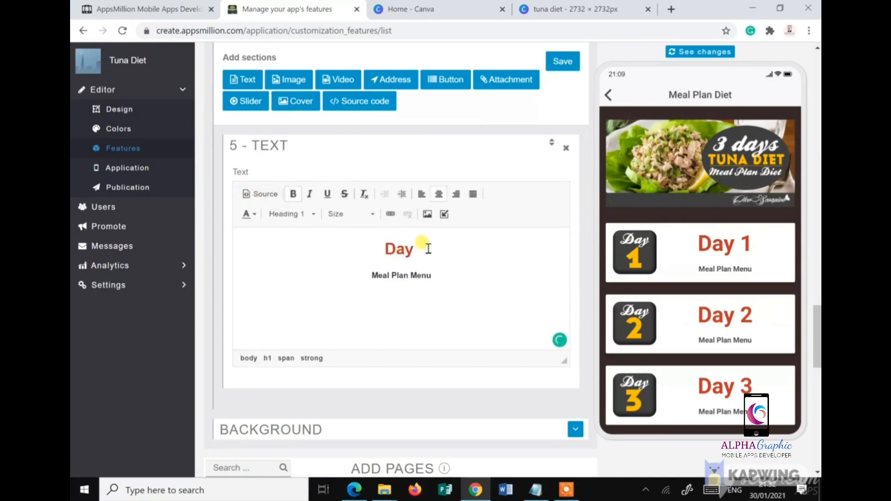
{"action": "type", "text": "4"}
- Insert the picture day-4-button into the Day 4 section, save the page and review it in the preview
{"action": "left_click", "coordinate": [427, 214]}
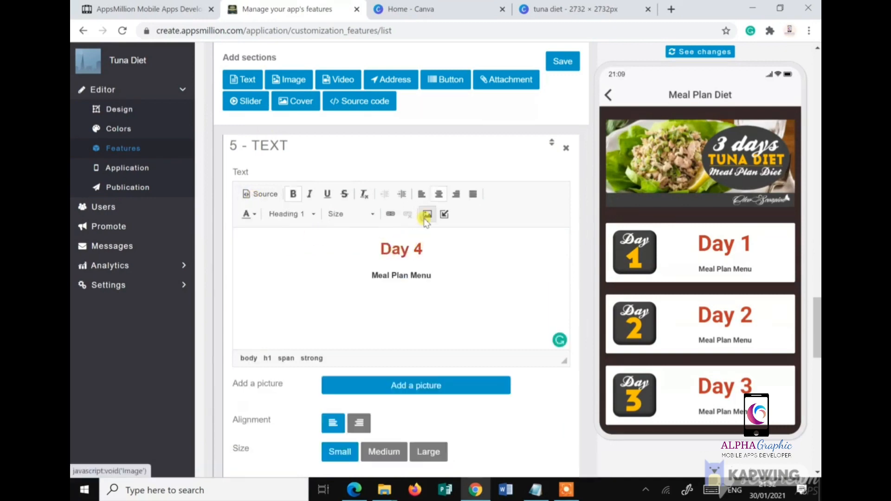
{"action": "left_click", "coordinate": [411, 386]}
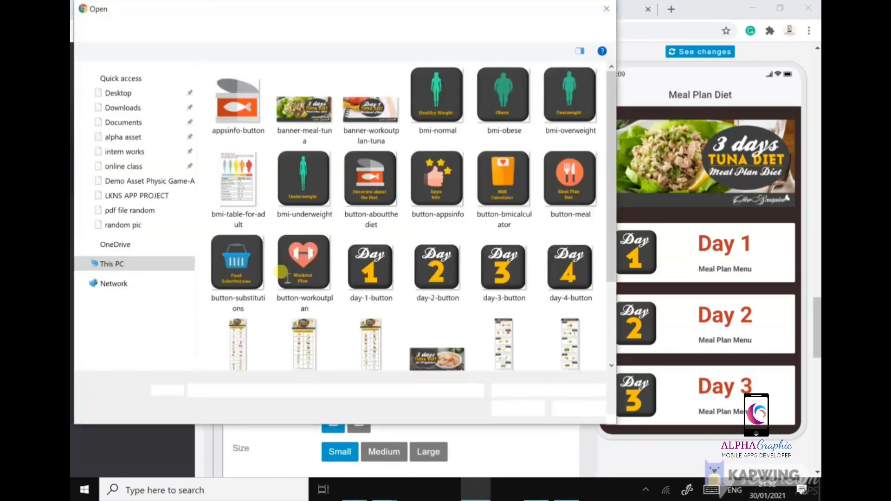
{"action": "left_click", "coordinate": [569, 268]}
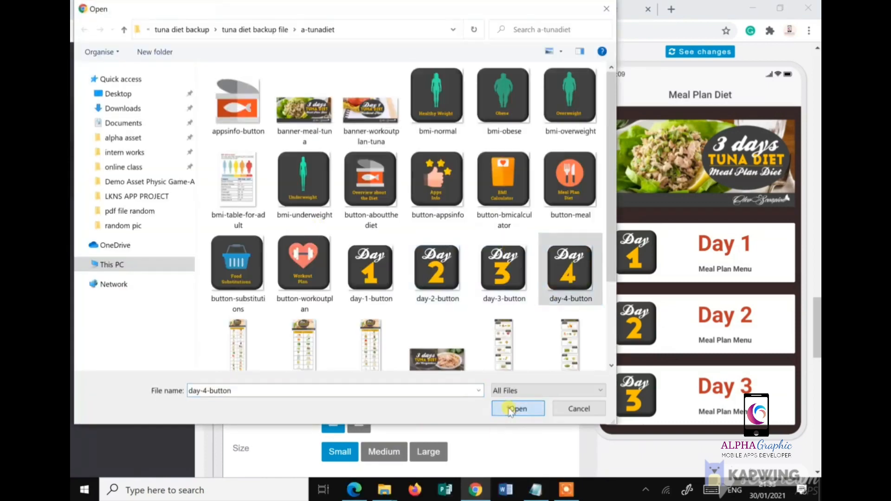
{"action": "left_click", "coordinate": [510, 409]}
{"action": "scroll", "coordinate": [457, 302], "scroll_direction": "down", "scroll_amount": 4}
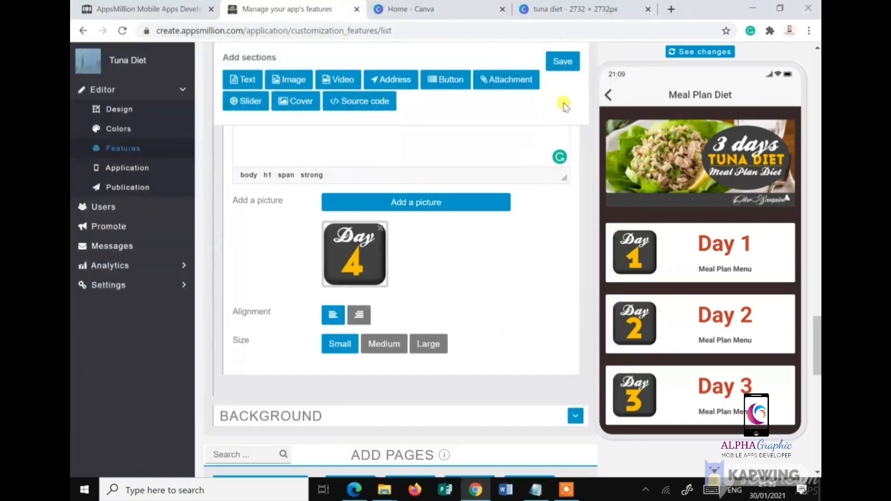
{"action": "left_click", "coordinate": [563, 61]}
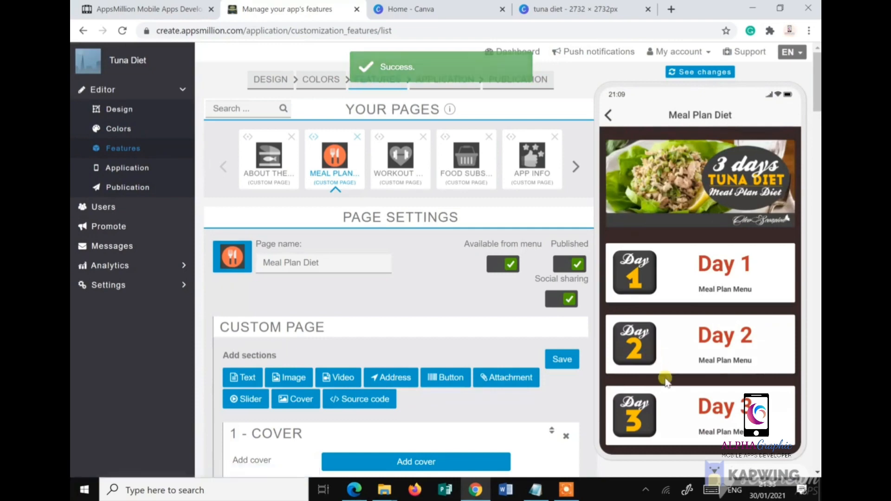
{"action": "scroll", "coordinate": [665, 381], "scroll_direction": "down", "scroll_amount": 3}
{"action": "scroll", "coordinate": [686, 302], "scroll_direction": "up", "scroll_amount": 3}
{"action": "scroll", "coordinate": [682, 397], "scroll_direction": "down", "scroll_amount": 2}
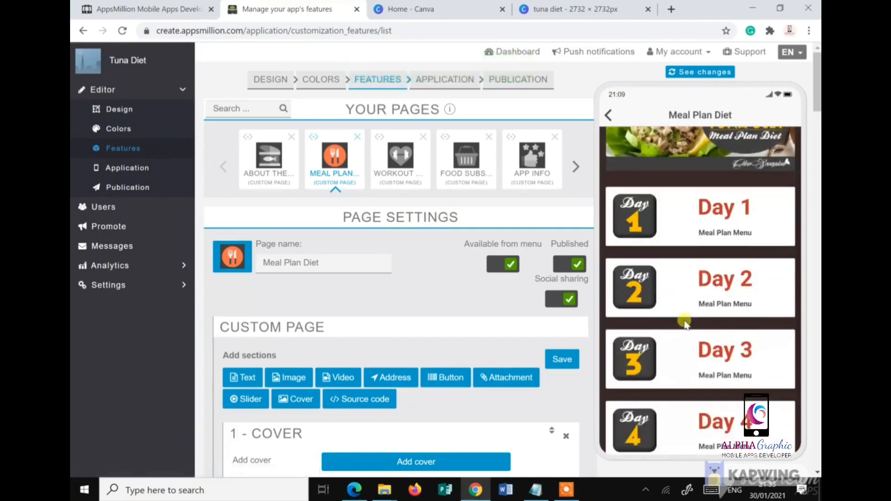
{"action": "scroll", "coordinate": [680, 371], "scroll_direction": "up", "scroll_amount": 3}
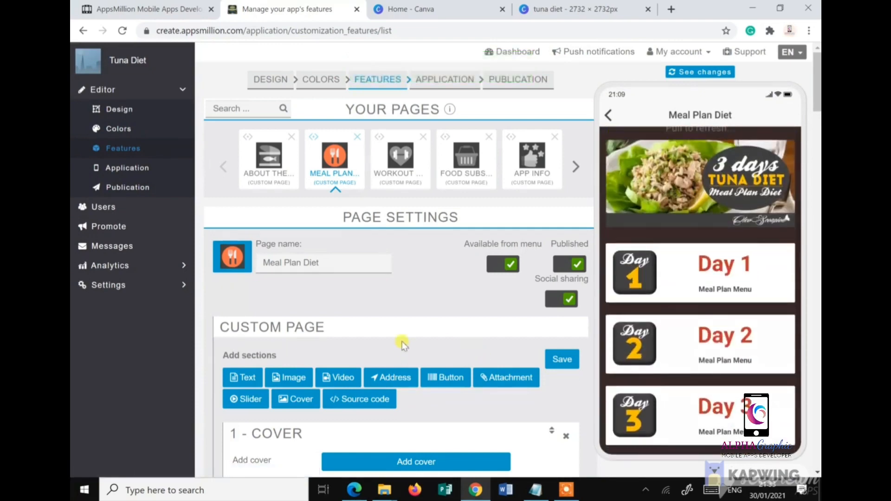
- Replace the Day 1 section's heading with a feature link to the Day 1 Menu page
{"action": "scroll", "coordinate": [403, 343], "scroll_direction": "down", "scroll_amount": 8}
{"action": "scroll", "coordinate": [436, 317], "scroll_direction": "up", "scroll_amount": 2}
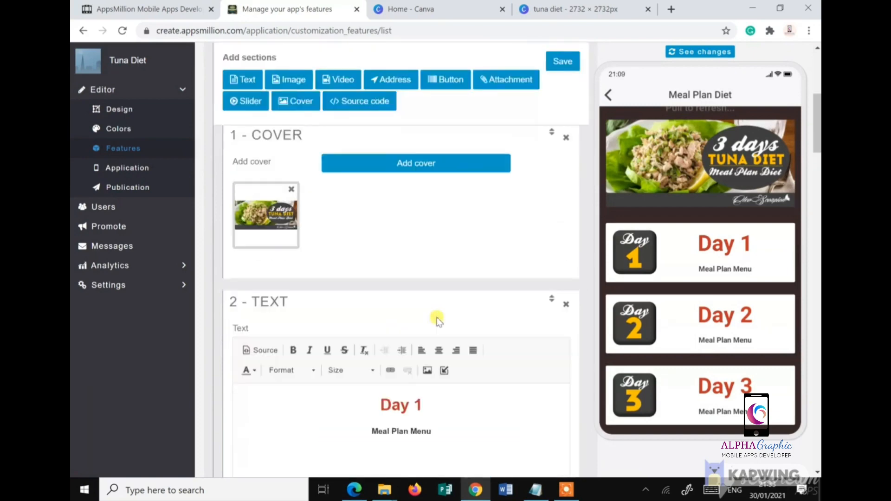
{"action": "scroll", "coordinate": [436, 319], "scroll_direction": "down", "scroll_amount": 1}
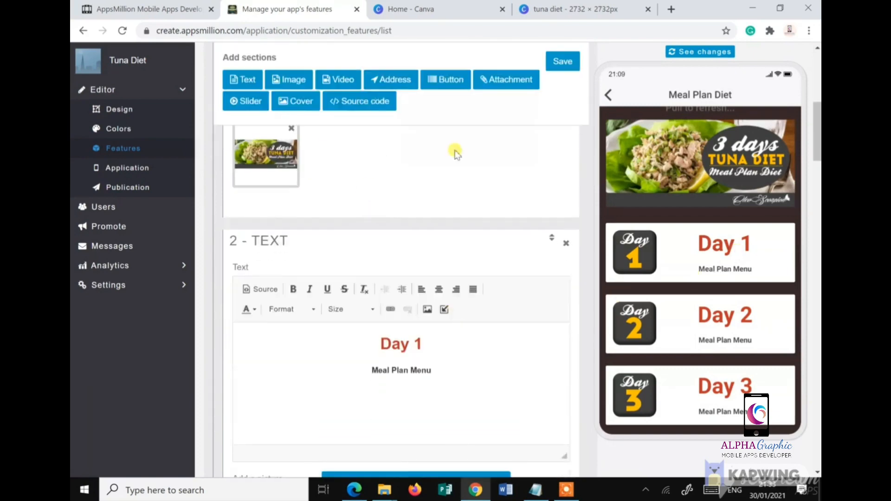
{"action": "scroll", "coordinate": [468, 278], "scroll_direction": "up", "scroll_amount": 3}
{"action": "scroll", "coordinate": [467, 281], "scroll_direction": "down", "scroll_amount": 5}
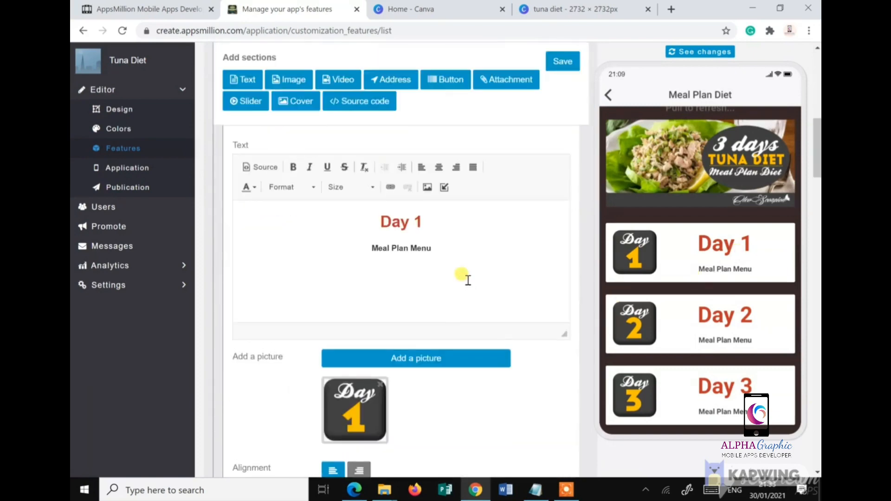
{"action": "left_click_drag", "start_coordinate": [426, 222], "coordinate": [381, 221]}
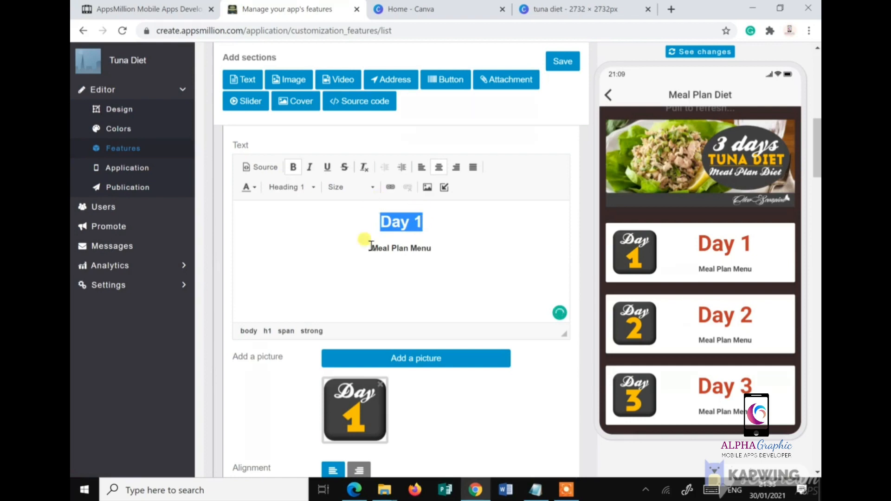
{"action": "left_click", "coordinate": [444, 187]}
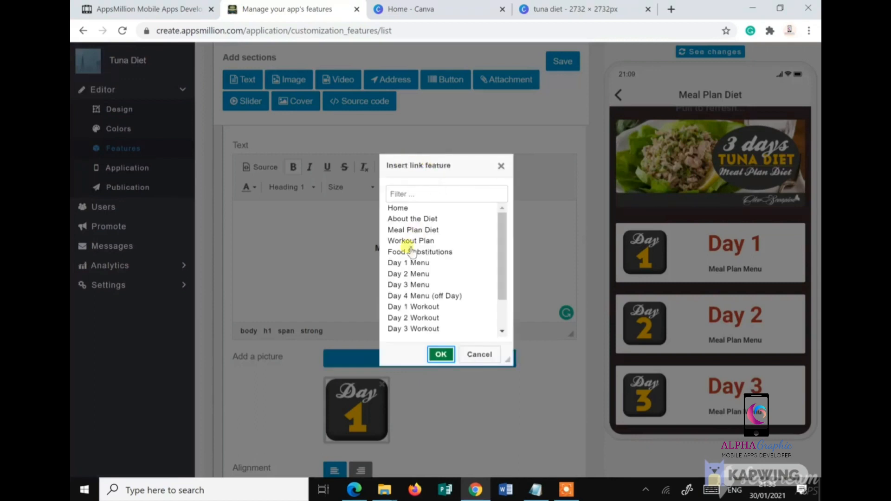
{"action": "left_click", "coordinate": [407, 263]}
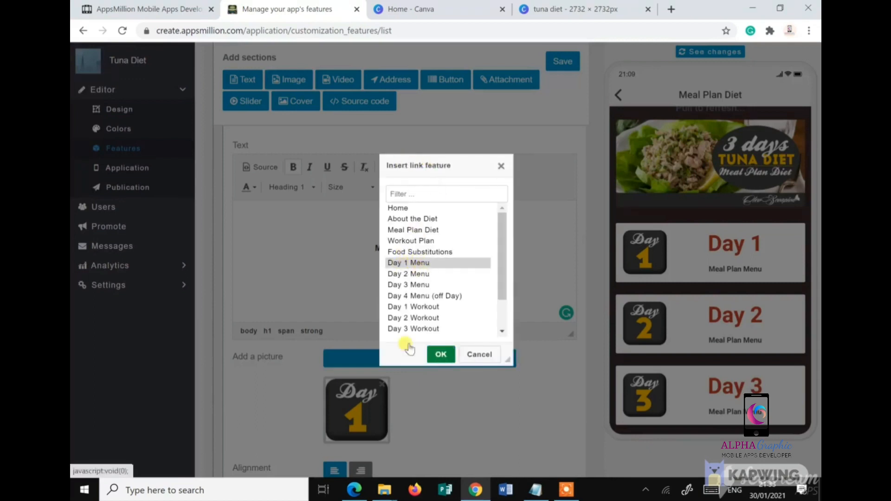
{"action": "left_click", "coordinate": [441, 354]}
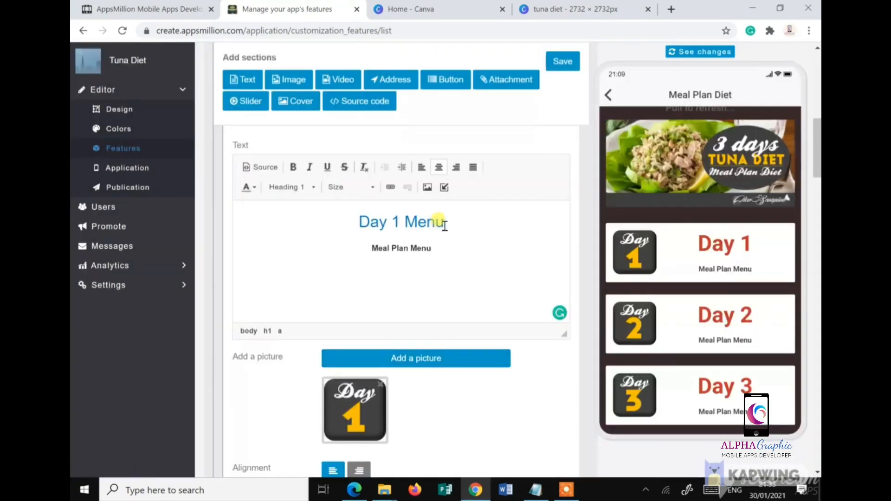
- Make the Day 1 Menu link text bold and colour it dark red
{"action": "left_click_drag", "start_coordinate": [444, 226], "coordinate": [360, 224]}
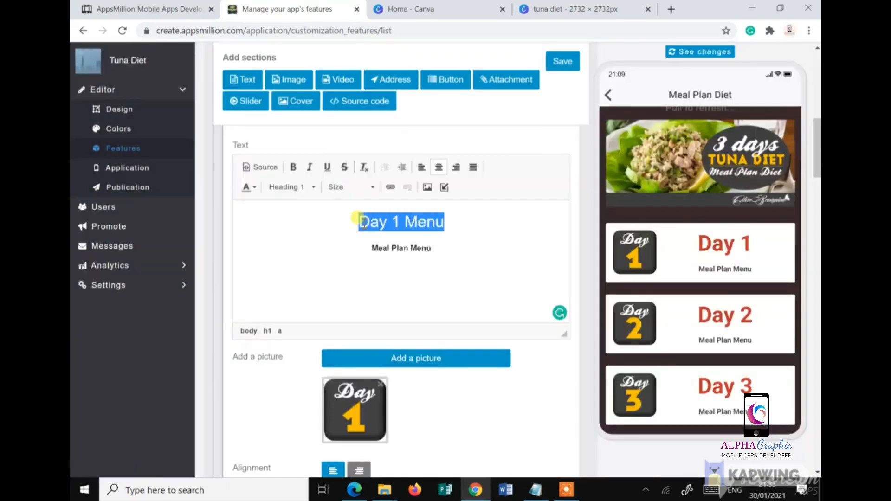
{"action": "left_click", "coordinate": [293, 167]}
{"action": "left_click", "coordinate": [250, 187]}
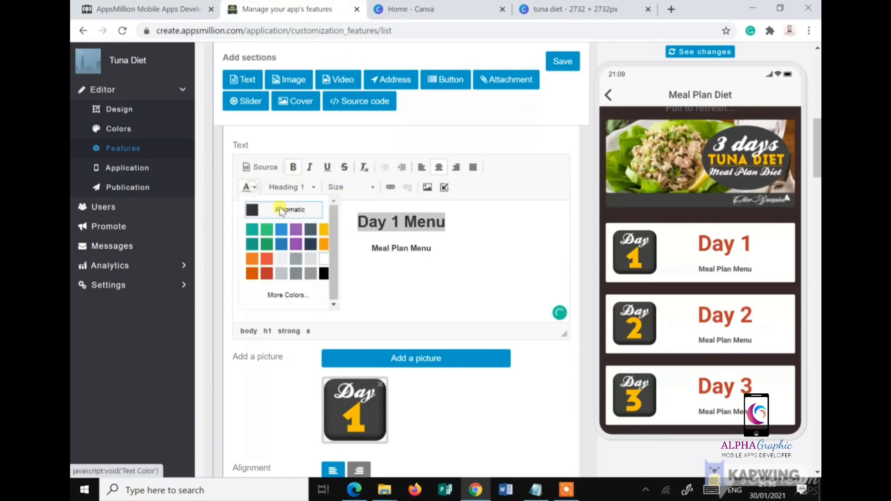
{"action": "left_click", "coordinate": [255, 279]}
{"action": "left_click", "coordinate": [415, 223]}
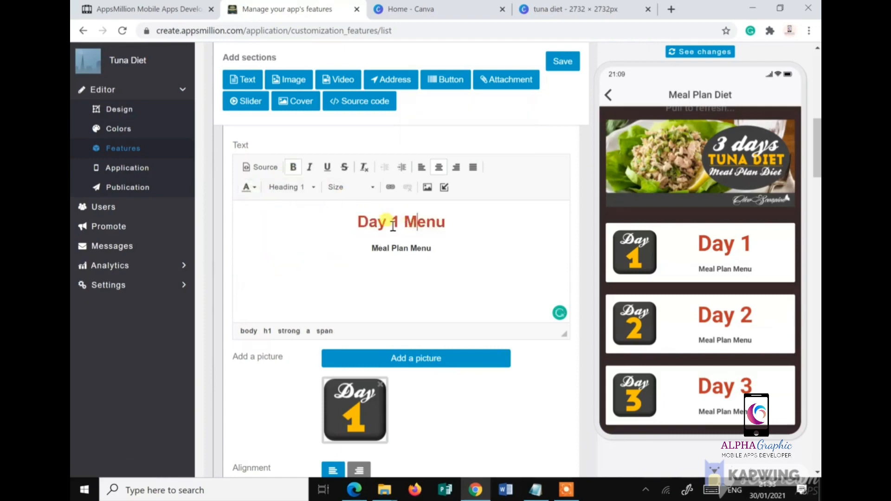
- Shorten the linked heading to "Day 1", save the page and test the link in the preview
{"action": "left_click_drag", "start_coordinate": [401, 223], "coordinate": [445, 221]}
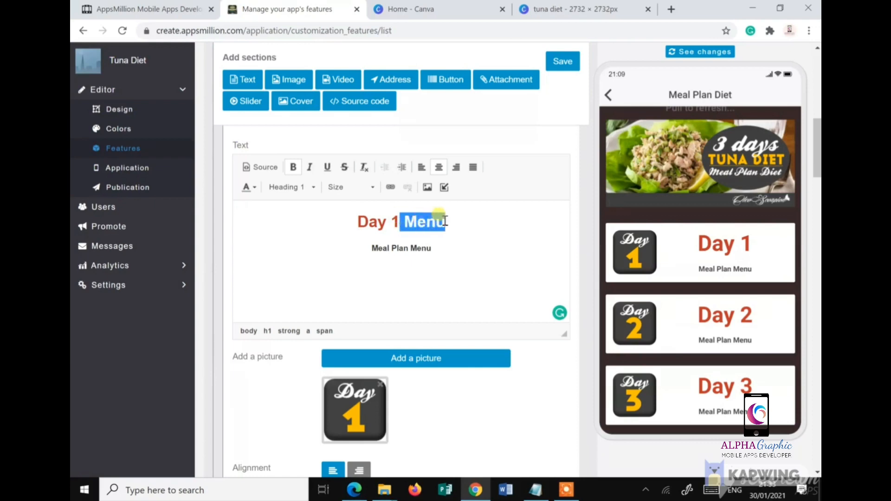
{"action": "key", "text": "BackSpace"}
{"action": "left_click", "coordinate": [563, 61]}
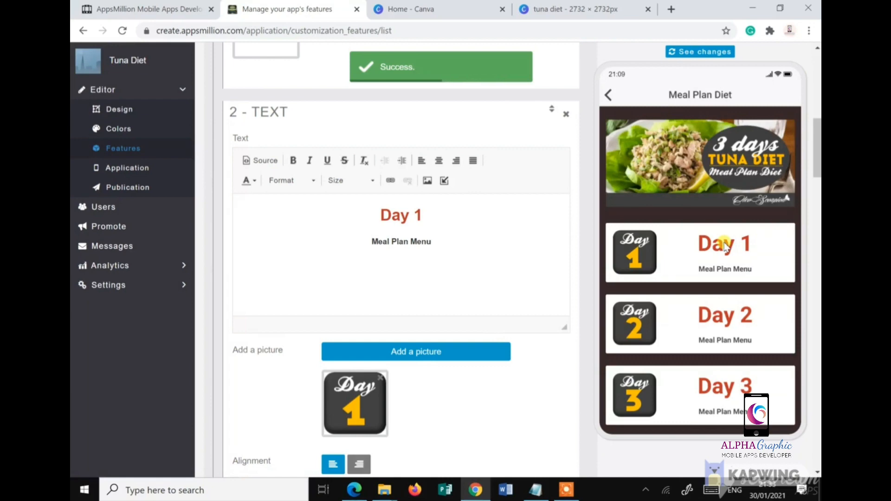
{"action": "left_click", "coordinate": [725, 246]}
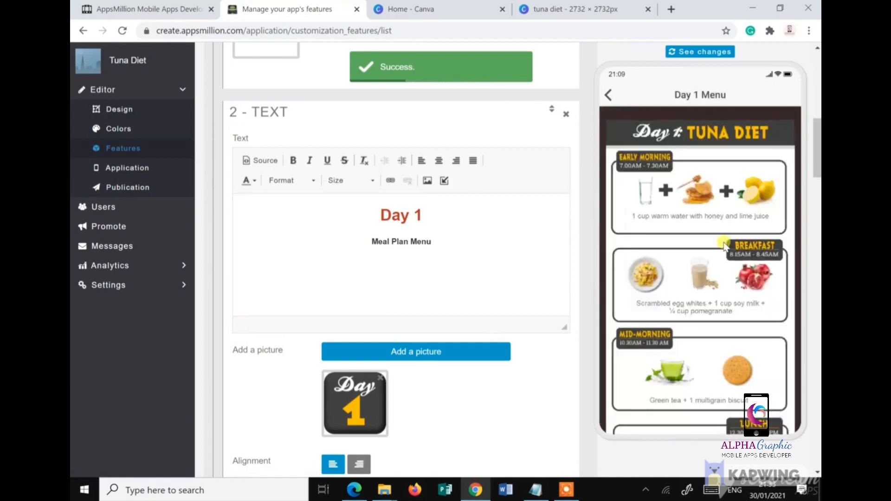
- Replace the Day 2 section's heading with a feature link to the Day 2 Menu page
{"action": "left_click", "coordinate": [608, 96]}
{"action": "scroll", "coordinate": [480, 292], "scroll_direction": "down", "scroll_amount": 1}
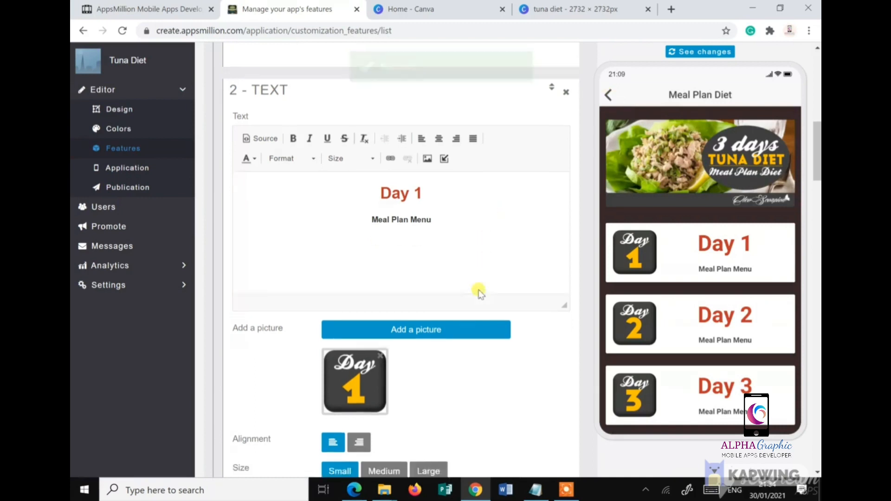
{"action": "scroll", "coordinate": [480, 292], "scroll_direction": "down", "scroll_amount": 7}
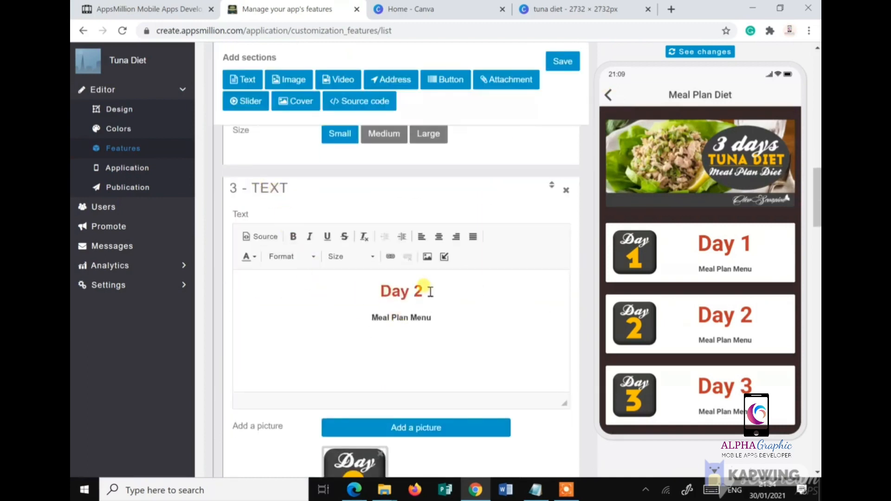
{"action": "left_click_drag", "start_coordinate": [423, 293], "coordinate": [386, 294]}
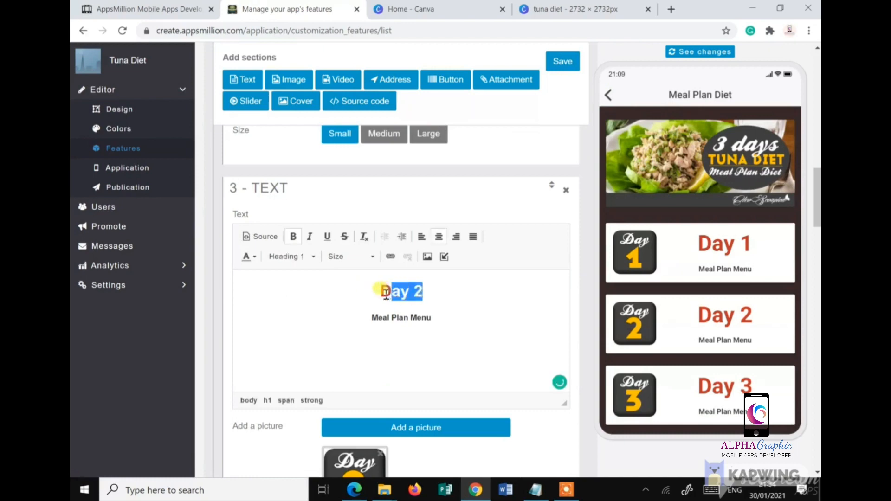
{"action": "left_click", "coordinate": [444, 257]}
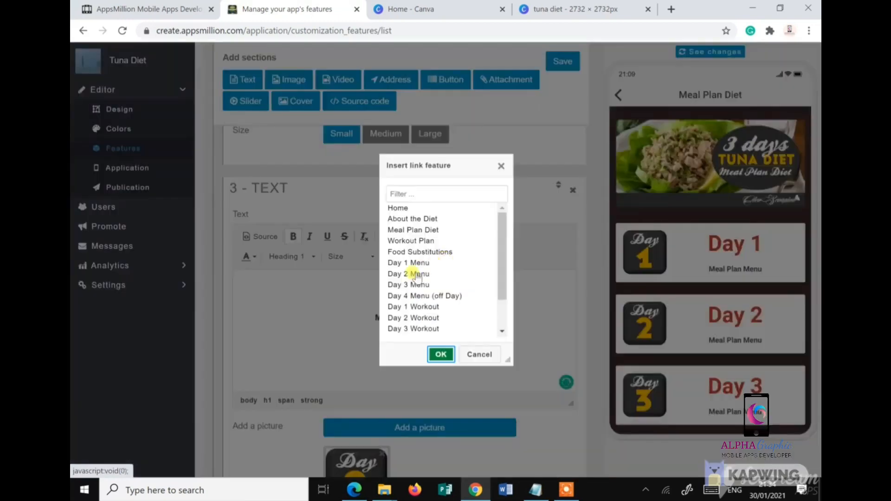
{"action": "left_click", "coordinate": [399, 275]}
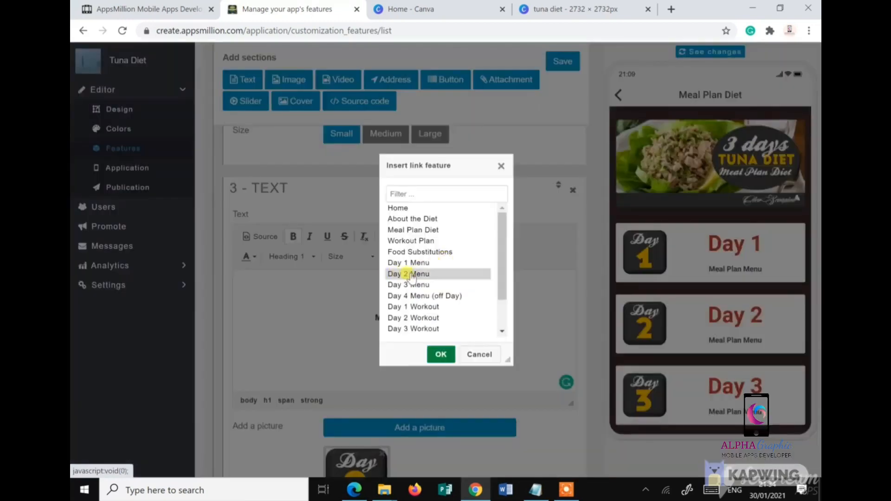
{"action": "left_click", "coordinate": [435, 356]}
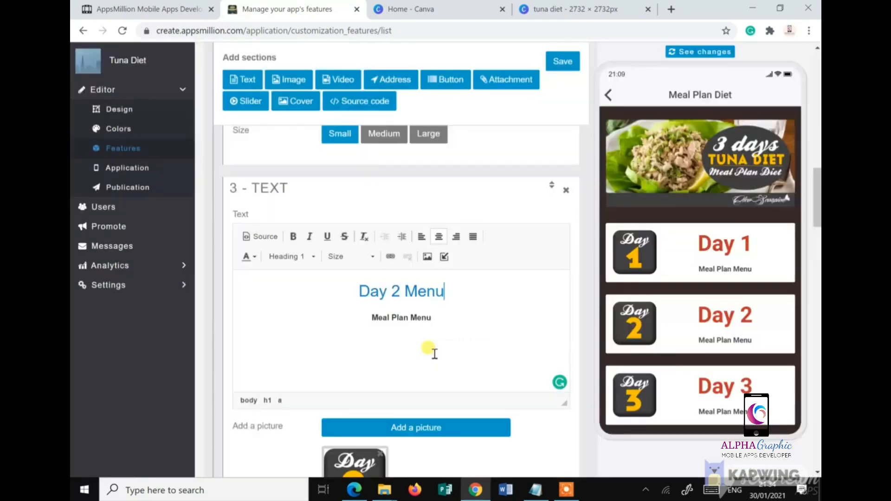
- Make the Day 2 Menu link text bold and colour it dark red
{"action": "left_click", "coordinate": [443, 291]}
{"action": "left_click_drag", "start_coordinate": [446, 291], "coordinate": [357, 292]}
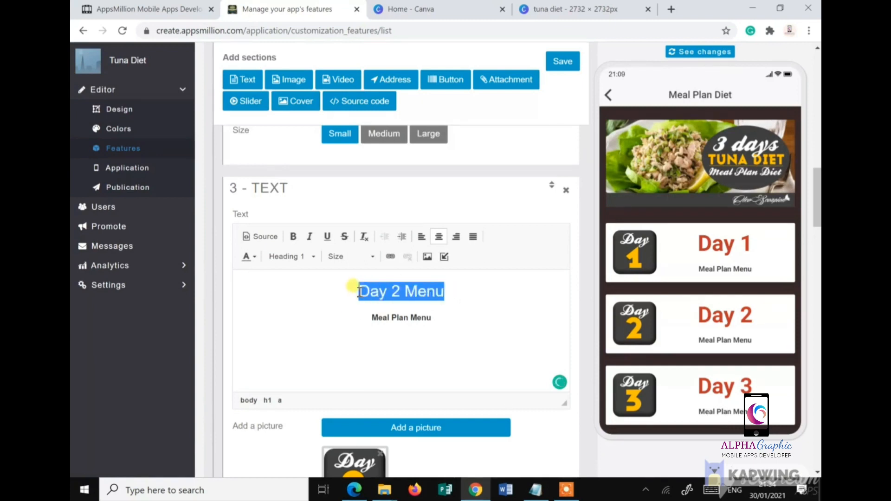
{"action": "left_click", "coordinate": [293, 236]}
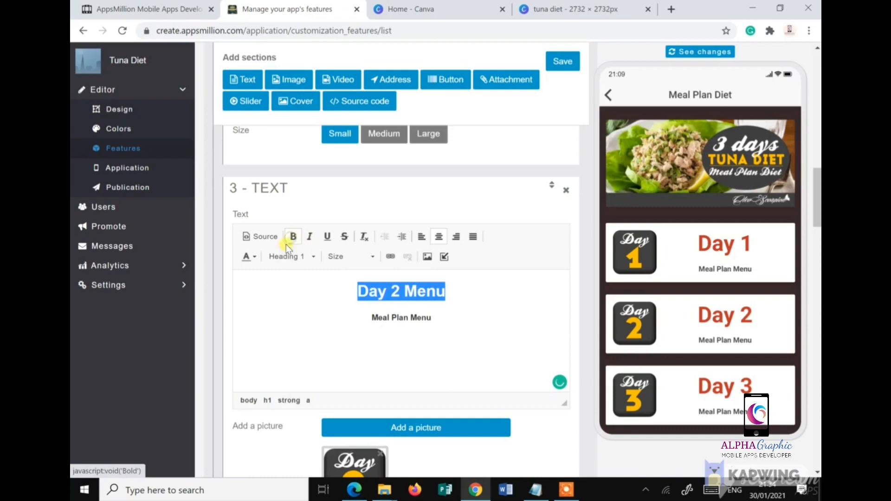
{"action": "left_click", "coordinate": [255, 258]}
{"action": "left_click", "coordinate": [267, 341]}
- Shorten the linked heading to "Day 2" and save the page
{"action": "left_click_drag", "start_coordinate": [445, 291], "coordinate": [411, 296]}
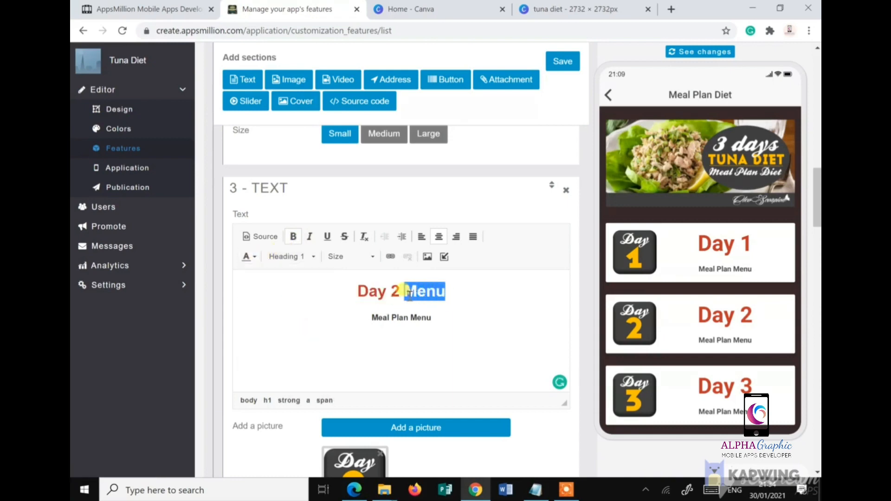
{"action": "key", "text": "BackSpace"}
{"action": "key", "text": "BackSpace"}
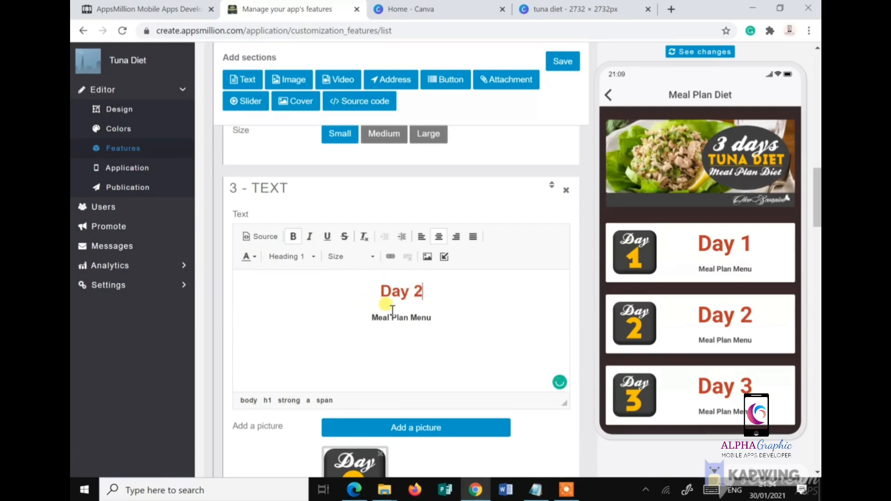
{"action": "left_click", "coordinate": [557, 64]}
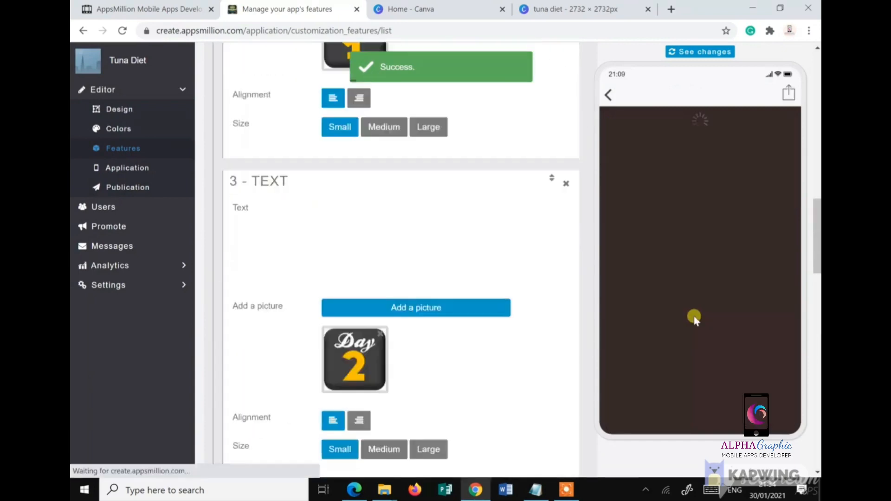
- Test the Day 2 link in the preview, look through the linked menu and return to the Meal Plan Diet page
{"action": "left_click", "coordinate": [737, 212]}
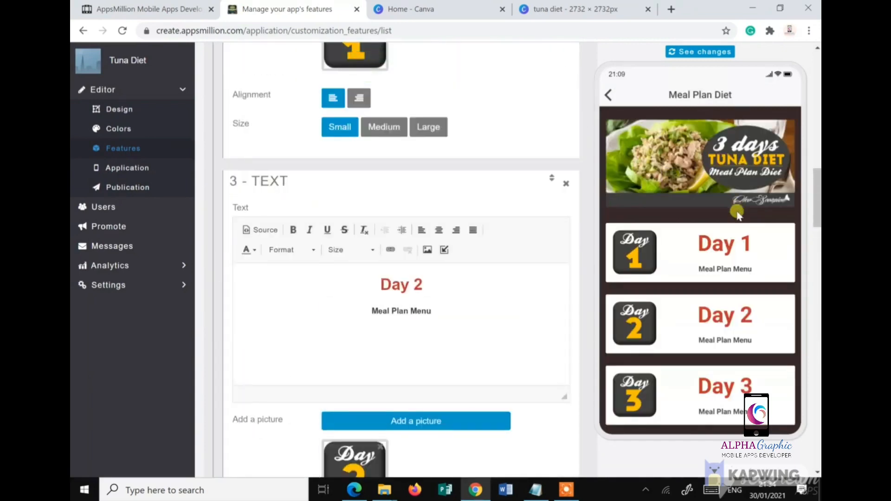
{"action": "left_click", "coordinate": [719, 318]}
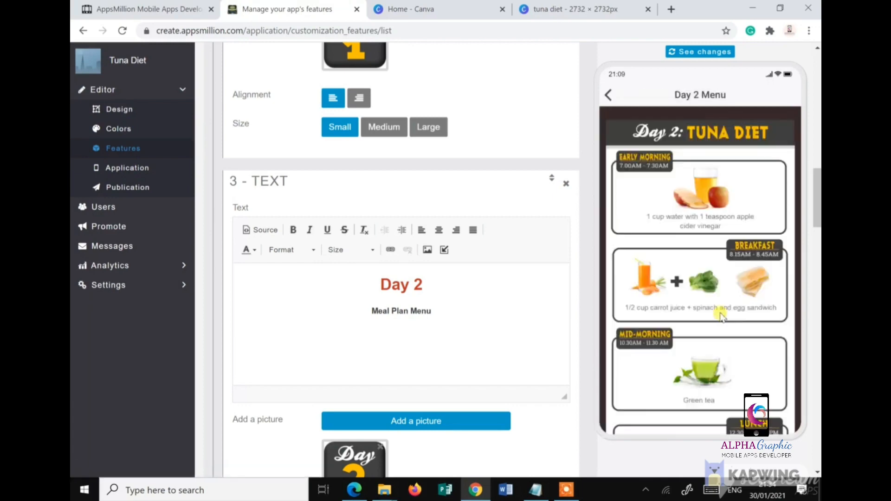
{"action": "scroll", "coordinate": [697, 299], "scroll_direction": "down", "scroll_amount": 5}
{"action": "scroll", "coordinate": [697, 299], "scroll_direction": "up", "scroll_amount": 6}
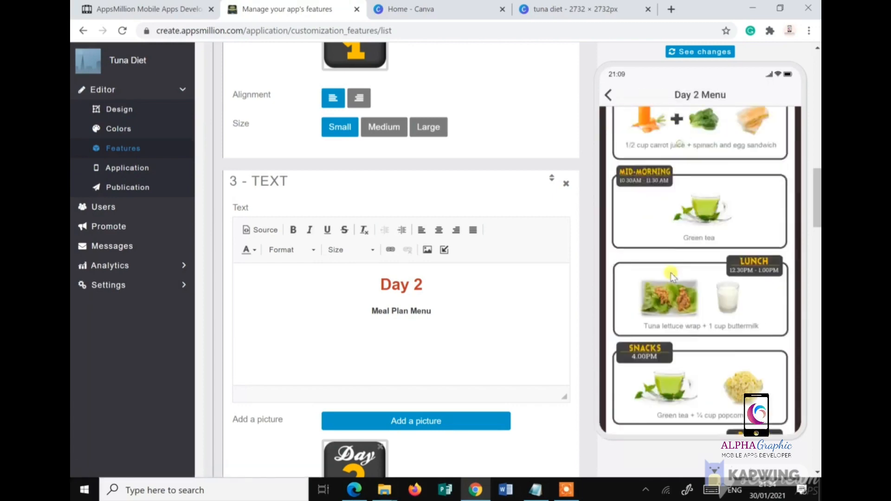
{"action": "left_click", "coordinate": [608, 95]}
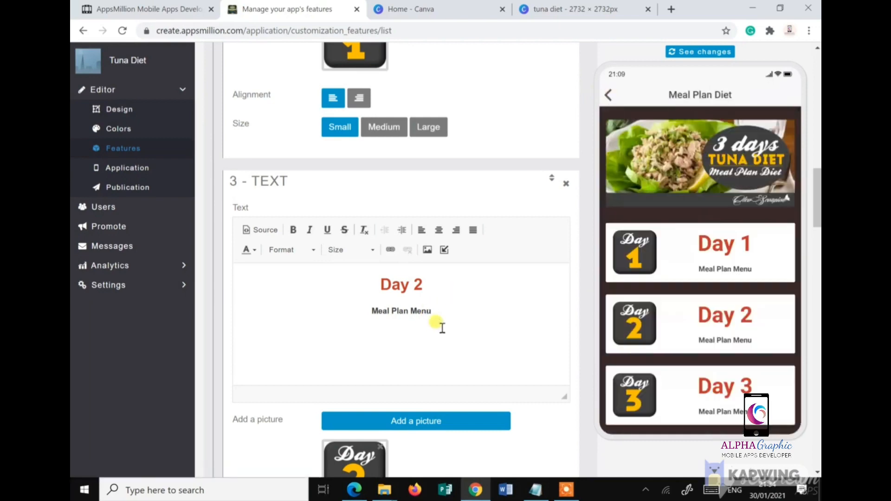
- Replace the Day 3 section's heading with a feature link to the Day 3 Menu page
{"action": "scroll", "coordinate": [437, 324], "scroll_direction": "down", "scroll_amount": 1}
{"action": "scroll", "coordinate": [437, 325], "scroll_direction": "down", "scroll_amount": 10}
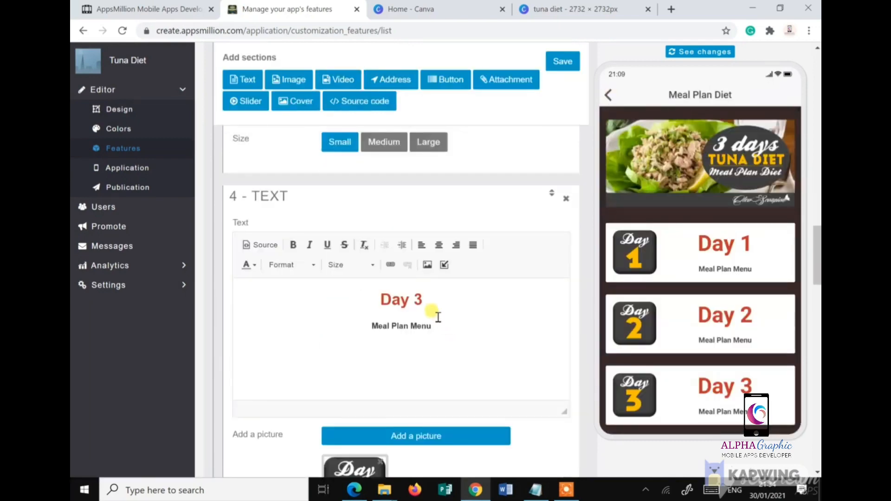
{"action": "scroll", "coordinate": [444, 368], "scroll_direction": "down", "scroll_amount": 3}
{"action": "scroll", "coordinate": [445, 368], "scroll_direction": "up", "scroll_amount": 6}
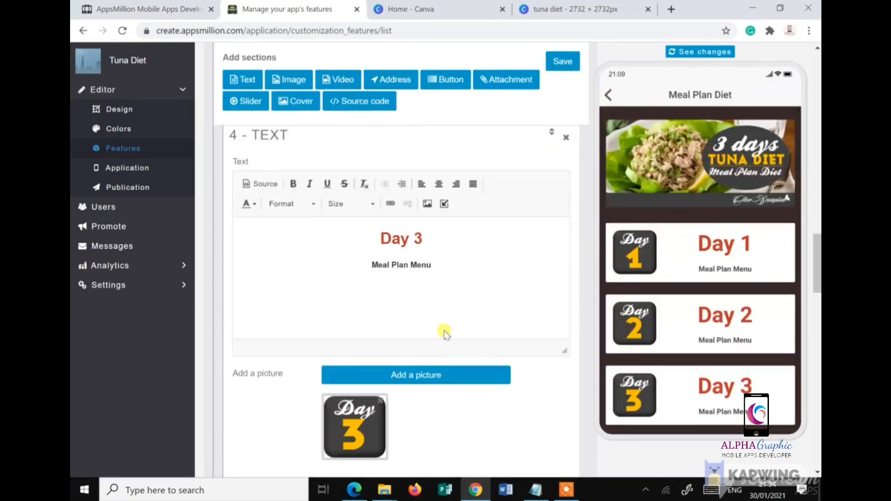
{"action": "left_click_drag", "start_coordinate": [434, 245], "coordinate": [383, 240]}
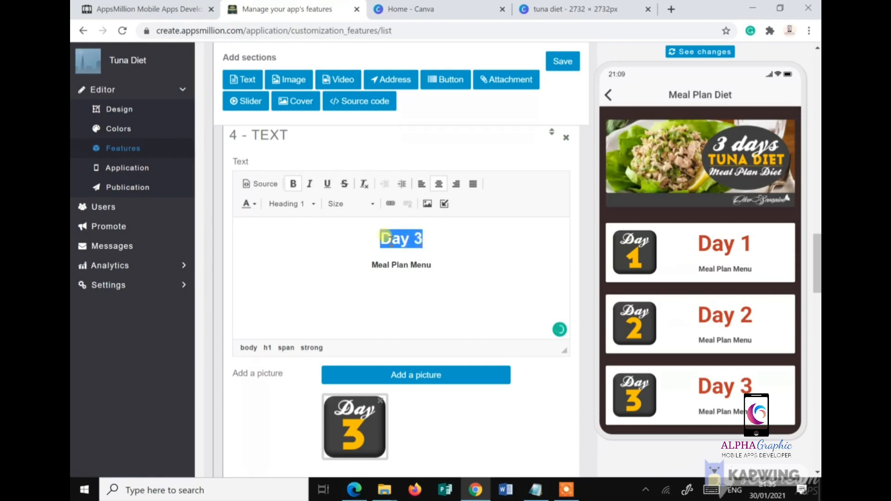
{"action": "left_click", "coordinate": [444, 203]}
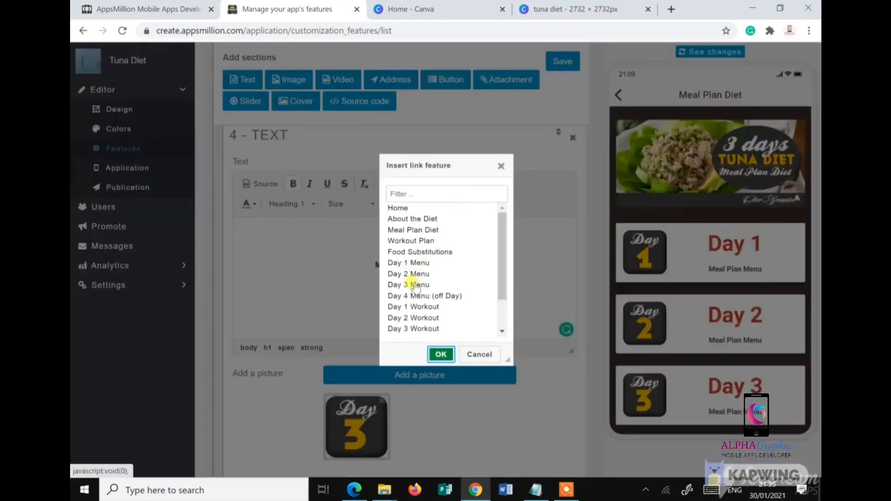
{"action": "left_click", "coordinate": [417, 286]}
{"action": "left_click", "coordinate": [441, 354]}
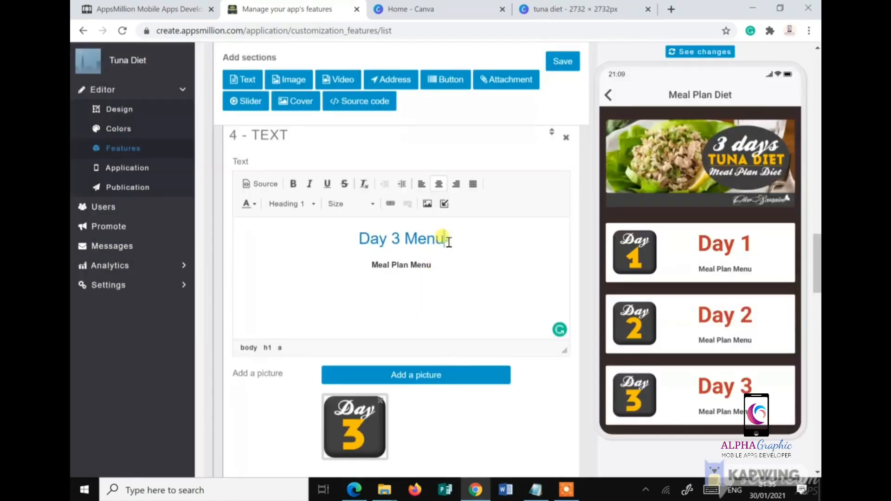
- Make the Day 3 Menu link text bold and colour it dark red
{"action": "left_click_drag", "start_coordinate": [448, 241], "coordinate": [355, 242]}
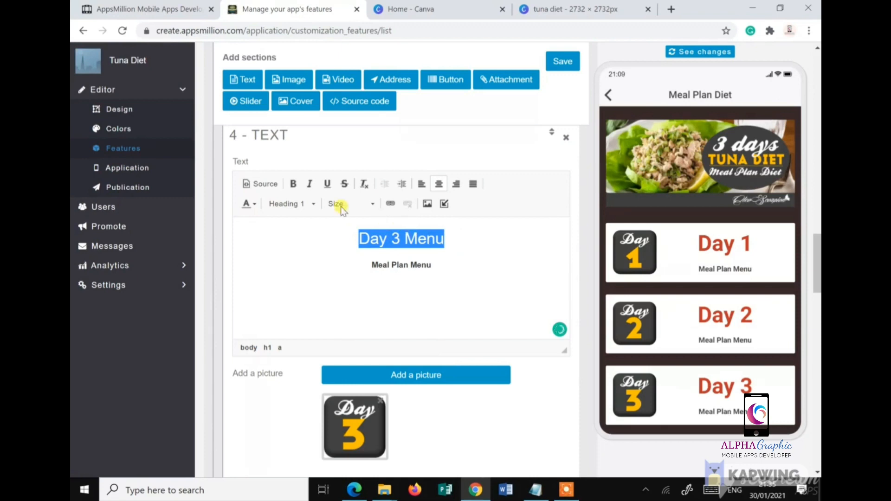
{"action": "left_click", "coordinate": [293, 183]}
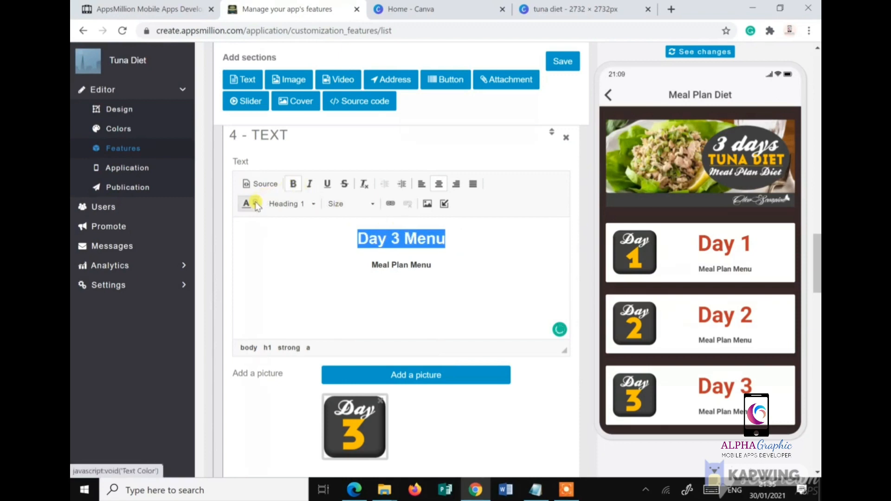
{"action": "left_click", "coordinate": [250, 204]}
{"action": "left_click", "coordinate": [264, 290]}
{"action": "left_click", "coordinate": [459, 249]}
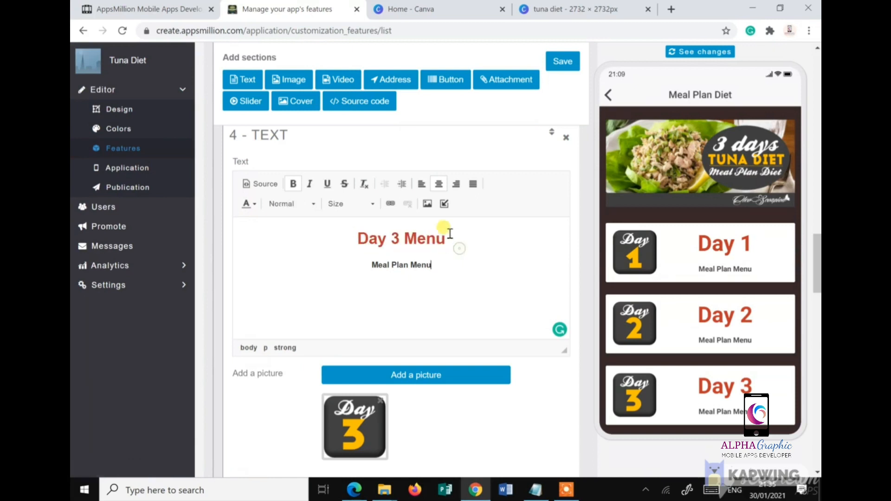
- Shorten the linked heading to "Day 3" and save the page
{"action": "left_click_drag", "start_coordinate": [445, 240], "coordinate": [399, 241]}
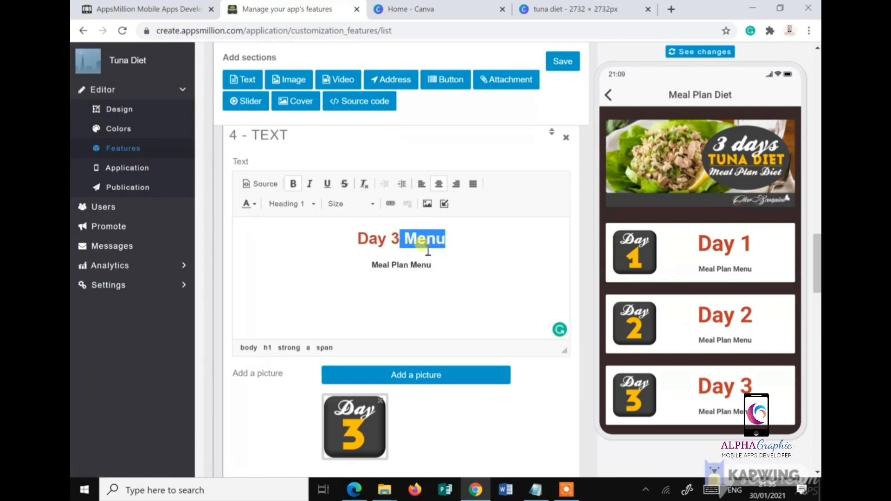
{"action": "key", "text": "BackSpace"}
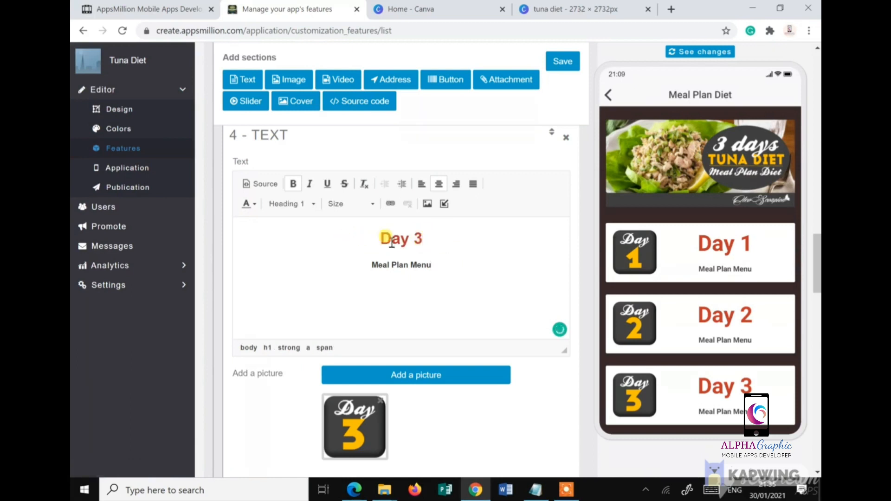
{"action": "left_click", "coordinate": [562, 62]}
- Test the Day 3 link in the preview, look through the linked menu and return to the Meal Plan Diet page
{"action": "left_click", "coordinate": [719, 403]}
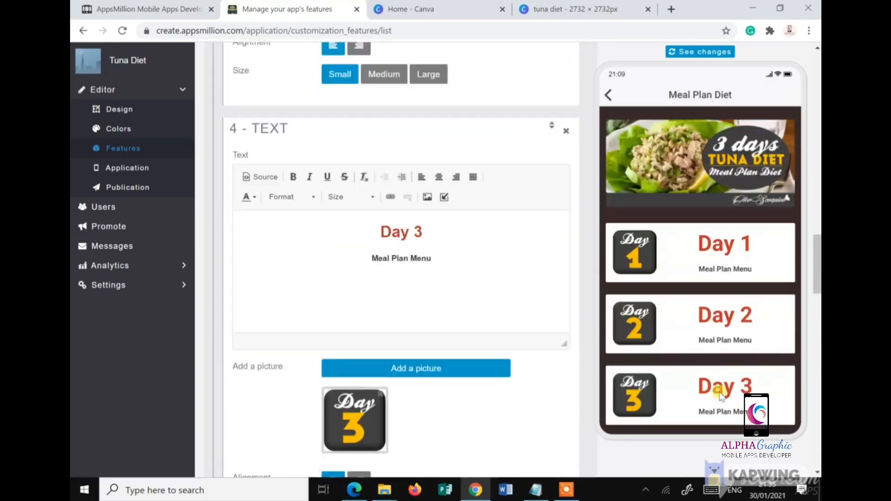
{"action": "left_click", "coordinate": [712, 391]}
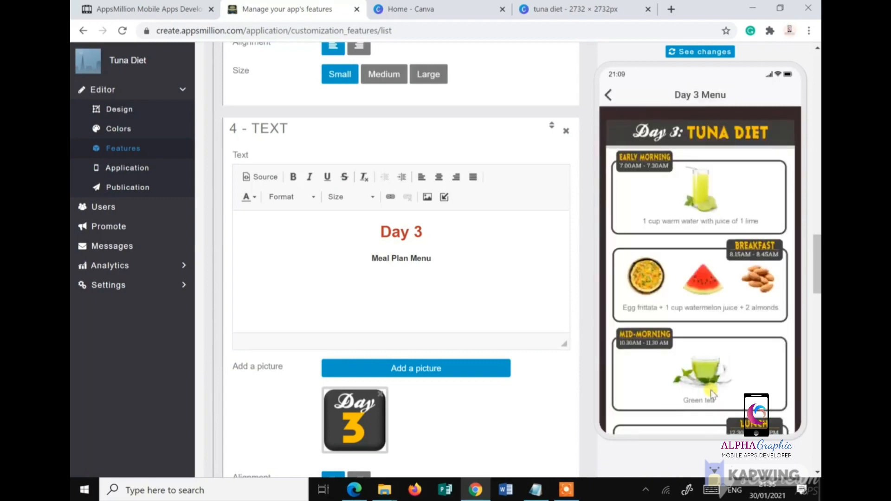
{"action": "scroll", "coordinate": [690, 199], "scroll_direction": "down", "scroll_amount": 5}
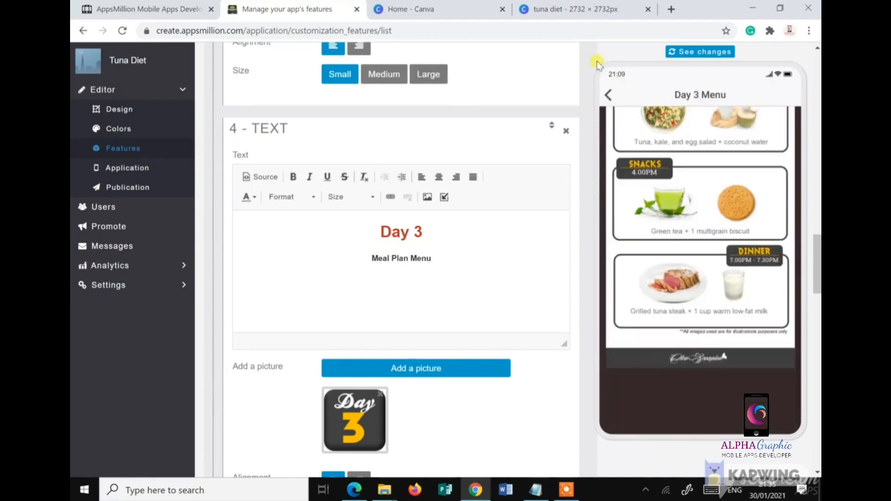
{"action": "left_click", "coordinate": [607, 94]}
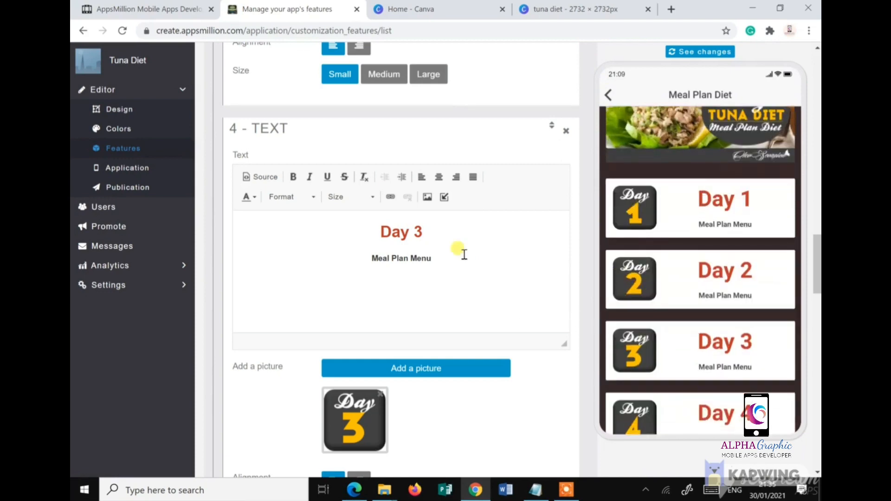
- Review the Meal Plan Diet page's sections in the editor and its list of days in the preview
{"action": "scroll", "coordinate": [462, 253], "scroll_direction": "up", "scroll_amount": 8}
{"action": "scroll", "coordinate": [475, 295], "scroll_direction": "up", "scroll_amount": 12}
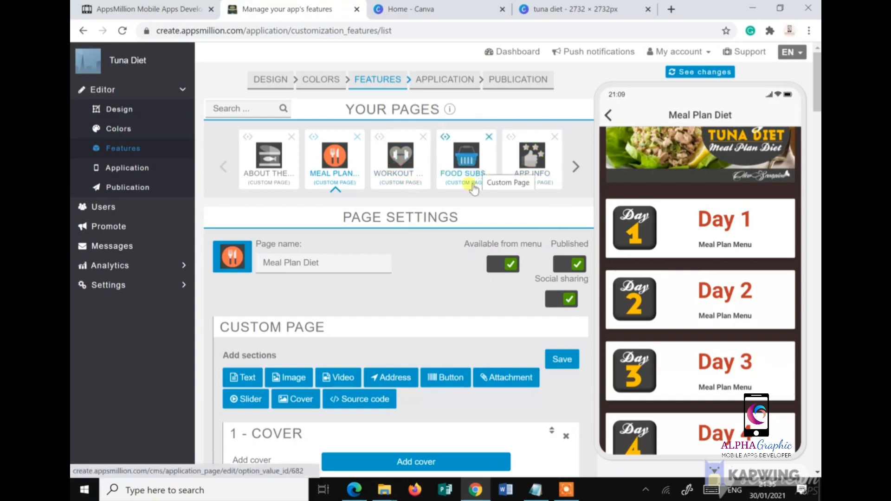
{"action": "scroll", "coordinate": [425, 286], "scroll_direction": "down", "scroll_amount": 6}
{"action": "scroll", "coordinate": [425, 285], "scroll_direction": "down", "scroll_amount": 10}
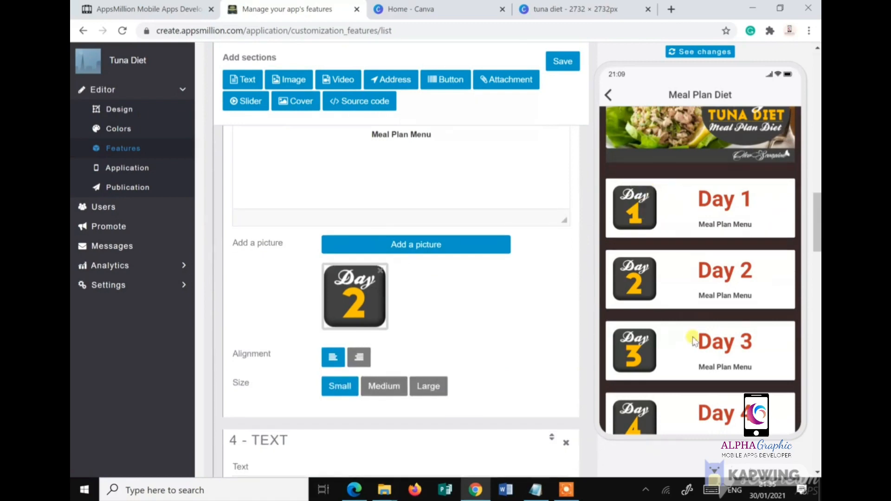
{"action": "scroll", "coordinate": [696, 338], "scroll_direction": "down", "scroll_amount": 1}
{"action": "scroll", "coordinate": [688, 273], "scroll_direction": "up", "scroll_amount": 1}
{"action": "scroll", "coordinate": [673, 325], "scroll_direction": "up", "scroll_amount": 1}
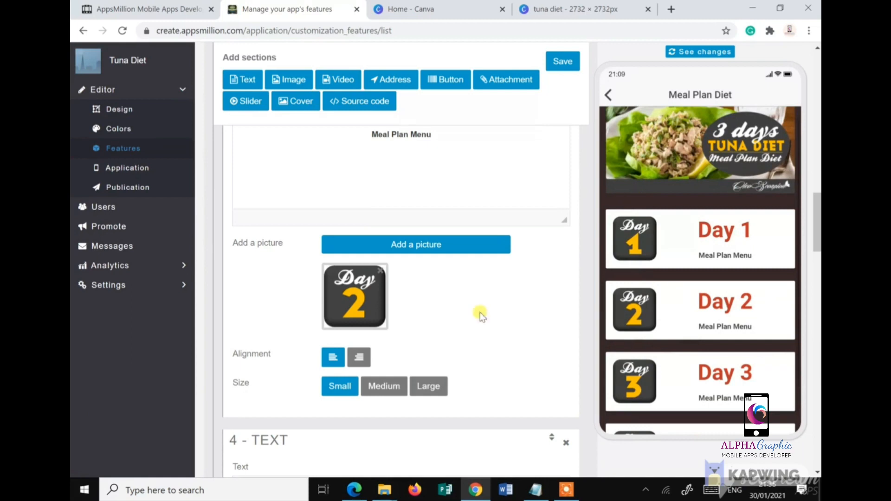
{"action": "scroll", "coordinate": [480, 313], "scroll_direction": "down", "scroll_amount": 4}
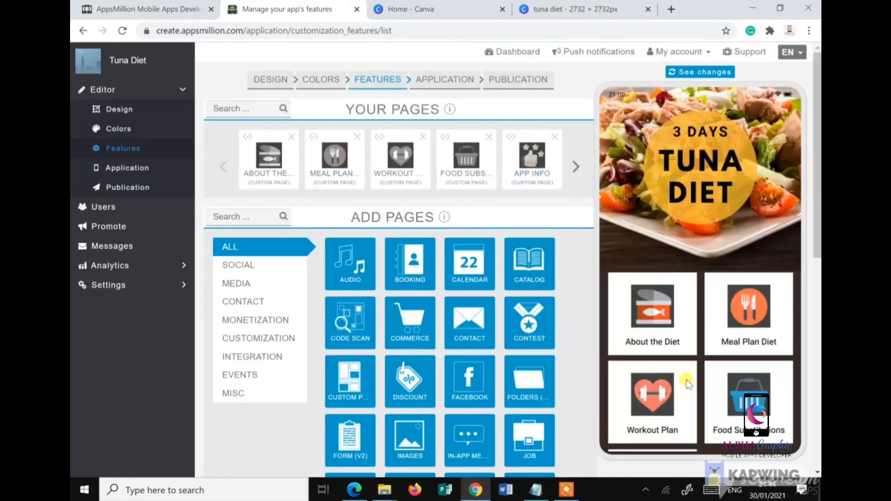
- Review the About the Diet page and the Meal Plan Diet's Day 1 menu in the preview, and return to the homepage
{"action": "scroll", "coordinate": [682, 376], "scroll_direction": "down", "scroll_amount": 2}
{"action": "scroll", "coordinate": [659, 339], "scroll_direction": "up", "scroll_amount": 3}
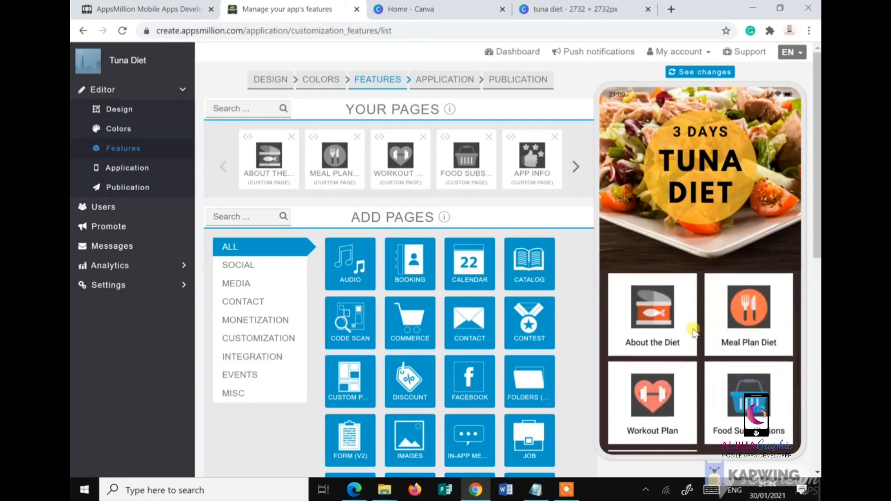
{"action": "scroll", "coordinate": [658, 315], "scroll_direction": "up", "scroll_amount": 2}
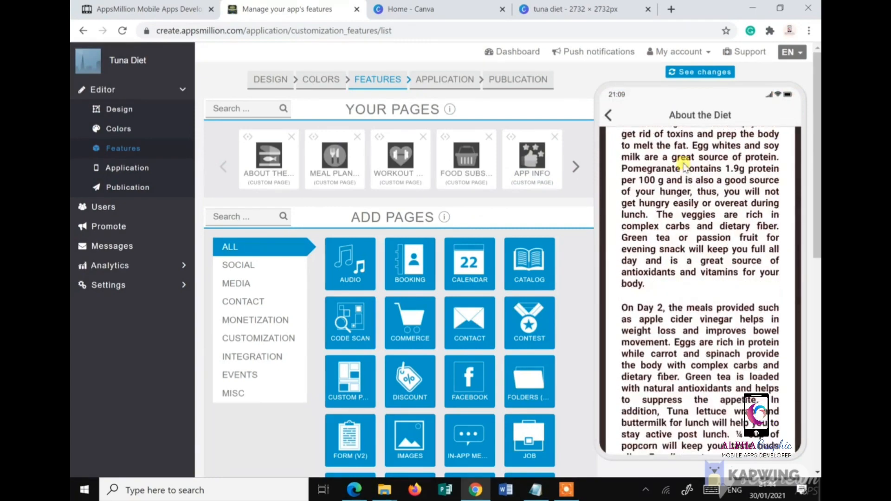
{"action": "left_click", "coordinate": [608, 116]}
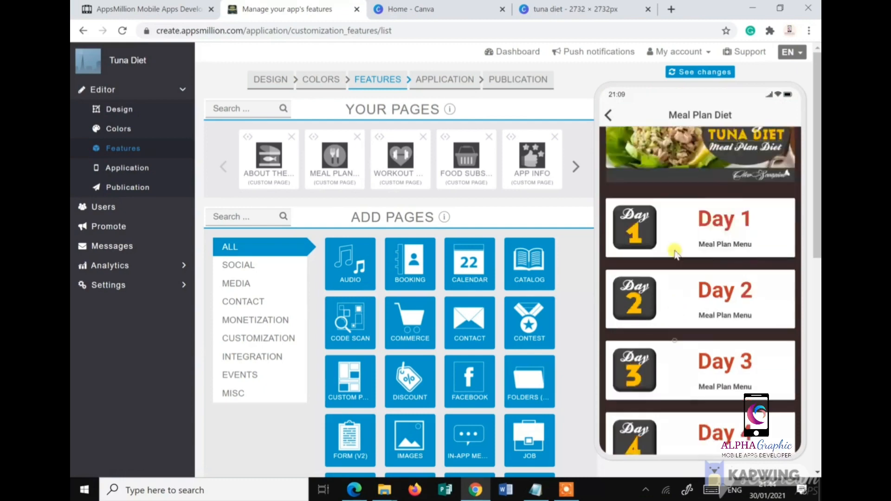
{"action": "left_click", "coordinate": [730, 241]}
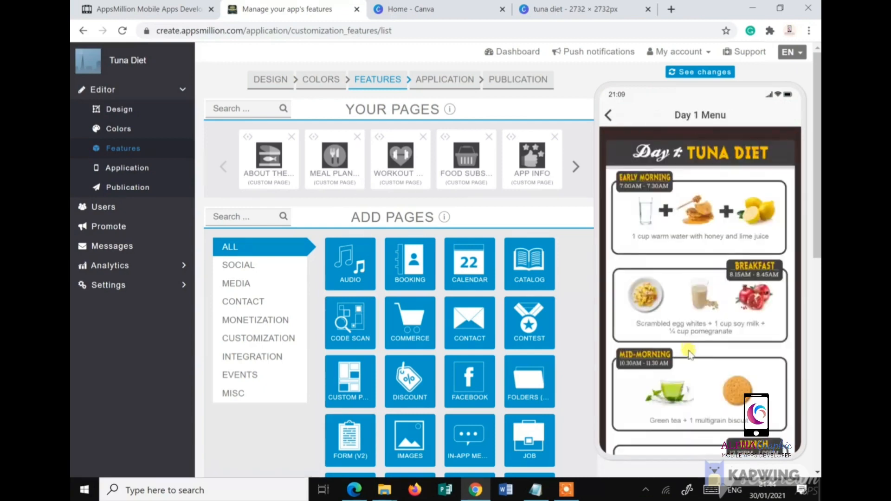
{"action": "left_click", "coordinate": [607, 115]}
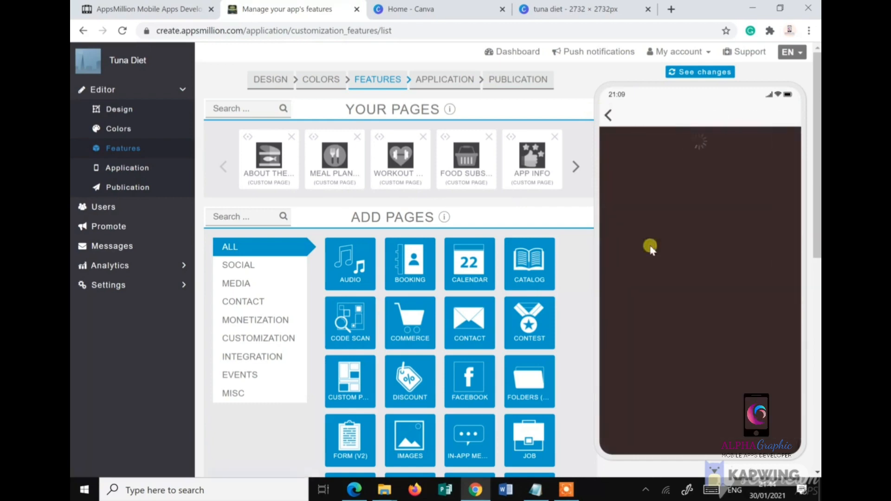
{"action": "left_click", "coordinate": [606, 115]}
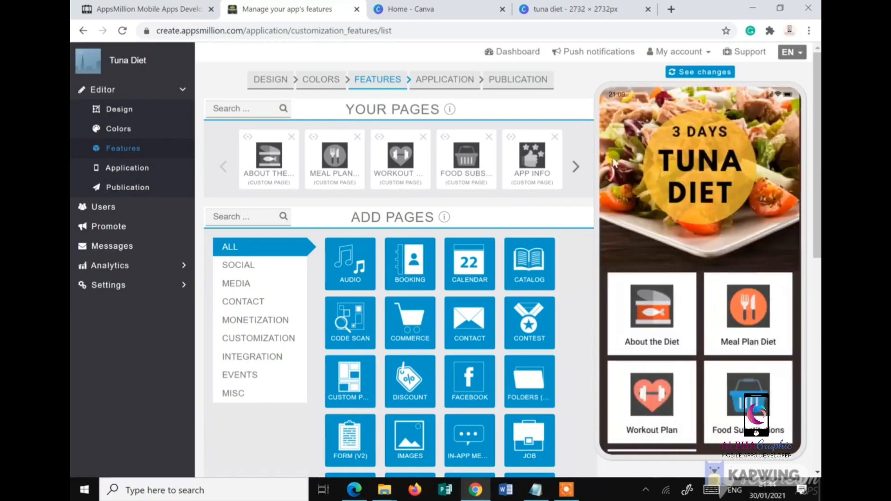
- Check the Workout Plan page and its Day 2 workout in the preview, and return to the homepage
{"action": "left_click", "coordinate": [663, 401]}
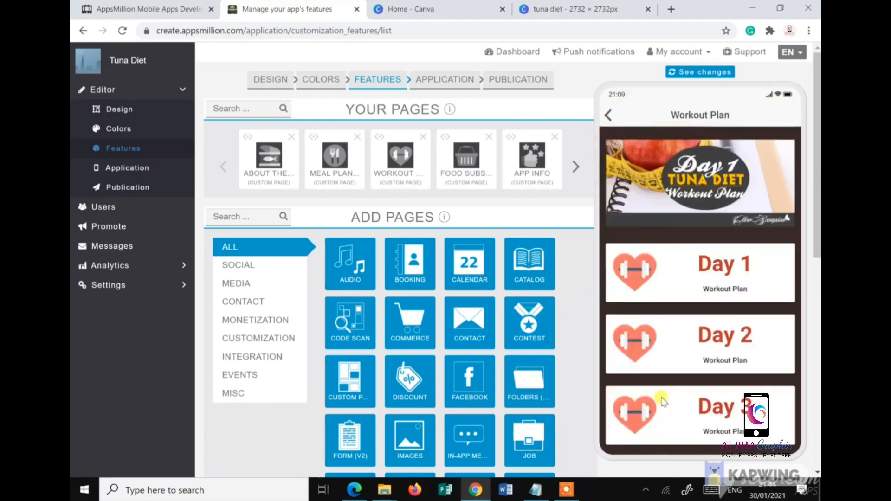
{"action": "left_click", "coordinate": [728, 342]}
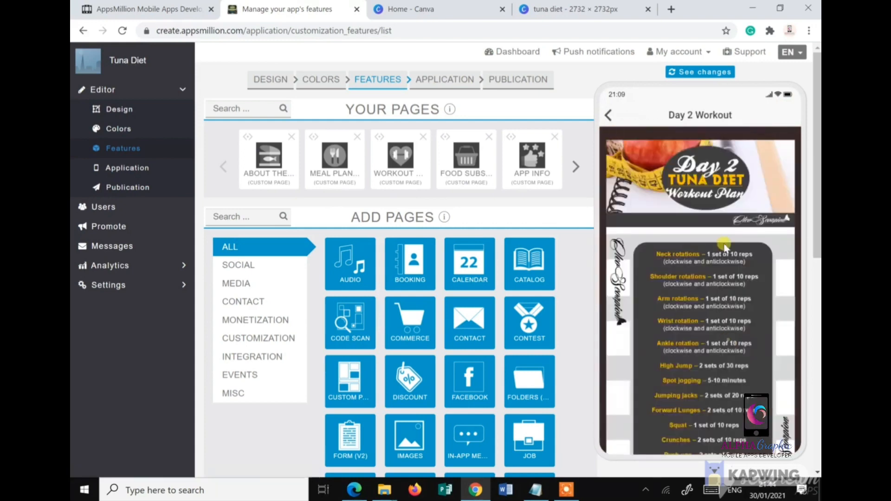
{"action": "left_click", "coordinate": [608, 116]}
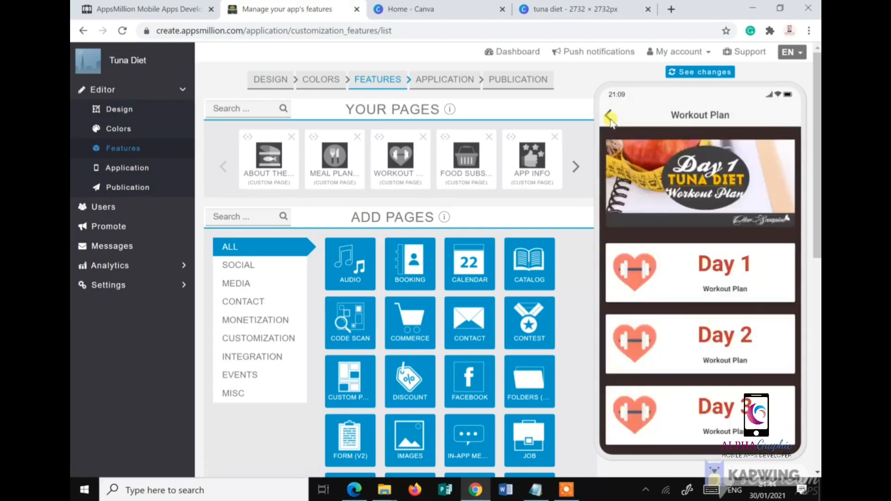
{"action": "left_click", "coordinate": [609, 117]}
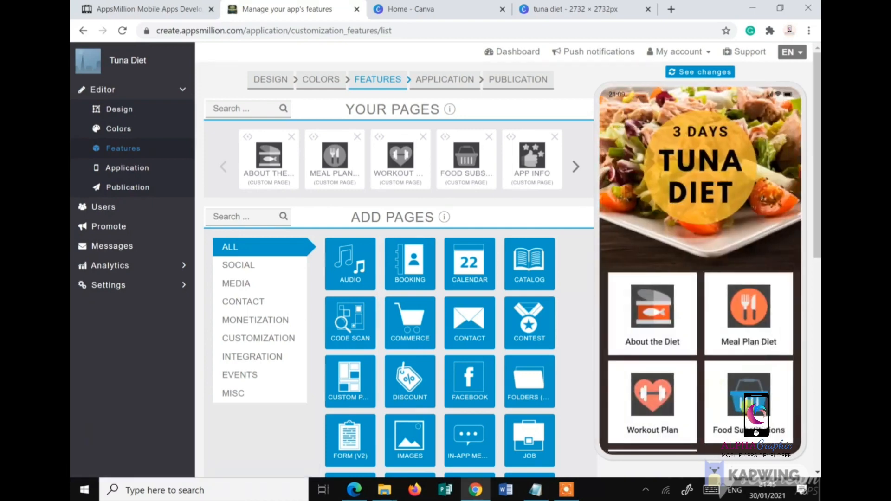
- Check the Food Substitutions page and read through its Day 1 substitutions in the preview, and return to the homepage
{"action": "left_click", "coordinate": [747, 401]}
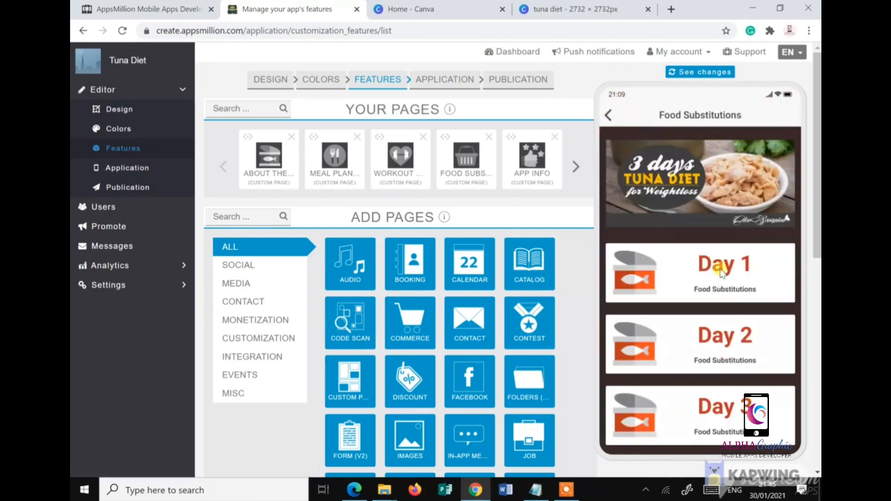
{"action": "left_click", "coordinate": [720, 272]}
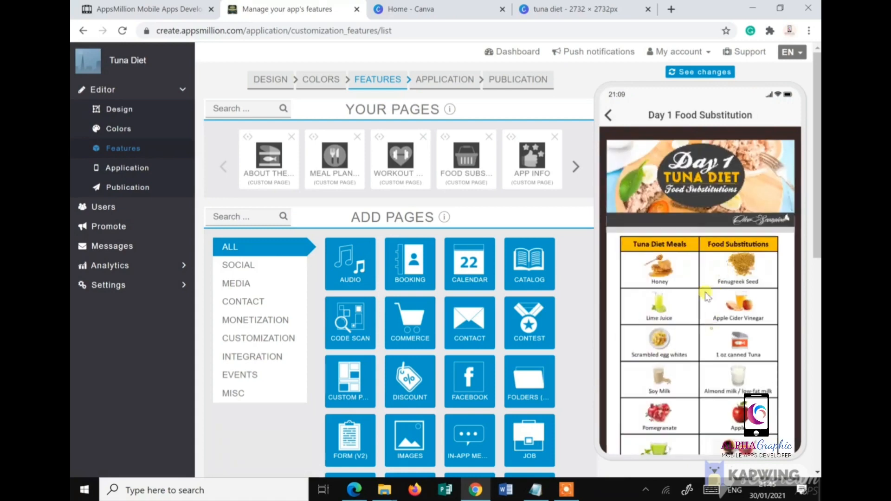
{"action": "scroll", "coordinate": [706, 297], "scroll_direction": "down", "scroll_amount": 5}
{"action": "left_click", "coordinate": [609, 116]}
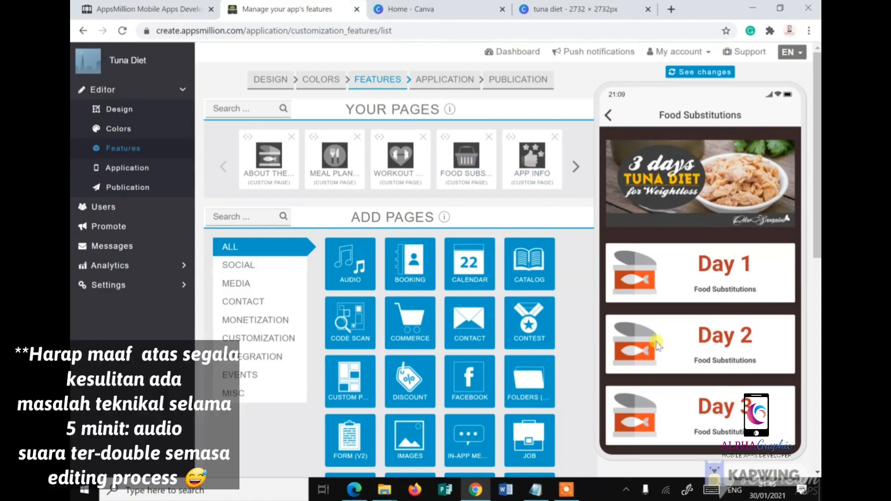
{"action": "left_click", "coordinate": [611, 114]}
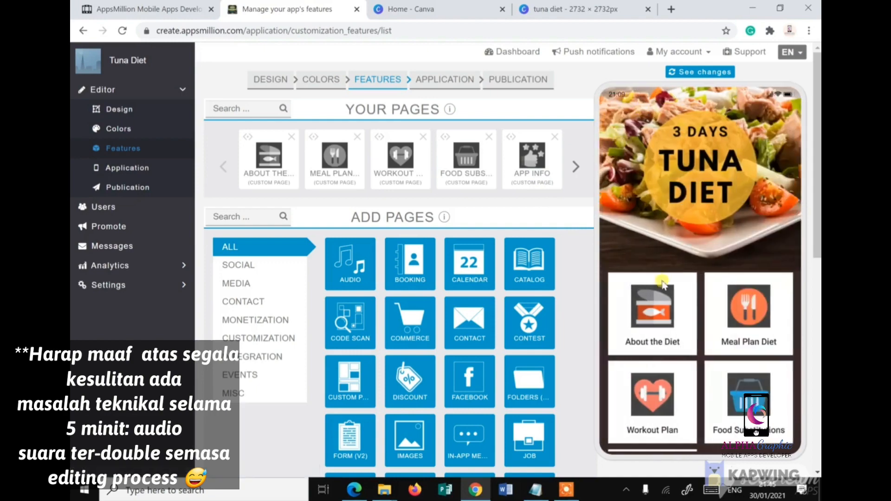
- Read through the App Info page in the preview and return to the homepage
{"action": "scroll", "coordinate": [658, 297], "scroll_direction": "down", "scroll_amount": 3}
{"action": "left_click", "coordinate": [656, 426]}
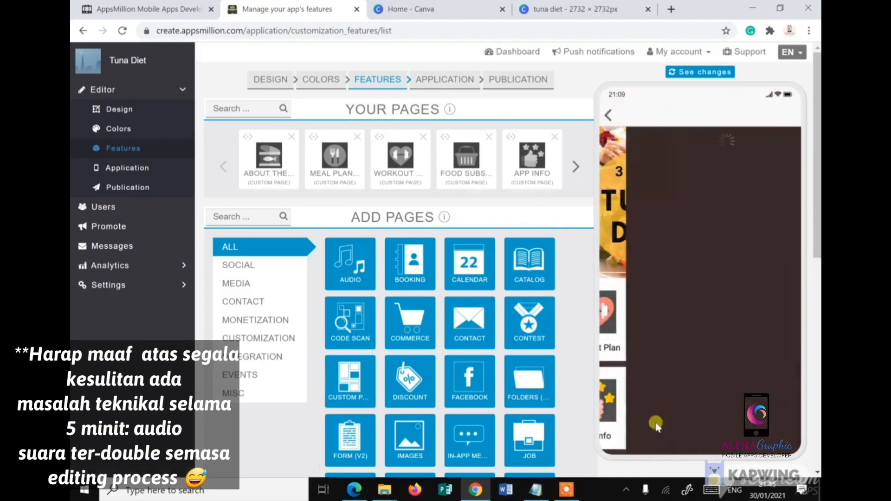
{"action": "scroll", "coordinate": [666, 392], "scroll_direction": "down", "scroll_amount": 10}
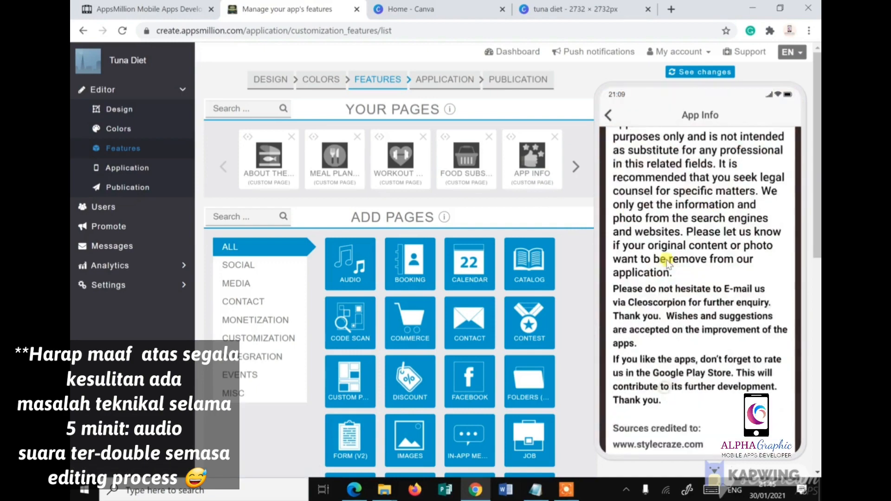
{"action": "scroll", "coordinate": [668, 260], "scroll_direction": "up", "scroll_amount": 10}
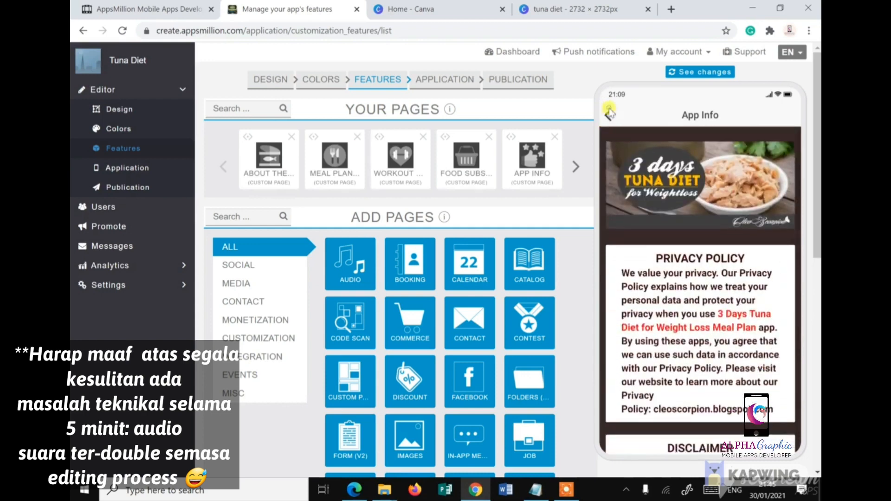
{"action": "left_click", "coordinate": [607, 116]}
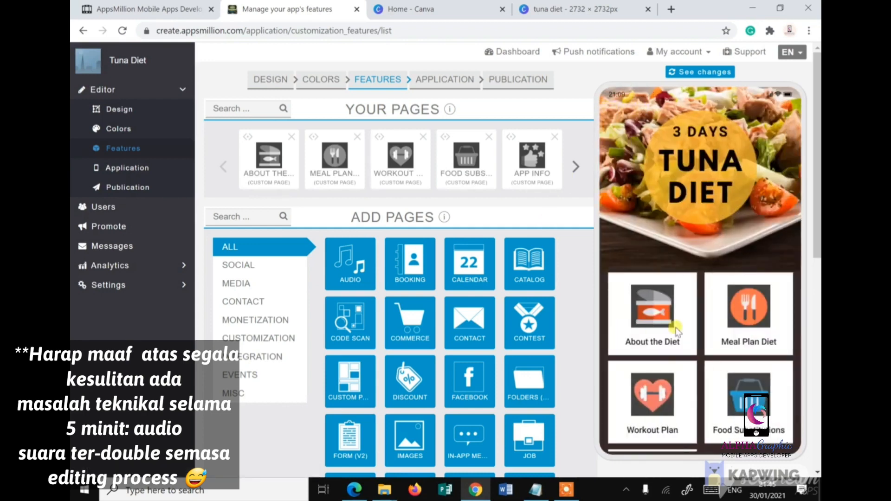
- Open the app's color settings and change the homepage background to a translucent amber, rgba(255, 206, 10, 0.59)
{"action": "left_click", "coordinate": [321, 81]}
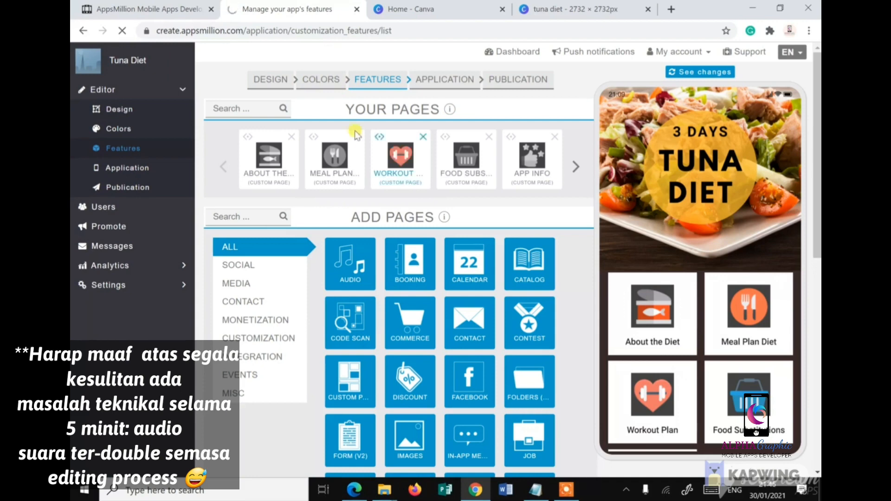
{"action": "left_click", "coordinate": [315, 81]}
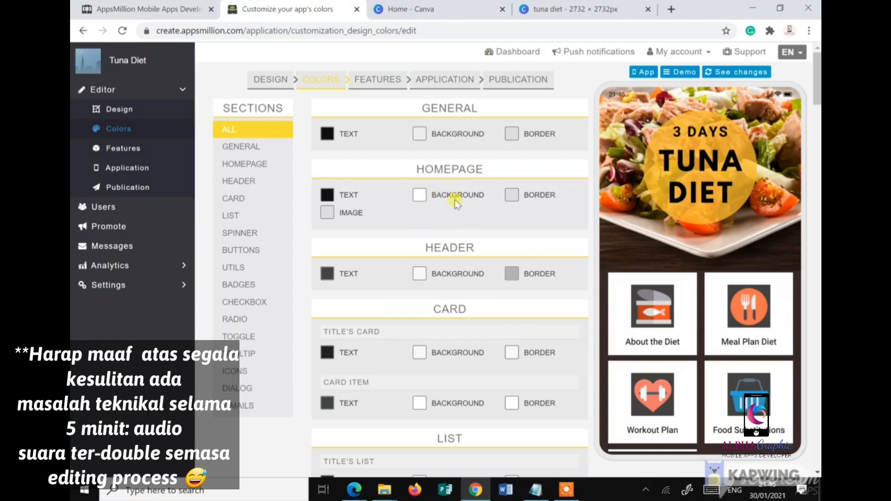
{"action": "left_click", "coordinate": [419, 195]}
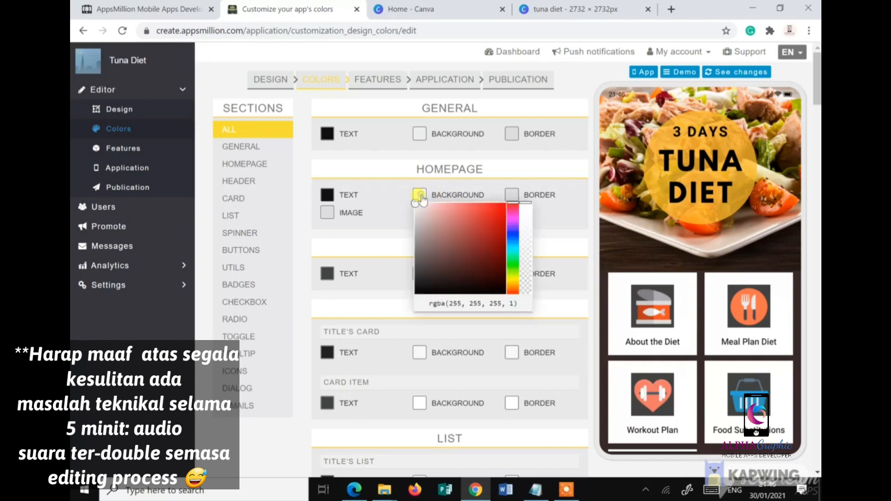
{"action": "mouse_move", "coordinate": [526, 226]}
{"action": "left_mouse_down"}
{"action": "mouse_move", "coordinate": [527, 272]}
{"action": "mouse_move", "coordinate": [526, 218]}
{"action": "left_mouse_up"}
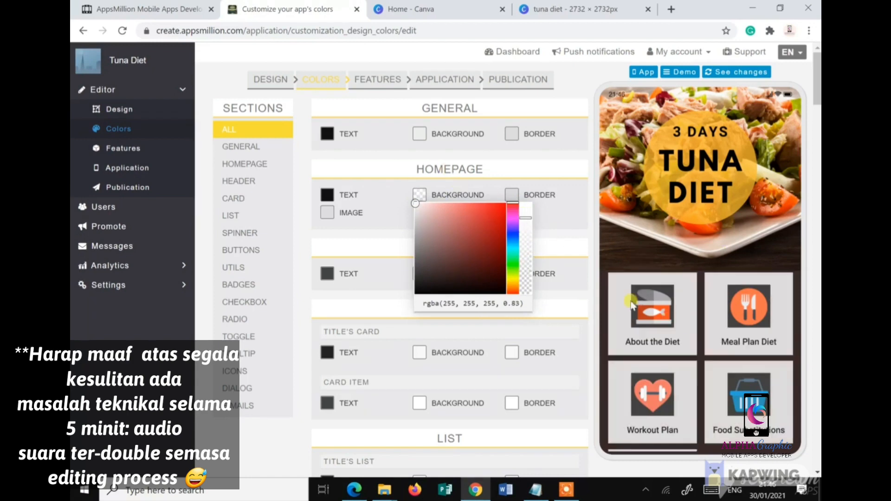
{"action": "left_click", "coordinate": [511, 281]}
{"action": "left_click_drag", "start_coordinate": [488, 237], "coordinate": [520, 288]}
{"action": "left_click", "coordinate": [521, 218]}
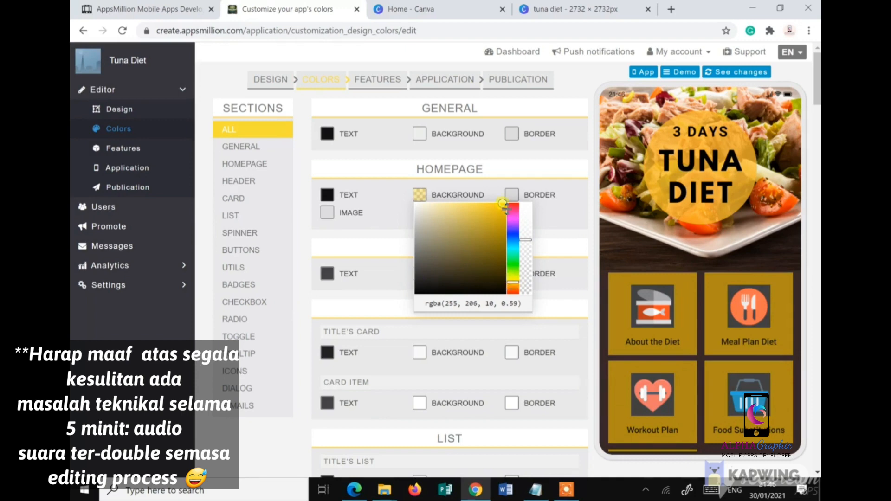
- Fine-tune the homepage background color to rgba(255, 205, 3, 0.69) and check all the homepage tiles in the preview
{"action": "mouse_move", "coordinate": [503, 204]}
{"action": "left_mouse_down"}
{"action": "mouse_move", "coordinate": [478, 216]}
{"action": "mouse_move", "coordinate": [454, 208]}
{"action": "mouse_move", "coordinate": [502, 210]}
{"action": "mouse_move", "coordinate": [507, 203]}
{"action": "left_mouse_up"}
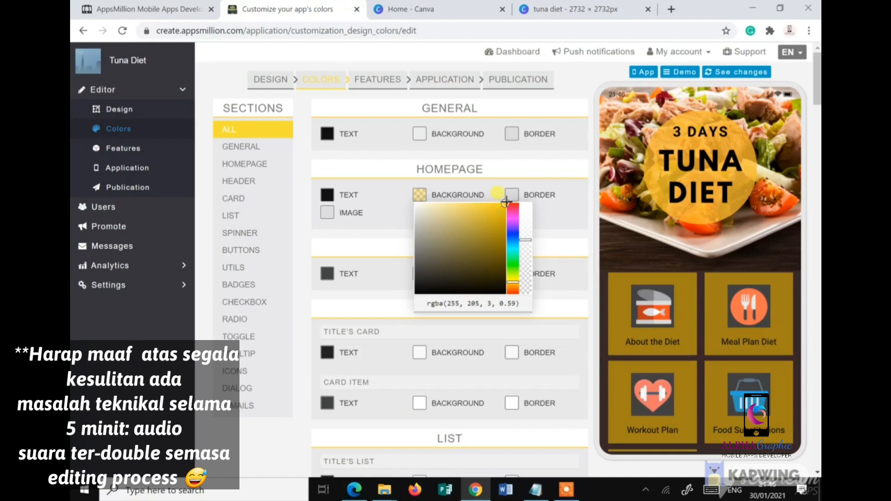
{"action": "left_click_drag", "start_coordinate": [516, 282], "coordinate": [519, 280]}
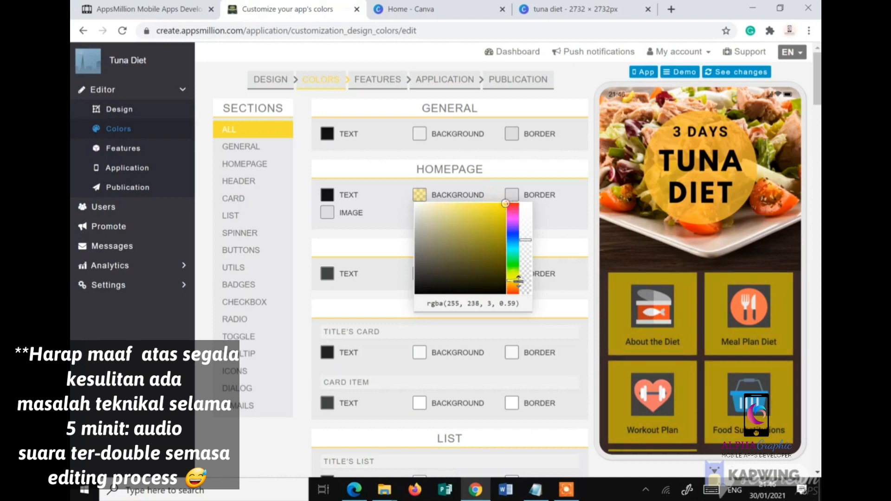
{"action": "left_click_drag", "start_coordinate": [516, 280], "coordinate": [516, 282]}
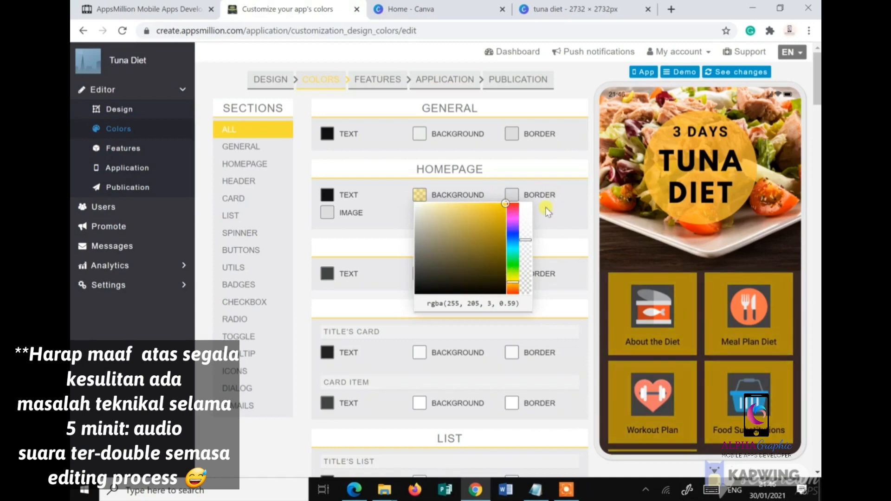
{"action": "left_click_drag", "start_coordinate": [526, 240], "coordinate": [529, 232]}
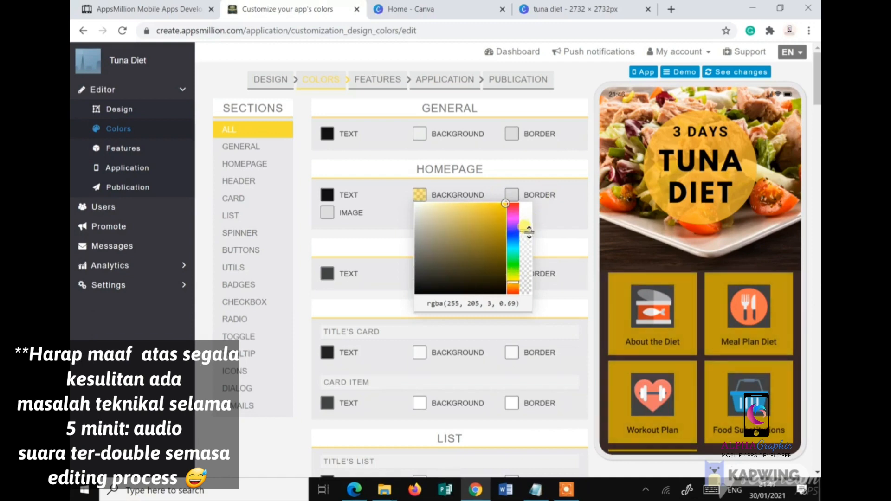
{"action": "scroll", "coordinate": [682, 355], "scroll_direction": "down", "scroll_amount": 2}
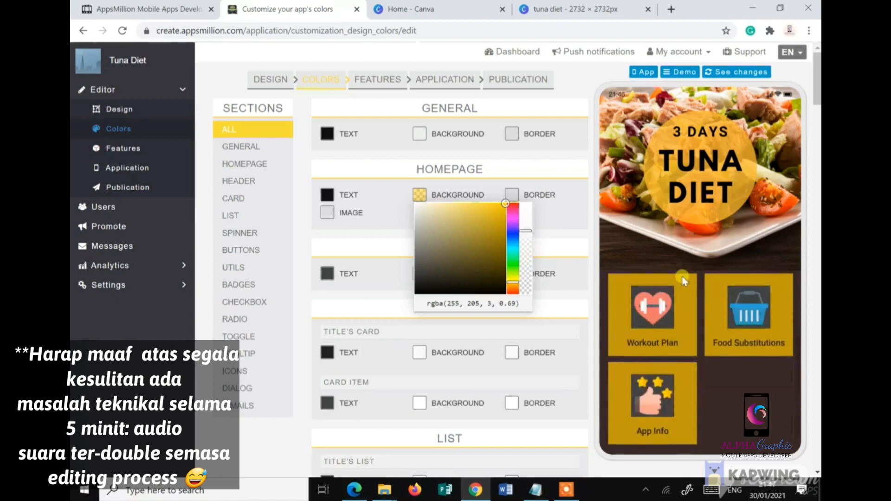
{"action": "scroll", "coordinate": [685, 325], "scroll_direction": "up", "scroll_amount": 3}
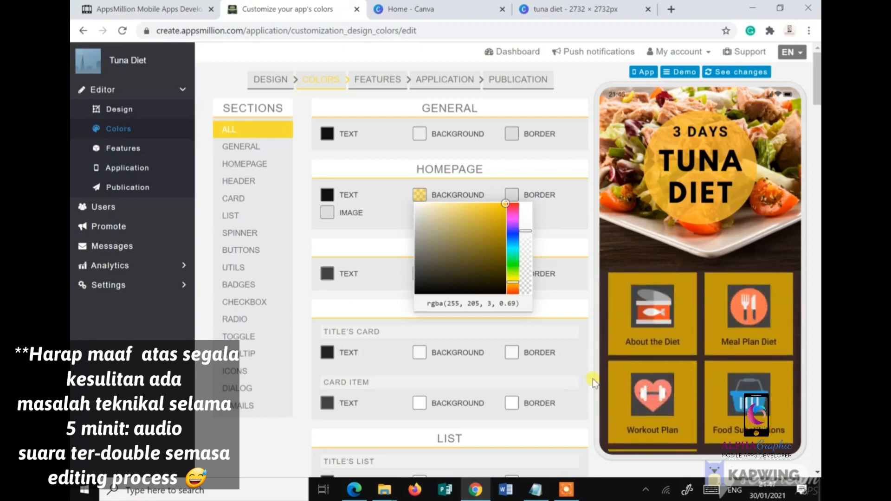
{"action": "left_click", "coordinate": [394, 222]}
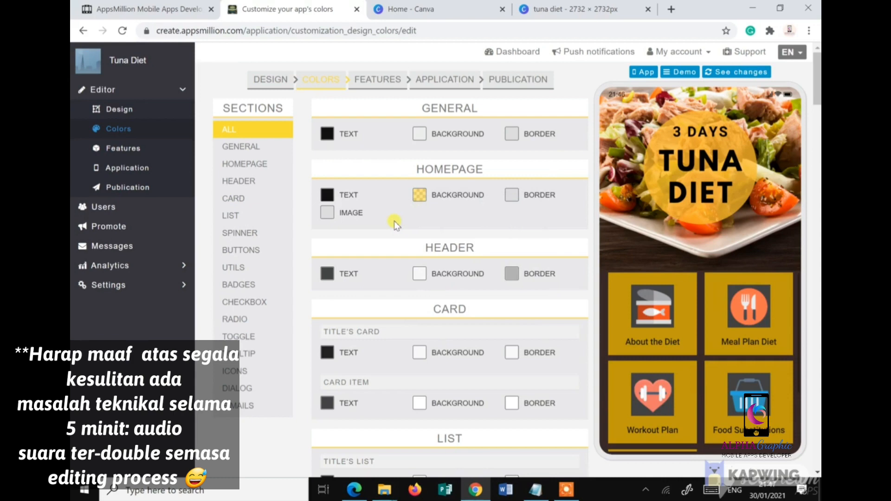
- Set the homepage text color to pure black, rgba(0, 0, 0, 1)
{"action": "left_click", "coordinate": [327, 195]}
{"action": "mouse_move", "coordinate": [402, 227]}
{"action": "left_mouse_down"}
{"action": "mouse_move", "coordinate": [414, 203]}
{"action": "mouse_move", "coordinate": [397, 286]}
{"action": "mouse_move", "coordinate": [414, 295]}
{"action": "left_mouse_up"}
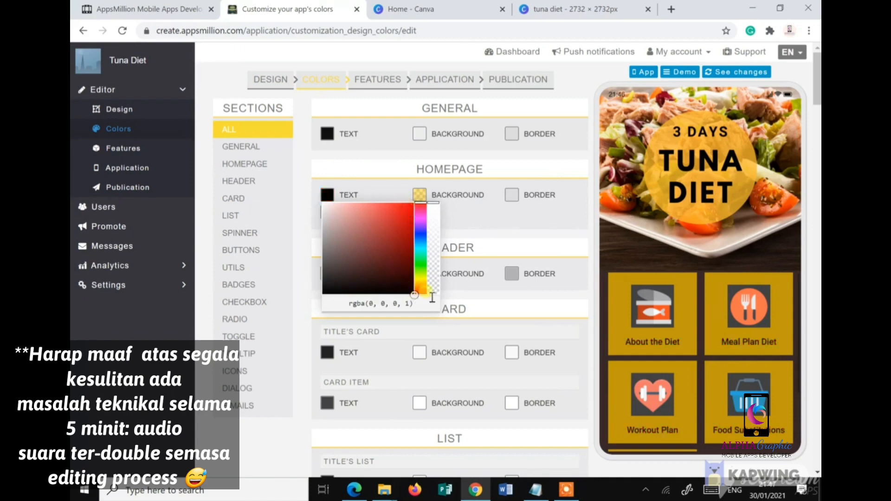
{"action": "left_click", "coordinate": [544, 237]}
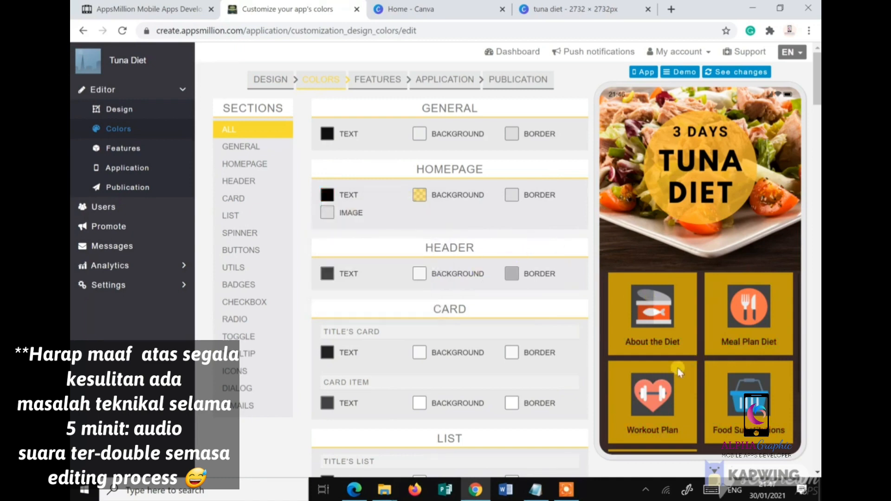
- Show the Meal Plan Diet page in the preview and examine the header, card and list color settings
{"action": "scroll", "coordinate": [689, 331], "scroll_direction": "down", "scroll_amount": 1}
{"action": "scroll", "coordinate": [689, 330], "scroll_direction": "up", "scroll_amount": 1}
{"action": "left_click", "coordinate": [740, 315]}
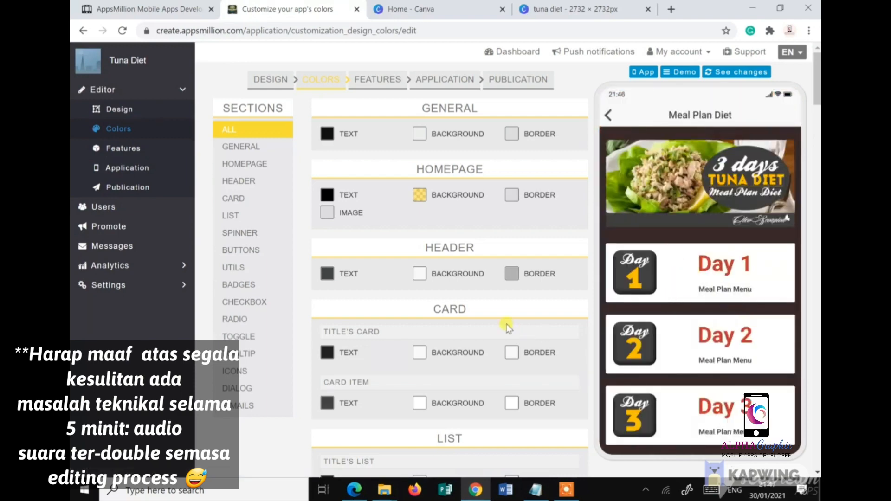
{"action": "scroll", "coordinate": [506, 326], "scroll_direction": "down", "scroll_amount": 3}
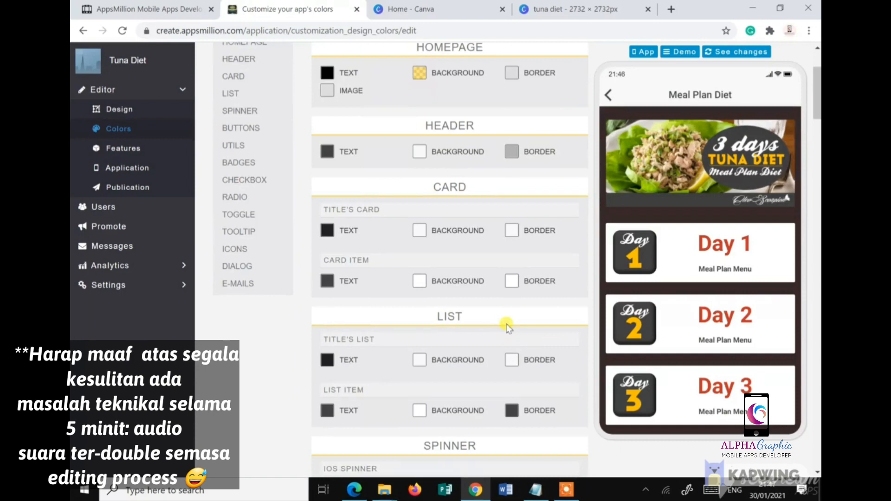
{"action": "scroll", "coordinate": [506, 324], "scroll_direction": "down", "scroll_amount": 2}
{"action": "scroll", "coordinate": [505, 324], "scroll_direction": "up", "scroll_amount": 2}
{"action": "scroll", "coordinate": [438, 268], "scroll_direction": "down", "scroll_amount": 2}
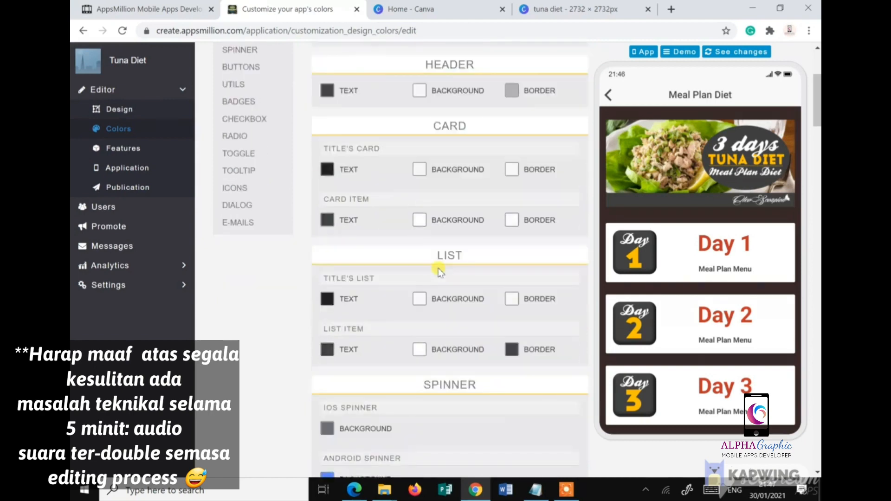
- Set the card item background color to translucent white, rgba(255, 255, 255, 0.73)
{"action": "left_click", "coordinate": [418, 220]}
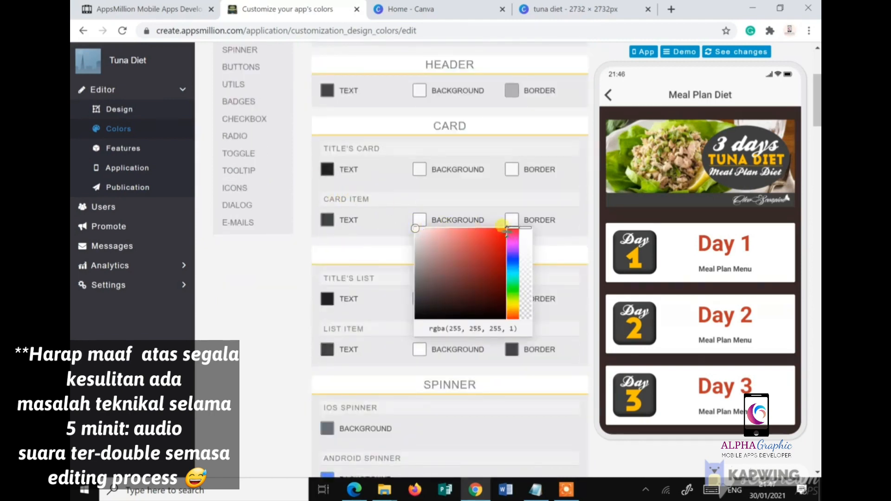
{"action": "left_click_drag", "start_coordinate": [524, 226], "coordinate": [520, 264]}
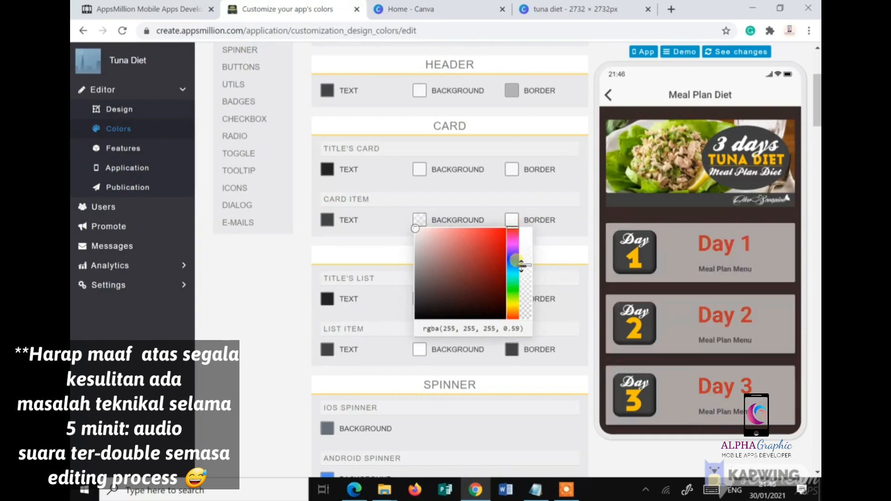
{"action": "scroll", "coordinate": [667, 212], "scroll_direction": "down", "scroll_amount": 4}
{"action": "left_click_drag", "start_coordinate": [666, 212], "coordinate": [677, 271]}
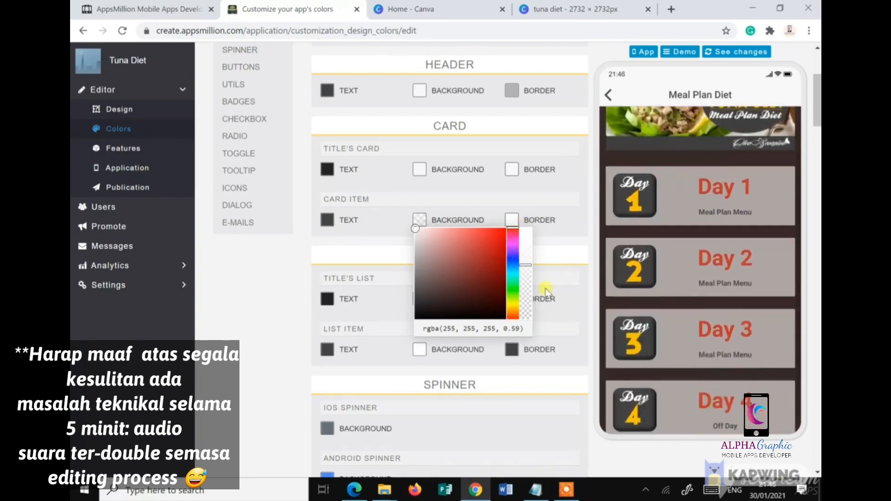
{"action": "left_click_drag", "start_coordinate": [525, 265], "coordinate": [526, 252]}
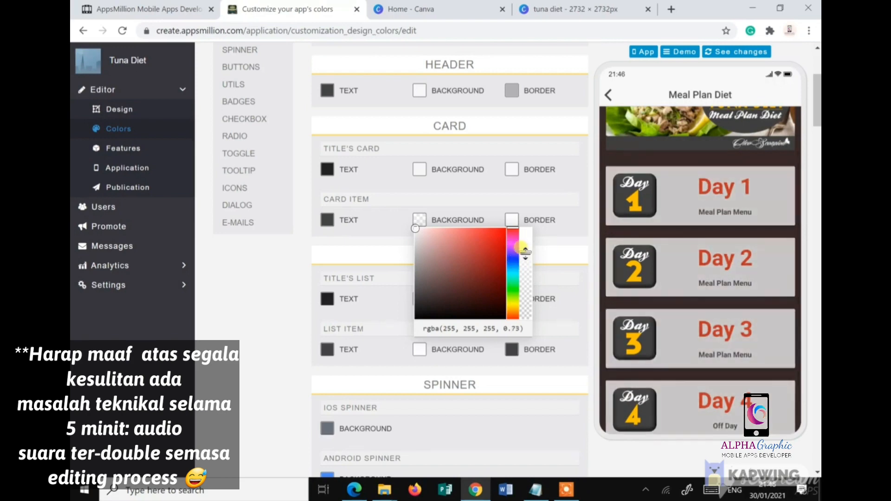
{"action": "left_click", "coordinate": [394, 240]}
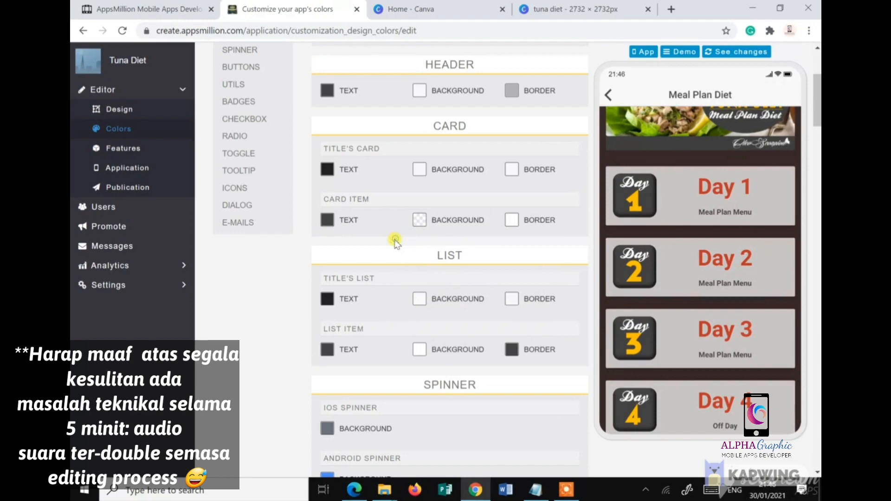
- Look at the card item border color, then try a yellow background for the card titles and return it to white
{"action": "left_click", "coordinate": [511, 221]}
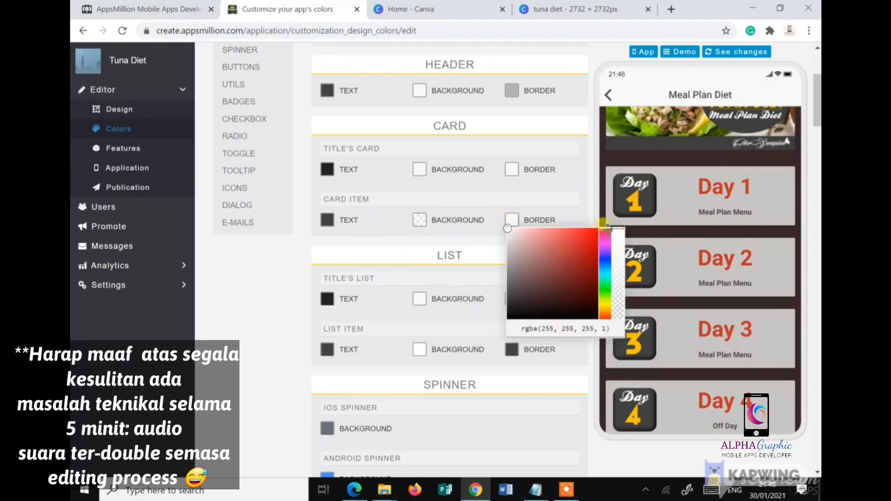
{"action": "left_click", "coordinate": [471, 229]}
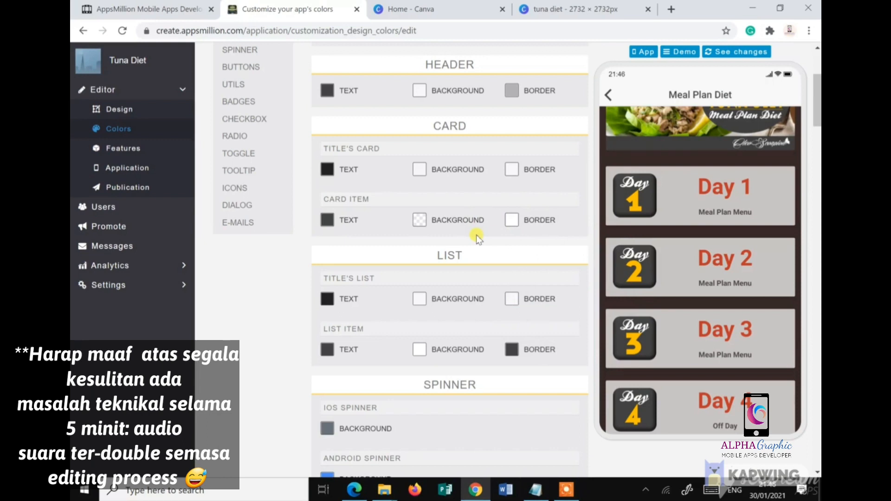
{"action": "left_click", "coordinate": [419, 170]}
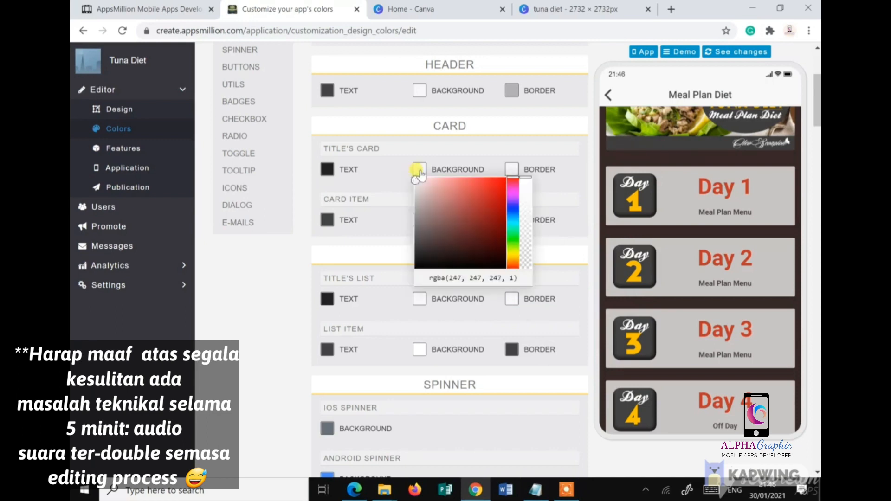
{"action": "left_click", "coordinate": [512, 255]}
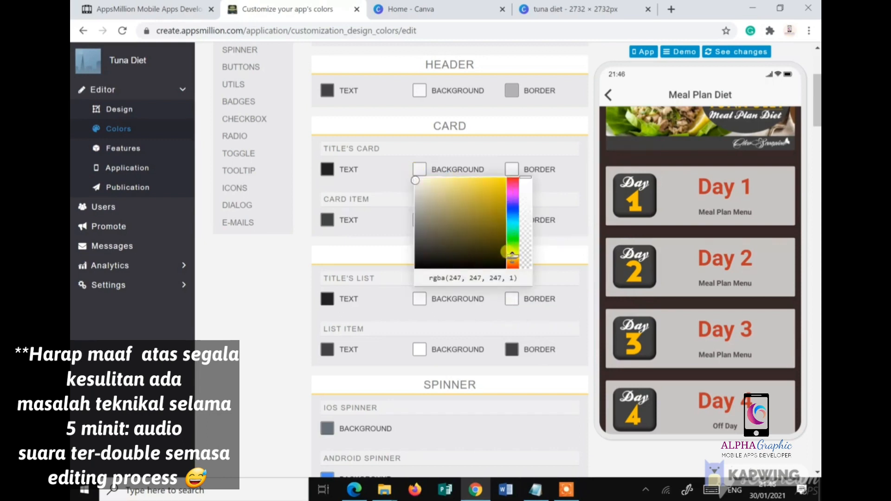
{"action": "left_click", "coordinate": [490, 182]}
{"action": "left_click_drag", "start_coordinate": [491, 183], "coordinate": [407, 175]}
{"action": "left_click", "coordinate": [396, 189]}
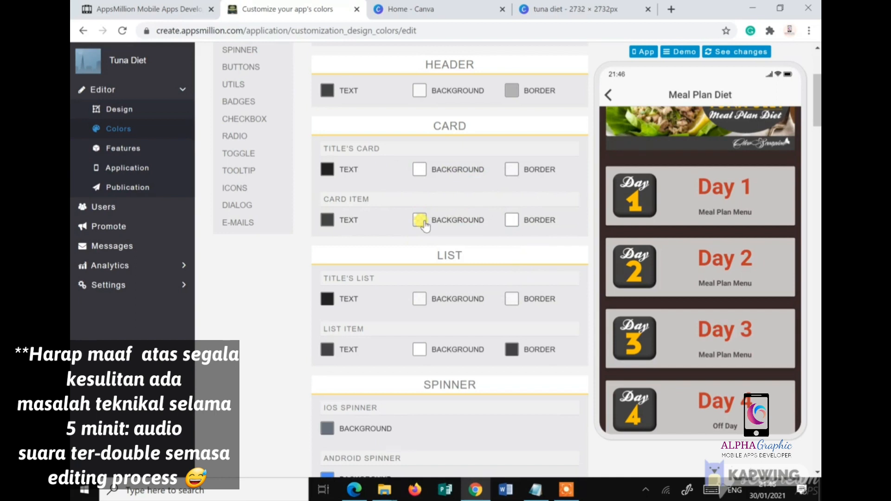
- Check the Meal Plan Diet, Workout Plan and Food Substitutions pages in the preview with the new card color
{"action": "scroll", "coordinate": [424, 225], "scroll_direction": "down", "scroll_amount": 1}
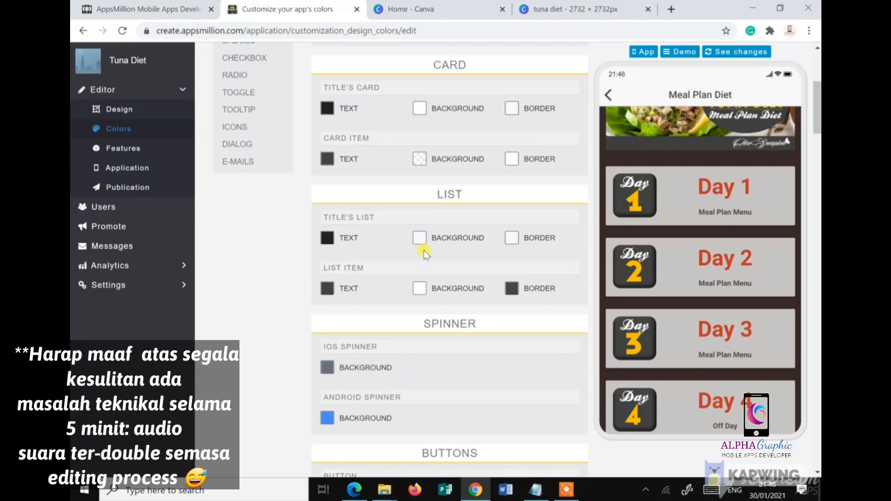
{"action": "left_click", "coordinate": [607, 94]}
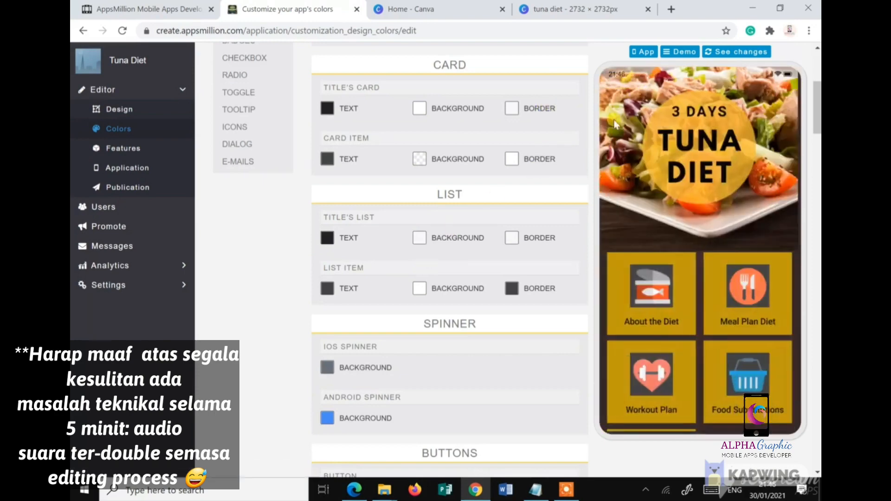
{"action": "left_click", "coordinate": [732, 292]}
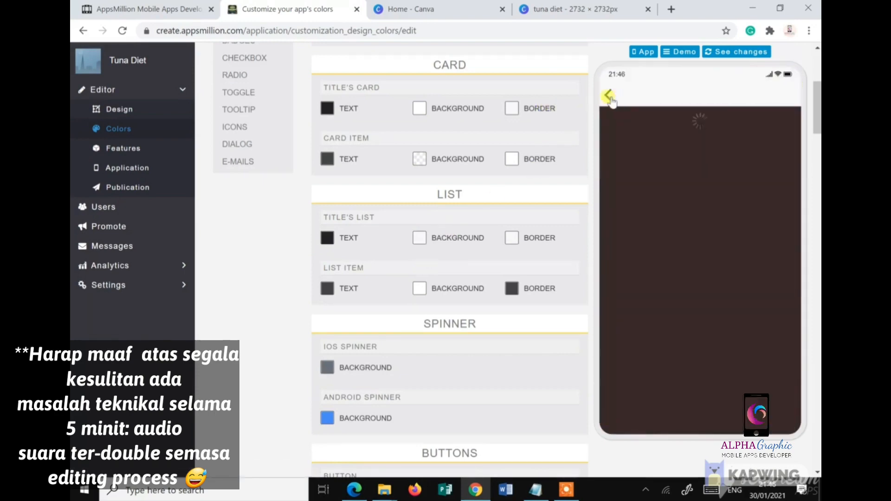
{"action": "left_click", "coordinate": [608, 94]}
{"action": "left_click", "coordinate": [655, 363]}
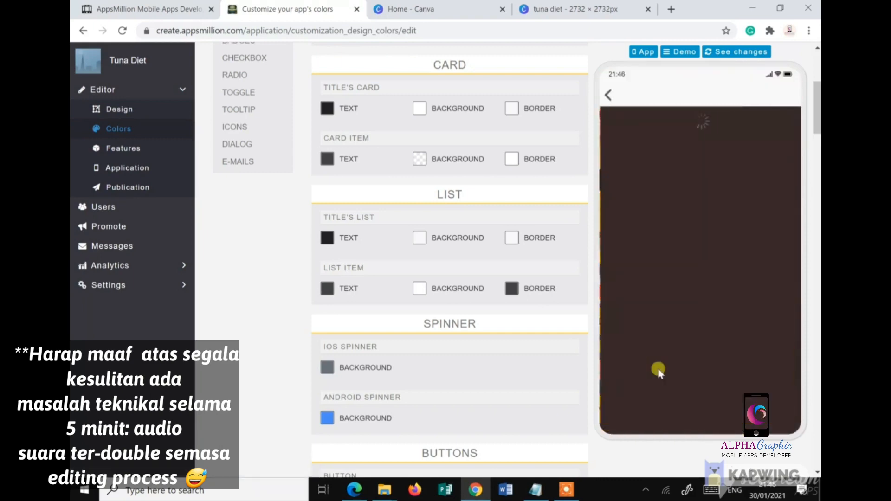
{"action": "left_click", "coordinate": [608, 95]}
{"action": "left_click", "coordinate": [731, 374]}
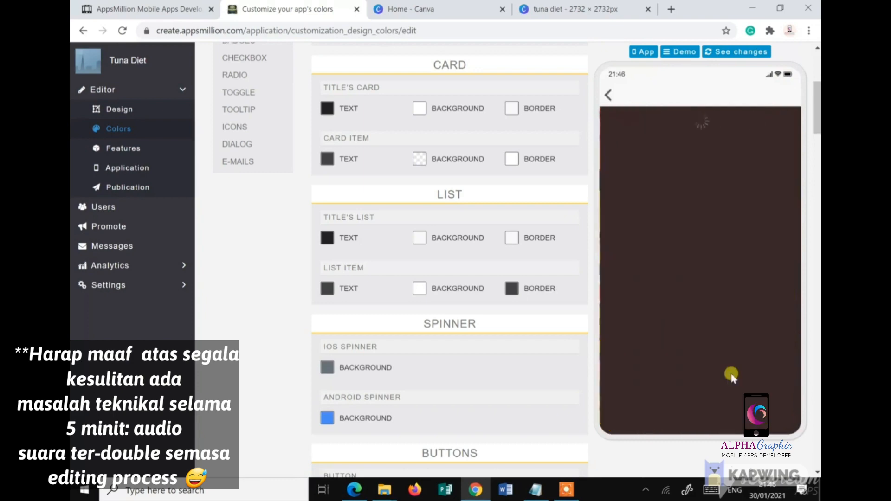
{"action": "scroll", "coordinate": [639, 202], "scroll_direction": "down", "scroll_amount": 1}
{"action": "scroll", "coordinate": [639, 202], "scroll_direction": "up", "scroll_amount": 1}
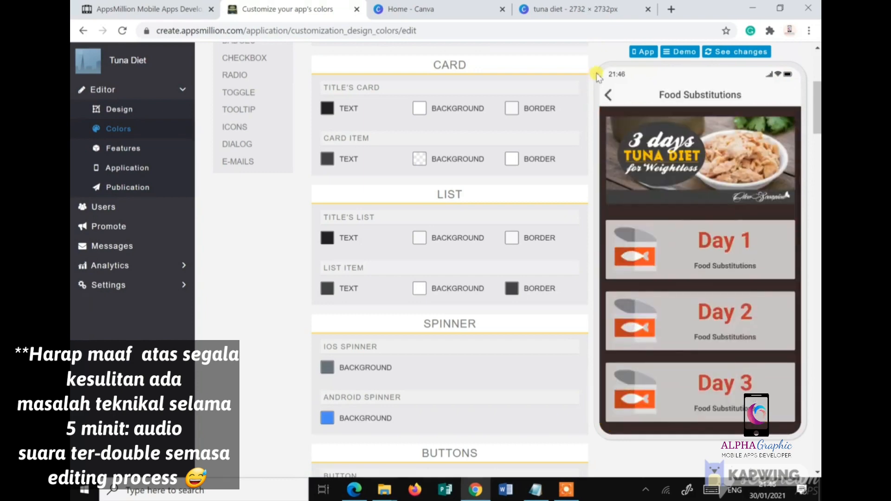
{"action": "left_click", "coordinate": [608, 95]}
- Review the App Info page in the preview, and recheck the homepage tiles and the homepage, header and card color settings
{"action": "scroll", "coordinate": [663, 409], "scroll_direction": "down", "scroll_amount": 4}
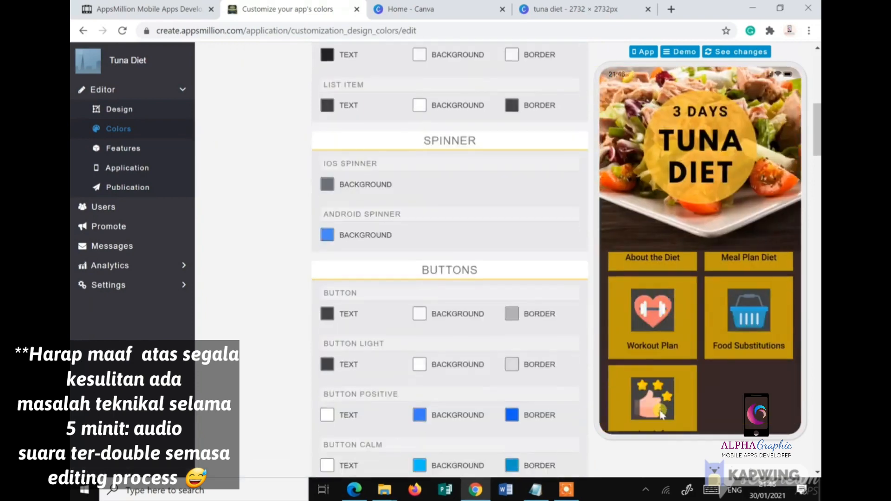
{"action": "left_click", "coordinate": [662, 410]}
{"action": "scroll", "coordinate": [667, 372], "scroll_direction": "down", "scroll_amount": 5}
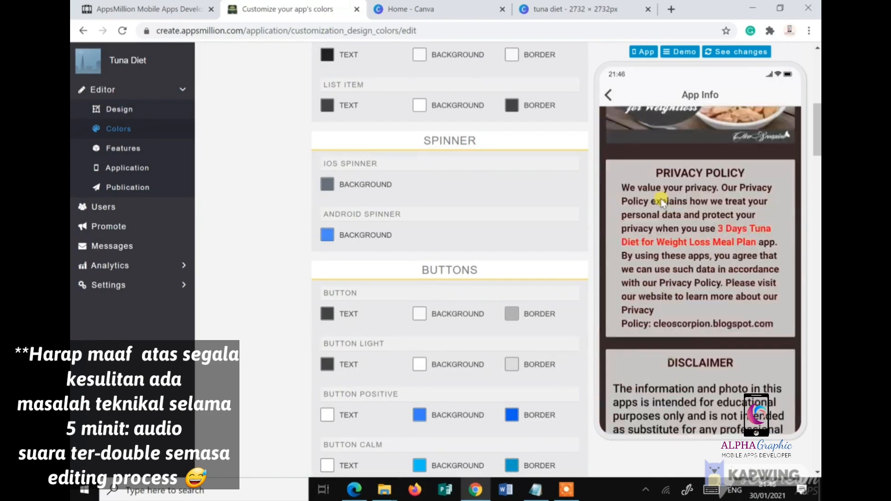
{"action": "scroll", "coordinate": [673, 165], "scroll_direction": "up", "scroll_amount": 5}
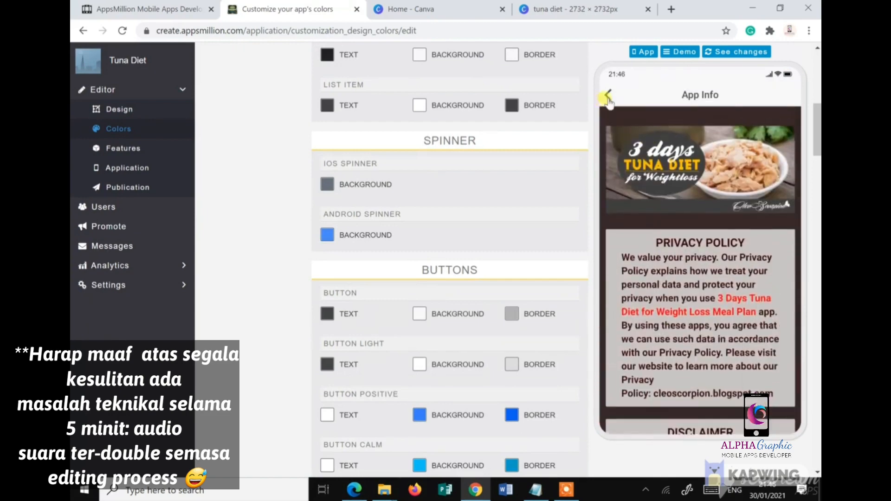
{"action": "scroll", "coordinate": [420, 234], "scroll_direction": "up", "scroll_amount": 6}
{"action": "scroll", "coordinate": [419, 235], "scroll_direction": "up", "scroll_amount": 3}
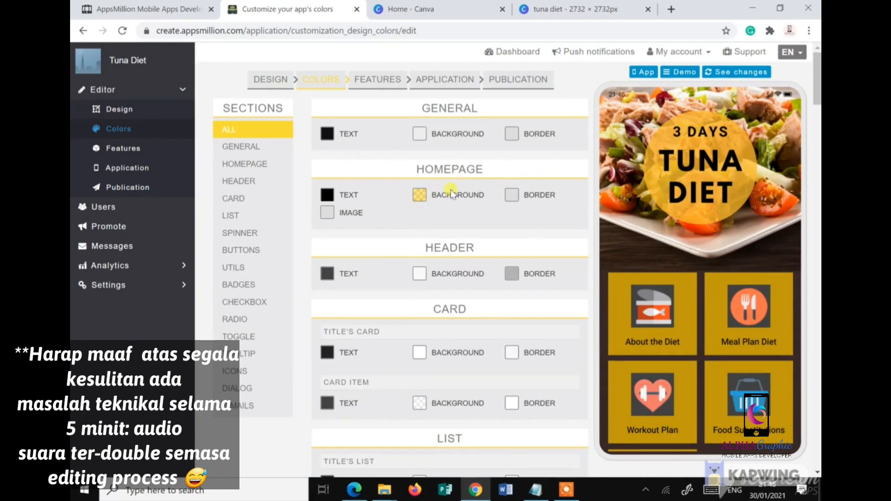
{"action": "scroll", "coordinate": [450, 191], "scroll_direction": "down", "scroll_amount": 3}
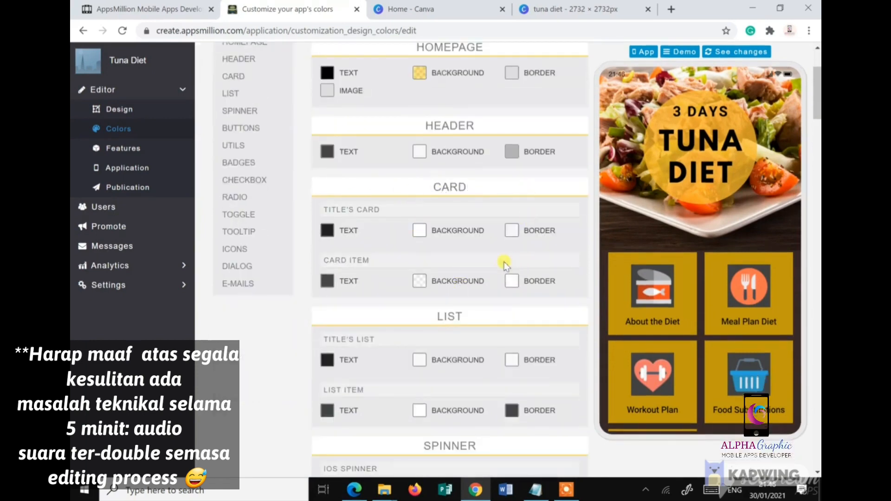
{"action": "left_click_drag", "start_coordinate": [681, 350], "coordinate": [722, 427]}
{"action": "scroll", "coordinate": [541, 233], "scroll_direction": "up", "scroll_amount": 3}
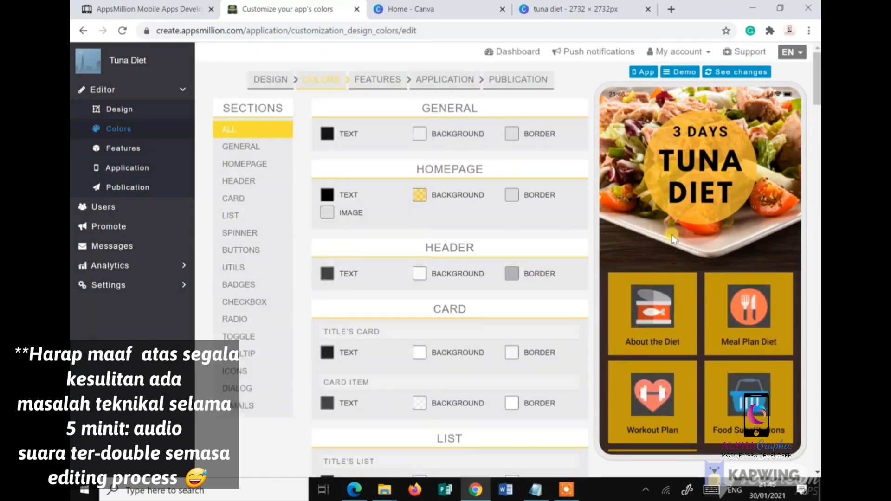
- Open the app's design settings and change the layout to Layout Cinema
{"action": "left_click", "coordinate": [269, 85]}
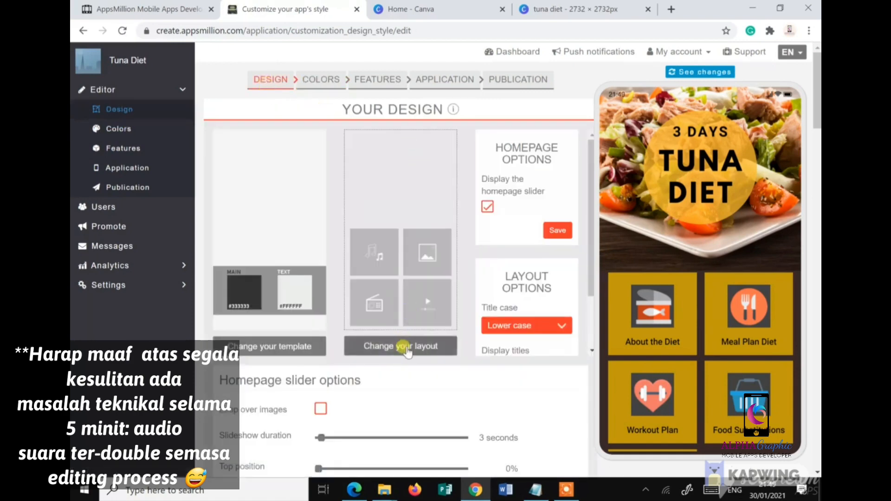
{"action": "left_click", "coordinate": [402, 346]}
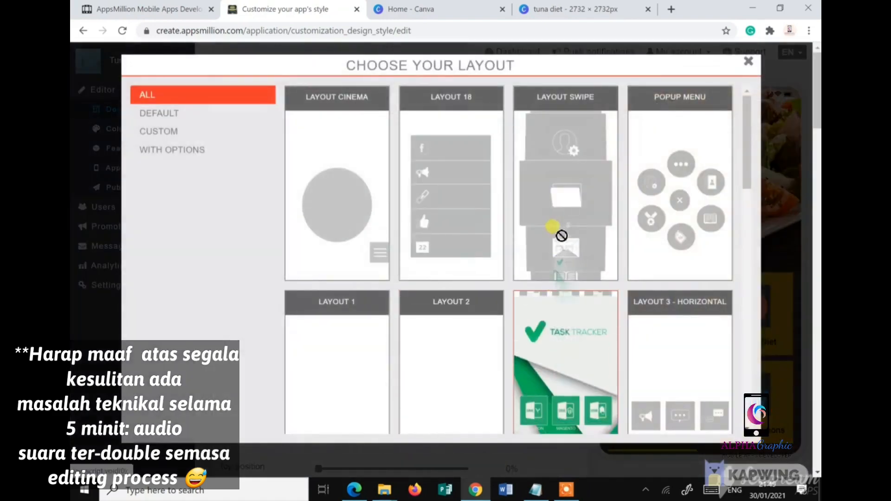
{"action": "scroll", "coordinate": [370, 330], "scroll_direction": "down", "scroll_amount": 4}
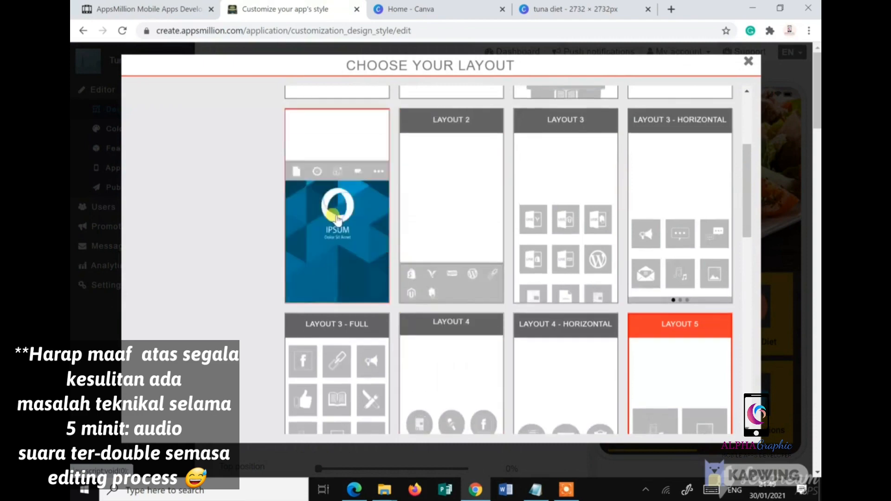
{"action": "scroll", "coordinate": [352, 278], "scroll_direction": "up", "scroll_amount": 4}
{"action": "left_click", "coordinate": [346, 194]}
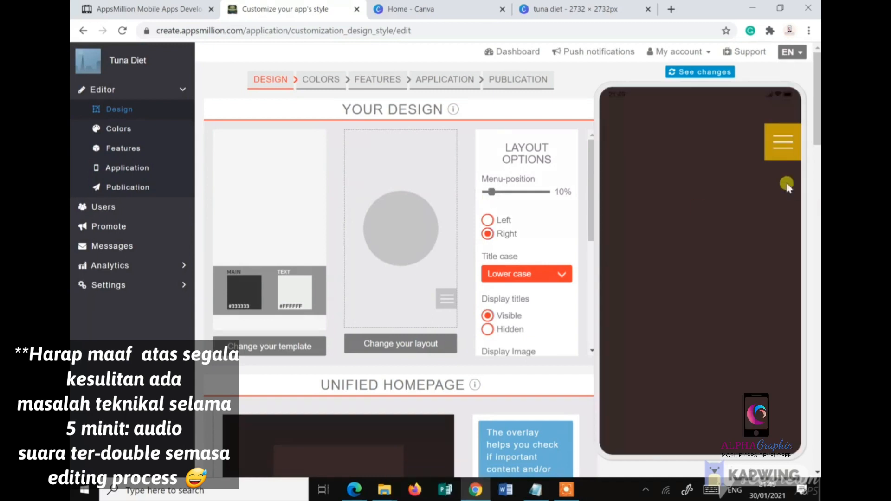
- Examine the Layout Cinema menu with its page entries in the preview, and look over the unified homepage section
{"action": "left_click", "coordinate": [782, 142]}
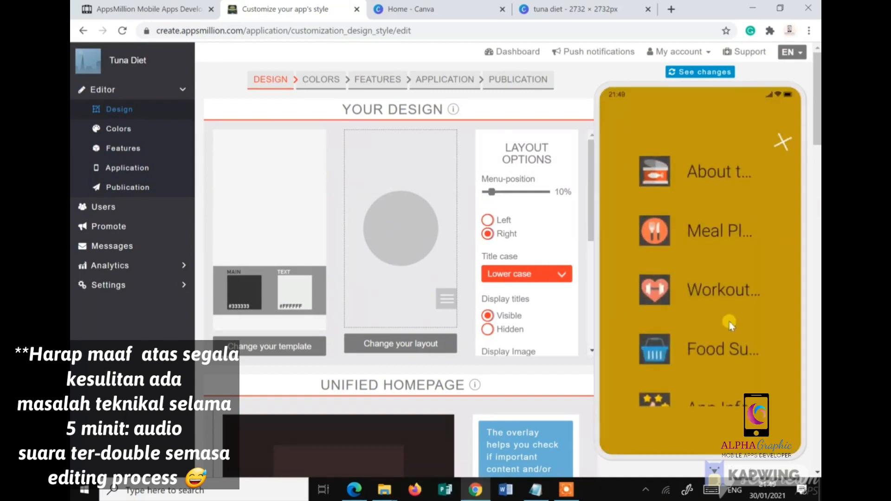
{"action": "scroll", "coordinate": [721, 218], "scroll_direction": "down", "scroll_amount": 2}
{"action": "scroll", "coordinate": [716, 211], "scroll_direction": "up", "scroll_amount": 2}
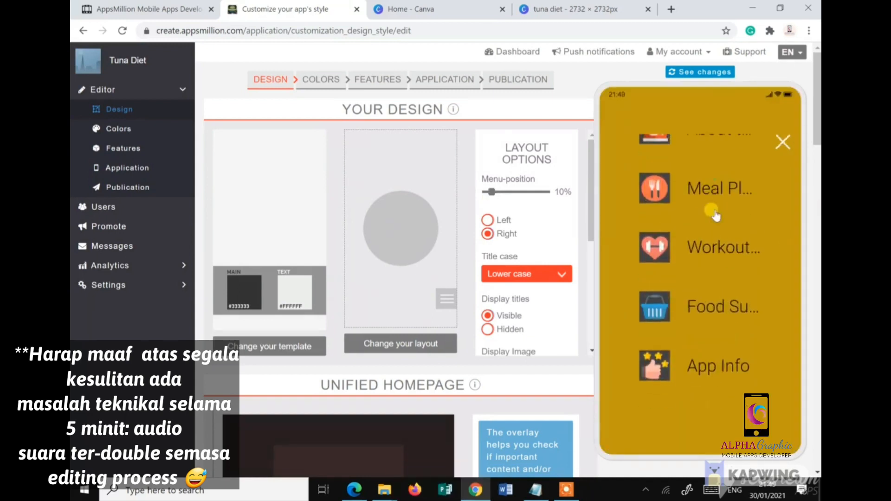
{"action": "left_click", "coordinate": [782, 142]}
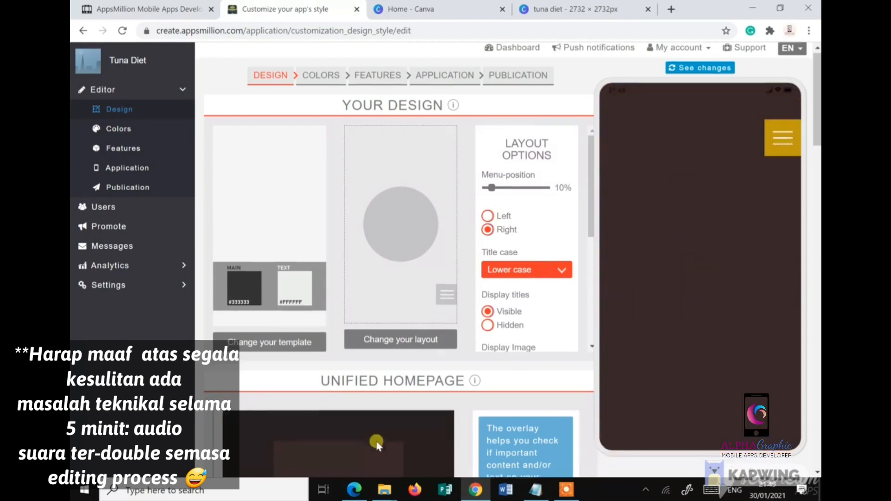
{"action": "scroll", "coordinate": [371, 442], "scroll_direction": "down", "scroll_amount": 3}
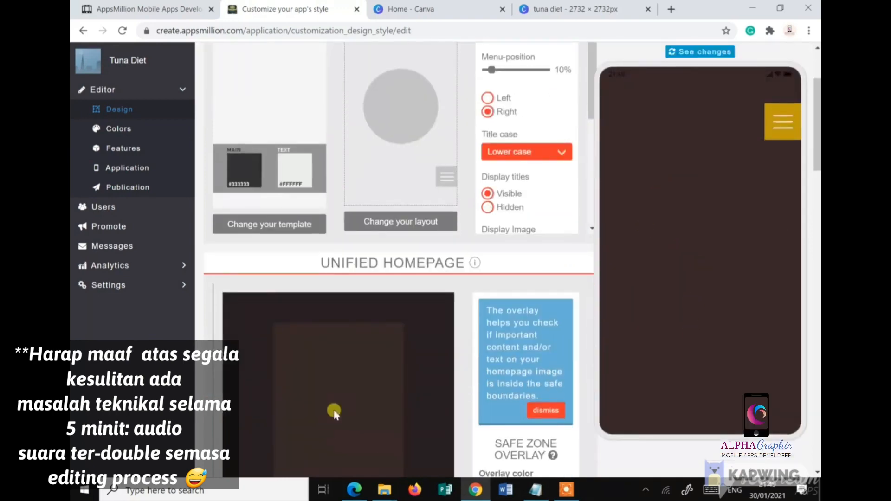
{"action": "scroll", "coordinate": [366, 389], "scroll_direction": "up", "scroll_amount": 3}
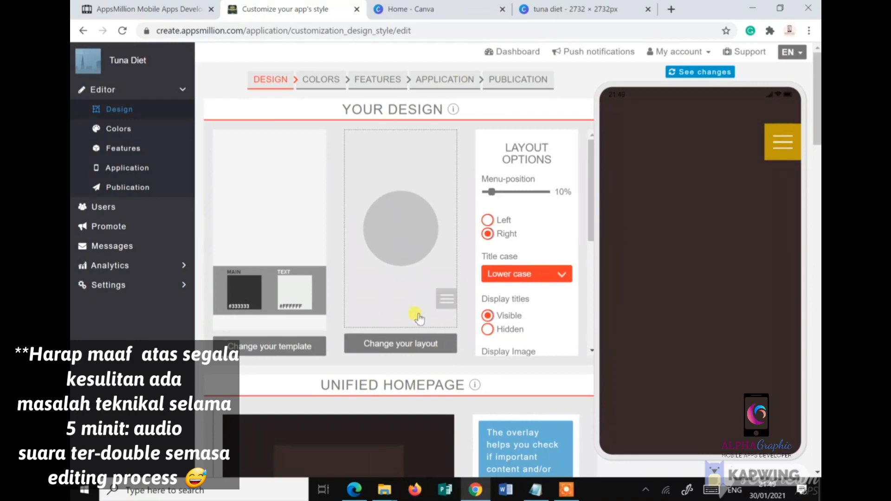
- Change the app's layout to Layout 4 - Horizontal
{"action": "left_click", "coordinate": [402, 352]}
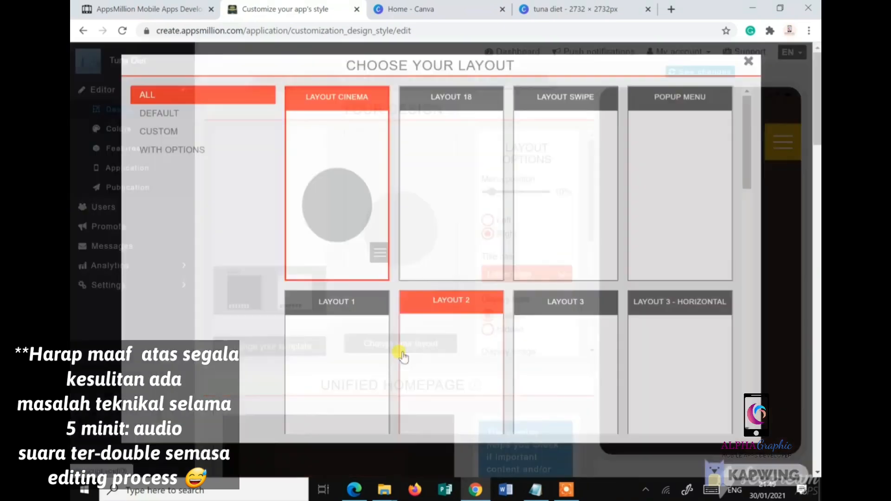
{"action": "scroll", "coordinate": [589, 315], "scroll_direction": "down", "scroll_amount": 3}
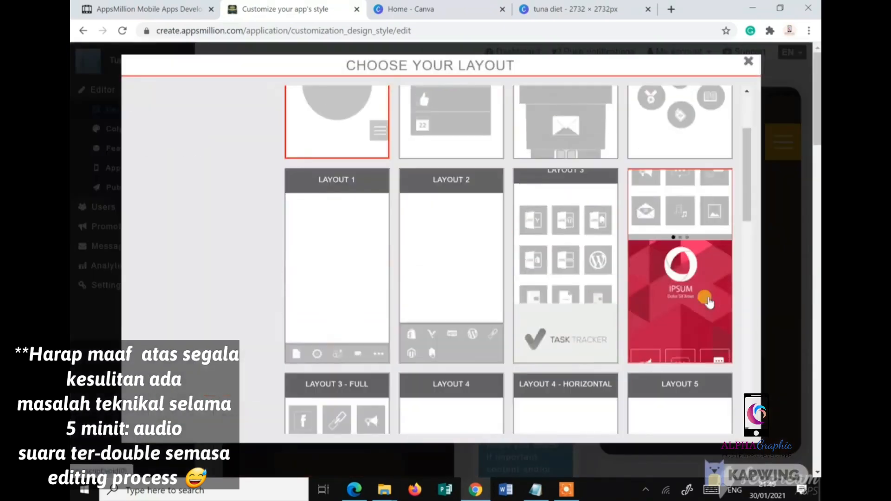
{"action": "scroll", "coordinate": [589, 320], "scroll_direction": "down", "scroll_amount": 4}
{"action": "scroll", "coordinate": [581, 308], "scroll_direction": "down", "scroll_amount": 2}
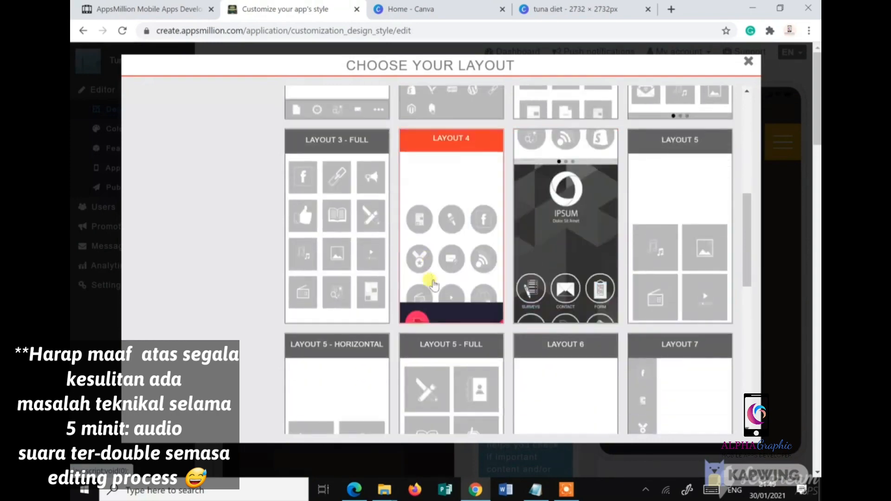
{"action": "left_click", "coordinate": [574, 237]}
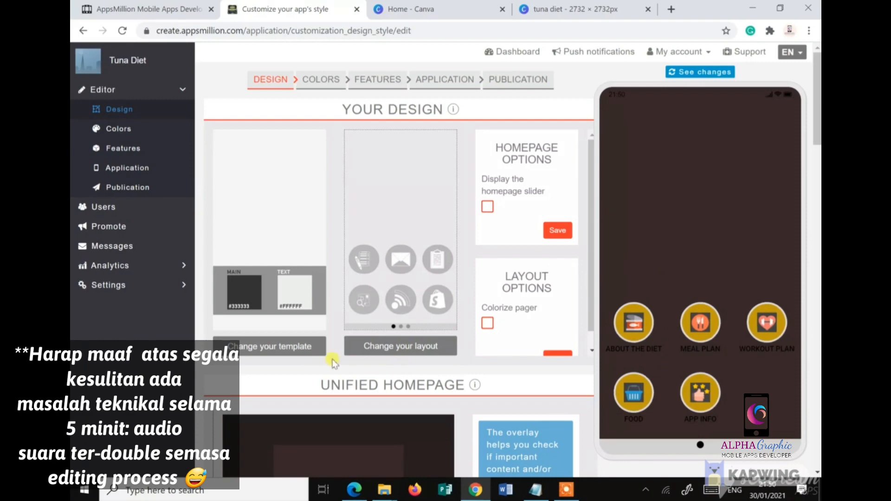
- Change the app's layout to the one with a two-by-two grid of square tiles
{"action": "left_click", "coordinate": [401, 355]}
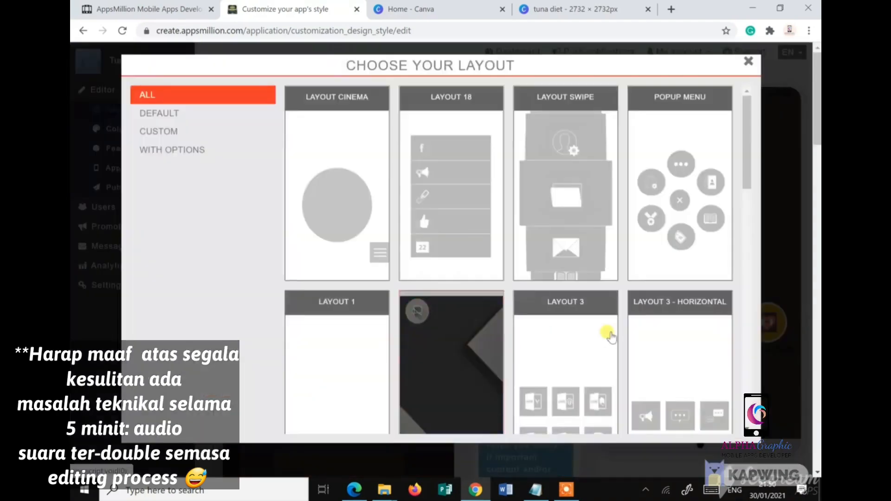
{"action": "scroll", "coordinate": [651, 339], "scroll_direction": "down", "scroll_amount": 4}
{"action": "scroll", "coordinate": [655, 341], "scroll_direction": "down", "scroll_amount": 1}
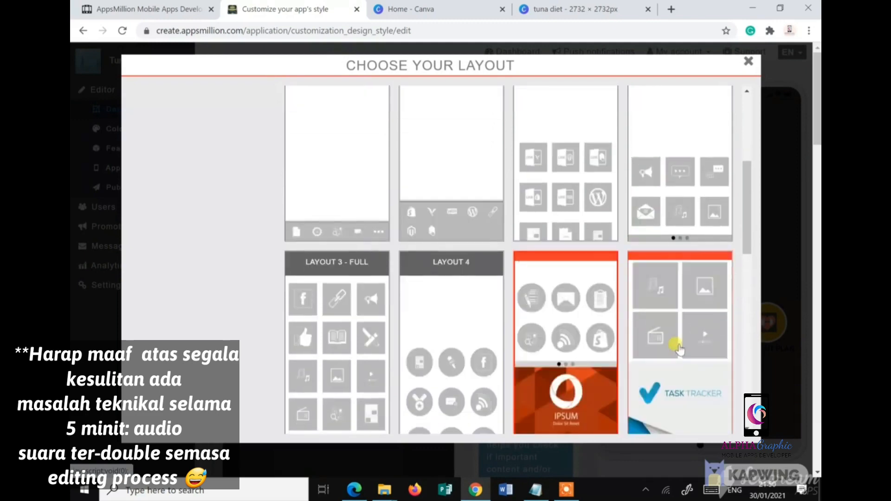
{"action": "left_click", "coordinate": [679, 346]}
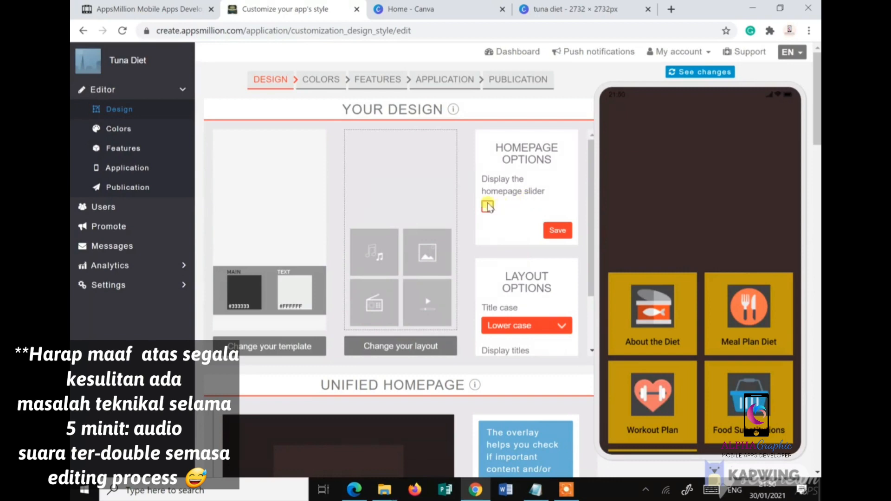
- Enable and save the homepage slider display, and look over the slider options and its Tuna Diet picture
{"action": "left_click", "coordinate": [554, 232]}
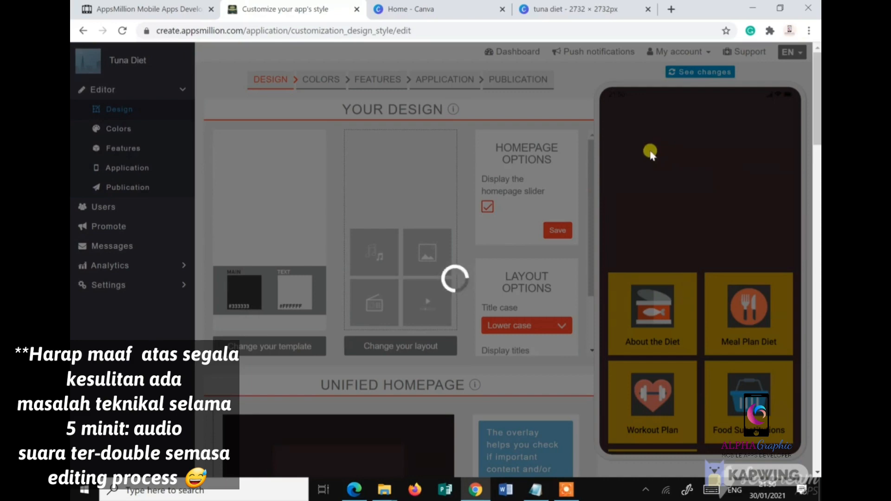
{"action": "scroll", "coordinate": [478, 383], "scroll_direction": "down", "scroll_amount": 4}
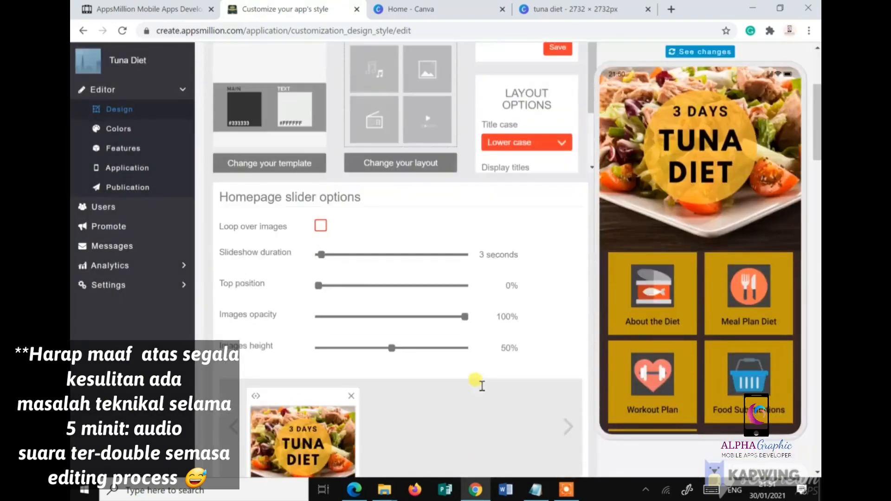
{"action": "scroll", "coordinate": [478, 384], "scroll_direction": "up", "scroll_amount": 4}
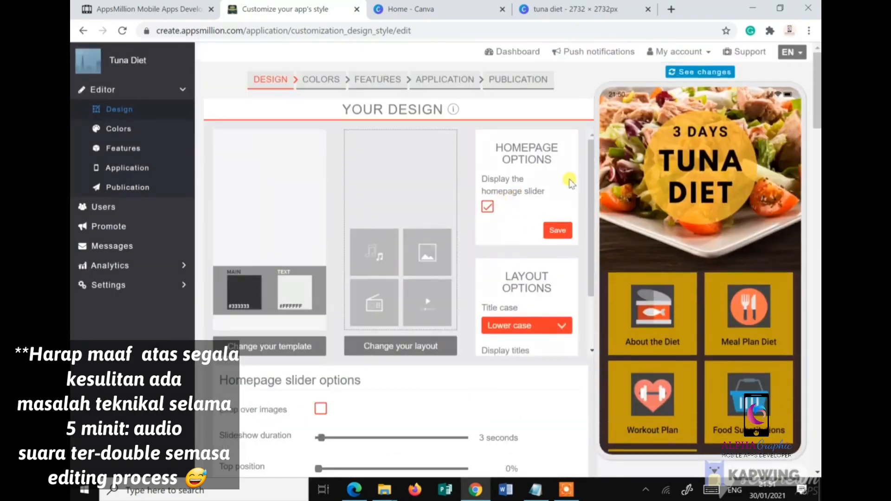
{"action": "scroll", "coordinate": [429, 337], "scroll_direction": "down", "scroll_amount": 8}
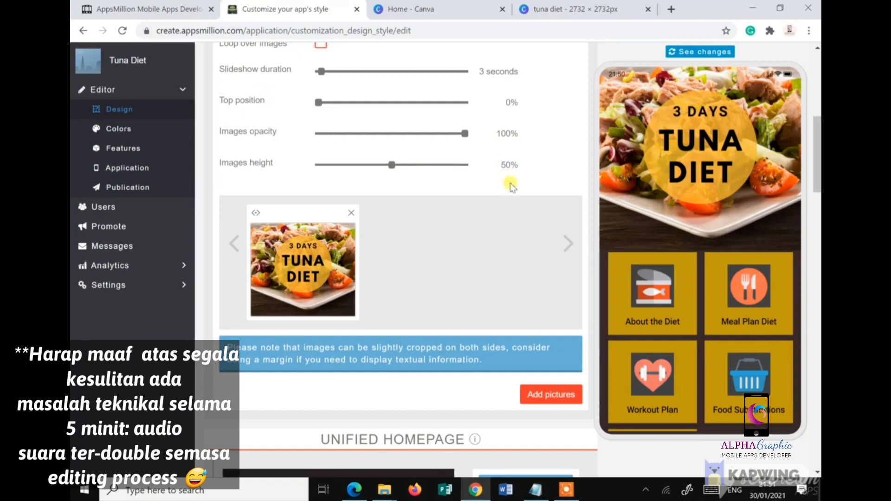
{"action": "scroll", "coordinate": [495, 223], "scroll_direction": "up", "scroll_amount": 8}
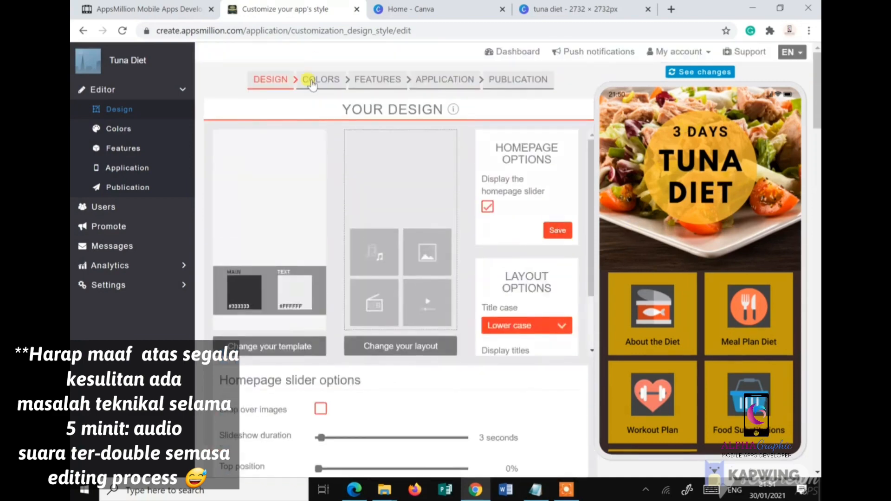
- Check the Day 1 Food Substitution page in the preview, and open the app's application settings
{"action": "left_click", "coordinate": [446, 82]}
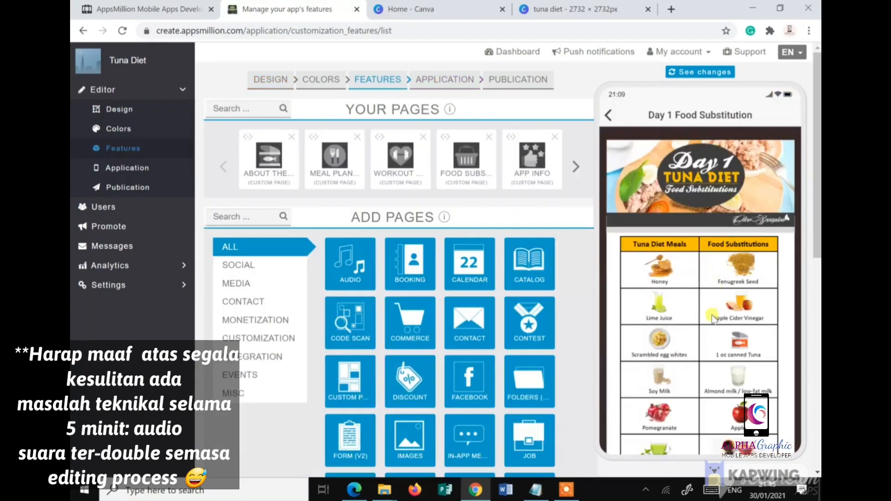
{"action": "scroll", "coordinate": [611, 116], "scroll_direction": "down", "scroll_amount": 5}
{"action": "left_click", "coordinate": [609, 117]}
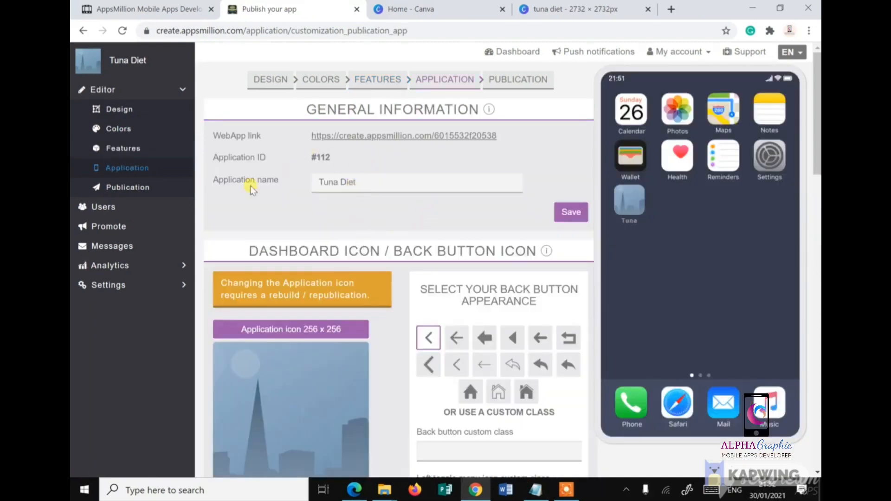
- Change the application name to "Tuna Diet for Weight Loss Plan" and save it
{"action": "left_click_drag", "start_coordinate": [362, 180], "coordinate": [317, 180]}
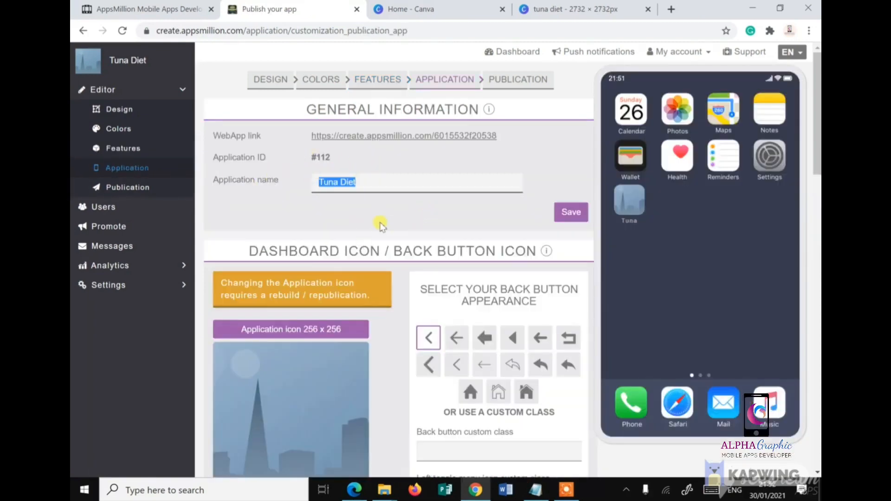
{"action": "type", "text": "Tuna"}
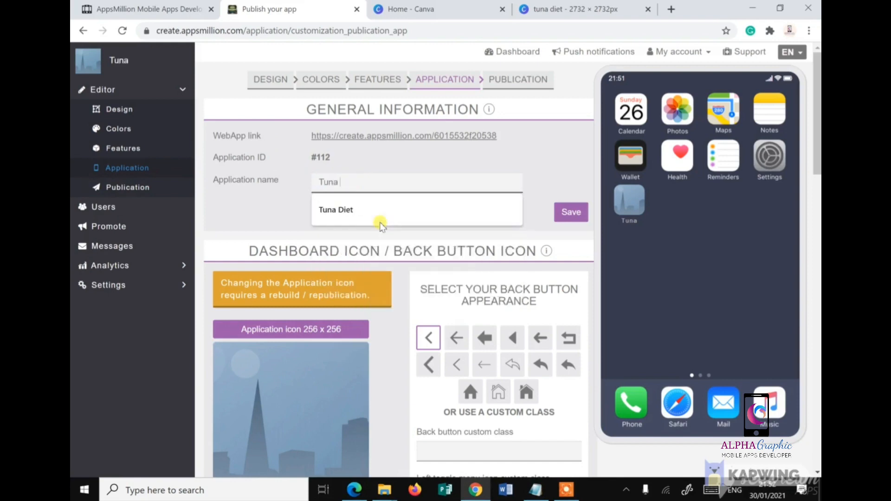
{"action": "key", "text": "BackSpace"}
{"action": "key", "text": "BackSpace"}
{"action": "key", "text": "BackSpace"}
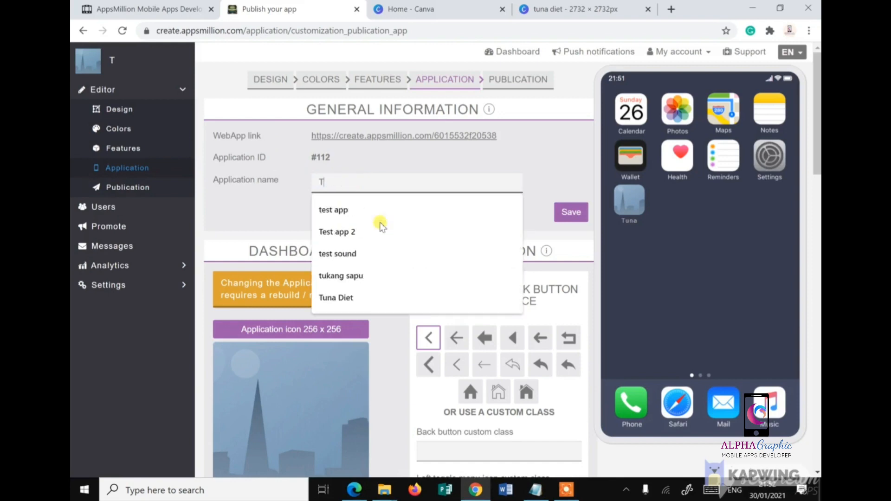
{"action": "key", "text": "BackSpace"}
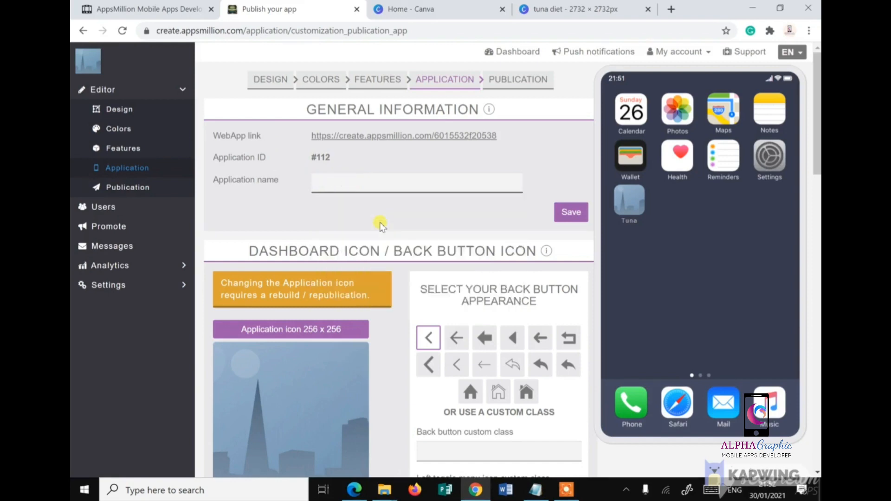
{"action": "type", "text": "Tuna Diet for Weight Loss Plan"}
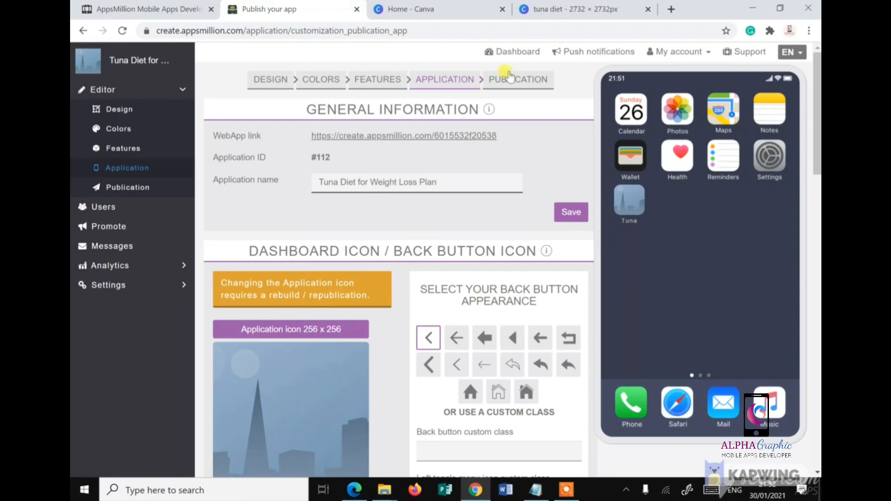
{"action": "left_click", "coordinate": [571, 211]}
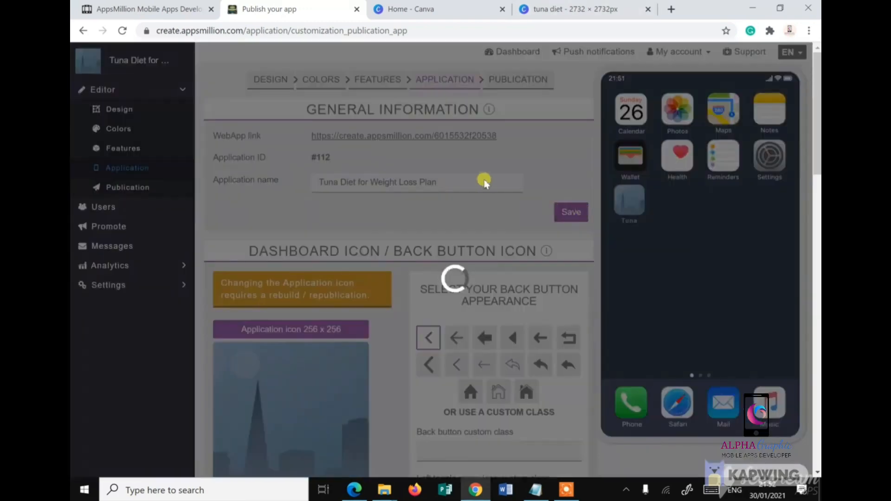
- Upload image 2 from the Downloads folder as the 256 x 256 application icon, keeping the full crop
{"action": "scroll", "coordinate": [482, 209], "scroll_direction": "down", "scroll_amount": 4}
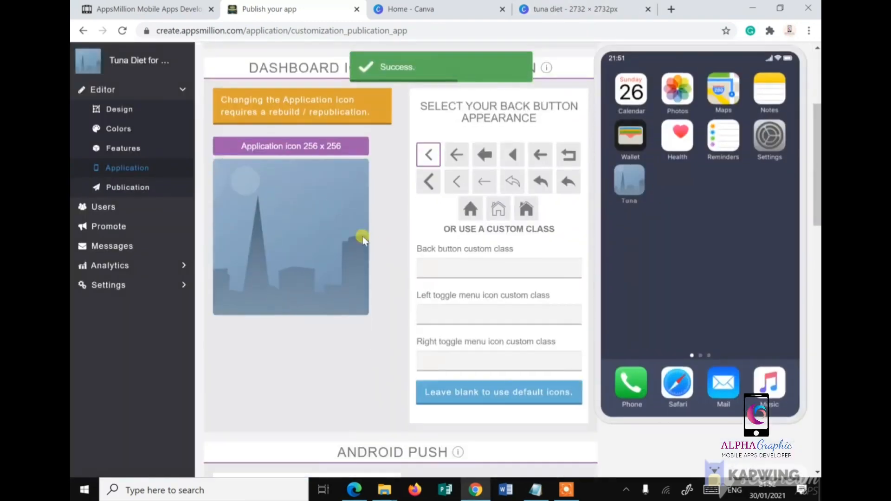
{"action": "left_click", "coordinate": [263, 148]}
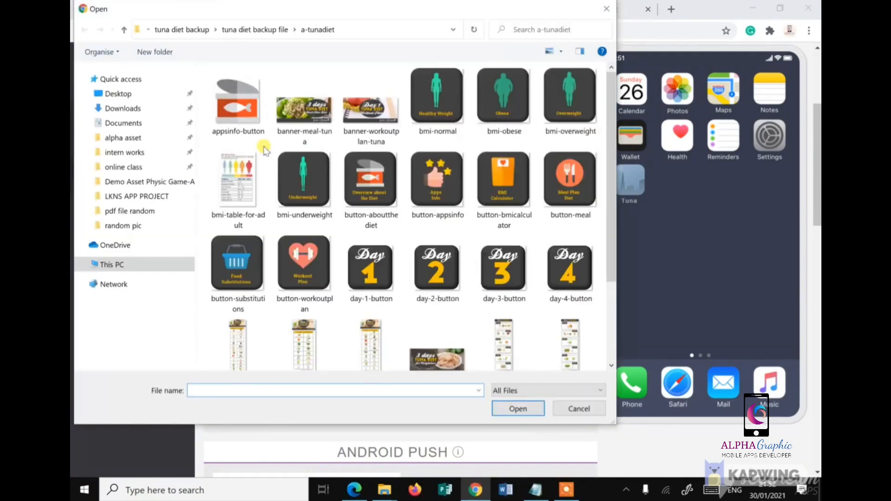
{"action": "left_click", "coordinate": [149, 111]}
{"action": "left_click", "coordinate": [365, 112]}
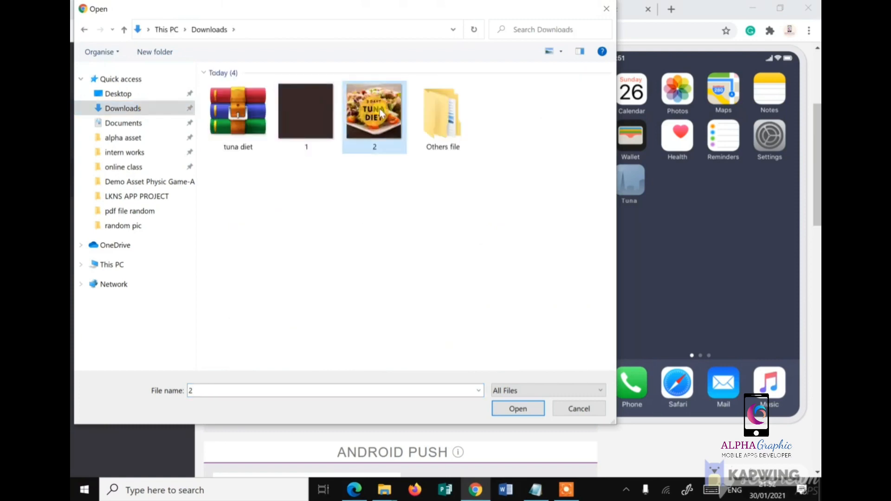
{"action": "left_click", "coordinate": [519, 410]}
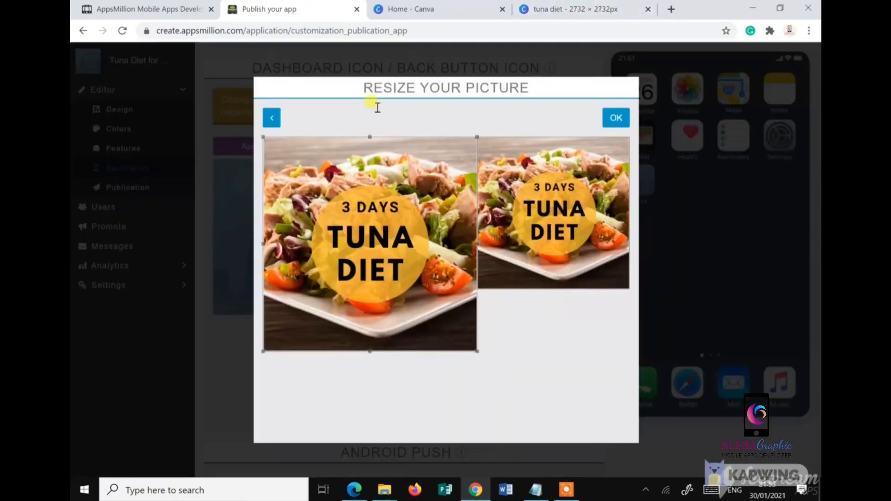
{"action": "left_click", "coordinate": [608, 120]}
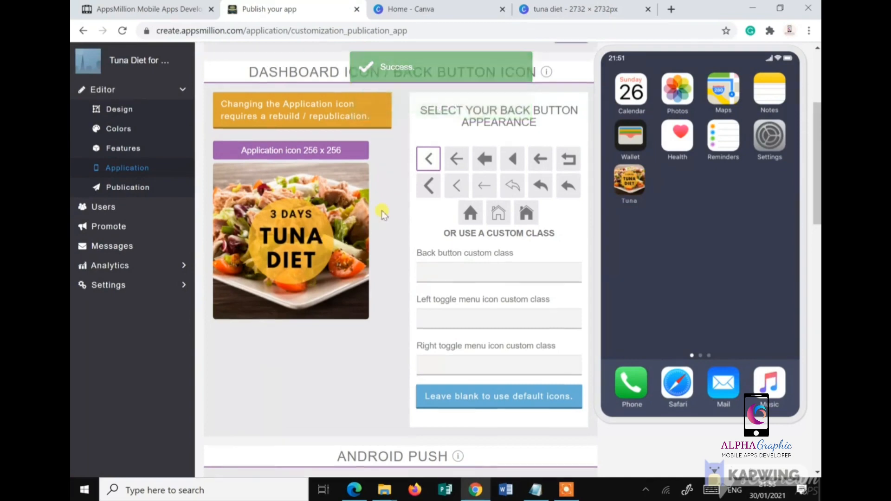
- Select the first plain chevron as the back button appearance, and check the app icon on the preview's home screen
{"action": "scroll", "coordinate": [456, 329], "scroll_direction": "up", "scroll_amount": 3}
{"action": "left_click", "coordinate": [427, 278]}
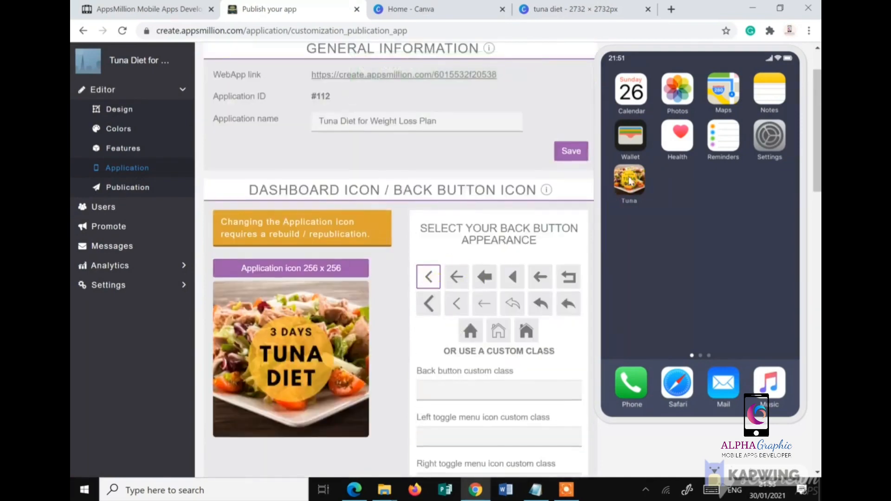
{"action": "left_click", "coordinate": [658, 192]}
{"action": "scroll", "coordinate": [468, 250], "scroll_direction": "up", "scroll_amount": 1}
- Upload image 2 as the 512 x 512 Android push image, keeping the full crop
{"action": "scroll", "coordinate": [469, 251], "scroll_direction": "down", "scroll_amount": 10}
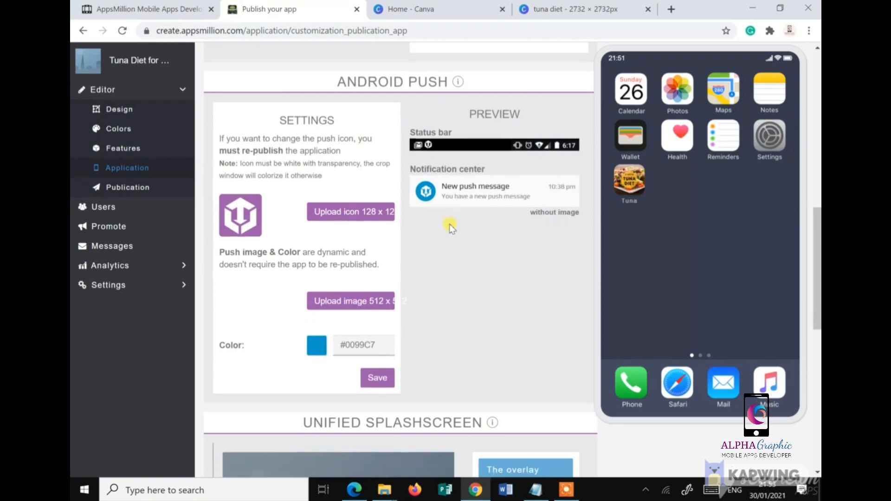
{"action": "scroll", "coordinate": [449, 225], "scroll_direction": "down", "scroll_amount": 1}
{"action": "left_click", "coordinate": [340, 253]}
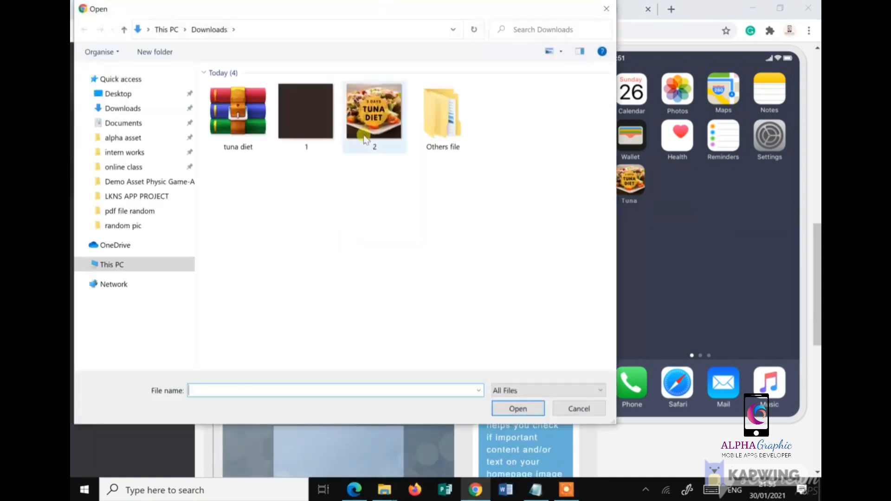
{"action": "left_click", "coordinate": [377, 117]}
{"action": "left_click", "coordinate": [524, 405]}
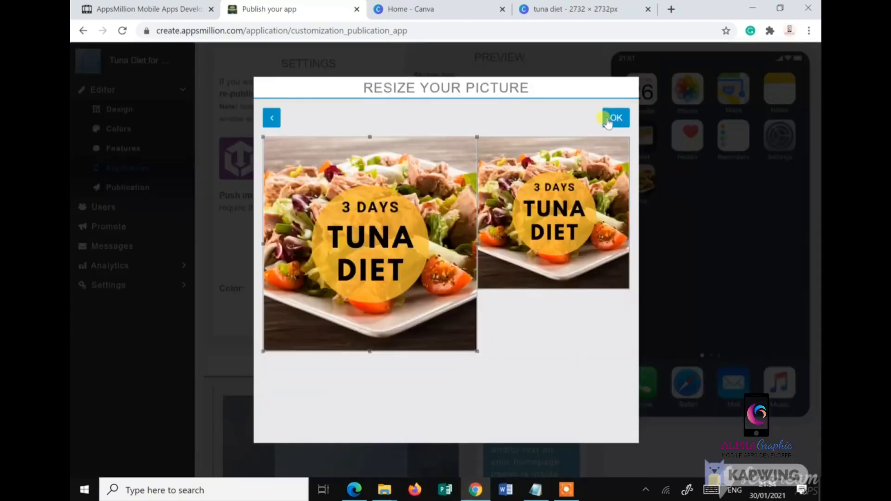
{"action": "left_click", "coordinate": [609, 121]}
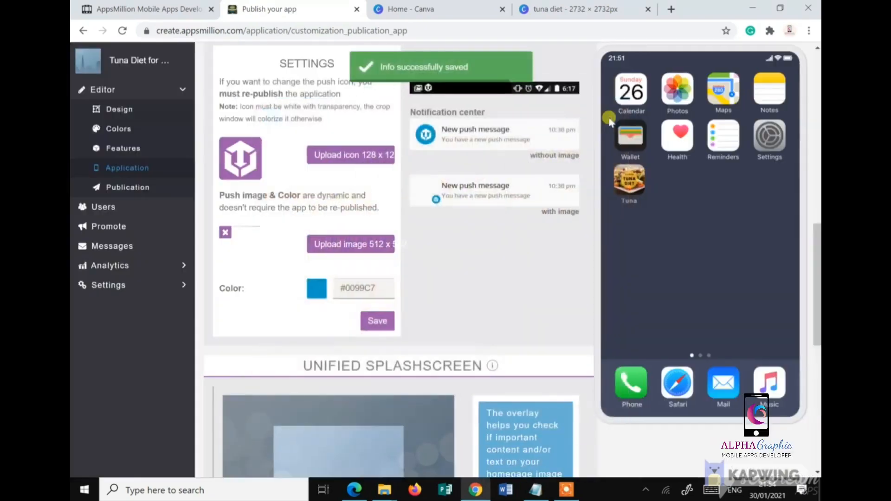
- Set the unified splashscreen's zone overlay to Safe in portrait (locked) and check it on the startup image
{"action": "scroll", "coordinate": [451, 281], "scroll_direction": "down", "scroll_amount": 6}
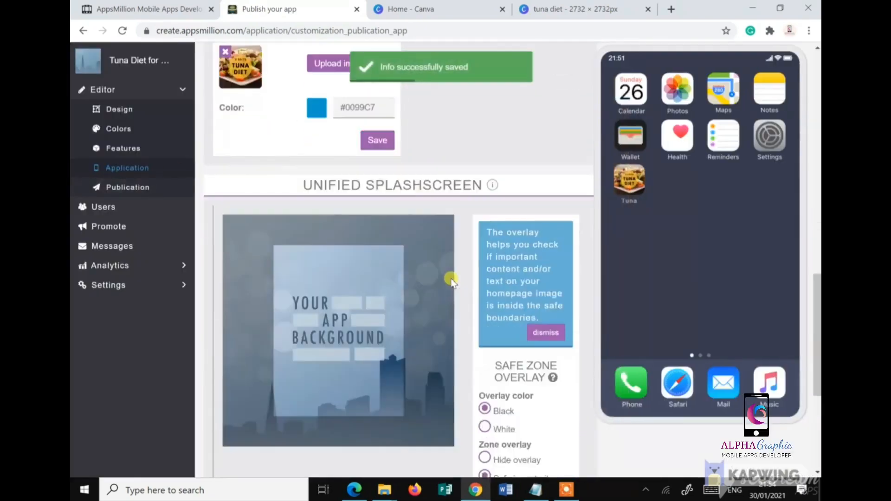
{"action": "scroll", "coordinate": [389, 308], "scroll_direction": "down", "scroll_amount": 2}
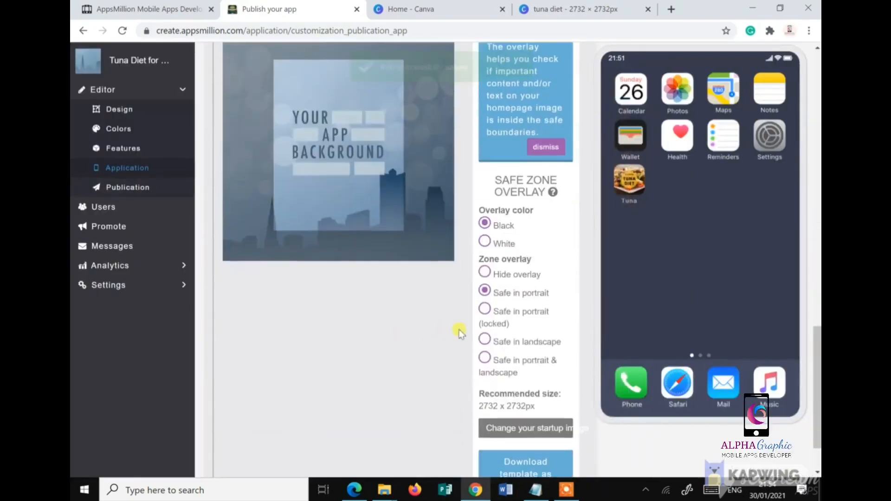
{"action": "left_click", "coordinate": [485, 309]}
{"action": "scroll", "coordinate": [406, 311], "scroll_direction": "up", "scroll_amount": 3}
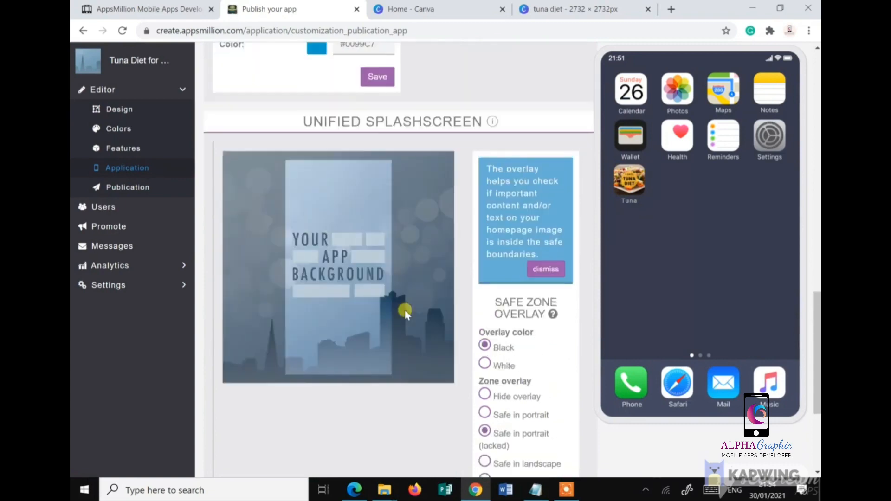
{"action": "scroll", "coordinate": [411, 314], "scroll_direction": "down", "scroll_amount": 3}
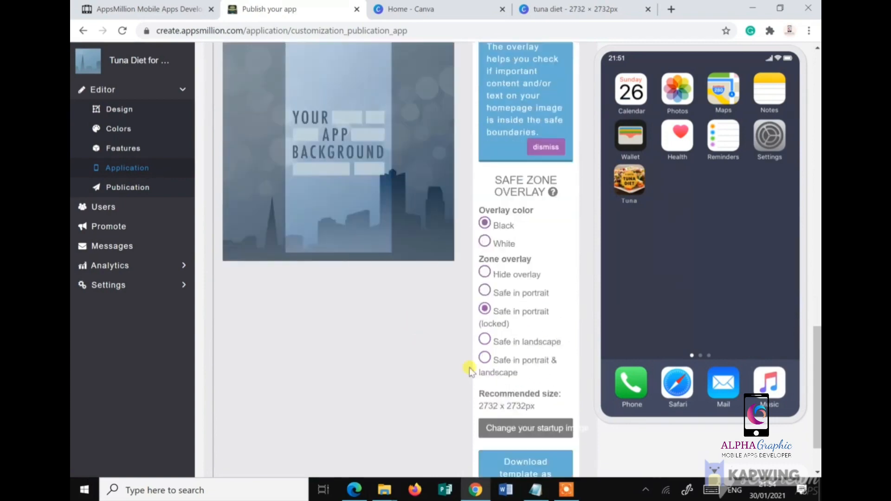
- Replace the splashscreen's startup image with image 2 from the Downloads folder, keeping the full crop
{"action": "left_click", "coordinate": [510, 429]}
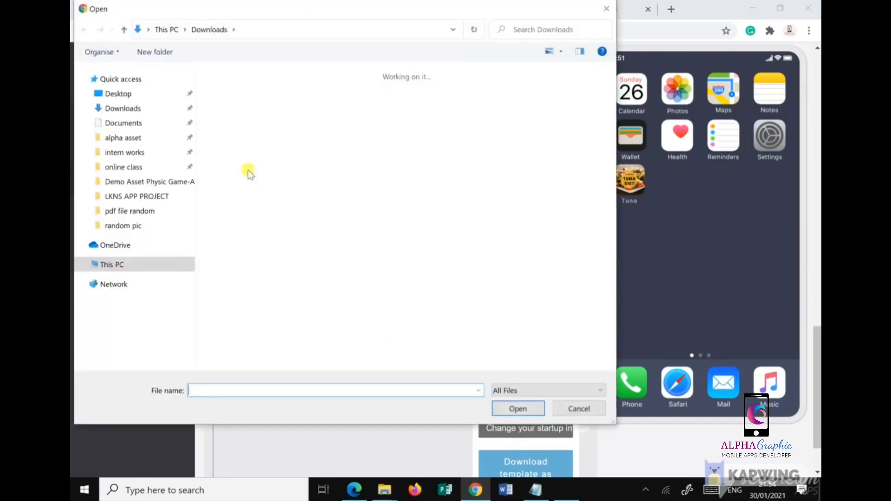
{"action": "left_click", "coordinate": [353, 85]}
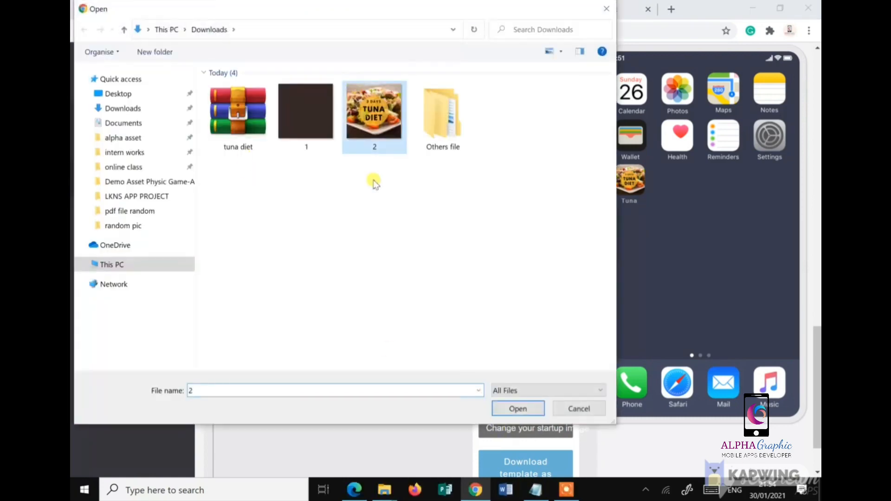
{"action": "left_click", "coordinate": [518, 414]}
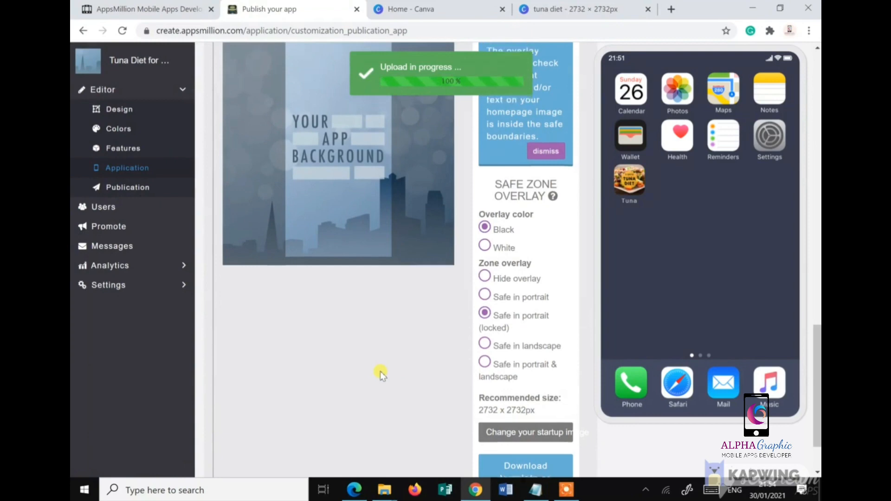
{"action": "scroll", "coordinate": [380, 371], "scroll_direction": "up", "scroll_amount": 4}
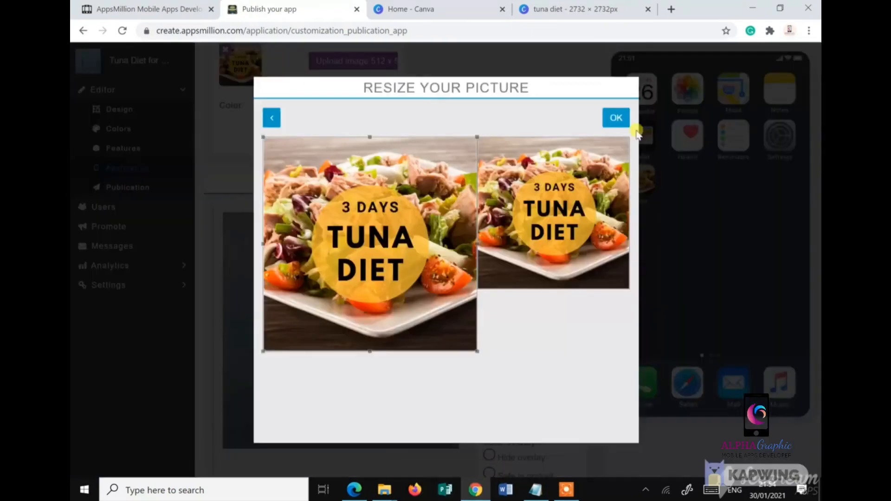
{"action": "left_click", "coordinate": [610, 120]}
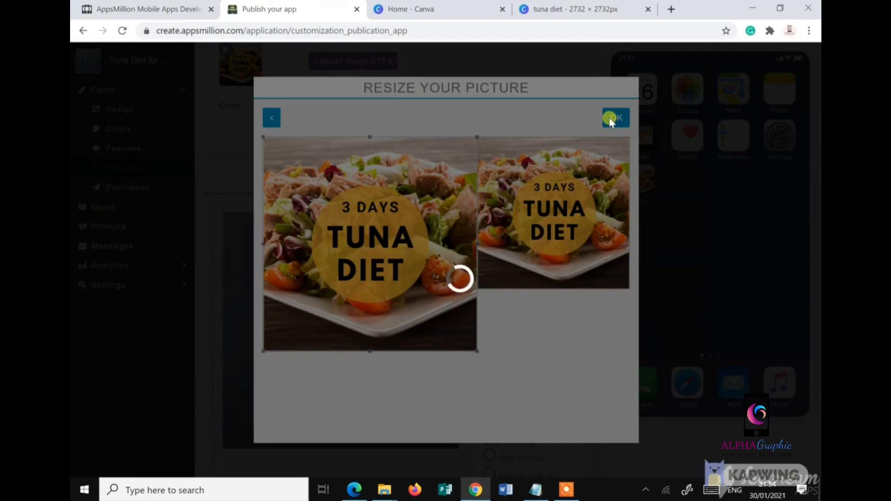
- Compare the unified splashscreen's startup image with page 2 of the tuna diet design in Canva, then review the Android push section
{"action": "scroll", "coordinate": [445, 251], "scroll_direction": "down", "scroll_amount": 1}
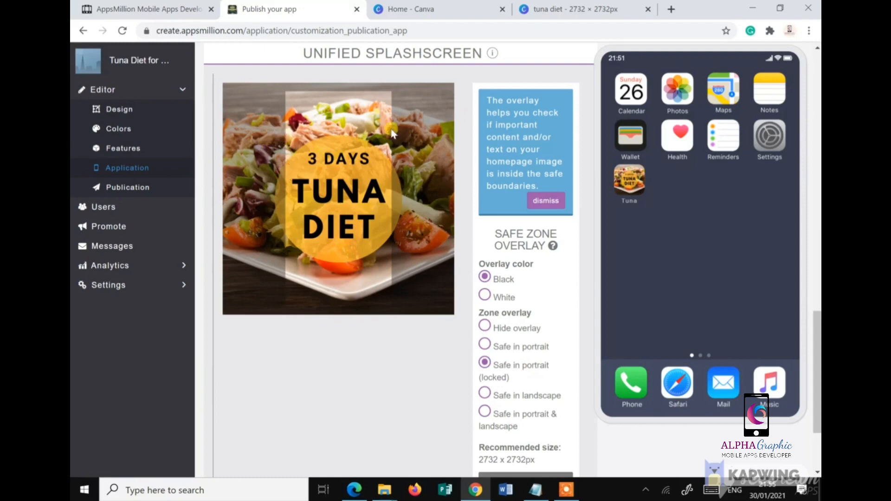
{"action": "left_click", "coordinate": [550, 10]}
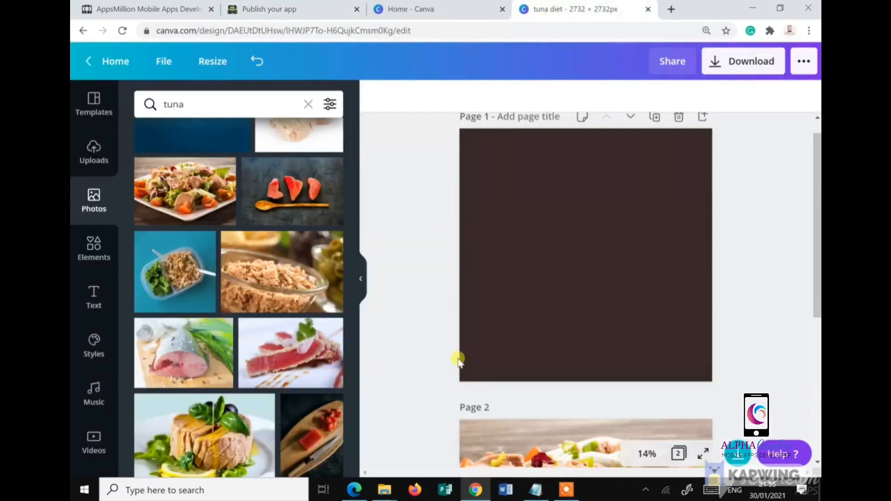
{"action": "scroll", "coordinate": [457, 361], "scroll_direction": "down", "scroll_amount": 5}
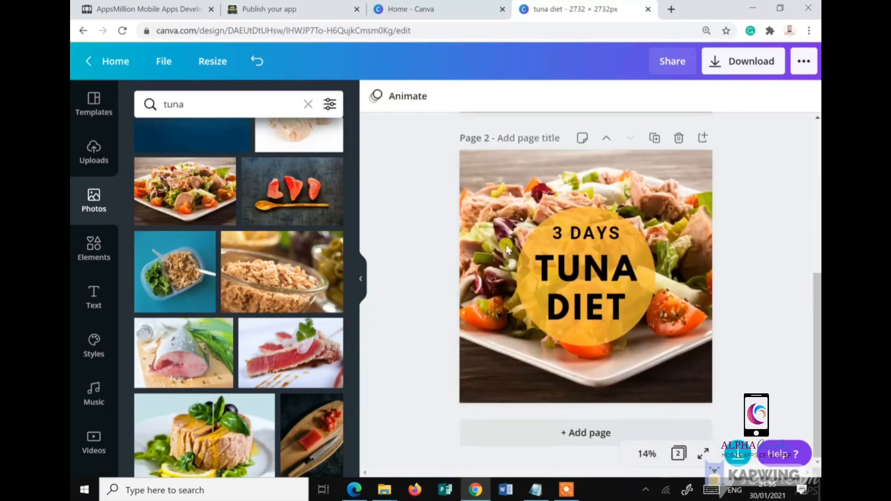
{"action": "left_click", "coordinate": [520, 403]}
{"action": "left_click", "coordinate": [275, 8]}
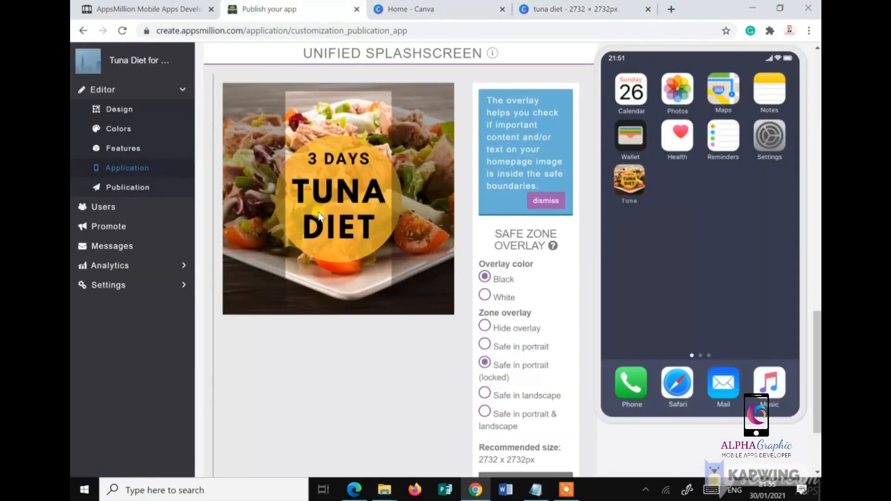
{"action": "scroll", "coordinate": [373, 375], "scroll_direction": "up", "scroll_amount": 5}
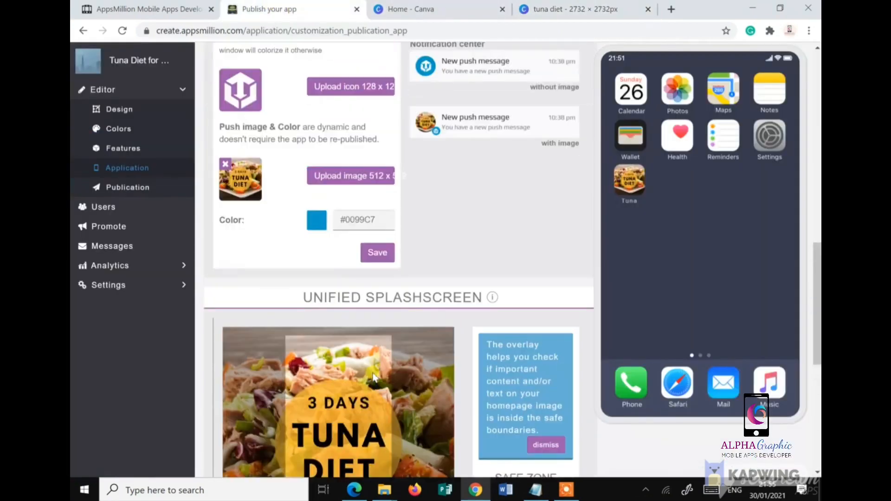
{"action": "scroll", "coordinate": [373, 377], "scroll_direction": "down", "scroll_amount": 8}
{"action": "scroll", "coordinate": [373, 377], "scroll_direction": "up", "scroll_amount": 7}
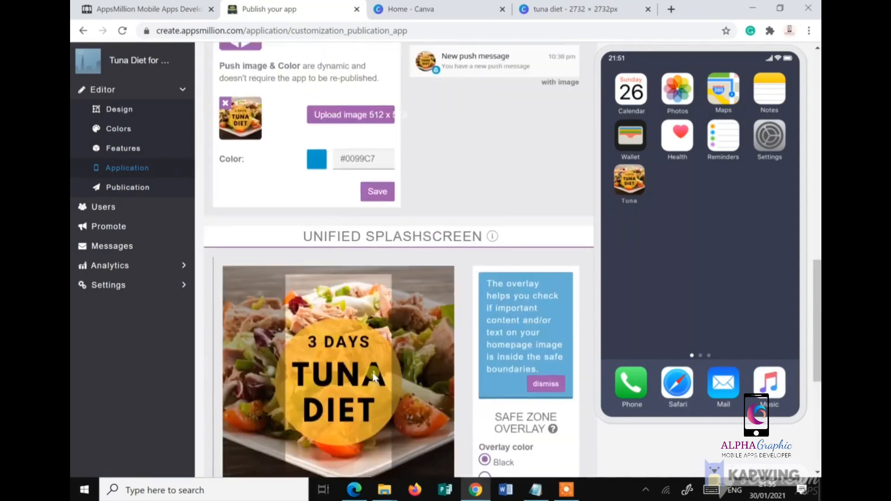
{"action": "scroll", "coordinate": [373, 377], "scroll_direction": "up", "scroll_amount": 4}
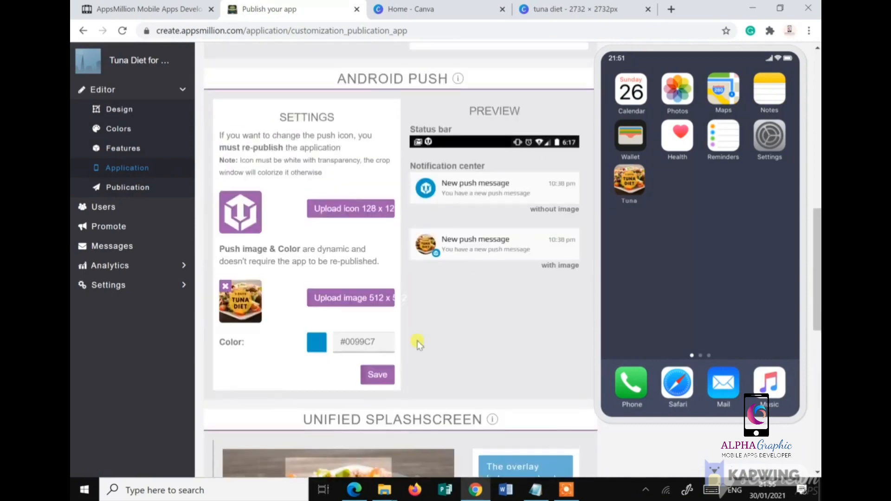
- Upload appsinfo-button from the a-tunadiet folder of the tuna diet backup file as the Android push icon, keeping the full crop
{"action": "left_click", "coordinate": [347, 209]}
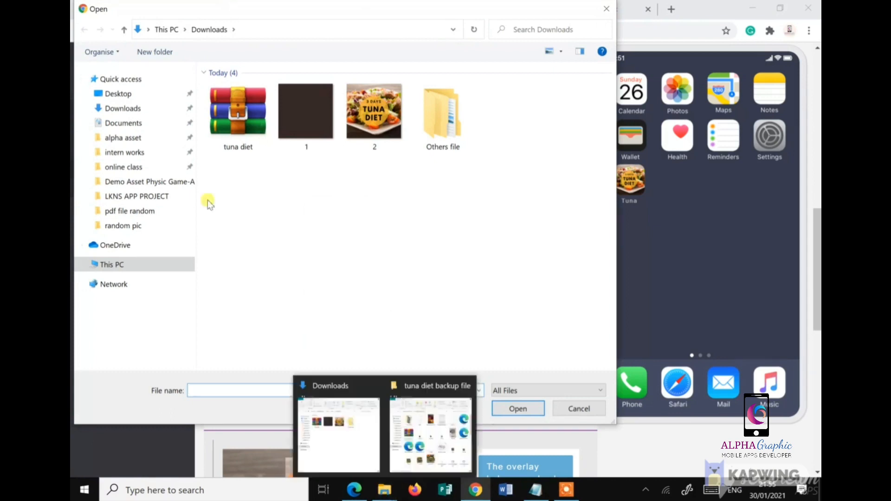
{"action": "left_click", "coordinate": [124, 94]}
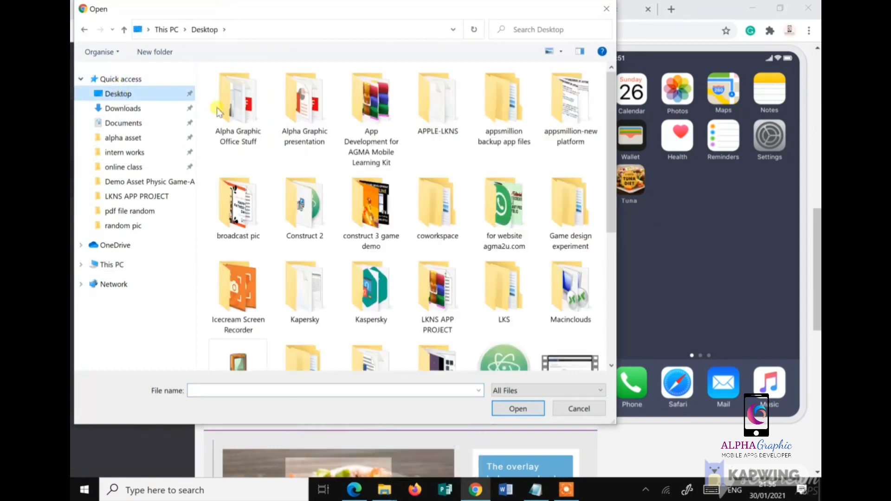
{"action": "double_click", "coordinate": [499, 135]}
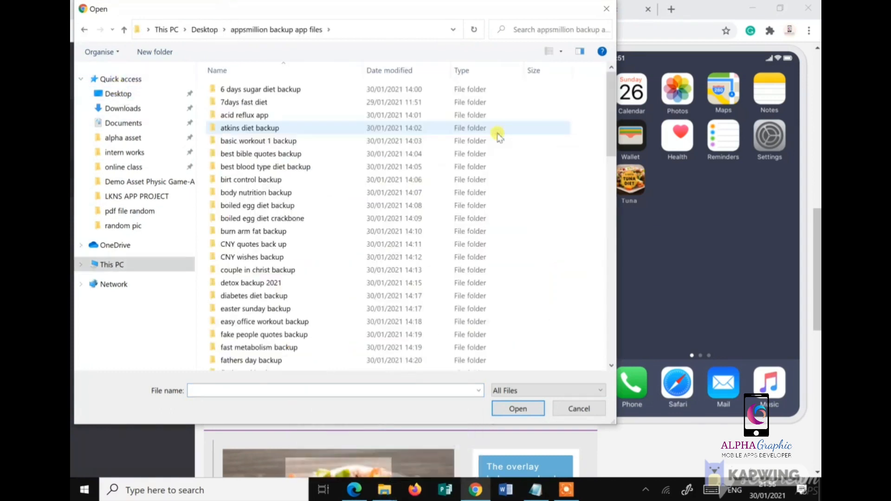
{"action": "left_click", "coordinate": [564, 28]}
{"action": "type", "text": "tuna"}
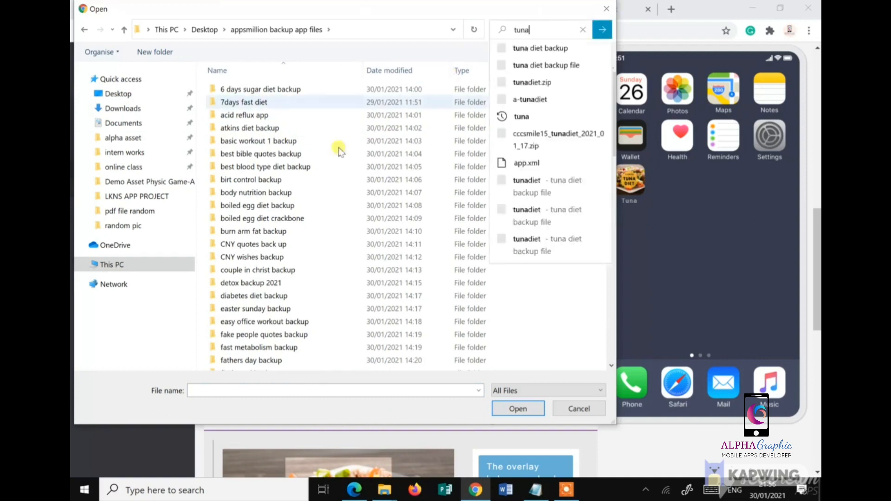
{"action": "left_click", "coordinate": [541, 65]}
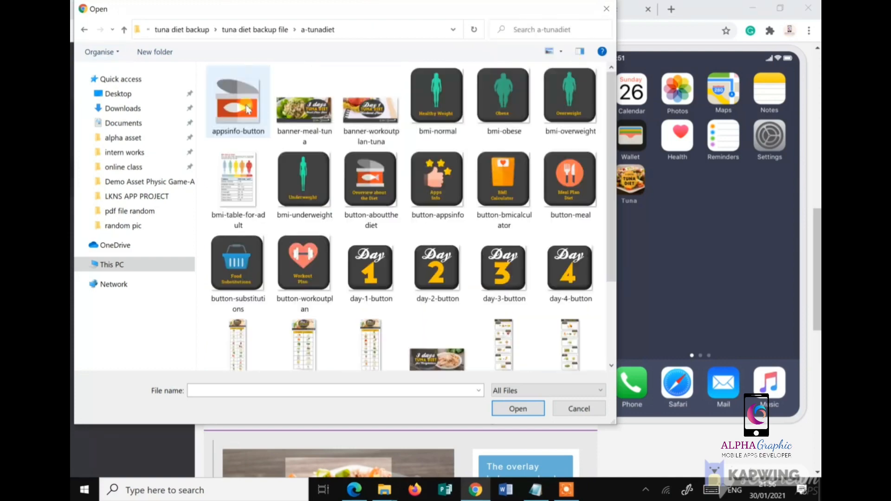
{"action": "left_click", "coordinate": [232, 99]}
{"action": "left_click", "coordinate": [515, 408]}
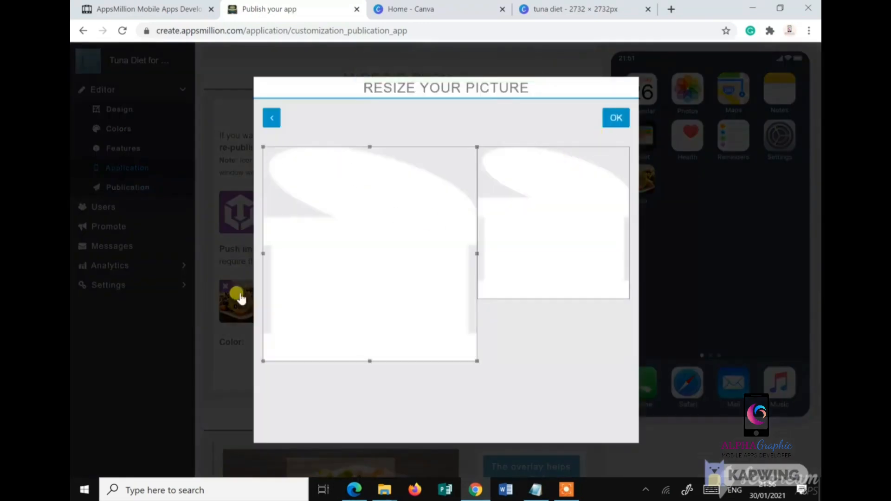
{"action": "left_click", "coordinate": [616, 118]}
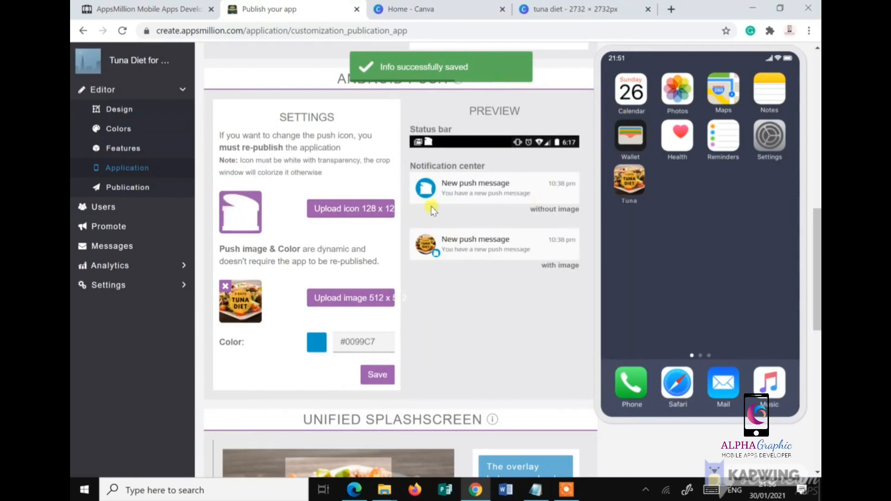
- Set the Android push color to the near-black shade #021014
{"action": "left_click", "coordinate": [321, 345]}
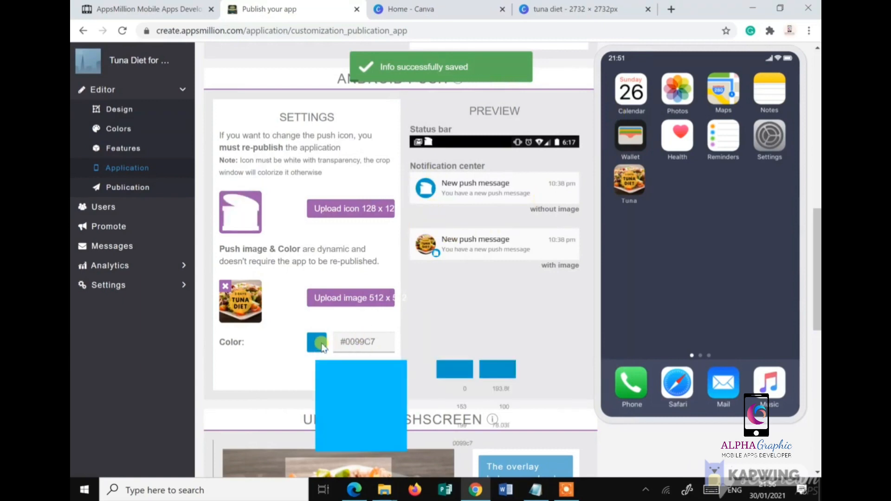
{"action": "left_click_drag", "start_coordinate": [392, 428], "coordinate": [398, 444]}
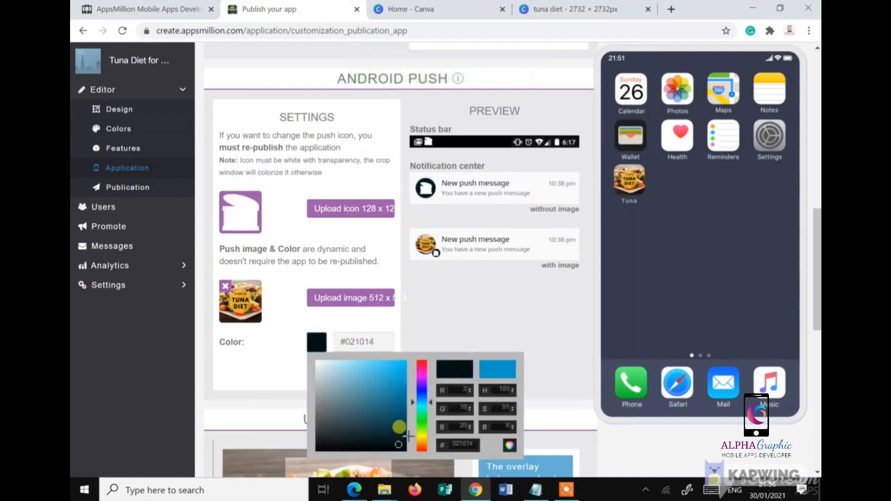
{"action": "scroll", "coordinate": [507, 349], "scroll_direction": "down", "scroll_amount": 1}
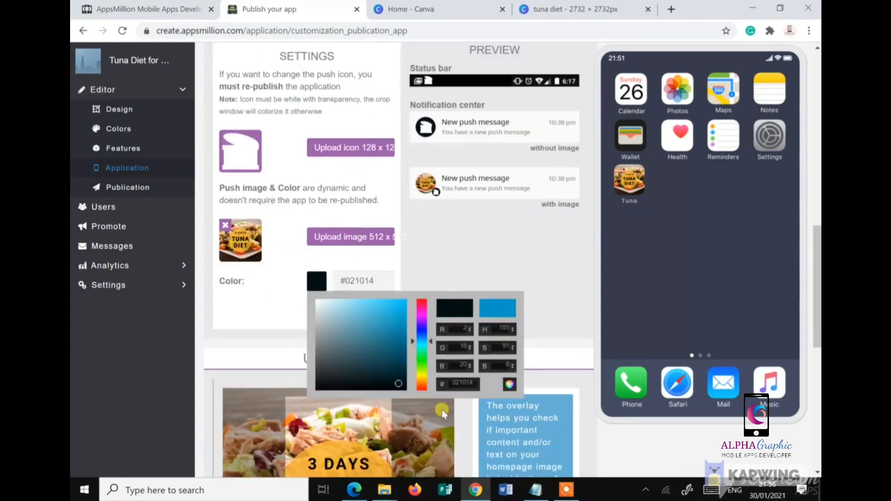
{"action": "left_click", "coordinate": [485, 269]}
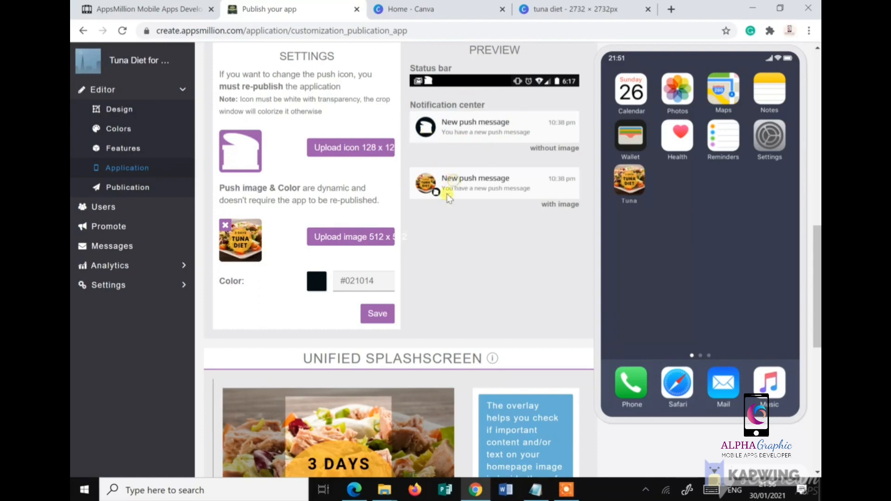
- Save the application's general information and open the Publication settings
{"action": "scroll", "coordinate": [445, 239], "scroll_direction": "up", "scroll_amount": 3}
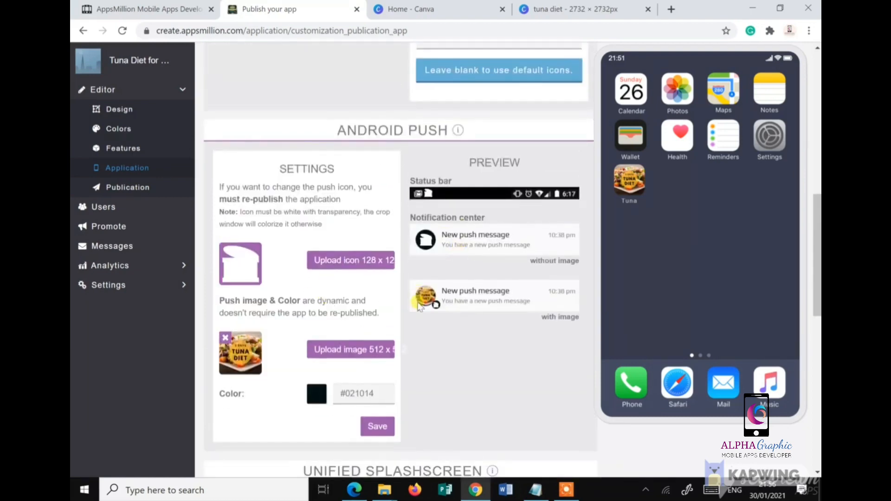
{"action": "scroll", "coordinate": [418, 306], "scroll_direction": "down", "scroll_amount": 8}
{"action": "scroll", "coordinate": [351, 98], "scroll_direction": "up", "scroll_amount": 7}
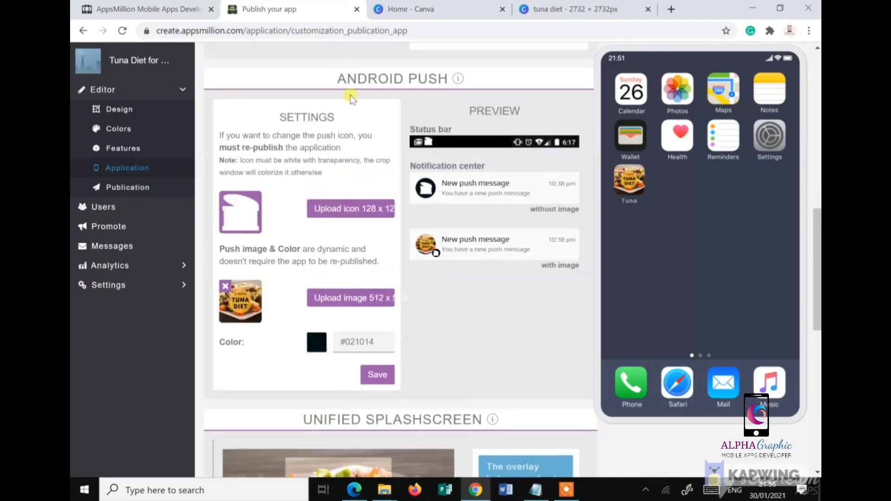
{"action": "scroll", "coordinate": [475, 369], "scroll_direction": "down", "scroll_amount": 10}
{"action": "scroll", "coordinate": [476, 371], "scroll_direction": "up", "scroll_amount": 9}
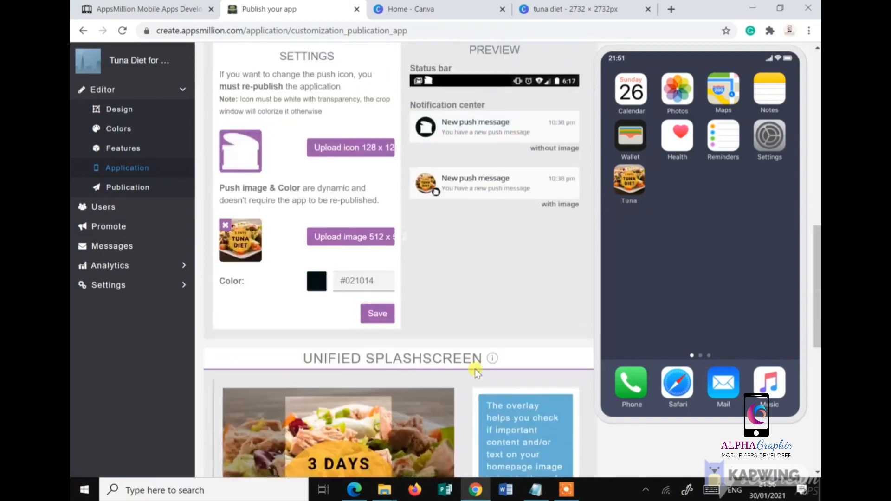
{"action": "scroll", "coordinate": [475, 370], "scroll_direction": "up", "scroll_amount": 10}
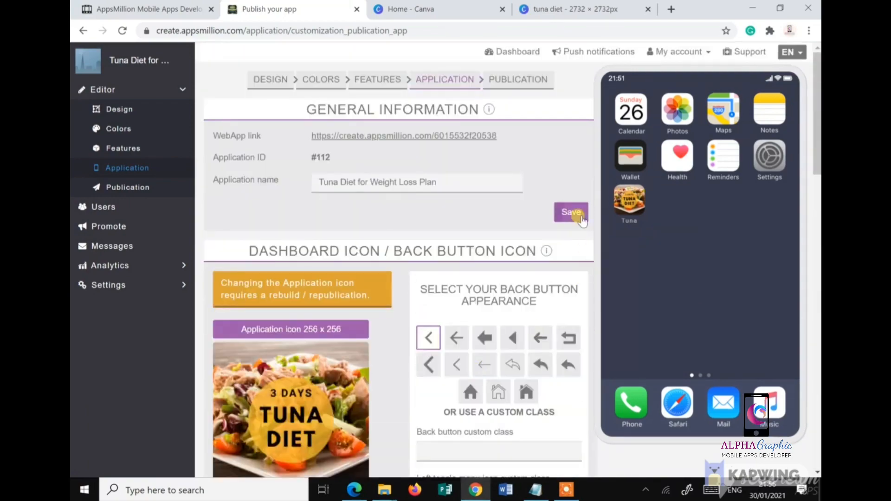
{"action": "left_click", "coordinate": [571, 213]}
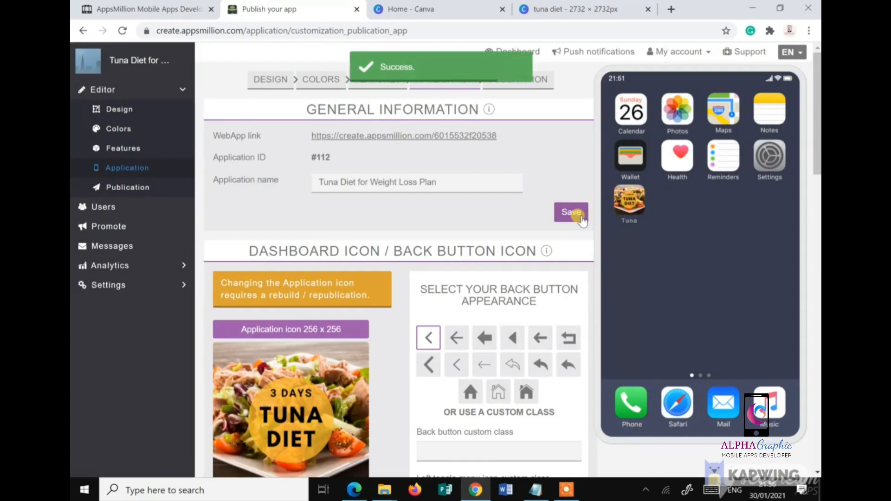
{"action": "left_click", "coordinate": [512, 88]}
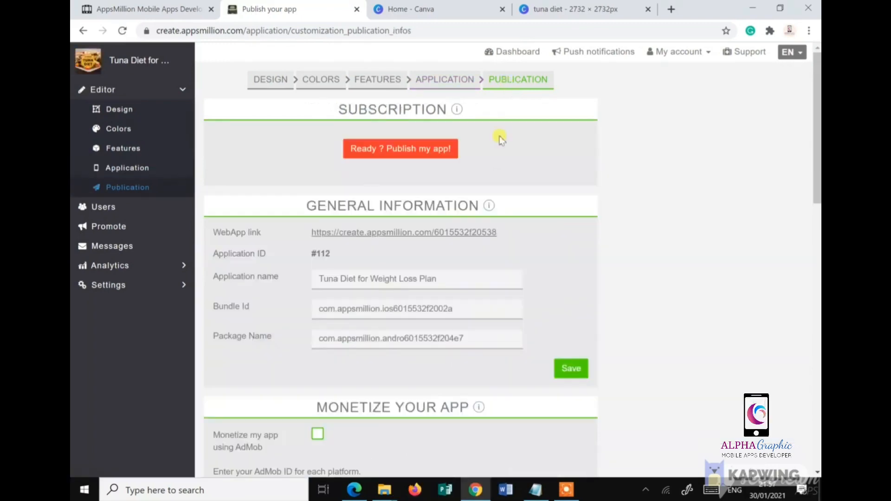
- Set the bundle ID and package name to com.developername.apptitle and enable monetization using AdMob
{"action": "scroll", "coordinate": [401, 302], "scroll_direction": "down", "scroll_amount": 1}
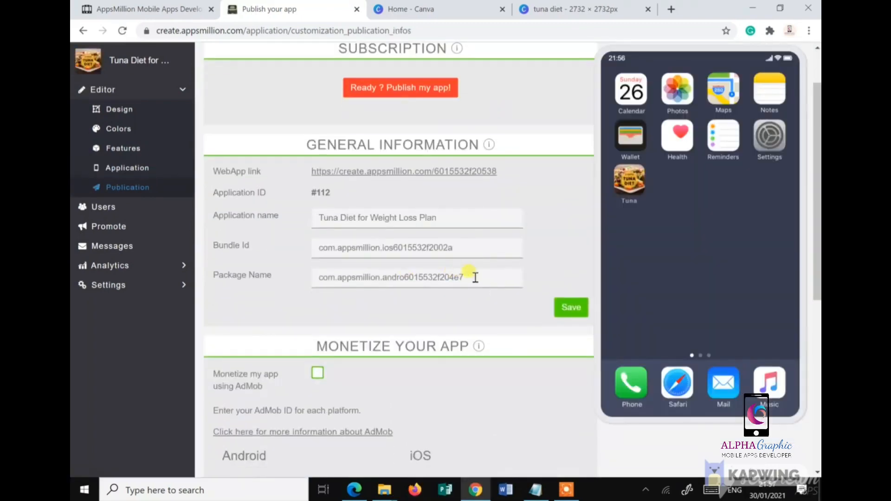
{"action": "left_click_drag", "start_coordinate": [475, 277], "coordinate": [310, 281]}
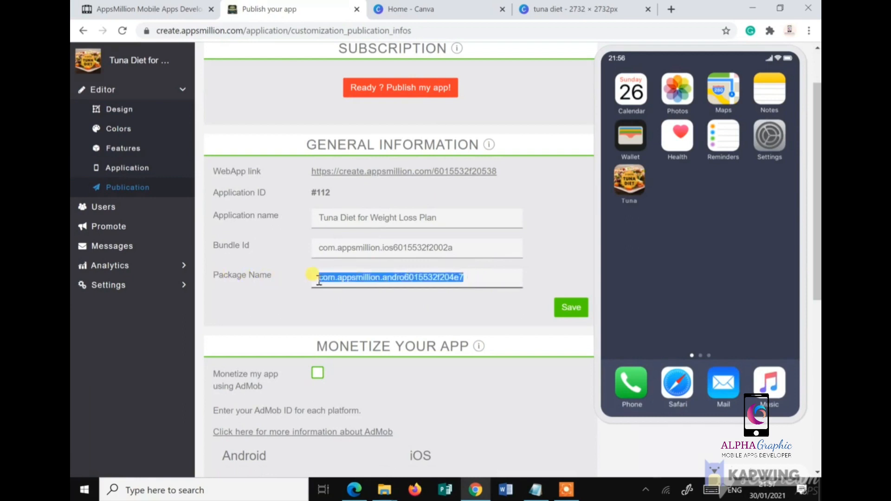
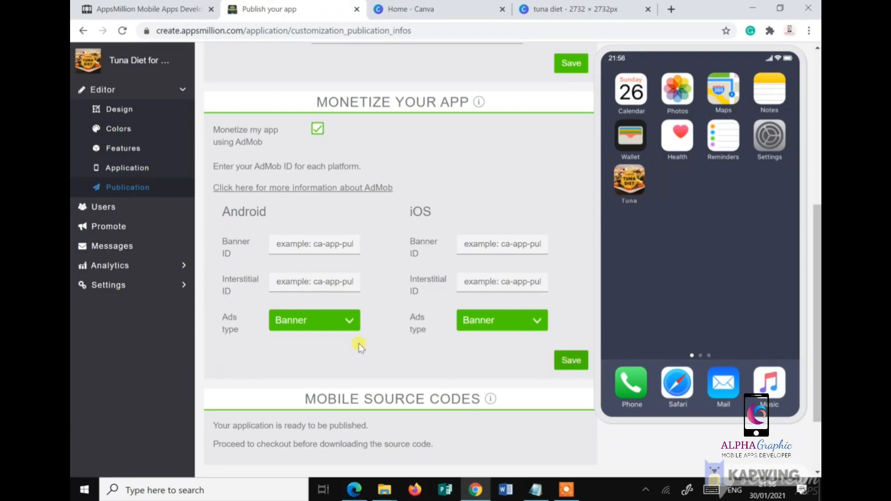
{"action": "scroll", "coordinate": [307, 338], "scroll_direction": "down", "scroll_amount": 2}
{"action": "scroll", "coordinate": [387, 357], "scroll_direction": "up", "scroll_amount": 10}
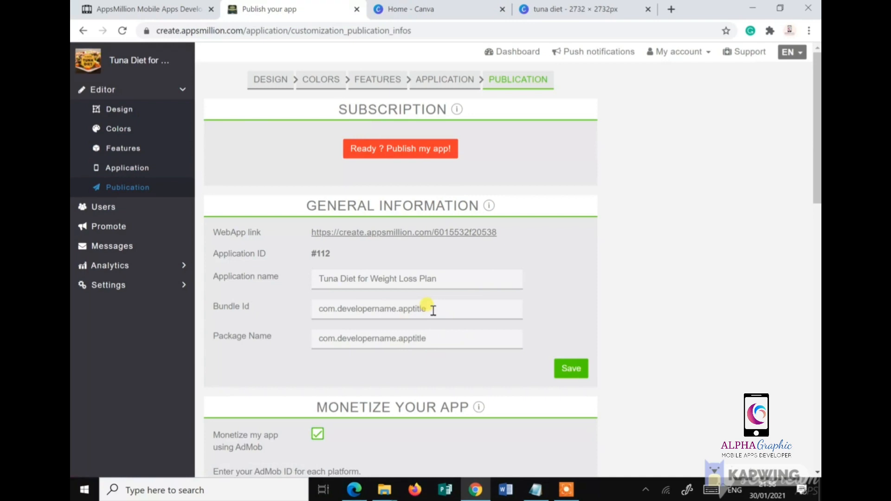
- Set both the bundle ID and package name to com.cleoscorpion.tunadietforweightlossplan and save the general information
{"action": "left_click_drag", "start_coordinate": [433, 310], "coordinate": [297, 318]}
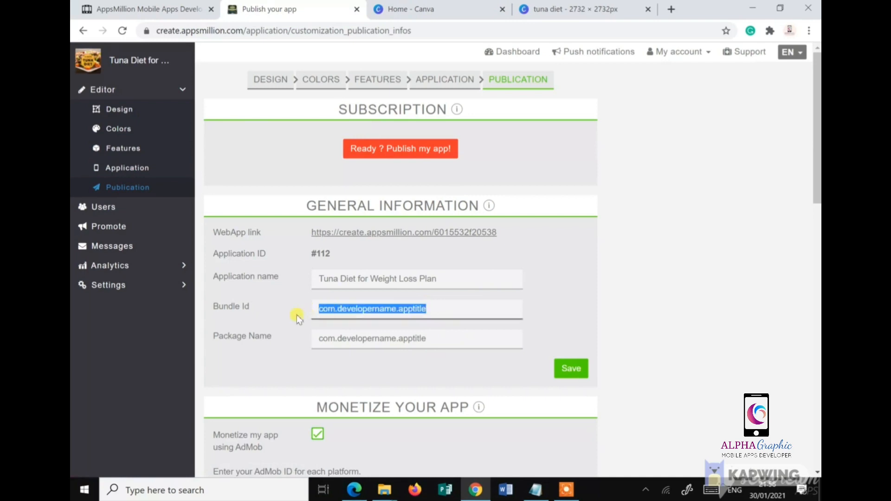
{"action": "type", "text": "com.cle"}
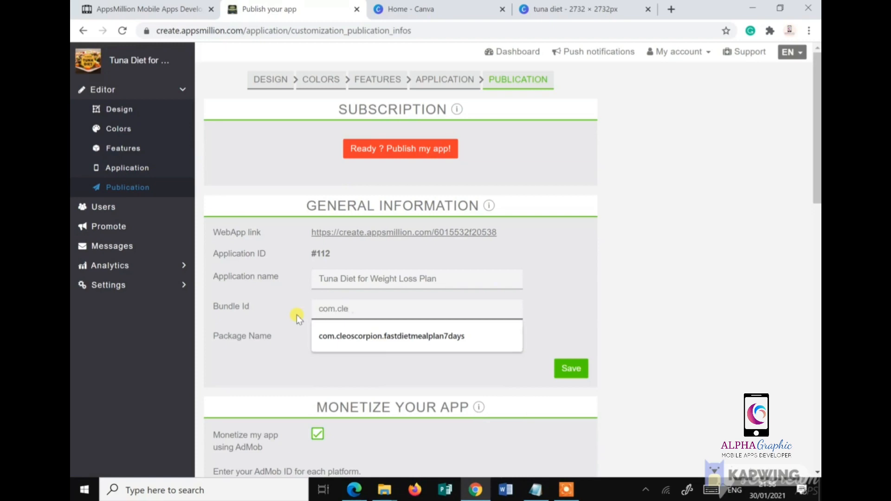
{"action": "type", "text": "oscorpion.tunadie"}
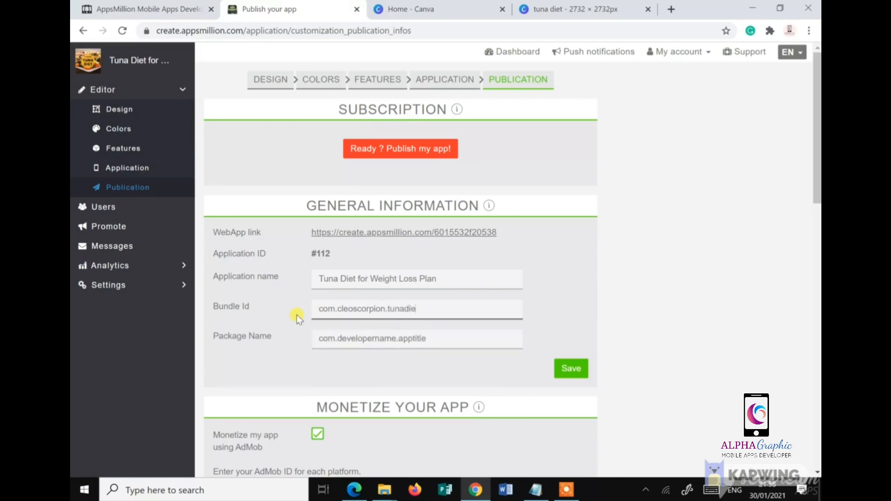
{"action": "type", "text": "tforweightlossplan"}
{"action": "key", "text": "Tab"}
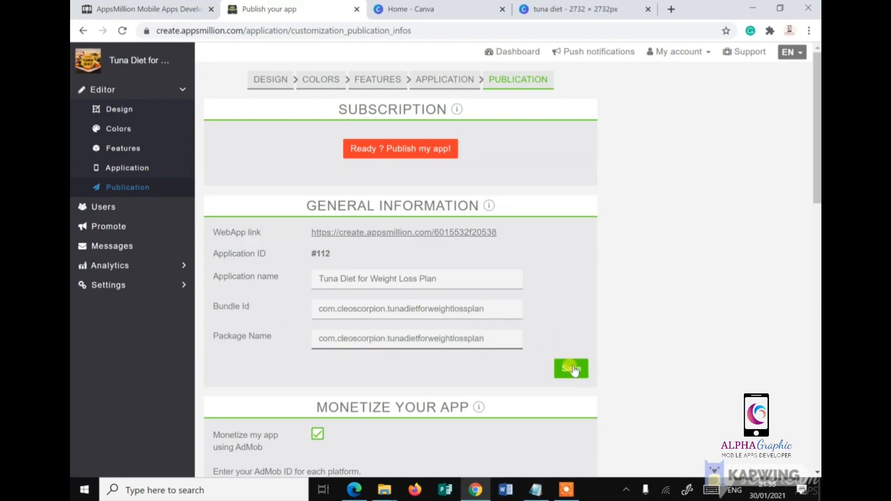
{"action": "left_click", "coordinate": [571, 368]}
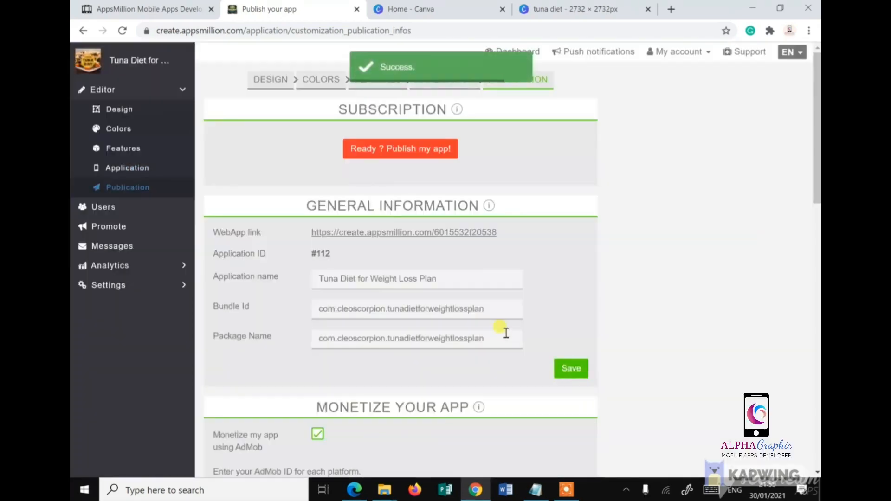
- Turn off monetization using AdMob and save the general information again
{"action": "scroll", "coordinate": [501, 352], "scroll_direction": "down", "scroll_amount": 5}
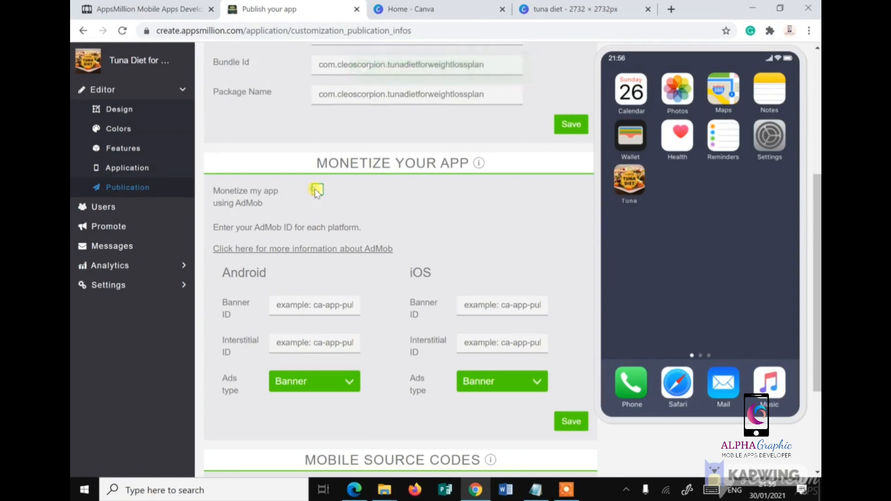
{"action": "left_click", "coordinate": [314, 189]}
{"action": "scroll", "coordinate": [504, 314], "scroll_direction": "up", "scroll_amount": 1}
{"action": "left_click", "coordinate": [570, 186]}
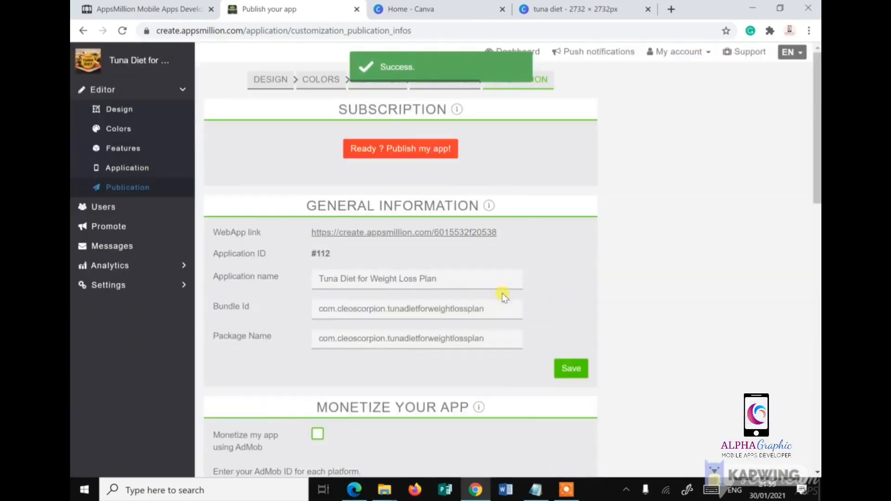
- Start publishing the app and add it to the active FAW Members Only subscription
{"action": "scroll", "coordinate": [297, 366], "scroll_direction": "down", "scroll_amount": 6}
{"action": "scroll", "coordinate": [279, 193], "scroll_direction": "up", "scroll_amount": 2}
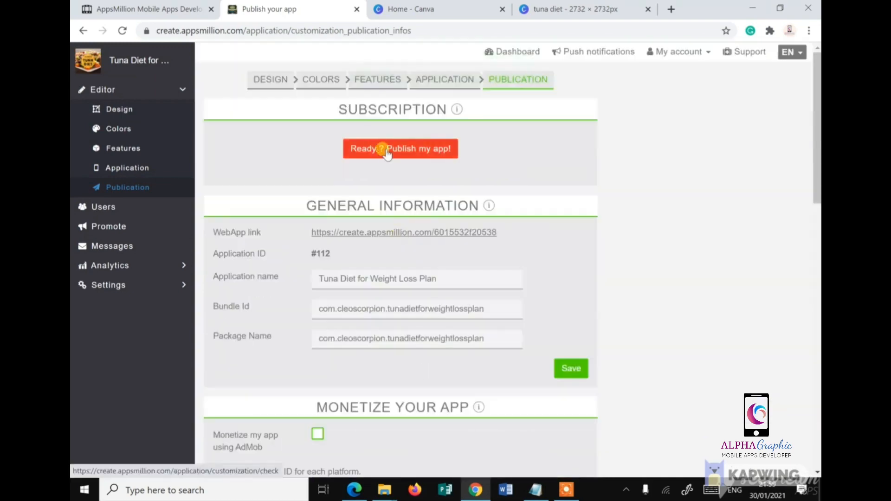
{"action": "left_click", "coordinate": [387, 151]}
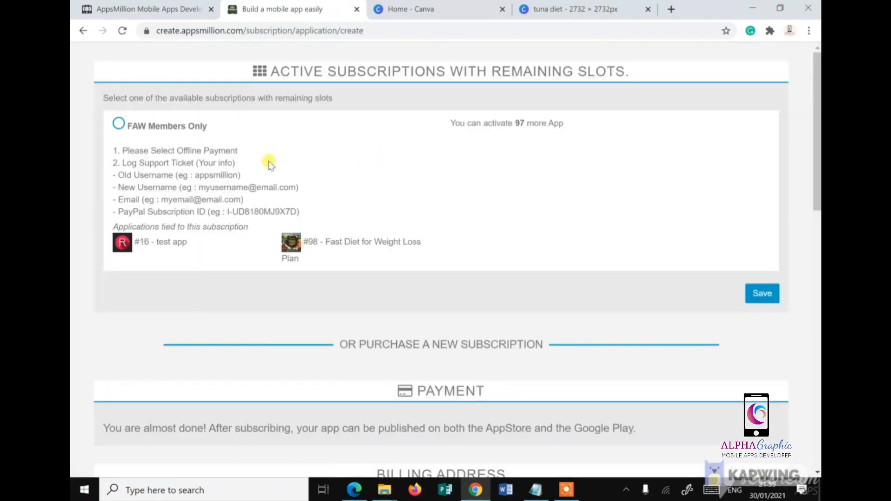
{"action": "left_click", "coordinate": [119, 124]}
{"action": "scroll", "coordinate": [423, 235], "scroll_direction": "down", "scroll_amount": 7}
{"action": "scroll", "coordinate": [501, 257], "scroll_direction": "down", "scroll_amount": 8}
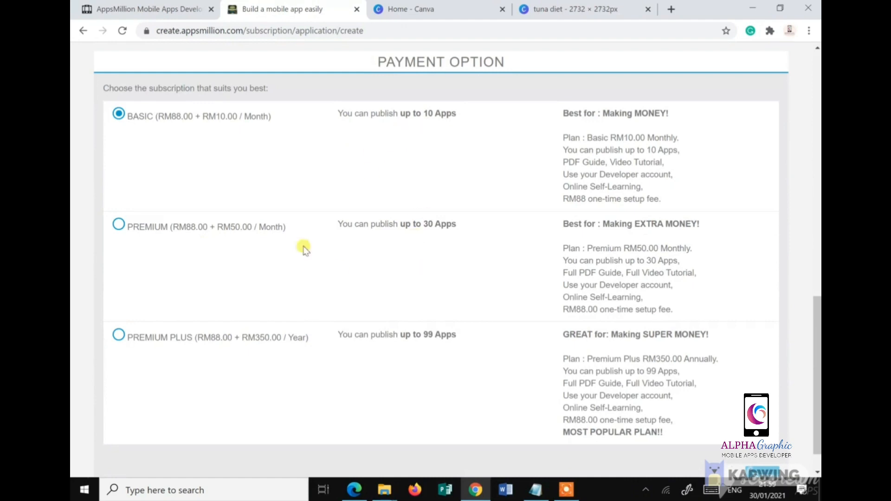
{"action": "scroll", "coordinate": [501, 276], "scroll_direction": "up", "scroll_amount": 10}
{"action": "scroll", "coordinate": [502, 277], "scroll_direction": "up", "scroll_amount": 5}
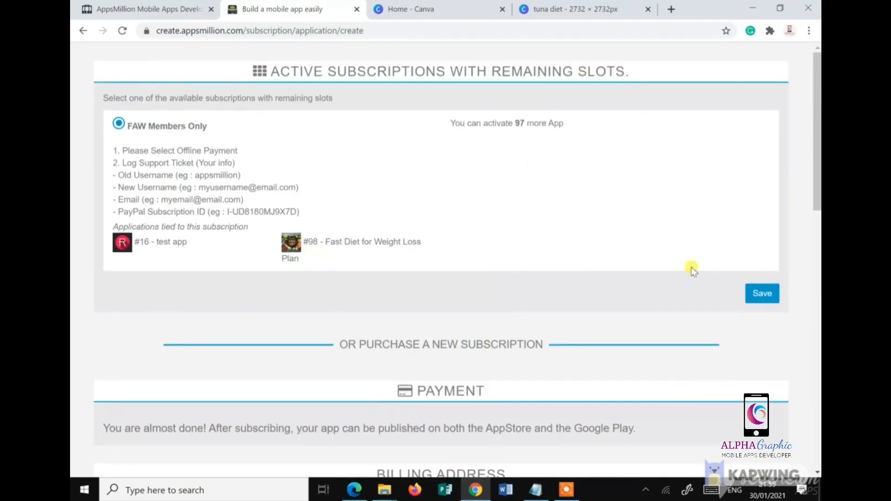
{"action": "left_click", "coordinate": [763, 293]}
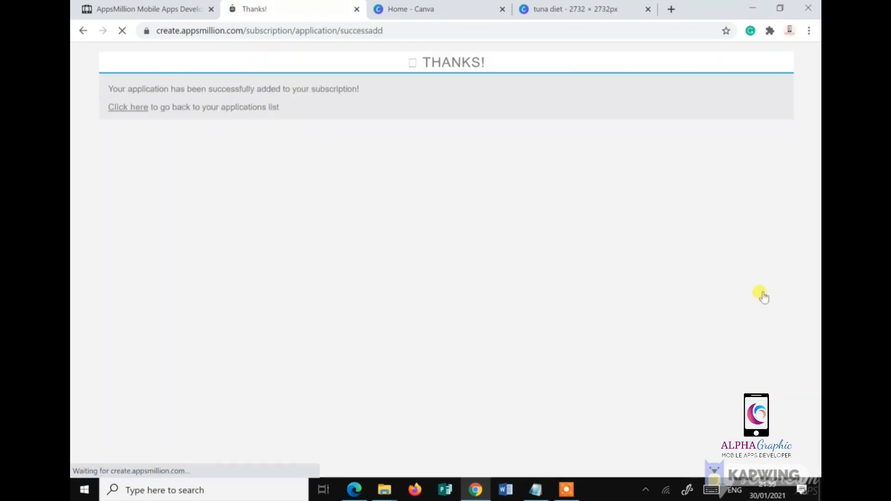
- Return to the applications list and open the publication settings of Tuna Diet for Weight Loss Plan
{"action": "left_click", "coordinate": [131, 109]}
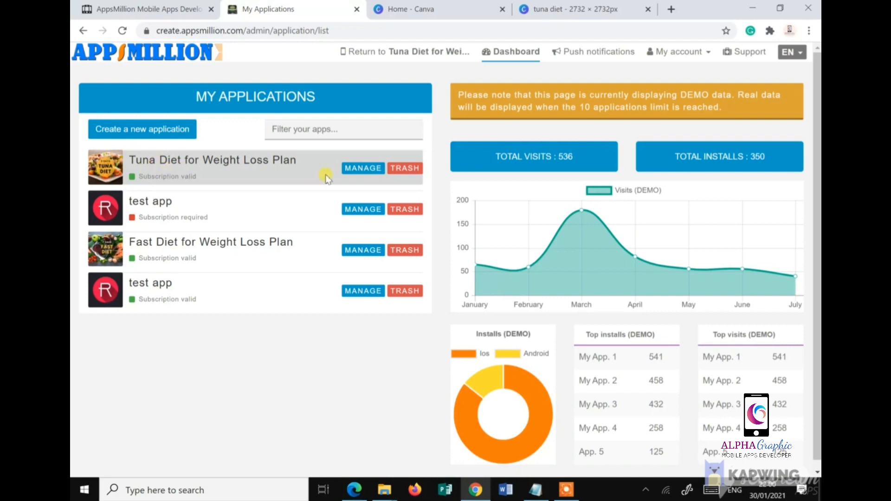
{"action": "left_click", "coordinate": [366, 171]}
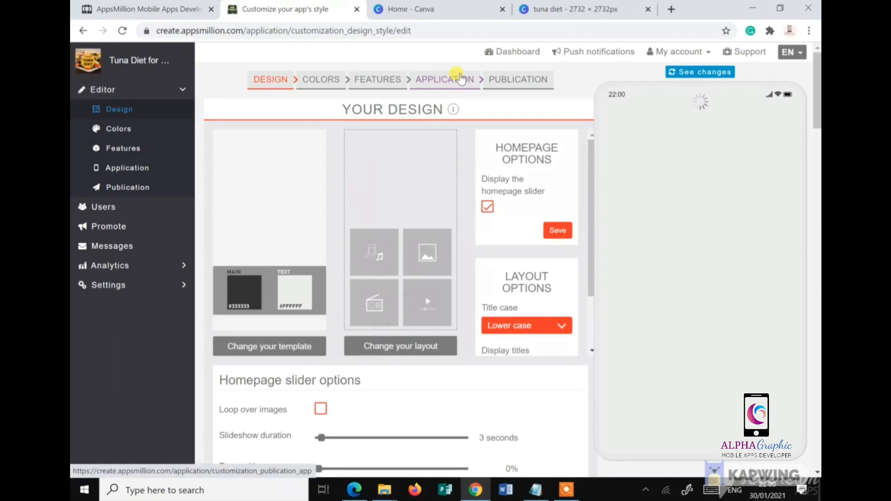
{"action": "left_click", "coordinate": [517, 82]}
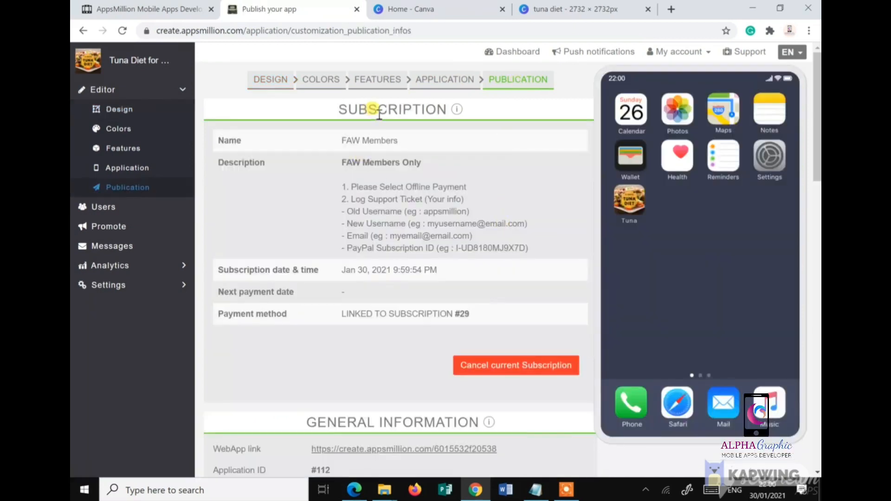
- Turn the MediaPlayer permission for disabling Android battery optimizations on and back off in the advanced settings
{"action": "scroll", "coordinate": [473, 291], "scroll_direction": "down", "scroll_amount": 8}
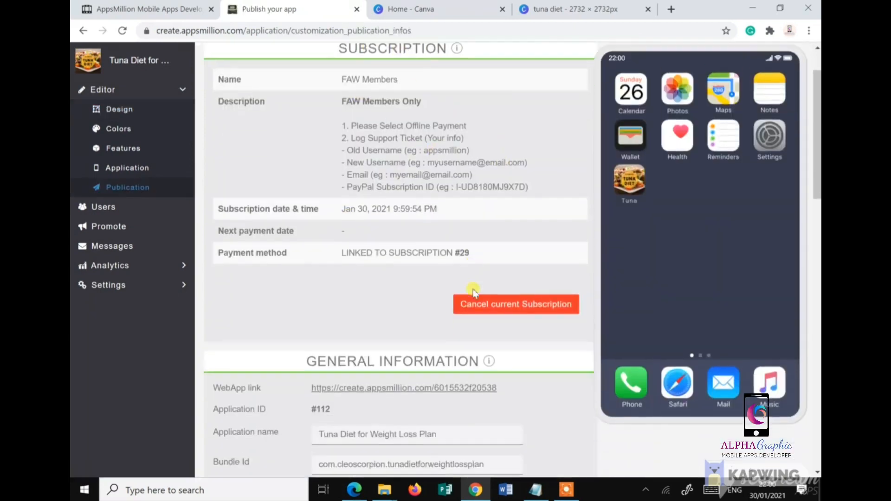
{"action": "scroll", "coordinate": [472, 289], "scroll_direction": "down", "scroll_amount": 7}
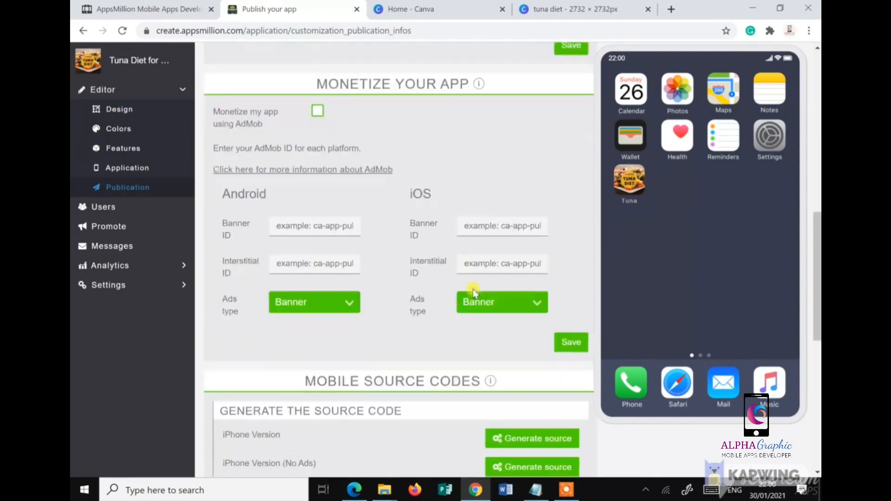
{"action": "scroll", "coordinate": [473, 288], "scroll_direction": "up", "scroll_amount": 4}
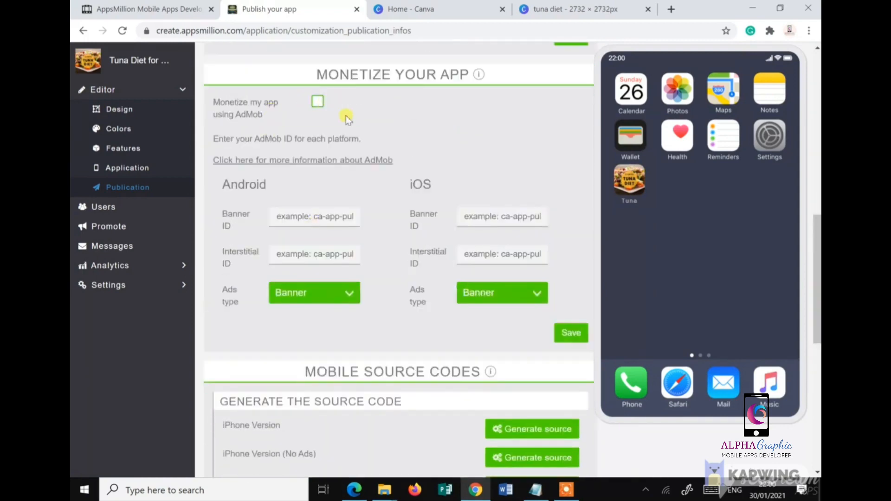
{"action": "scroll", "coordinate": [394, 270], "scroll_direction": "down", "scroll_amount": 5}
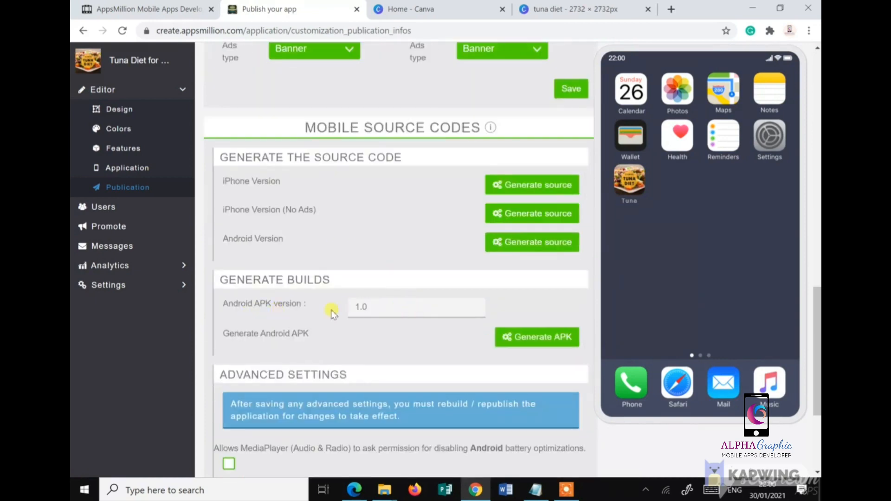
{"action": "scroll", "coordinate": [367, 309], "scroll_direction": "down", "scroll_amount": 3}
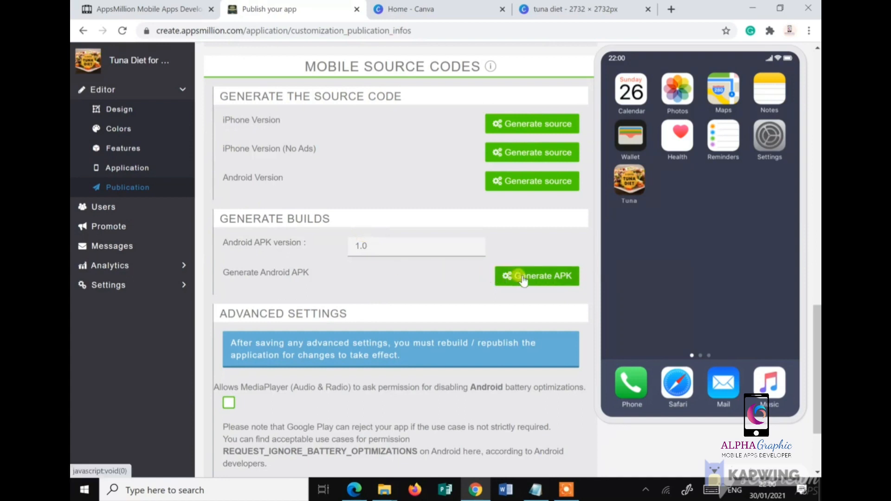
{"action": "scroll", "coordinate": [521, 279], "scroll_direction": "down", "scroll_amount": 3}
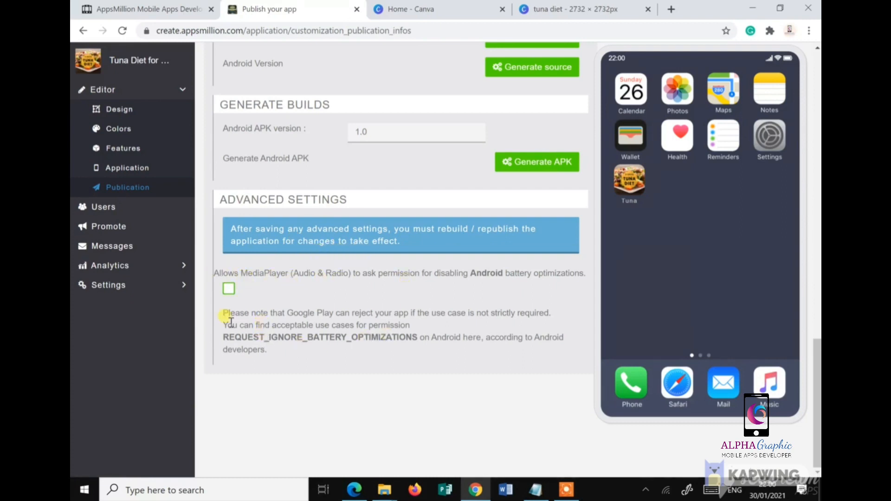
{"action": "left_click", "coordinate": [229, 292]}
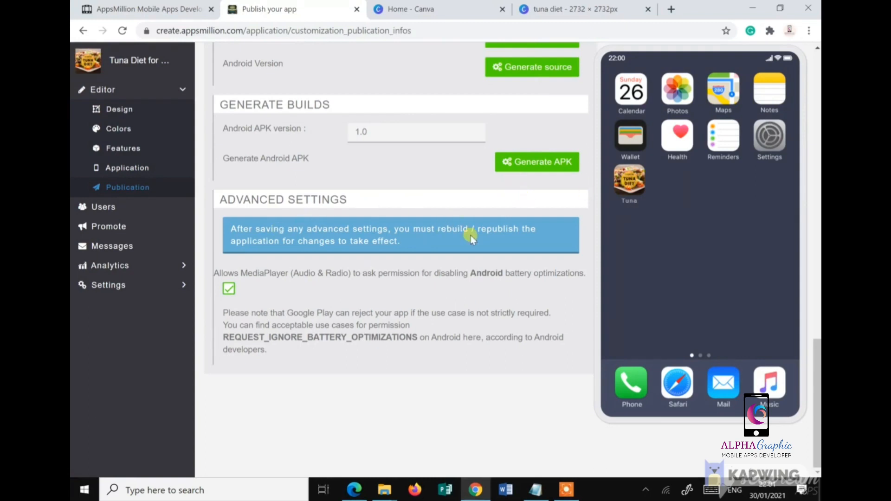
{"action": "left_click", "coordinate": [229, 290]}
- Generate the Android APK as version 1.0 and reload the publication page to check the build status
{"action": "scroll", "coordinate": [460, 276], "scroll_direction": "up", "scroll_amount": 4}
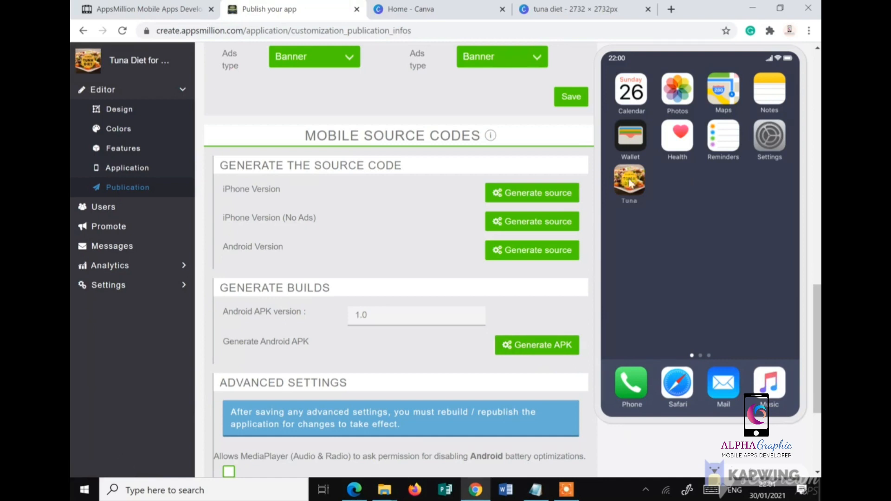
{"action": "left_click", "coordinate": [530, 347]}
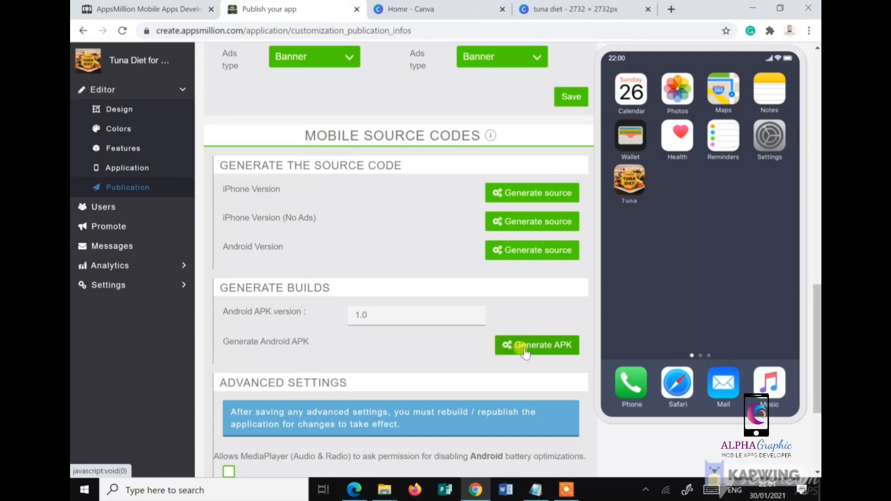
{"action": "left_click", "coordinate": [523, 349]}
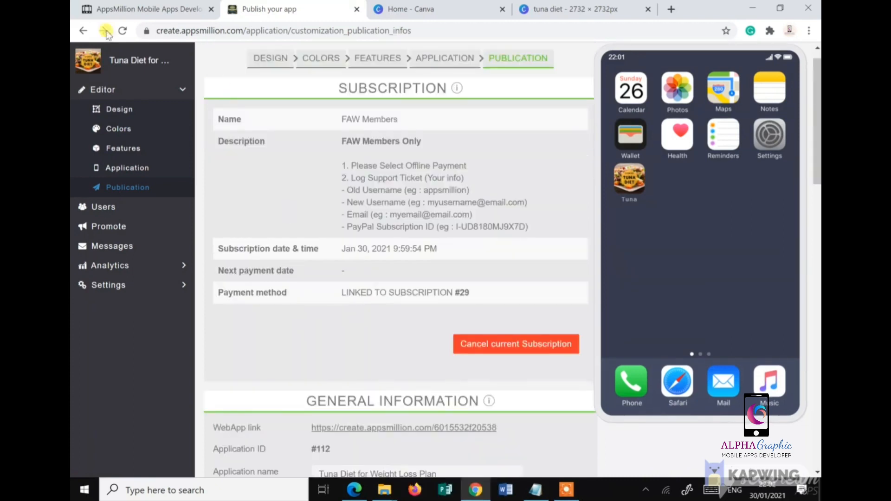
{"action": "left_click", "coordinate": [123, 31]}
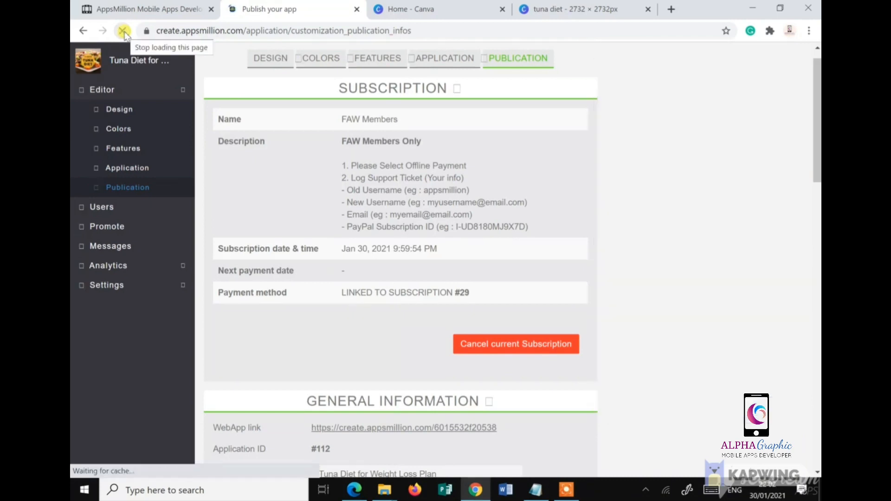
{"action": "scroll", "coordinate": [352, 358], "scroll_direction": "down", "scroll_amount": 9}
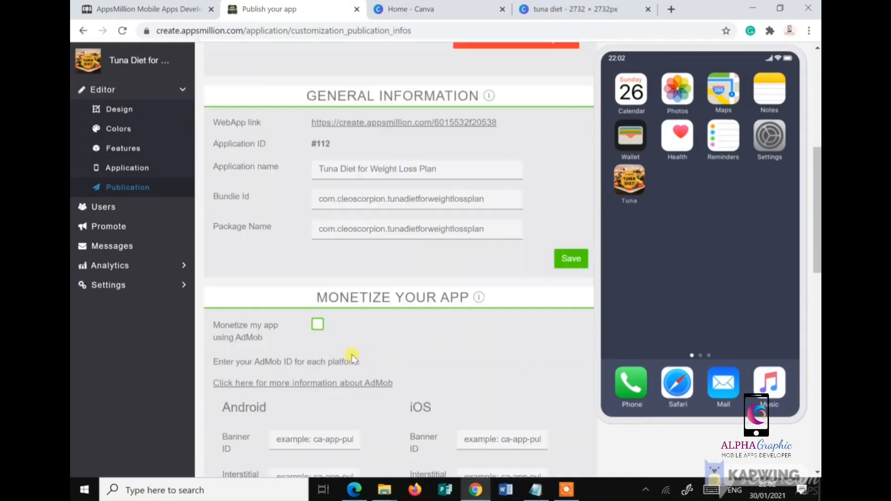
{"action": "scroll", "coordinate": [351, 357], "scroll_direction": "down", "scroll_amount": 6}
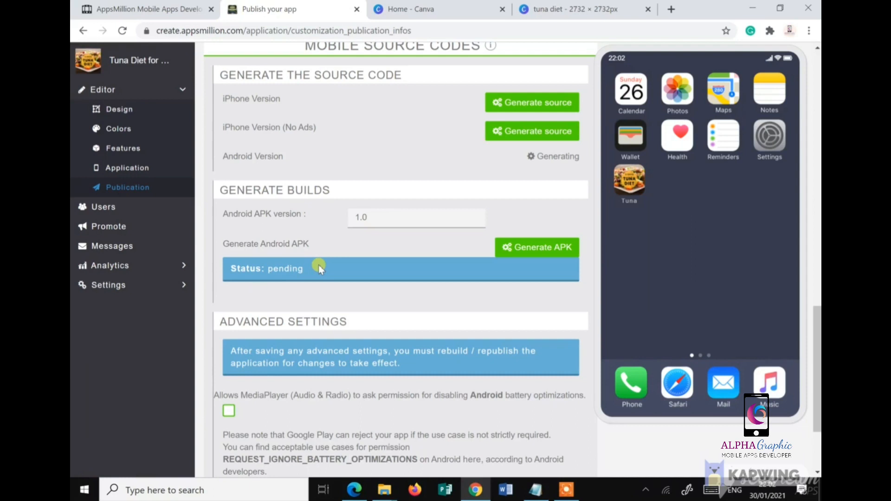
{"action": "left_click", "coordinate": [122, 31]}
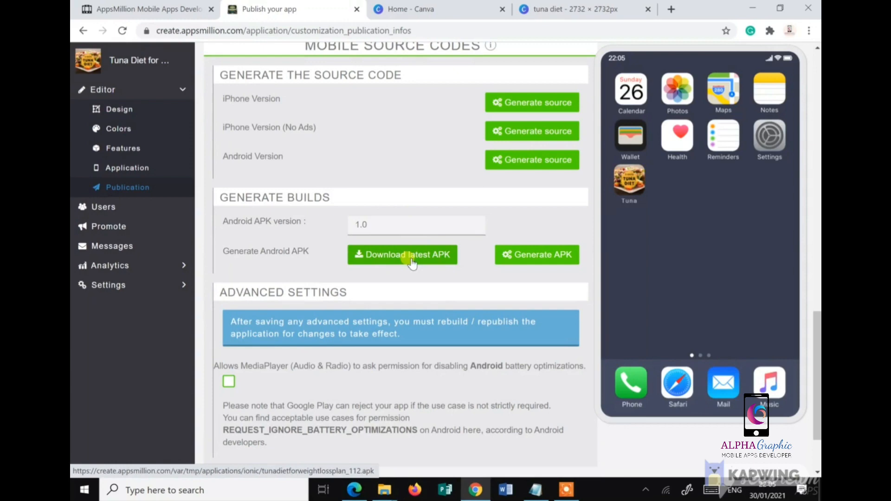
- Download the latest Android APK of the Tuna Diet app
{"action": "scroll", "coordinate": [411, 263], "scroll_direction": "up", "scroll_amount": 1}
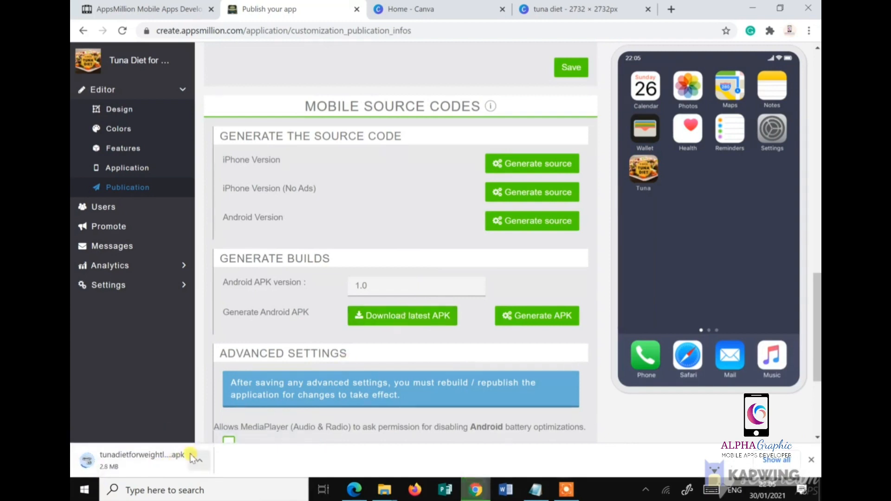
{"action": "scroll", "coordinate": [264, 409], "scroll_direction": "up", "scroll_amount": 6}
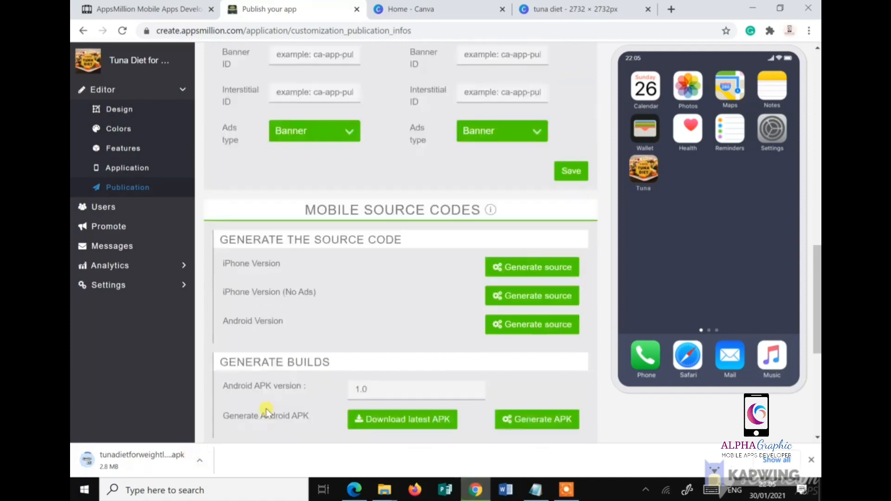
{"action": "scroll", "coordinate": [267, 412], "scroll_direction": "down", "scroll_amount": 6}
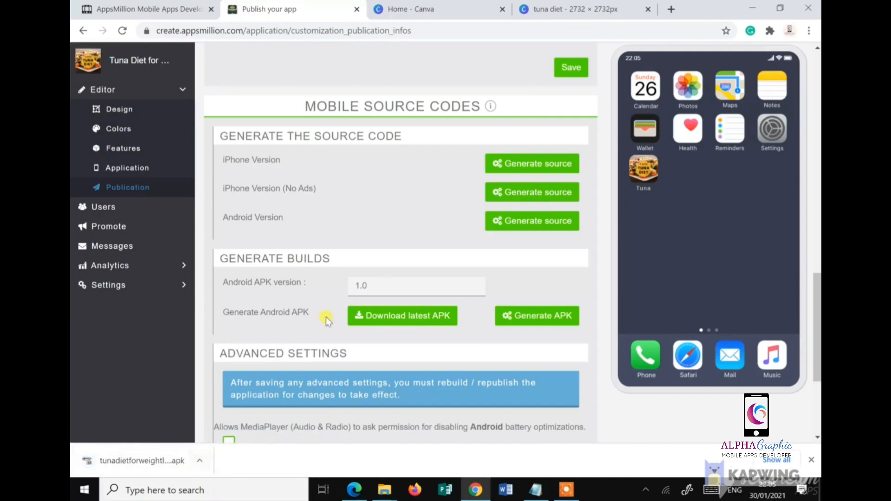
- Leave the publication settings and open the app's Design page
{"action": "scroll", "coordinate": [326, 316], "scroll_direction": "up", "scroll_amount": 15}
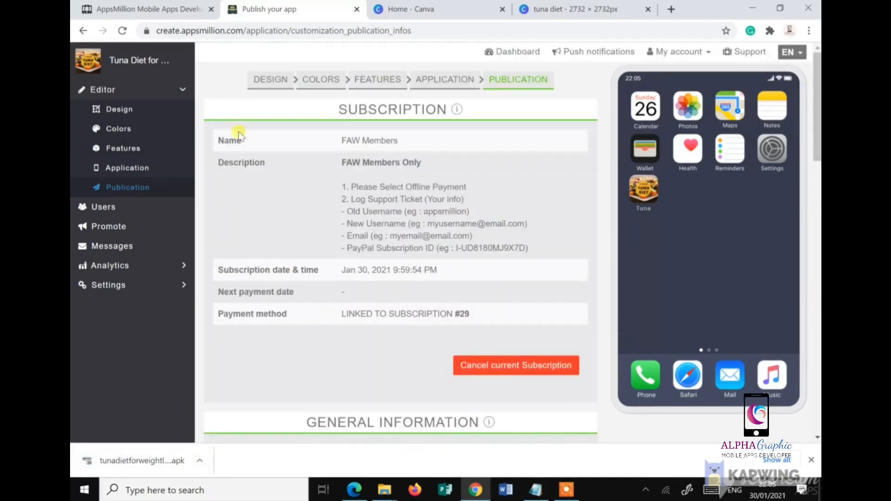
{"action": "left_click", "coordinate": [119, 91]}
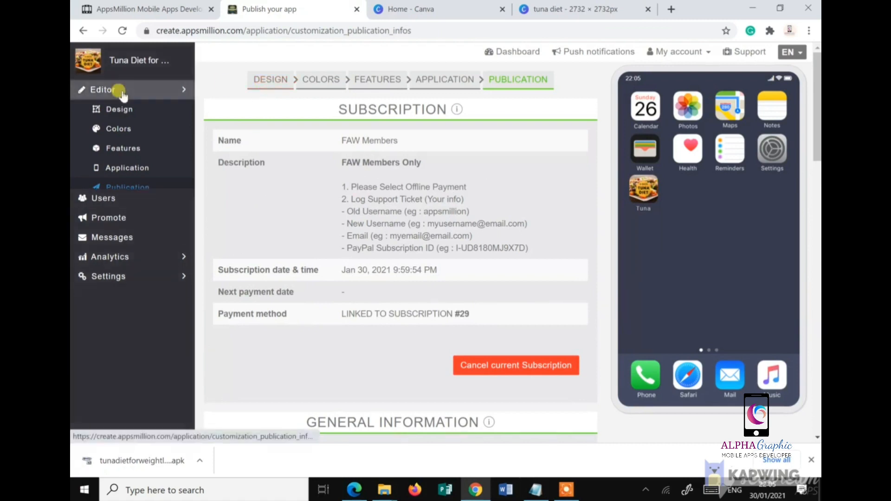
{"action": "left_click", "coordinate": [265, 82]}
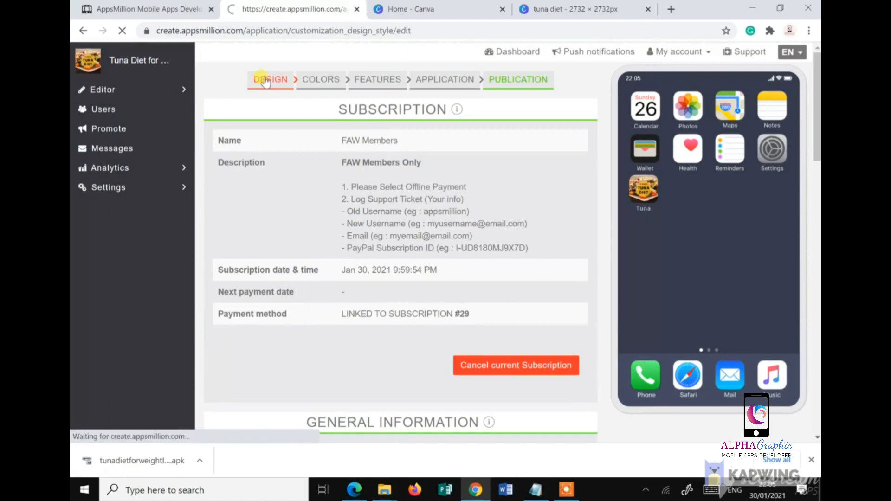
- Switch to the tunadiet project in the original app builder, finish page editing and view its dashboard and home screen preview
{"action": "left_click", "coordinate": [173, 9]}
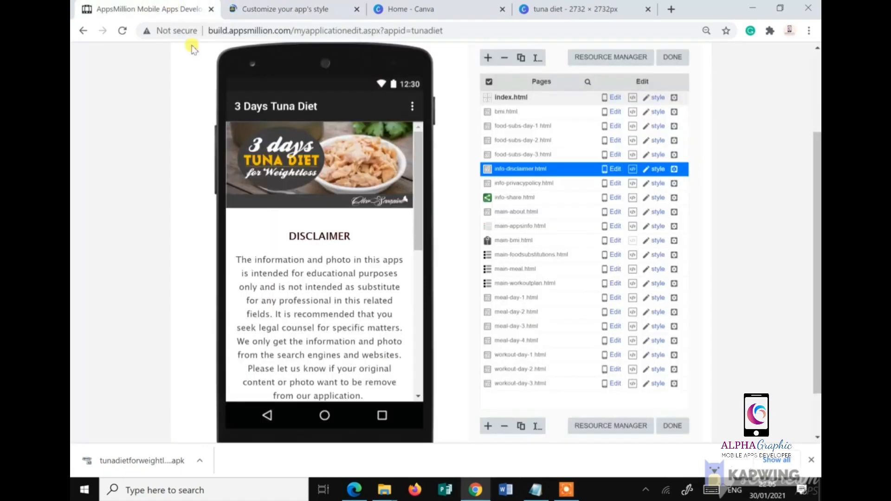
{"action": "scroll", "coordinate": [502, 163], "scroll_direction": "up", "scroll_amount": 2}
{"action": "scroll", "coordinate": [502, 162], "scroll_direction": "up", "scroll_amount": 1}
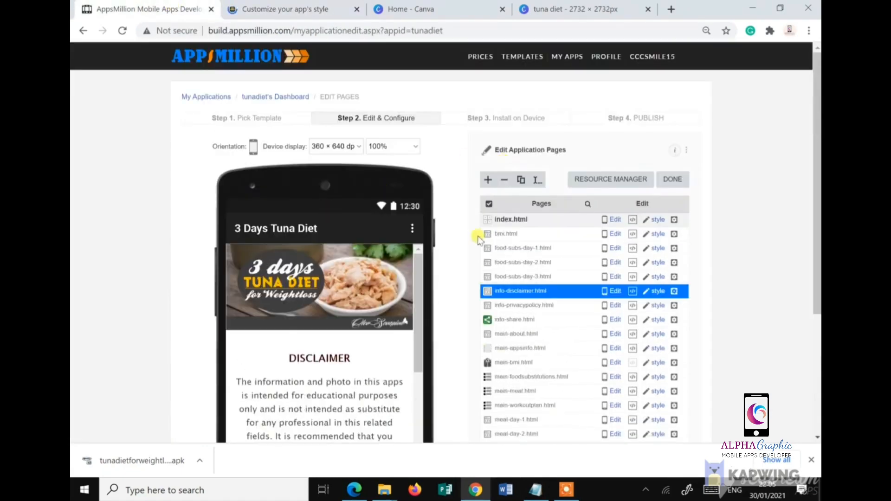
{"action": "left_click", "coordinate": [672, 179]}
{"action": "scroll", "coordinate": [393, 169], "scroll_direction": "down", "scroll_amount": 4}
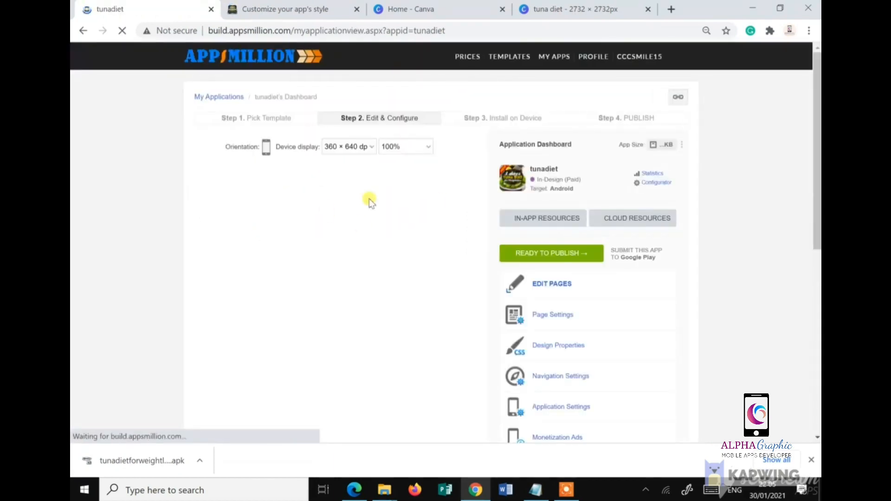
{"action": "scroll", "coordinate": [368, 198], "scroll_direction": "down", "scroll_amount": 3}
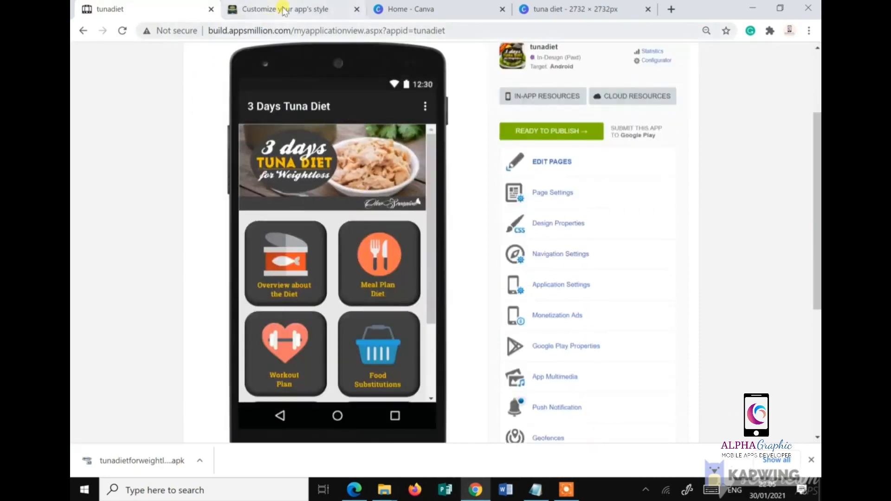